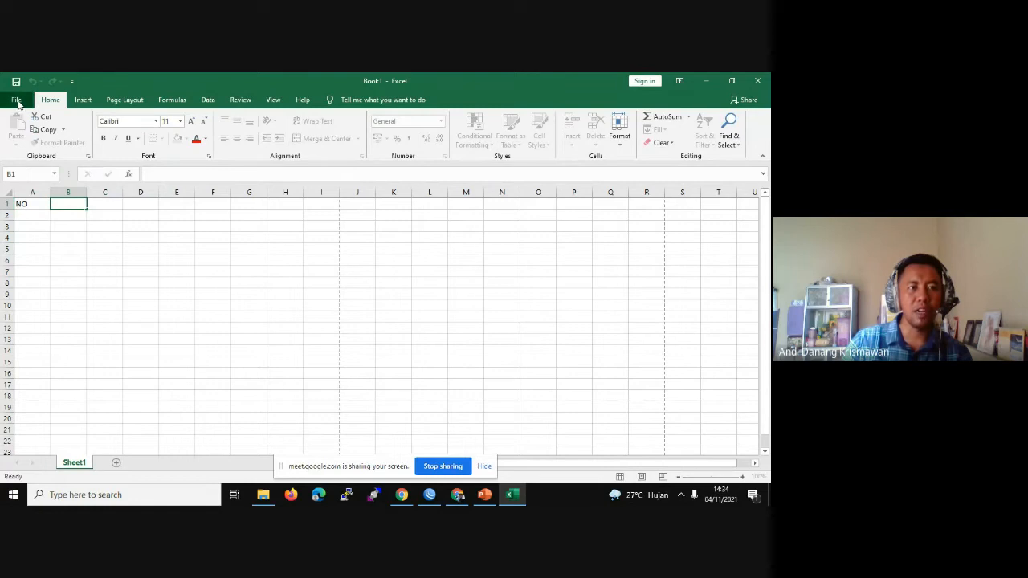
Step: Leave the File view, browse the Formulas and Data ribbons, and glance at the Quick Access Toolbar list
{"action": "key", "text": "Escape"}
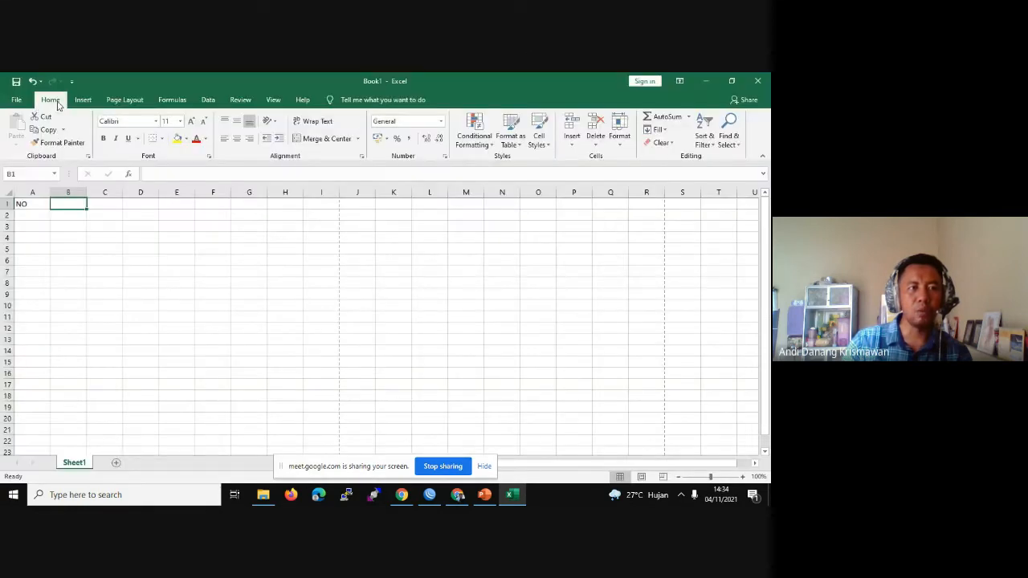
{"action": "left_click", "coordinate": [183, 101]}
{"action": "left_click", "coordinate": [215, 100]}
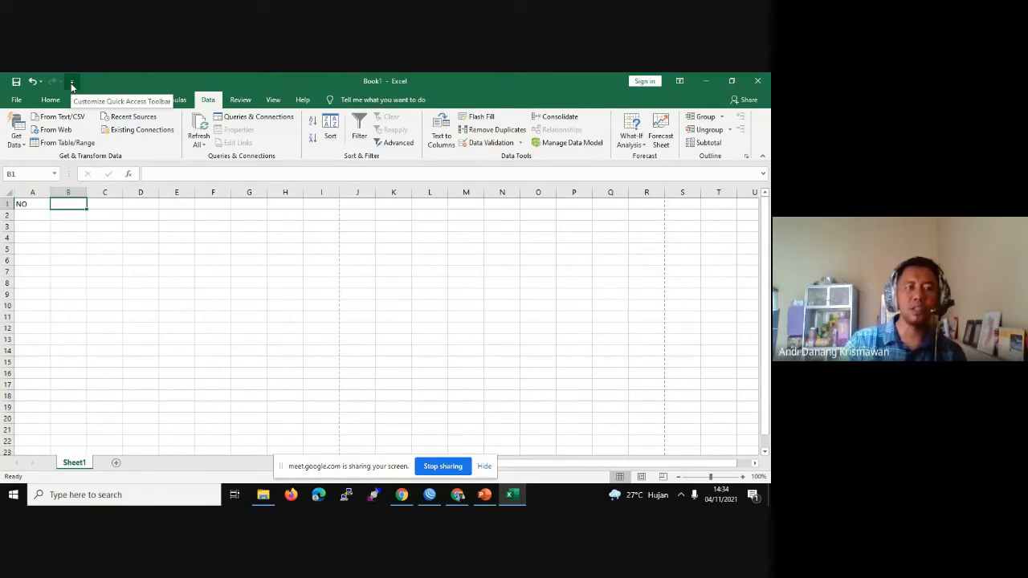
{"action": "left_click", "coordinate": [71, 83]}
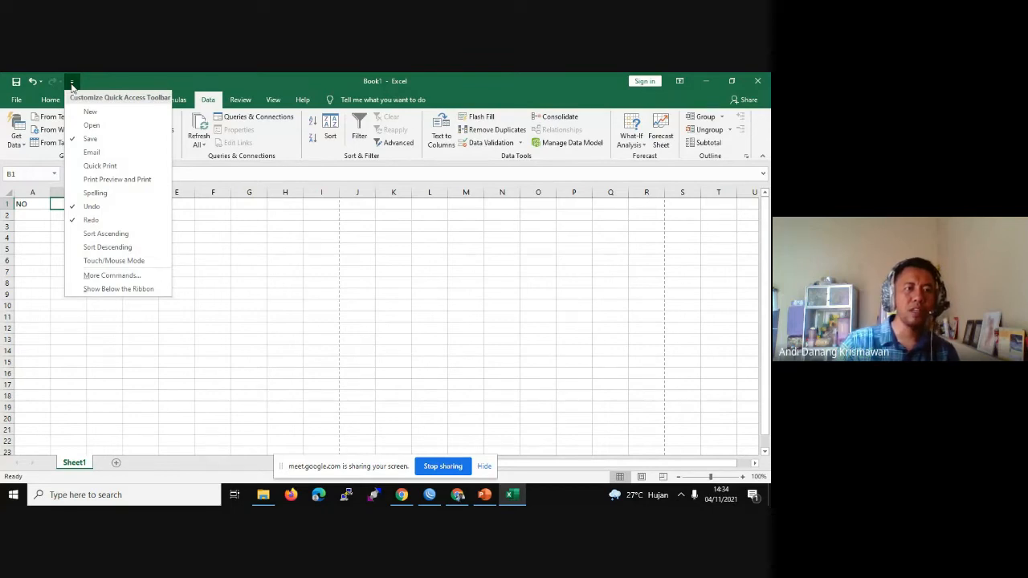
{"action": "left_click", "coordinate": [139, 74]}
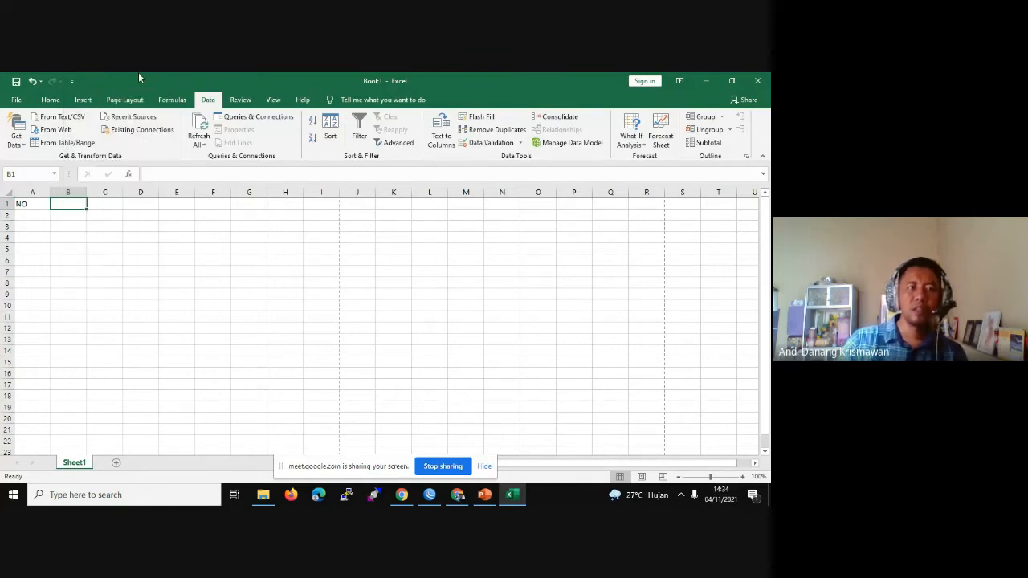
Step: Hide the Meet screen-sharing notice and demonstrate editing A1 and C17 from the formula bar
{"action": "left_click", "coordinate": [483, 466]}
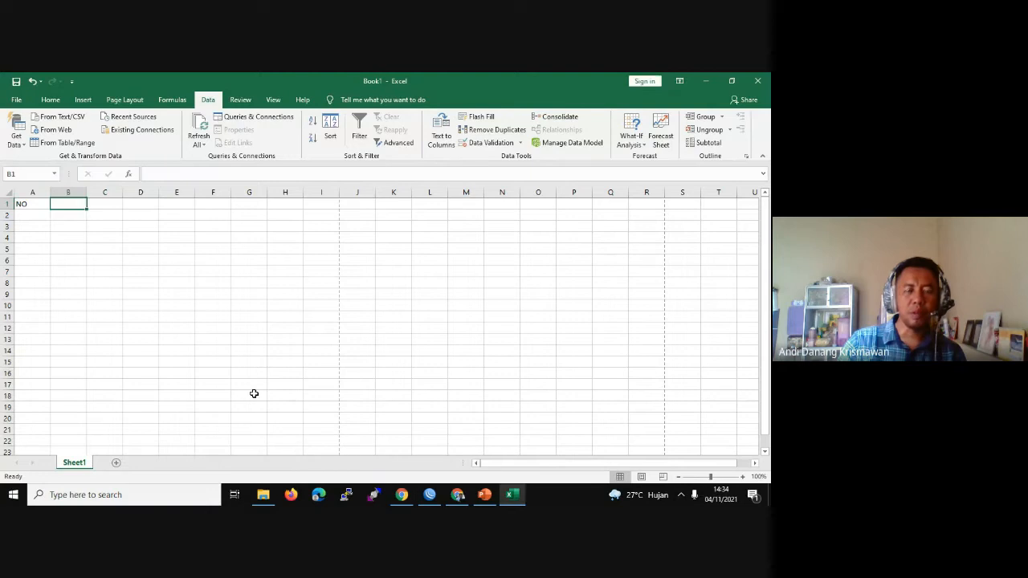
{"action": "left_click", "coordinate": [34, 204]}
{"action": "left_click", "coordinate": [167, 171]}
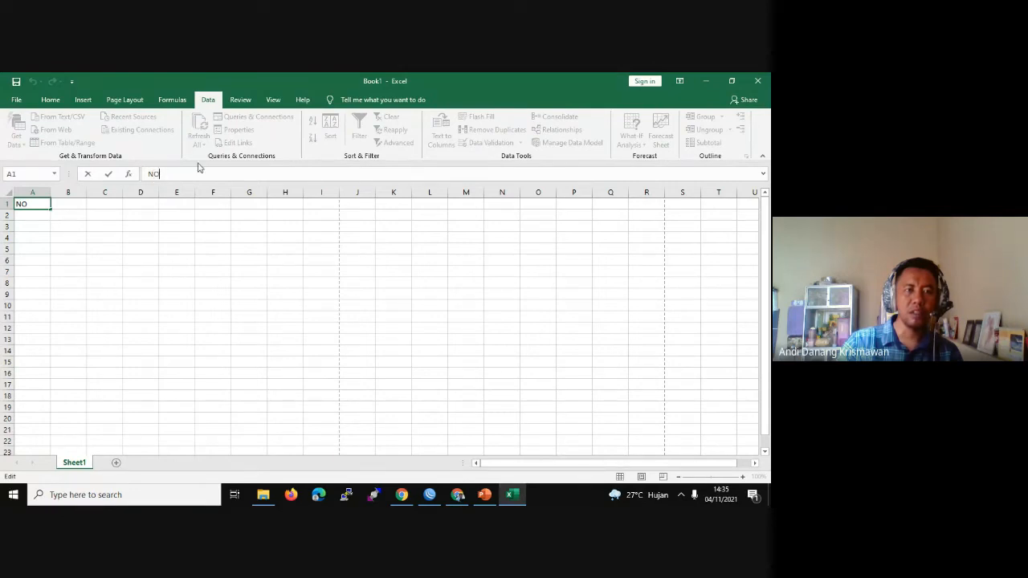
{"action": "left_click", "coordinate": [119, 385]}
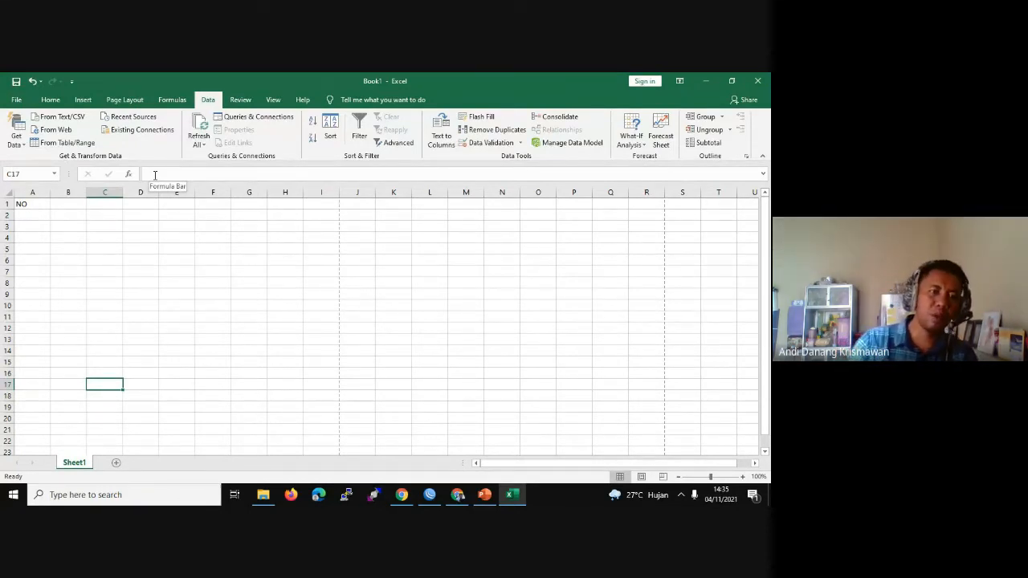
{"action": "left_click", "coordinate": [155, 175]}
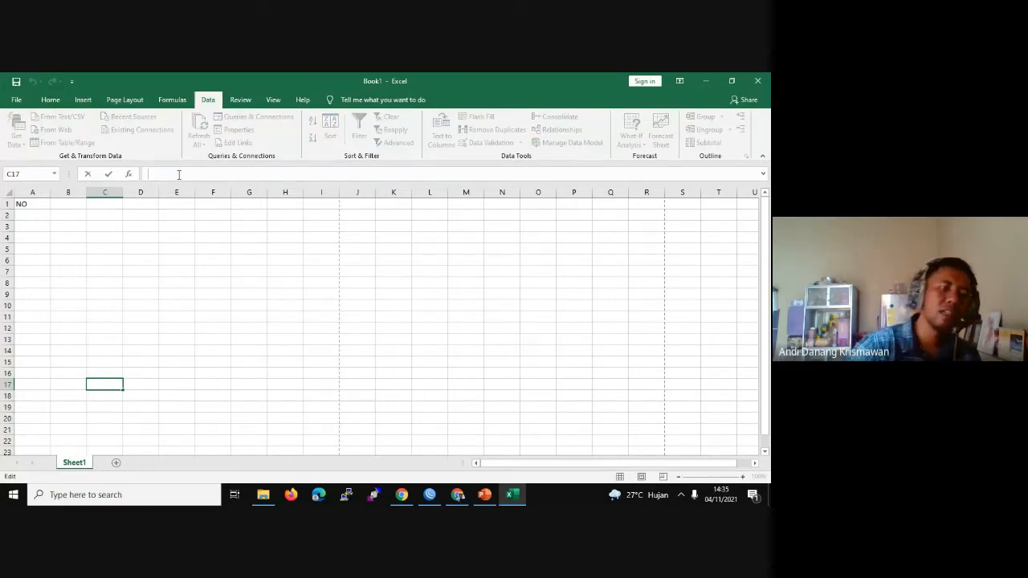
Step: Select cells C16, C10, C5, F4, K3, G8, D3, D17 and O14, ending in O14's formula bar
{"action": "left_click", "coordinate": [114, 372]}
{"action": "left_click", "coordinate": [101, 304]}
{"action": "left_click", "coordinate": [102, 259]}
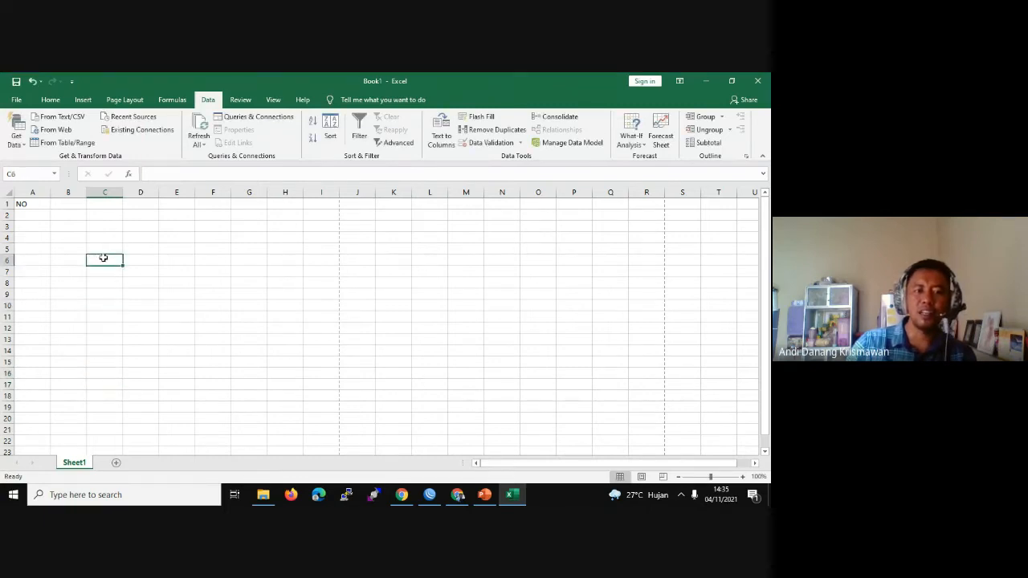
{"action": "left_click", "coordinate": [199, 243]}
{"action": "left_click", "coordinate": [378, 229]}
{"action": "left_click", "coordinate": [237, 281]}
{"action": "left_click", "coordinate": [109, 254]}
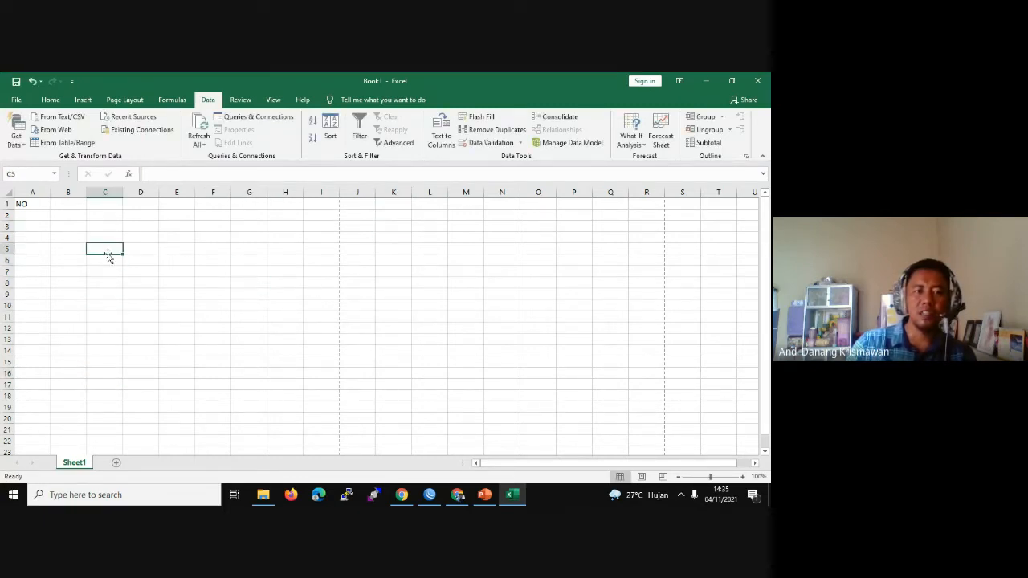
{"action": "left_click", "coordinate": [147, 223]}
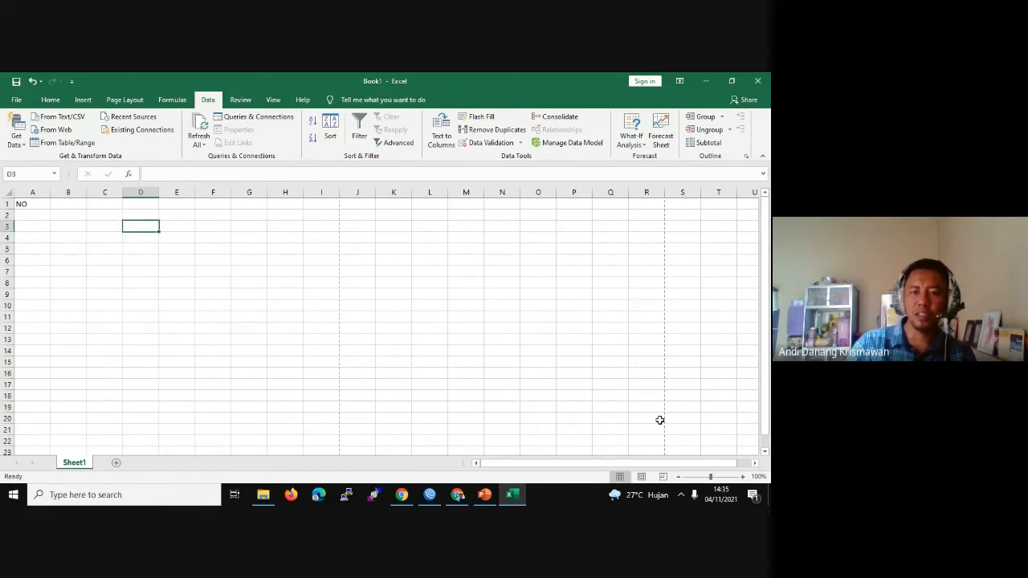
{"action": "left_click", "coordinate": [140, 386]}
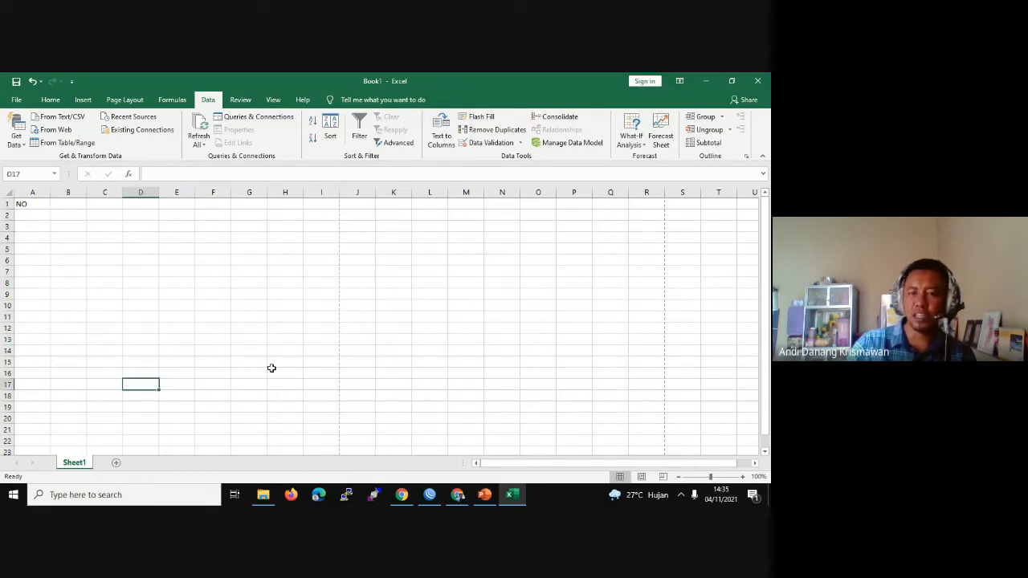
{"action": "left_click", "coordinate": [547, 346]}
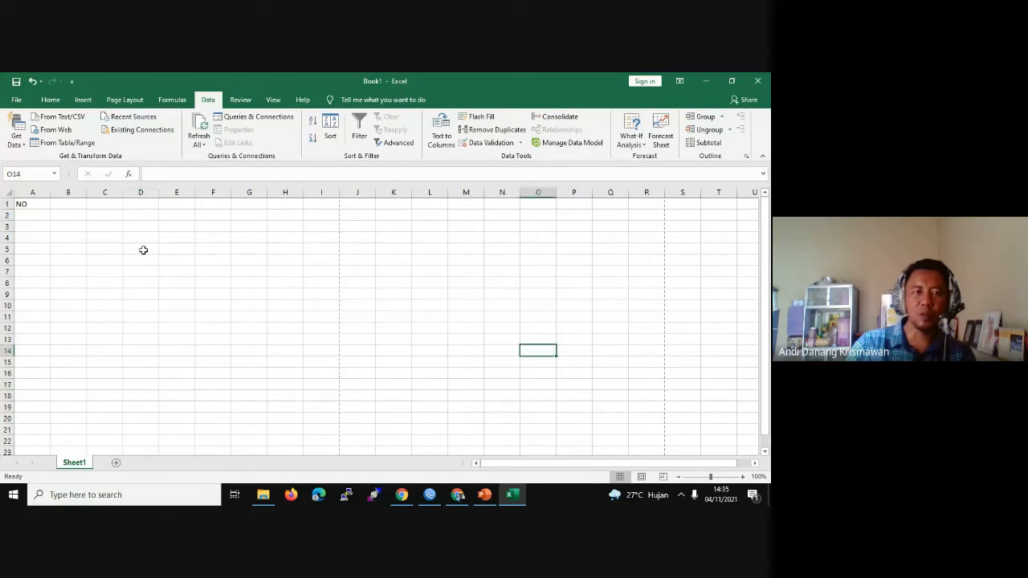
{"action": "left_click", "coordinate": [166, 174]}
{"action": "type", "text": "="}
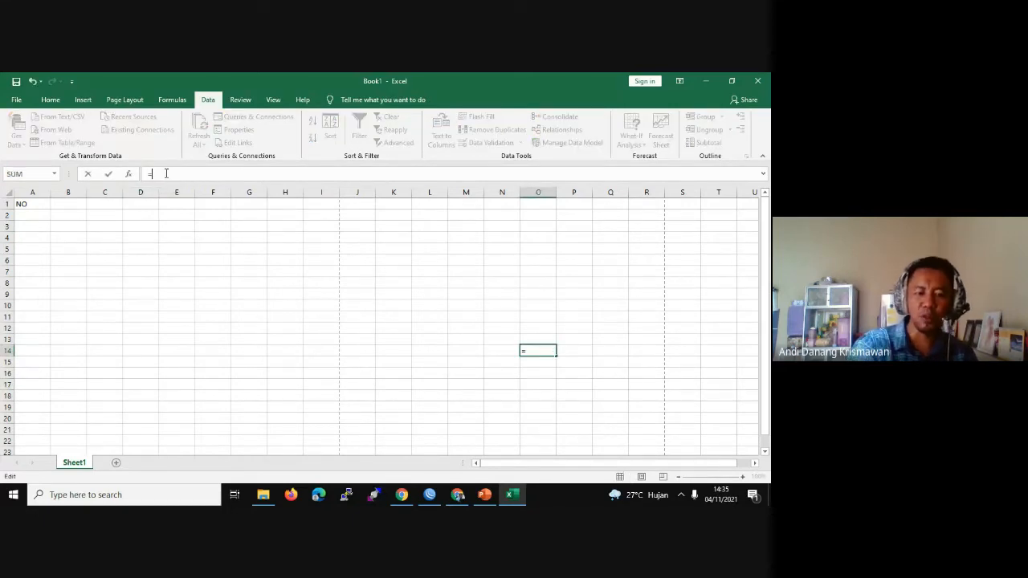
{"action": "type", "text": "SUM"}
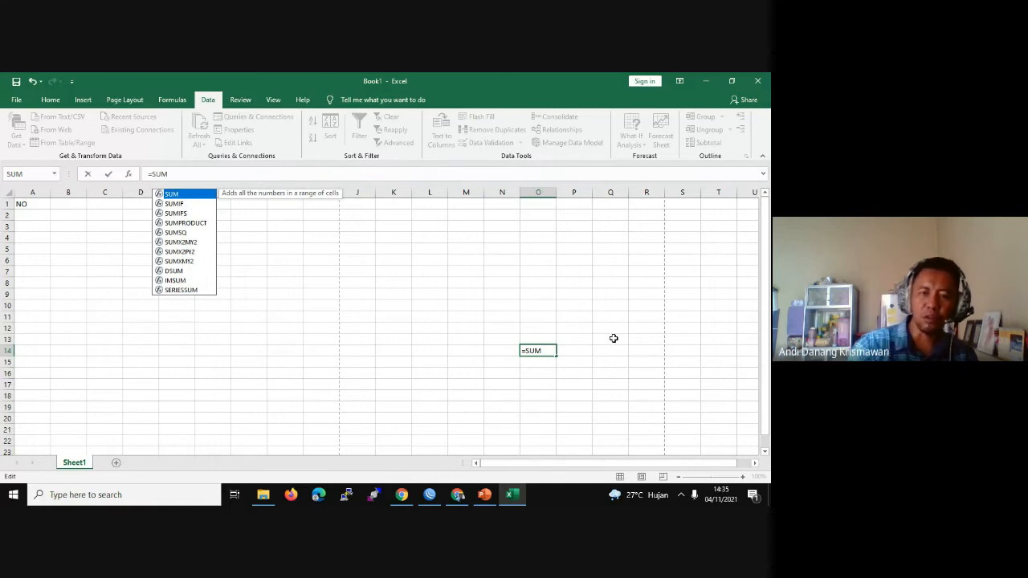
{"action": "double_click", "coordinate": [547, 349]}
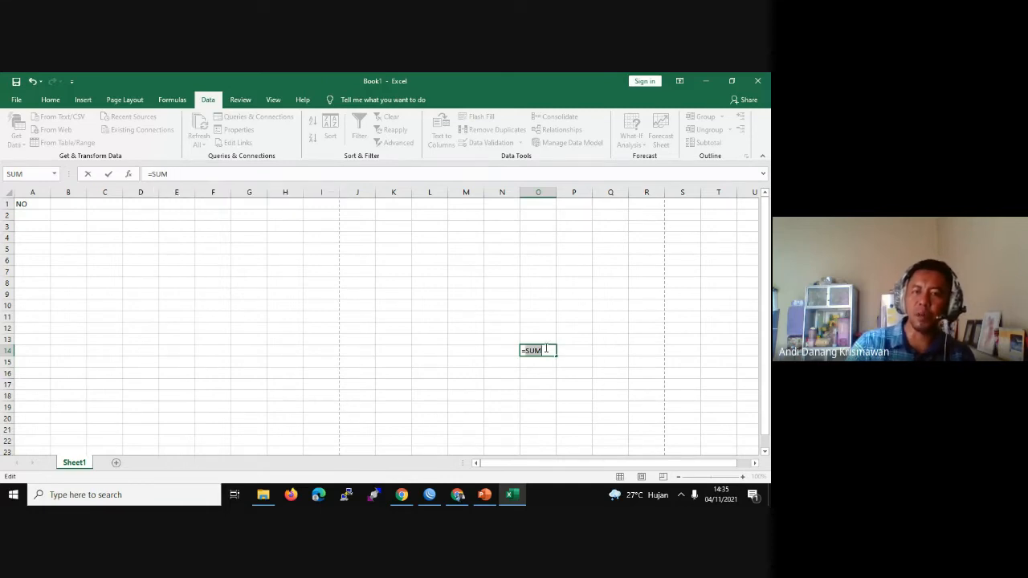
{"action": "left_click", "coordinate": [531, 318]}
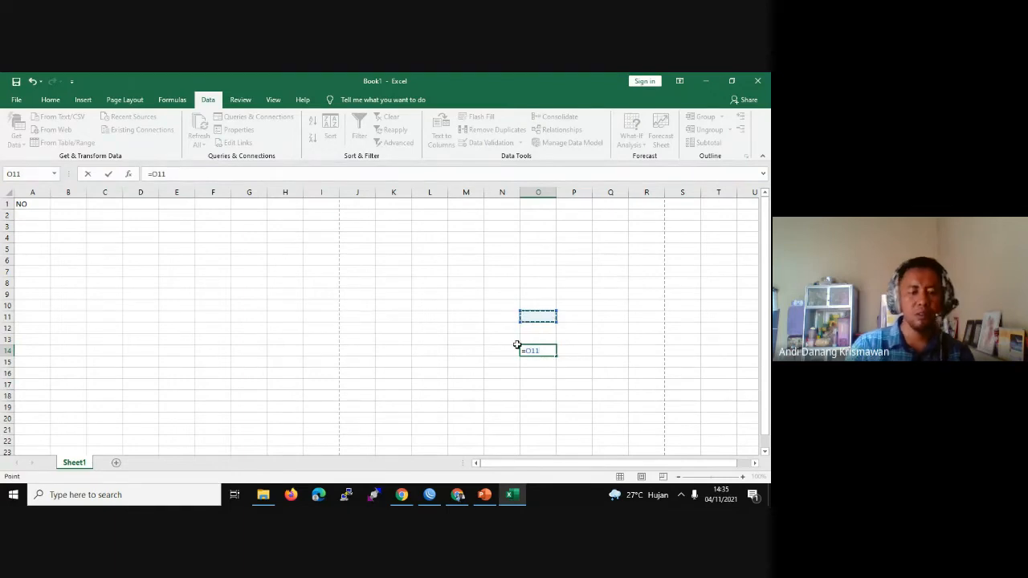
{"action": "double_click", "coordinate": [517, 346]}
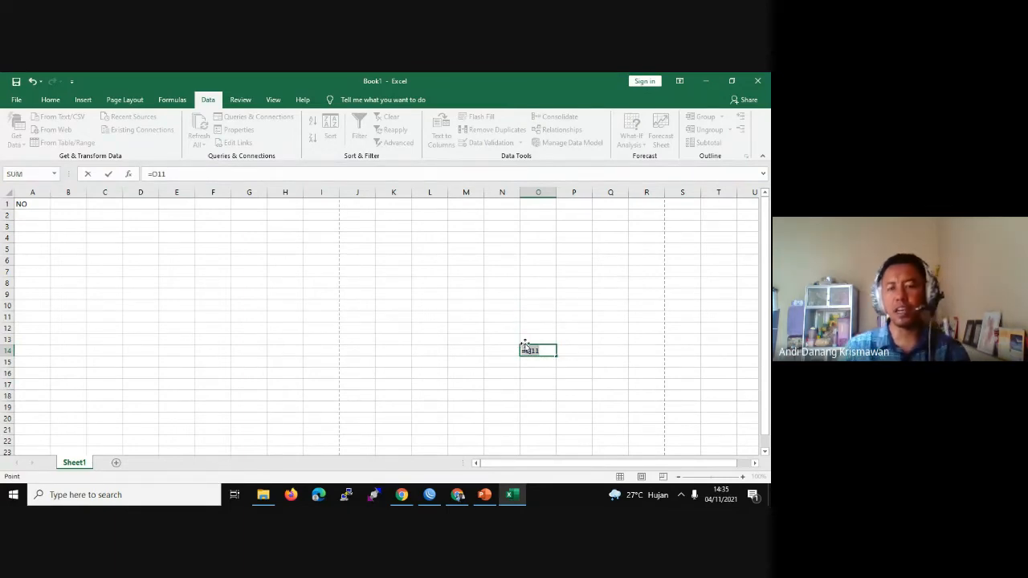
{"action": "key", "text": "BackSpace"}
{"action": "key", "text": "Return"}
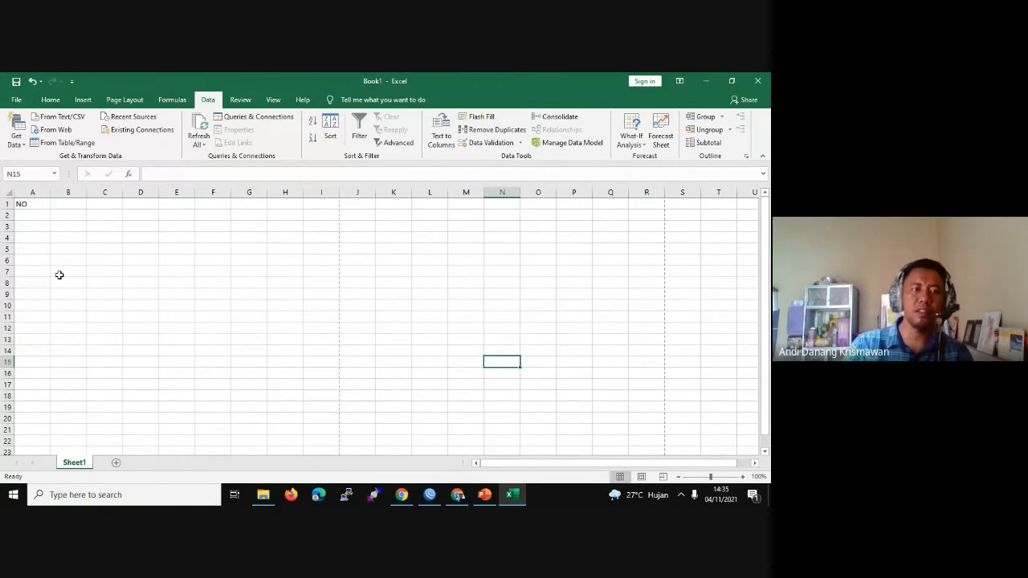
{"action": "left_click", "coordinate": [59, 216]}
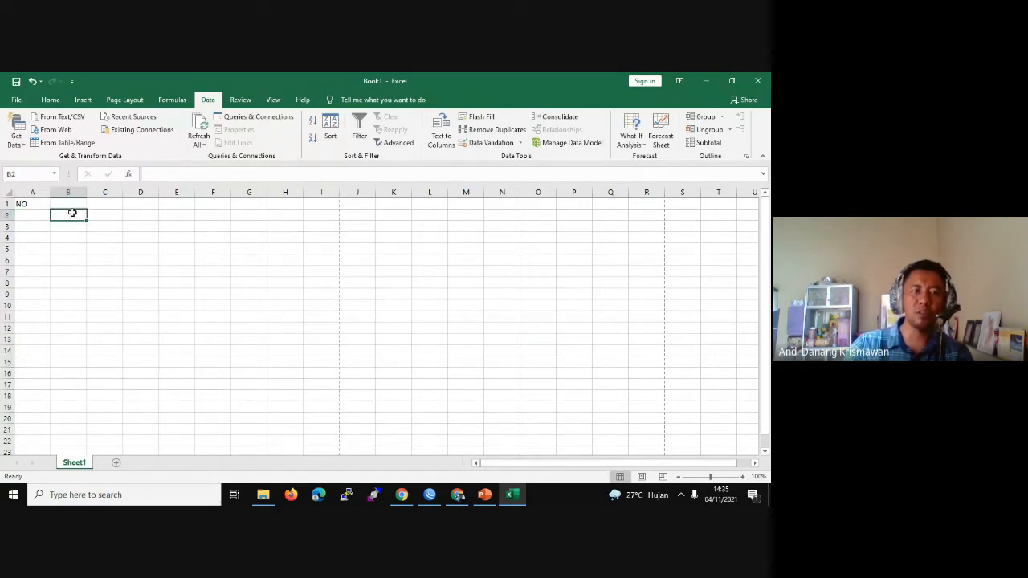
Step: Enter =SUM in cell B2, then reopen B2 to continue the formula
{"action": "double_click", "coordinate": [73, 213]}
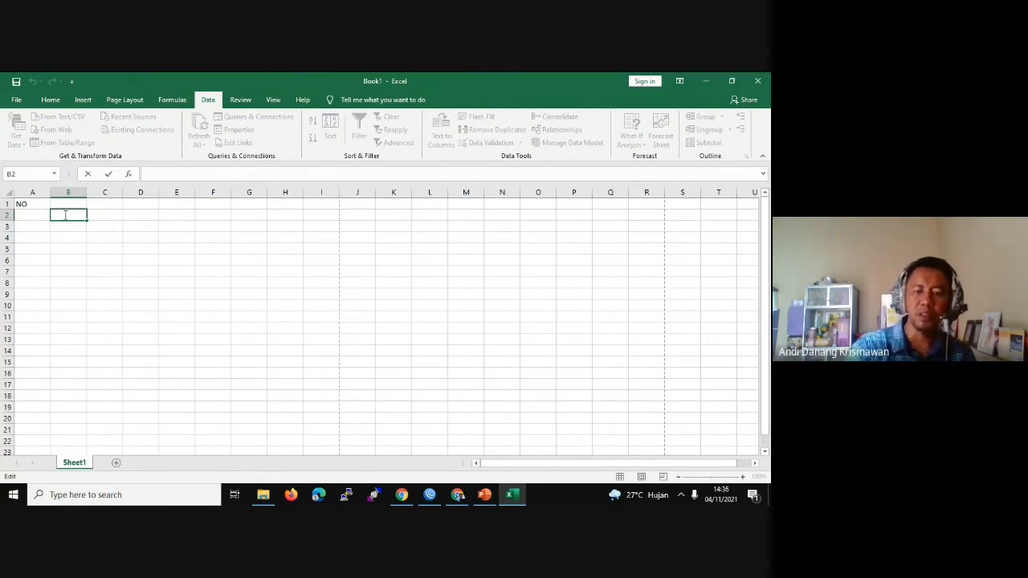
{"action": "type", "text": "=SUM"}
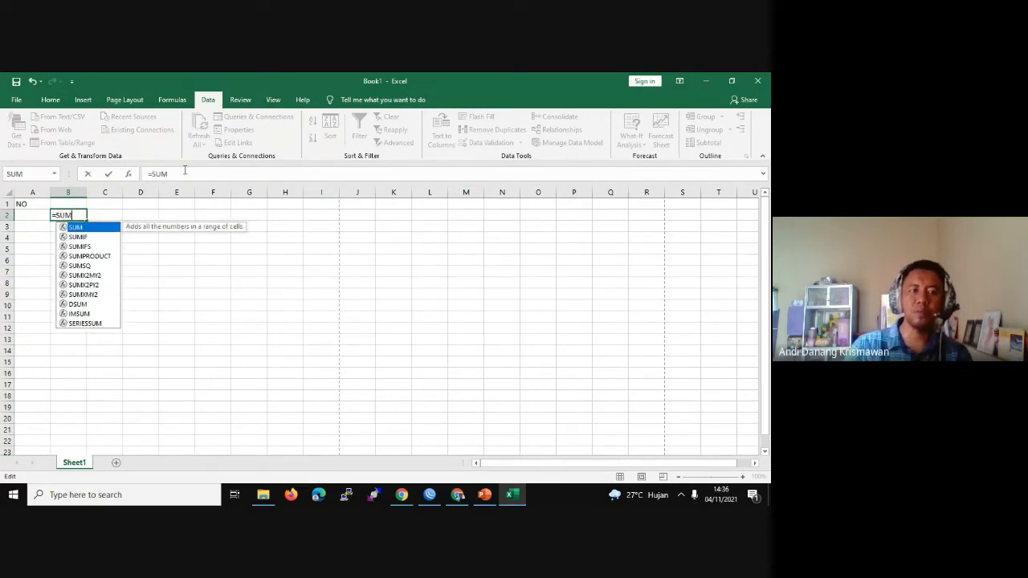
{"action": "left_click", "coordinate": [100, 218]}
{"action": "double_click", "coordinate": [67, 215]}
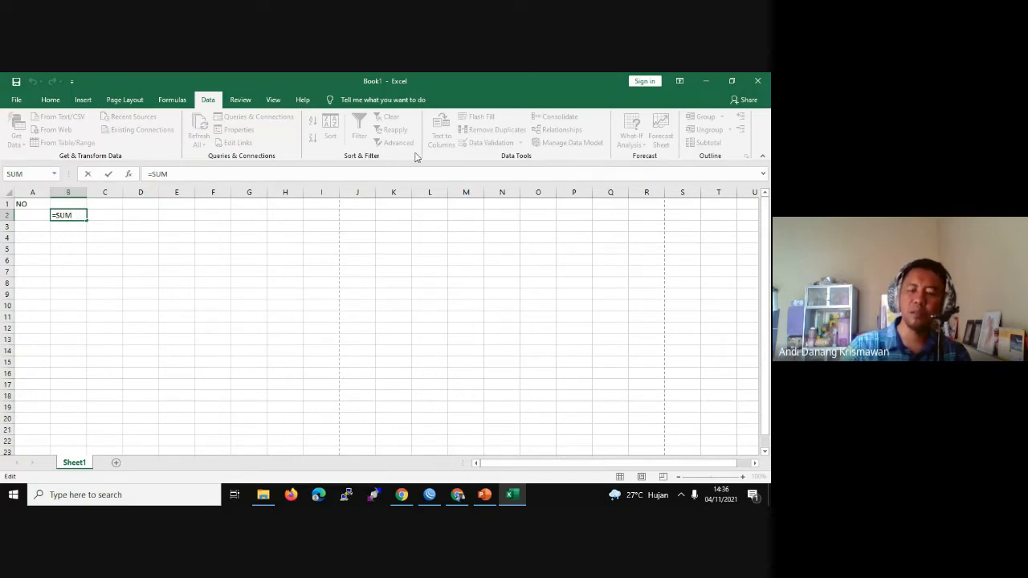
Step: Add F5 as the SUM argument, try B7 instead, and undo back to =SUM(F5
{"action": "type", "text": "("}
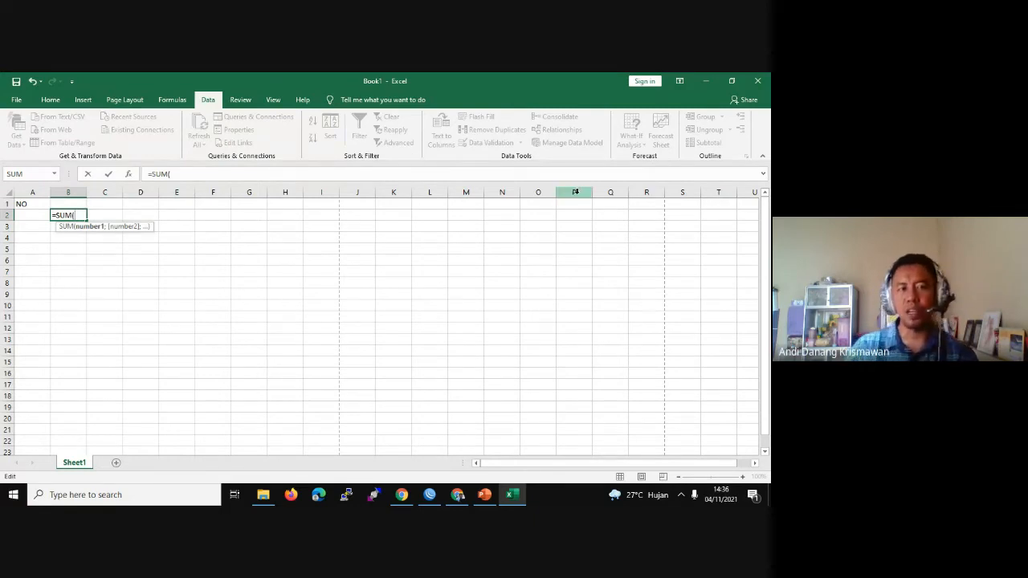
{"action": "left_click", "coordinate": [228, 246]}
{"action": "left_click", "coordinate": [67, 271]}
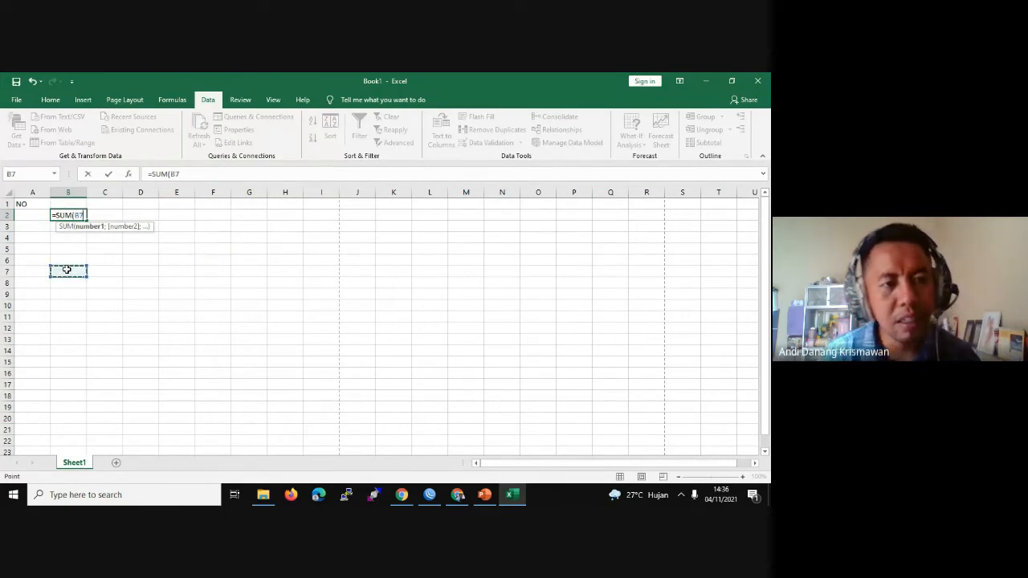
{"action": "key", "text": "ctrl+z"}
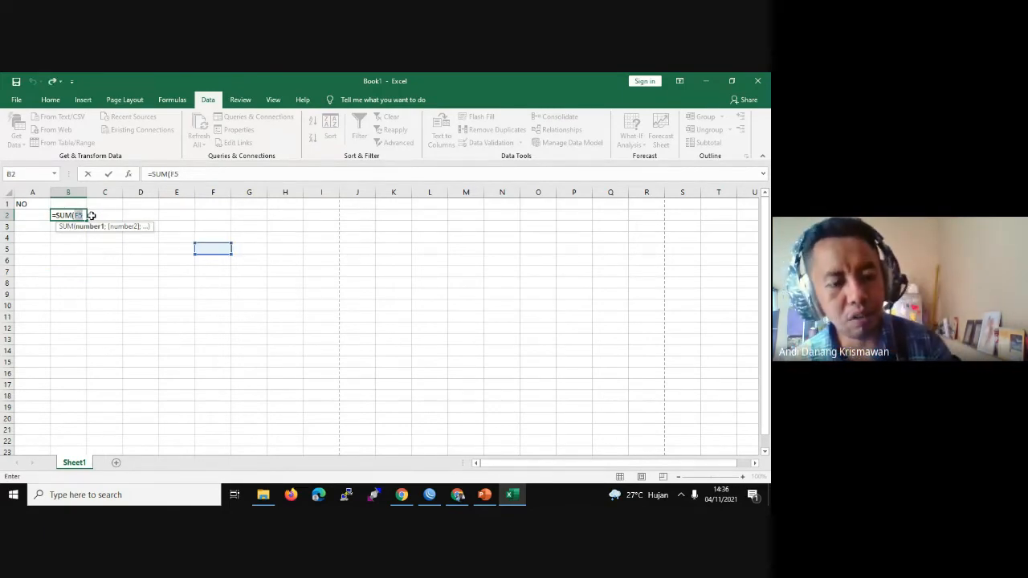
{"action": "key", "text": "ctrl+z"}
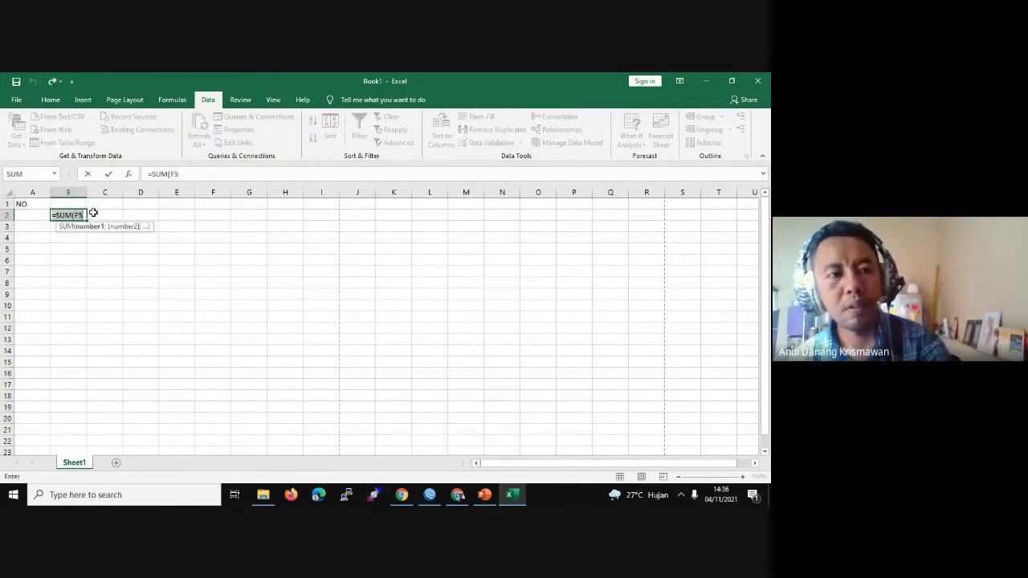
{"action": "key", "text": "ctrl+z"}
Step: Leave B2 empty by selecting C1, check the Google Meet call, and return to Excel
{"action": "left_click", "coordinate": [106, 205]}
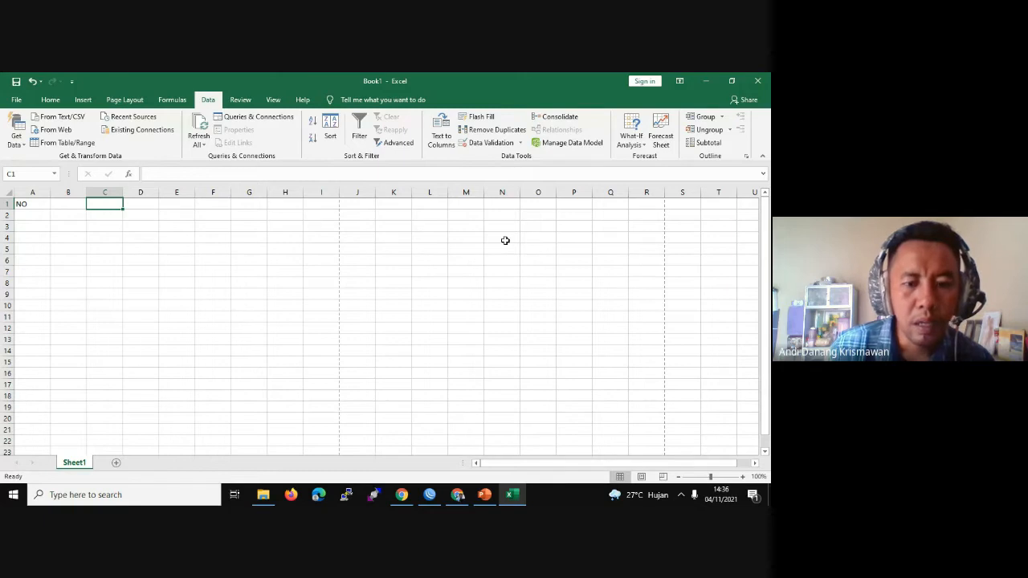
{"action": "left_click", "coordinate": [464, 499]}
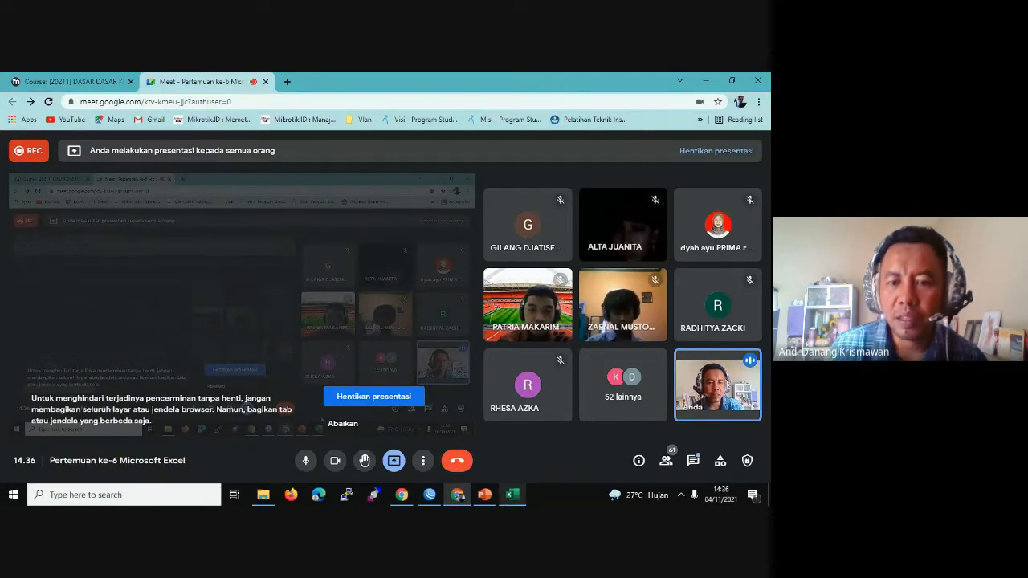
{"action": "left_click", "coordinate": [509, 495]}
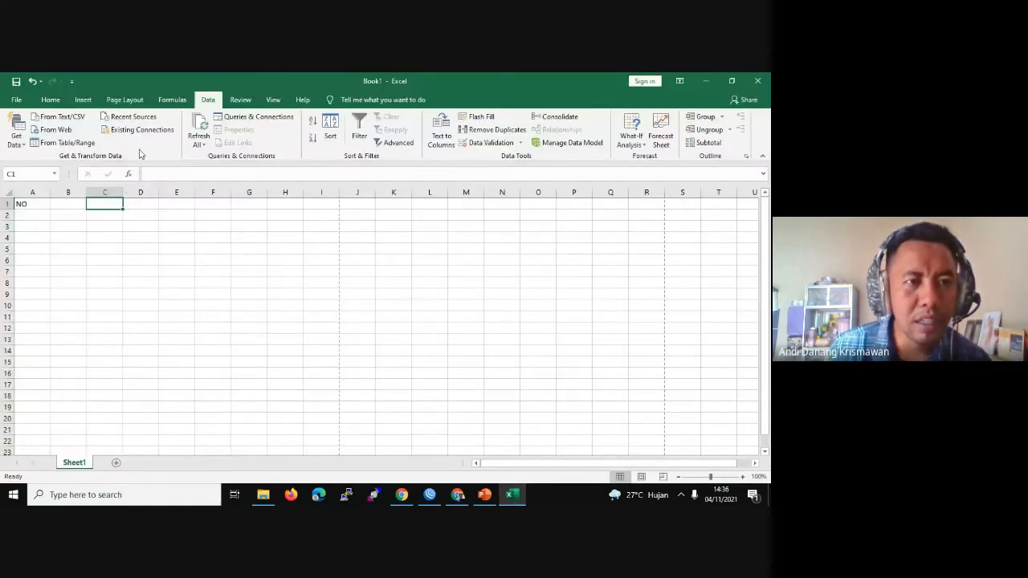
Step: Bring back the Home ribbon's formatting tools
{"action": "left_click", "coordinate": [50, 100]}
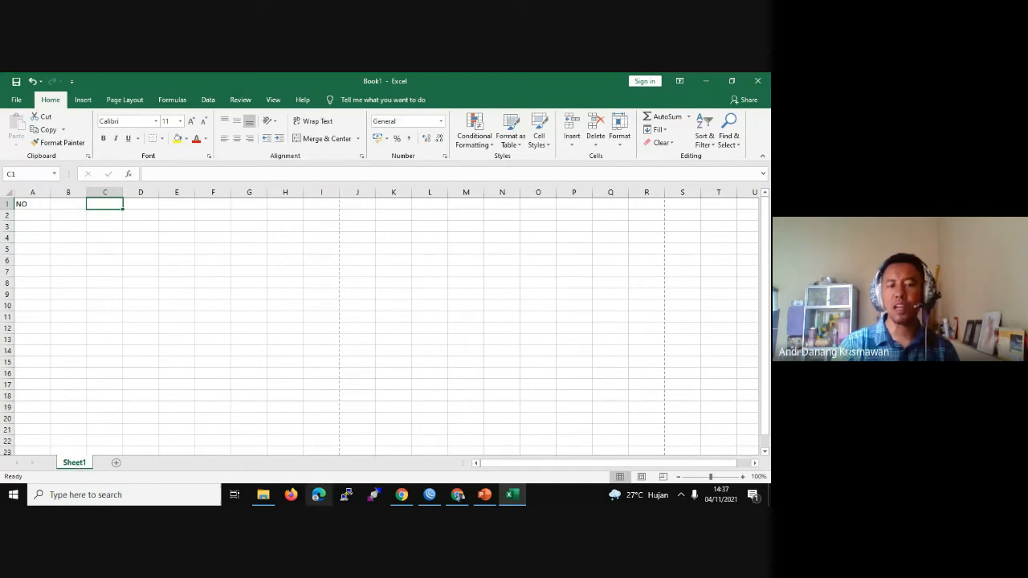
Step: Open the DASKOM folder in File Explorer, then bring the Book1 workbook back to the front
{"action": "left_click", "coordinate": [261, 498]}
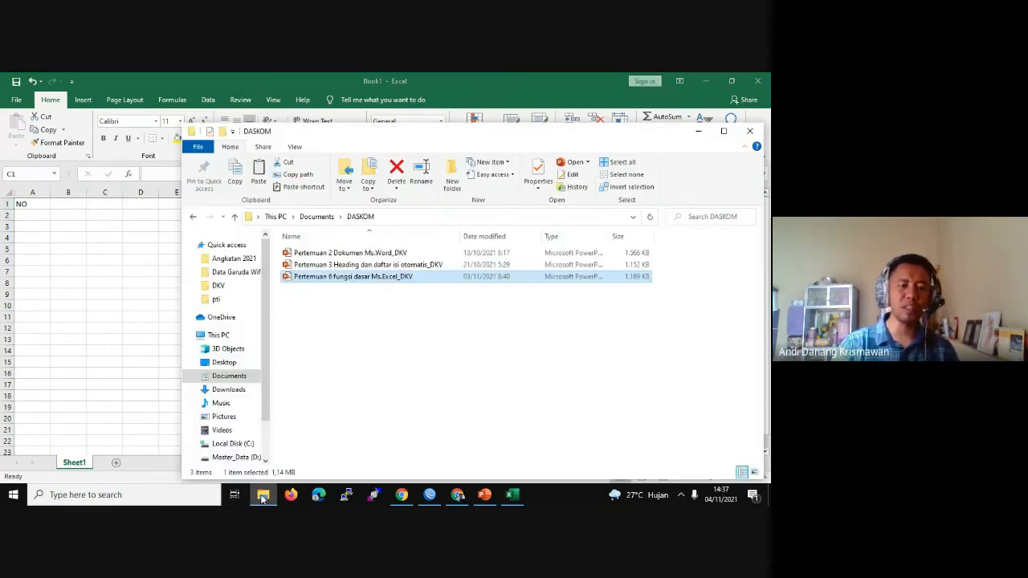
{"action": "left_click", "coordinate": [145, 474]}
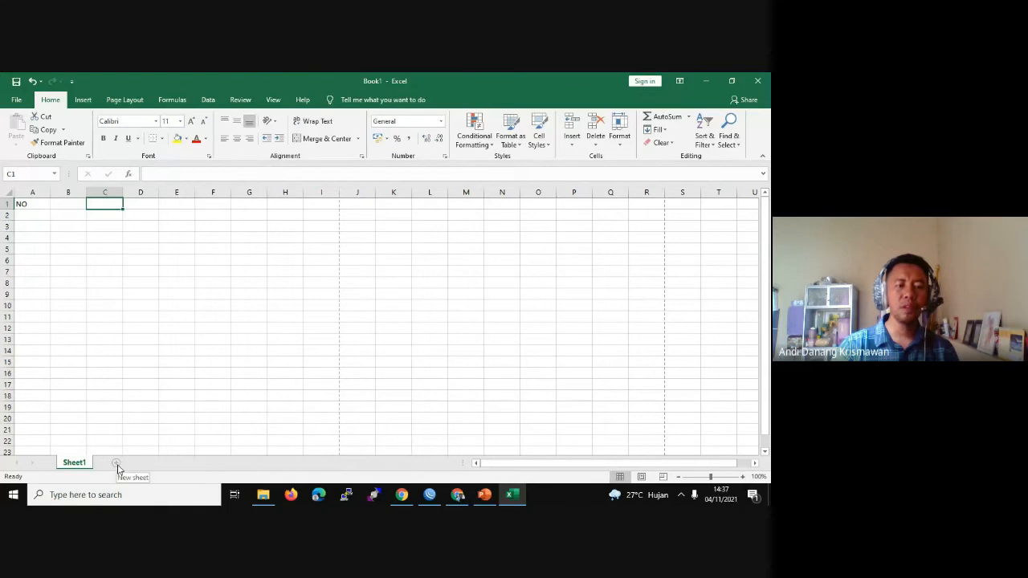
Step: Add three new worksheets, Sheet2, Sheet3 and Sheet4, to Book1
{"action": "left_click", "coordinate": [116, 464]}
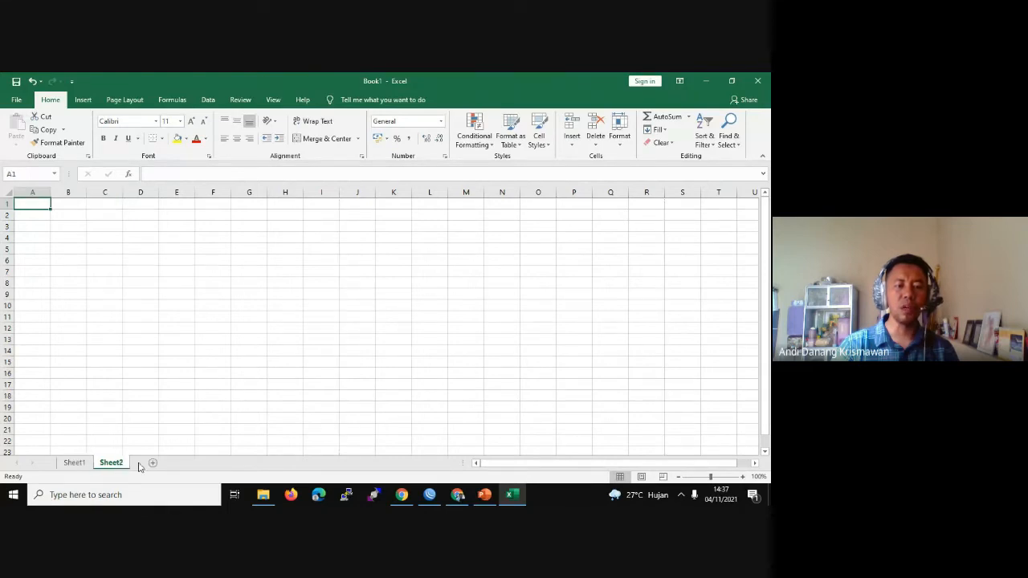
{"action": "left_click", "coordinate": [154, 464]}
{"action": "left_click", "coordinate": [190, 463]}
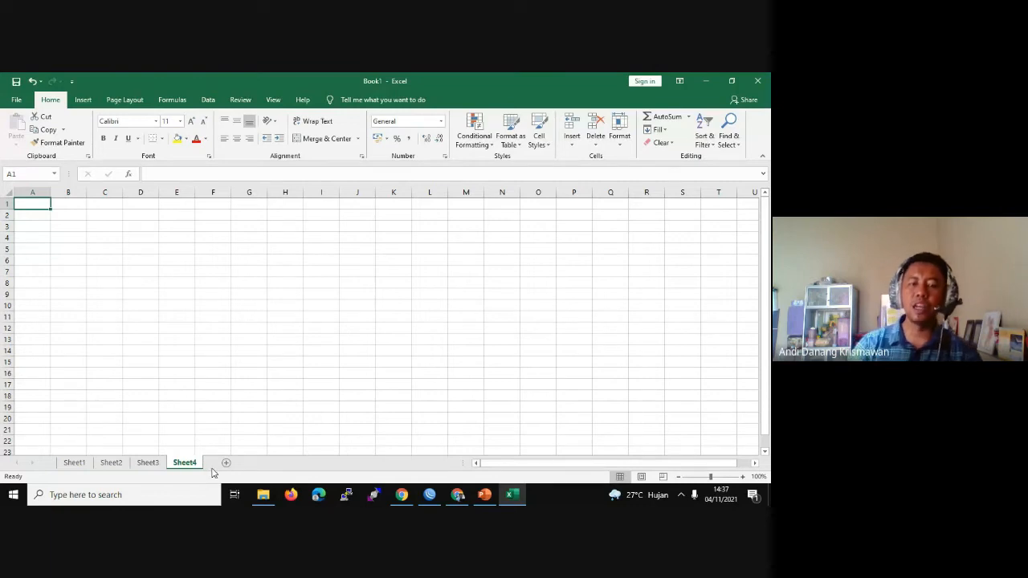
Step: Switch through the Sheet1 to Sheet4 worksheets, ending on Sheet2
{"action": "left_click", "coordinate": [74, 463]}
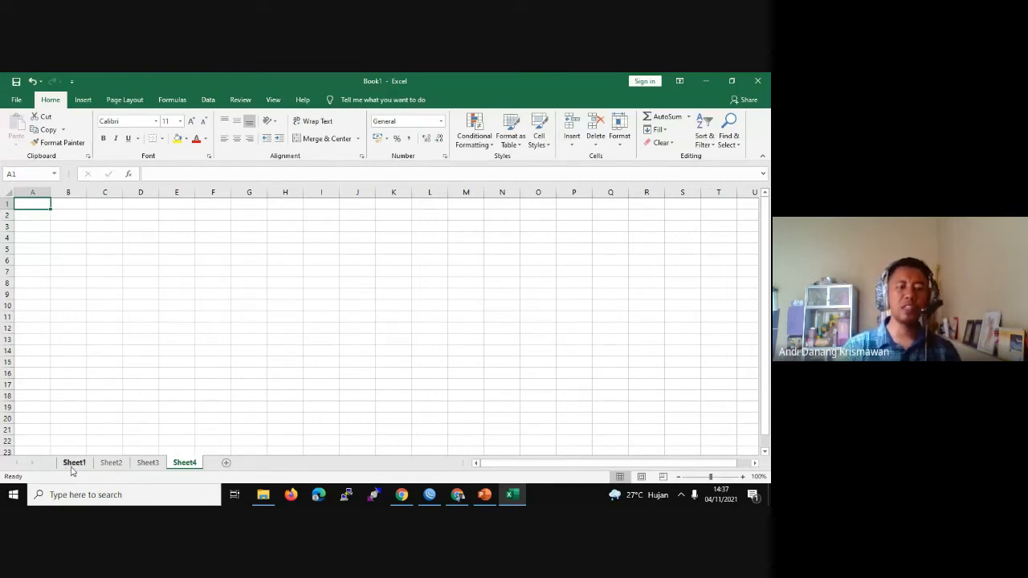
{"action": "left_click", "coordinate": [109, 462]}
{"action": "left_click", "coordinate": [147, 463]}
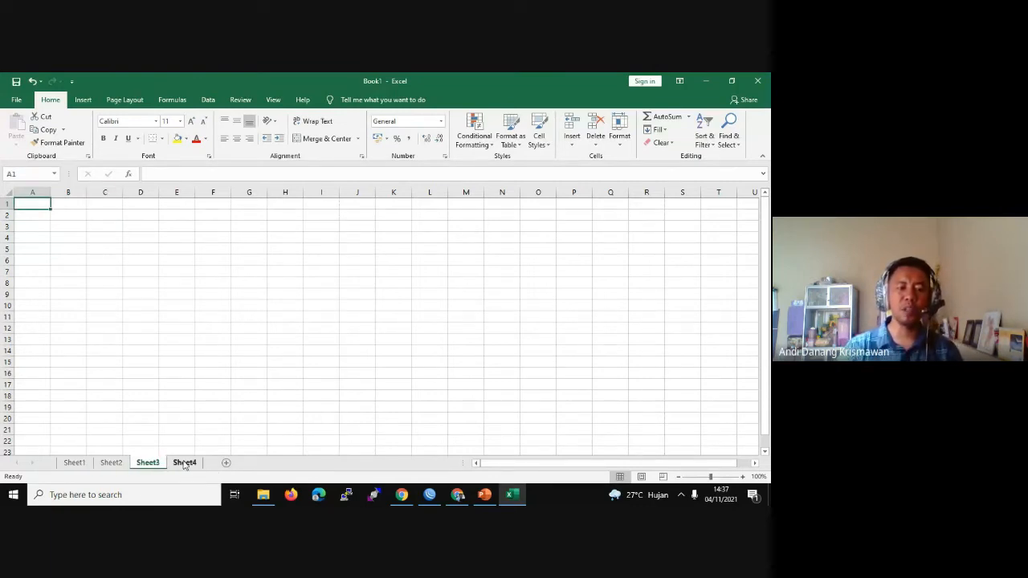
{"action": "left_click", "coordinate": [184, 462]}
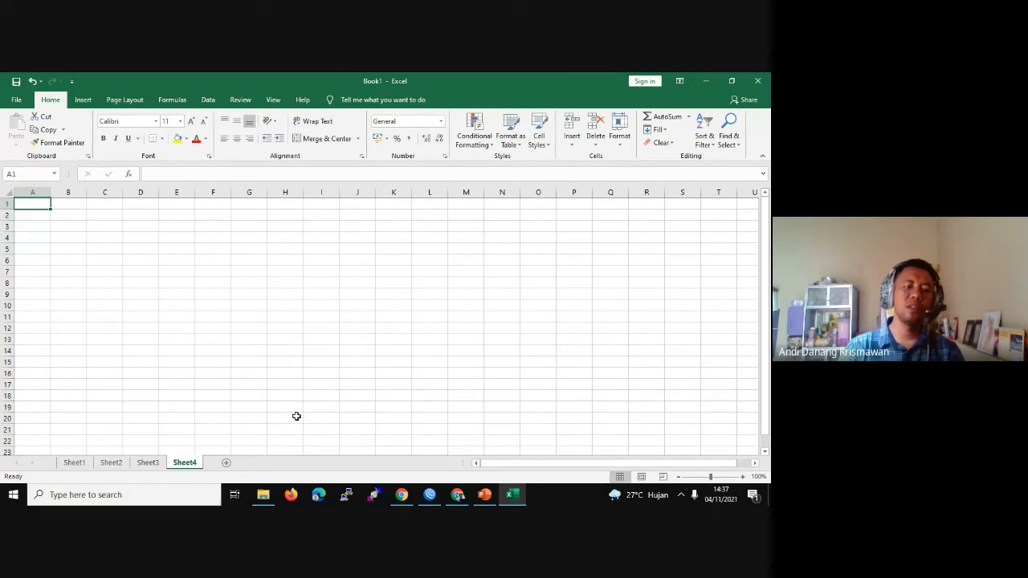
{"action": "left_click", "coordinate": [80, 465]}
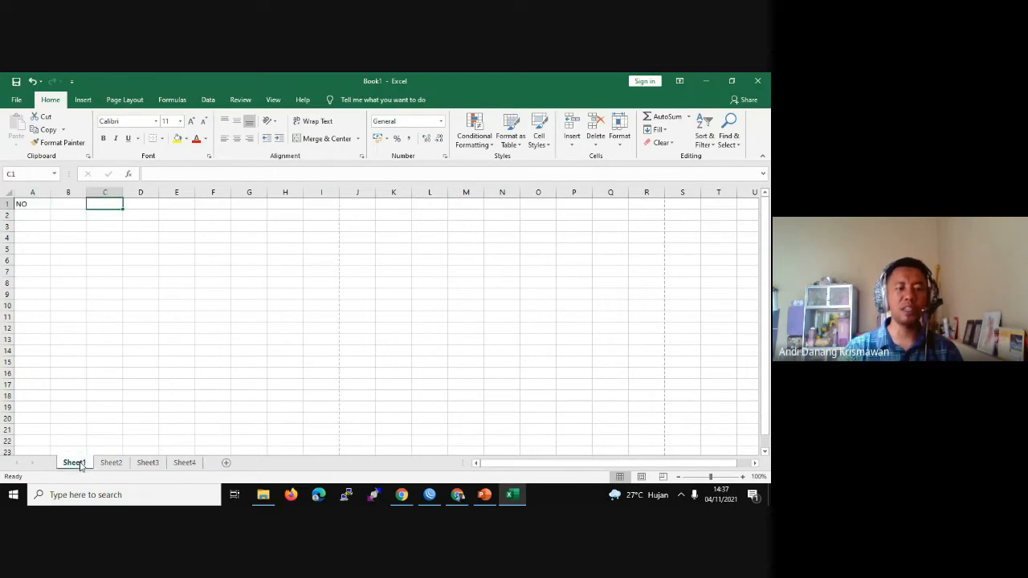
{"action": "left_click", "coordinate": [116, 464]}
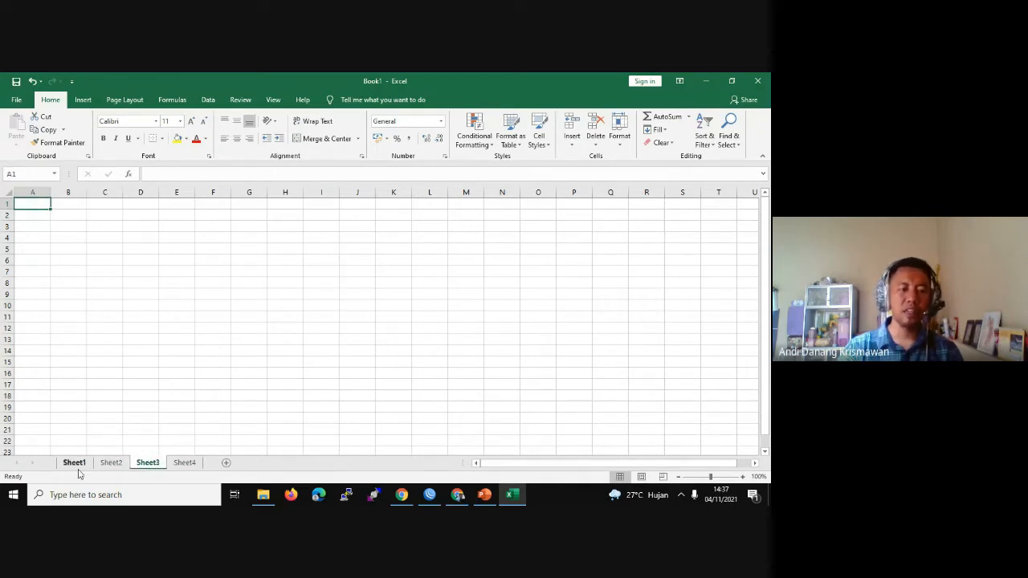
{"action": "left_click", "coordinate": [73, 465]}
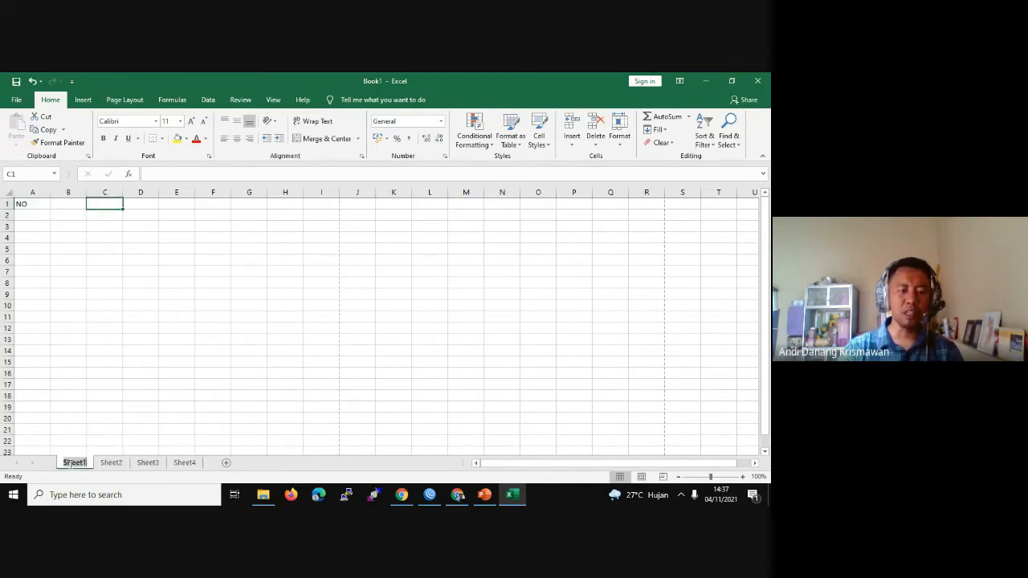
{"action": "left_click", "coordinate": [109, 464]}
Step: Rename the Sheet1 worksheet to 'Sample'
{"action": "right_click", "coordinate": [110, 464]}
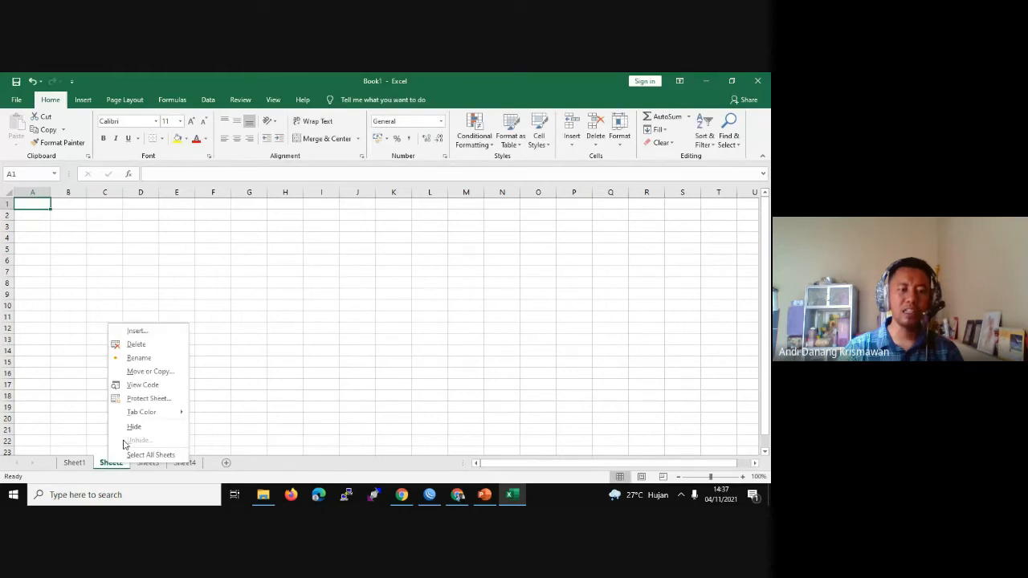
{"action": "left_click", "coordinate": [76, 464]}
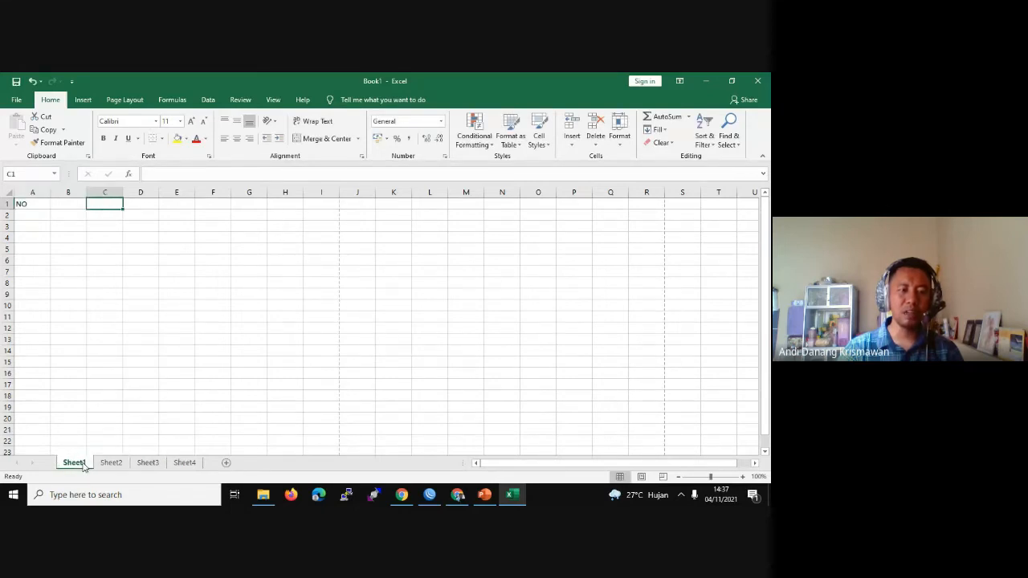
{"action": "double_click", "coordinate": [82, 464]}
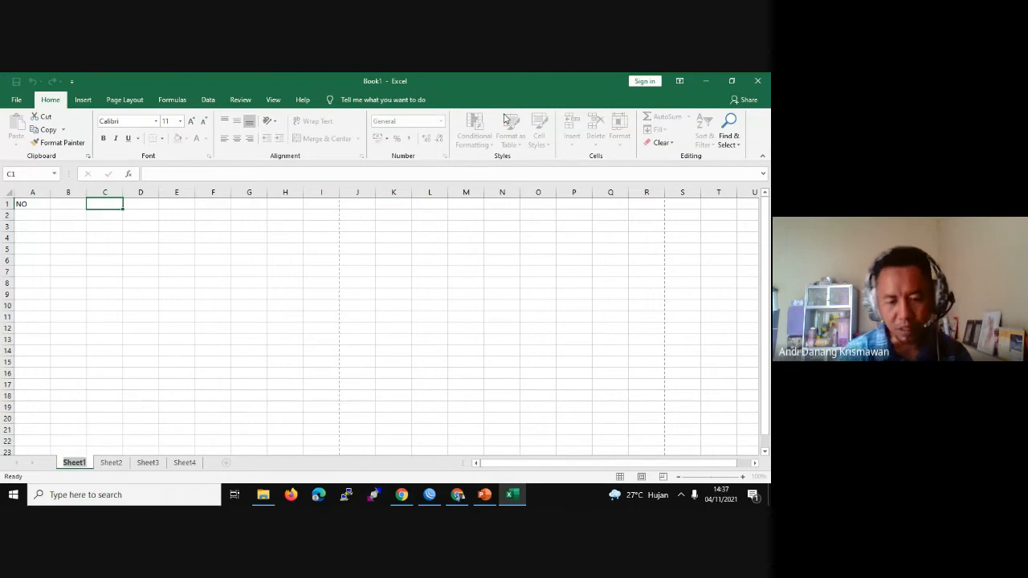
{"action": "type", "text": "s"}
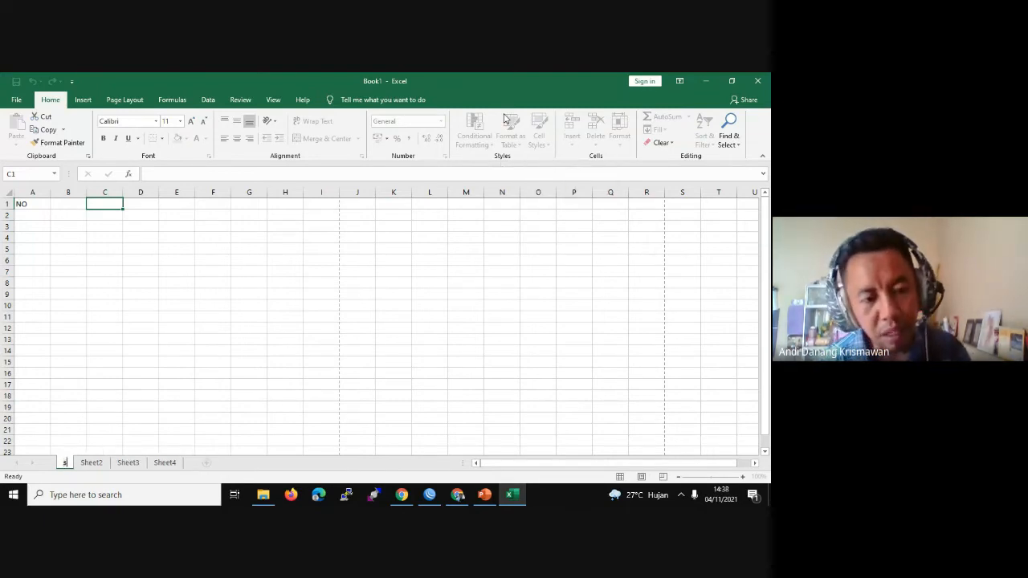
{"action": "type", "text": "A"}
{"action": "key", "text": "BackSpace"}
{"action": "key", "text": "BackSpace"}
{"action": "key", "text": "Caps_Lock"}
{"action": "type", "text": "Sa"}
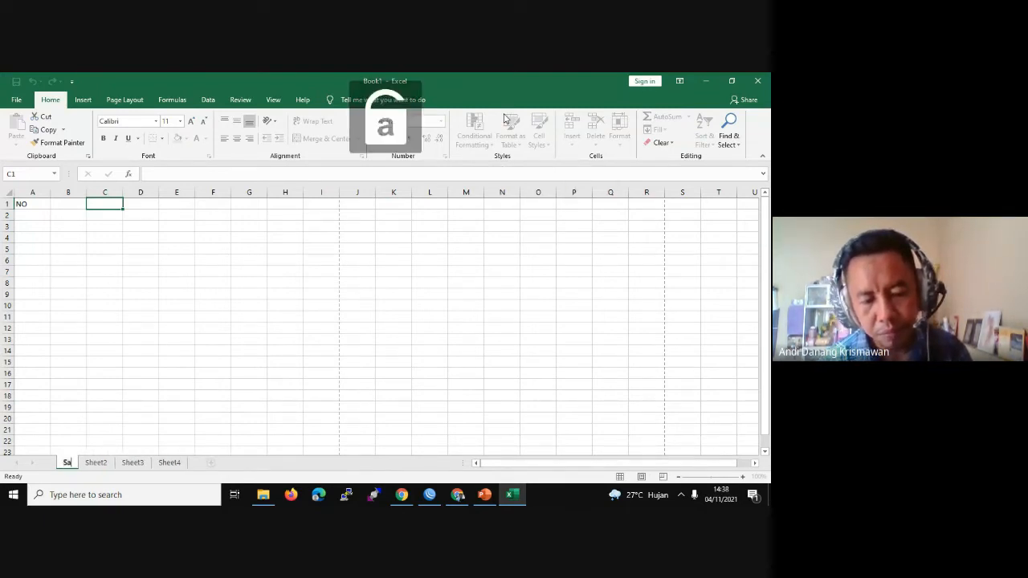
{"action": "type", "text": "mple"}
{"action": "key", "text": "Return"}
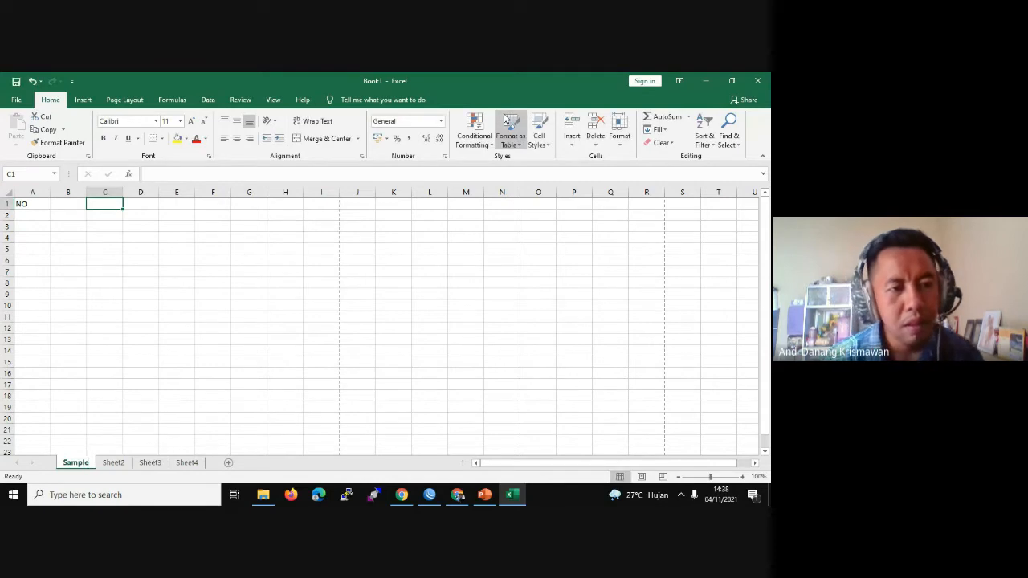
Step: Rename Sheet2 to 'Contoh' through its right-click Rename option
{"action": "left_click", "coordinate": [117, 464]}
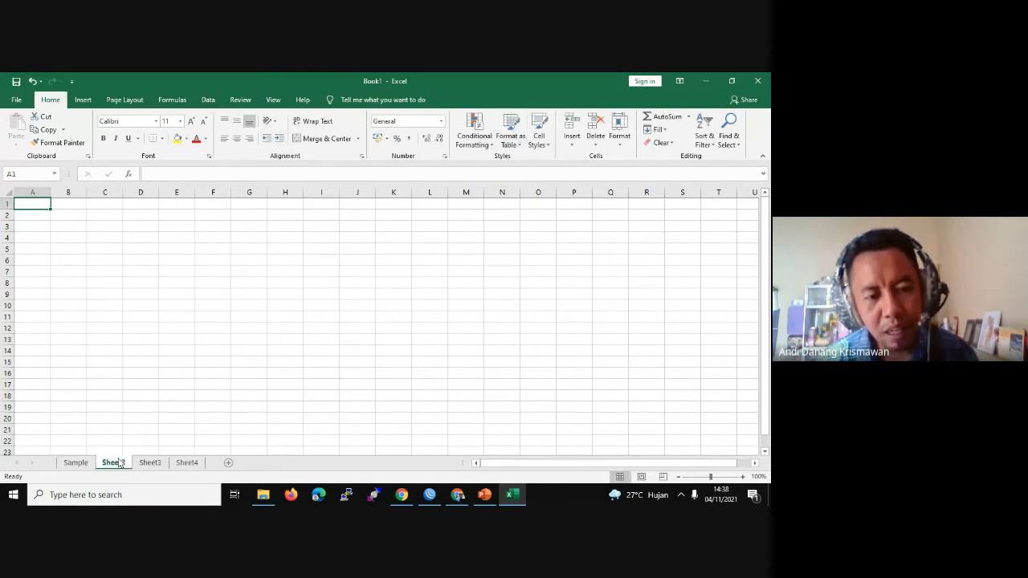
{"action": "right_click", "coordinate": [118, 465]}
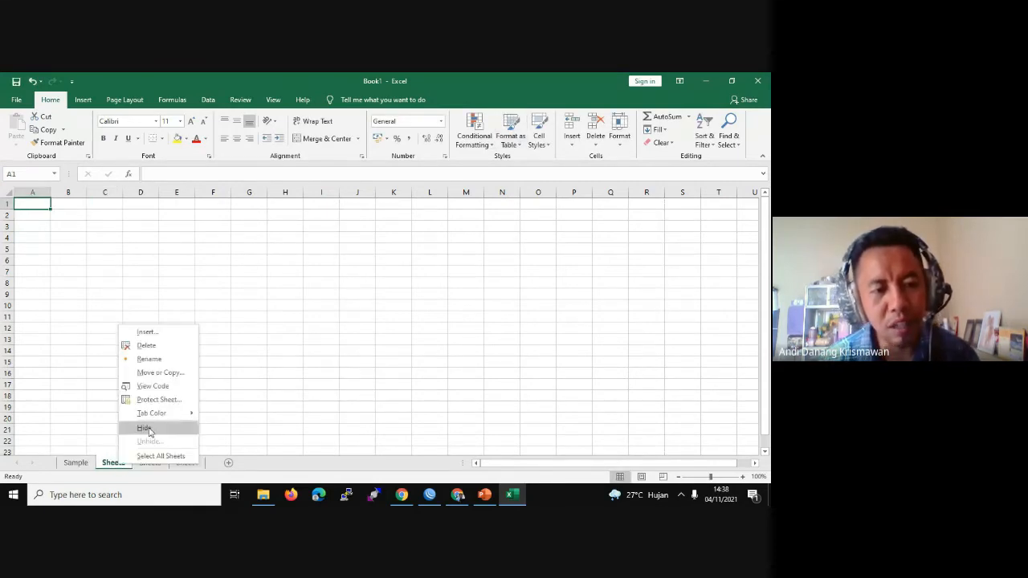
{"action": "left_click", "coordinate": [162, 359]}
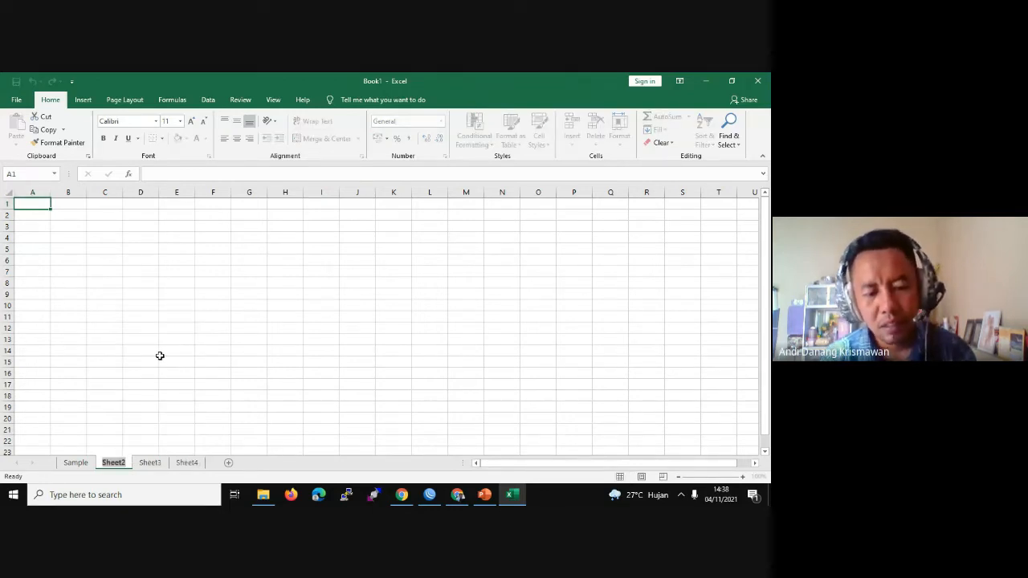
{"action": "type", "text": "Contoh"}
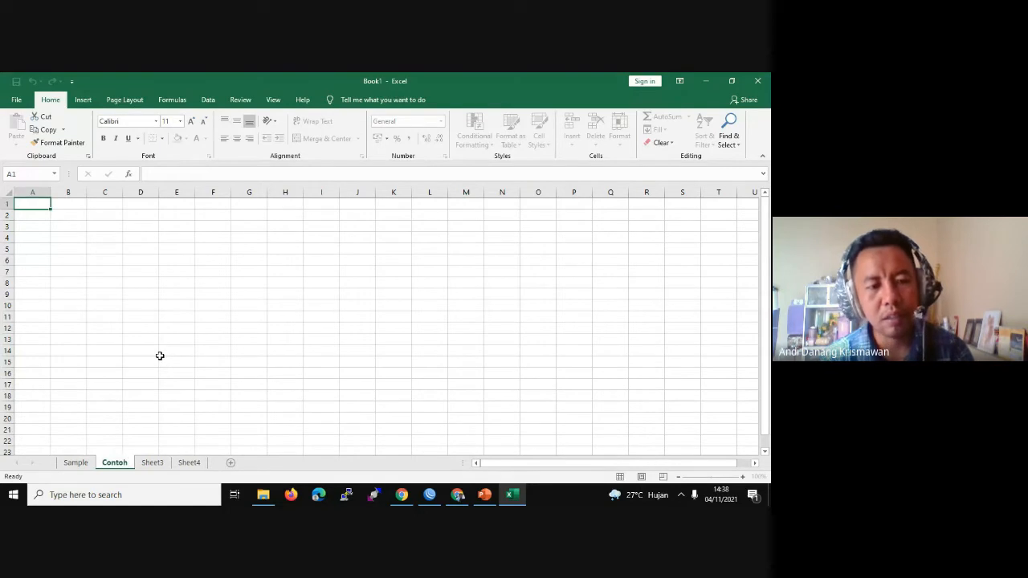
{"action": "key", "text": "Return"}
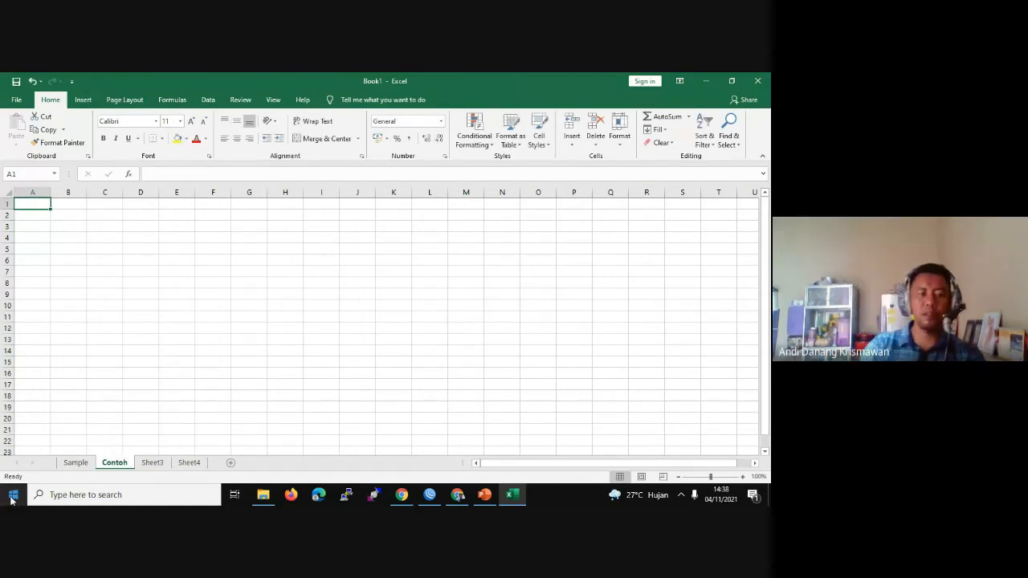
{"action": "left_click", "coordinate": [318, 317]}
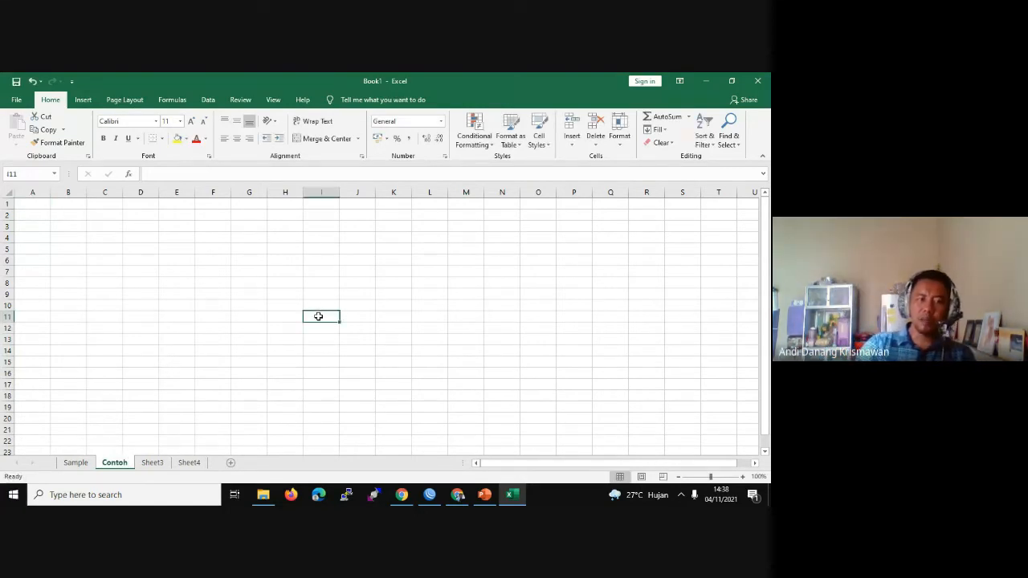
{"action": "left_click", "coordinate": [68, 319]}
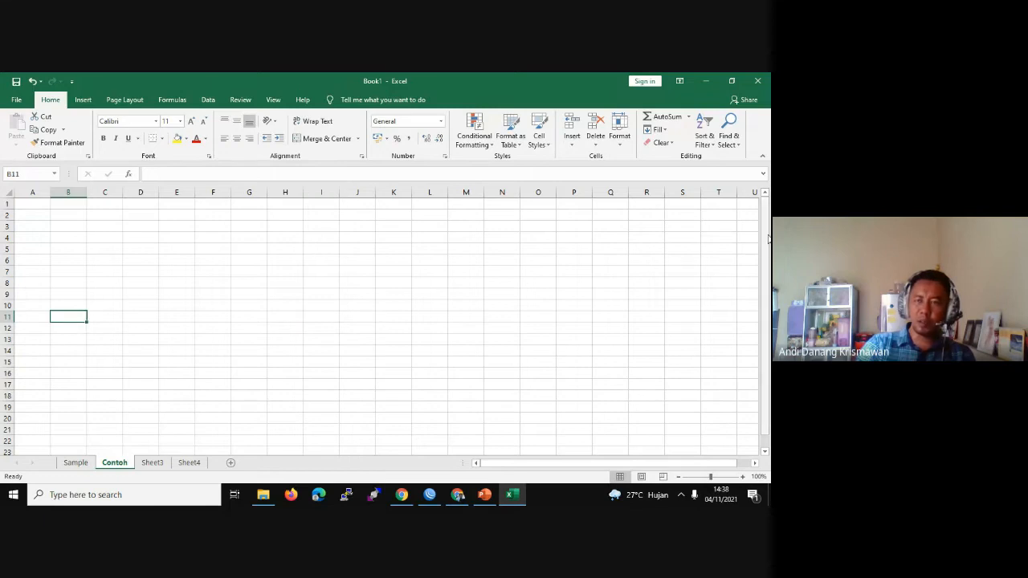
{"action": "left_click_drag", "start_coordinate": [767, 236], "coordinate": [770, 298]}
{"action": "left_click", "coordinate": [158, 388]}
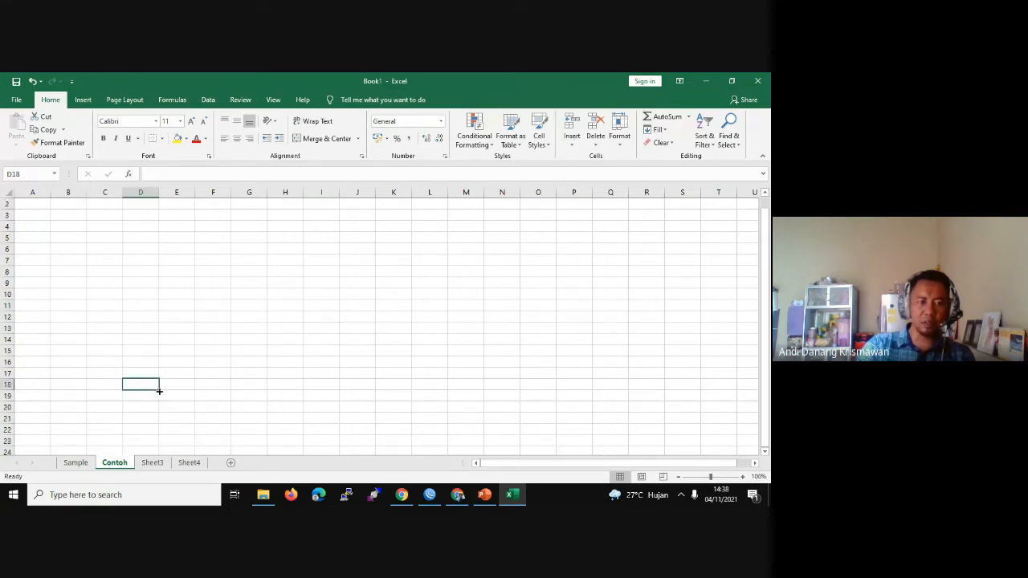
{"action": "scroll", "coordinate": [160, 390], "scroll_direction": "down", "scroll_amount": 20}
{"action": "scroll", "coordinate": [160, 390], "scroll_direction": "down", "scroll_amount": 20}
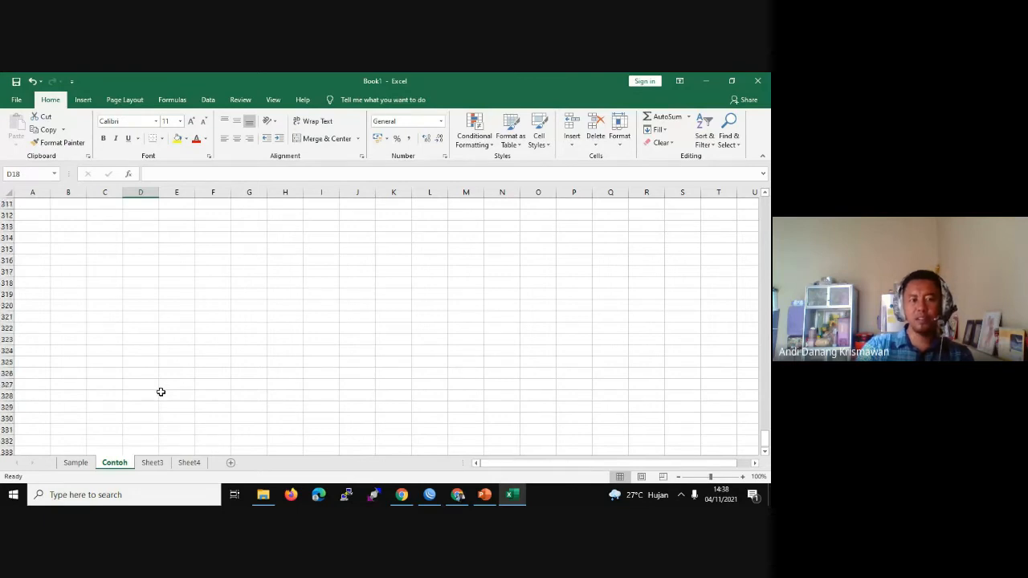
{"action": "scroll", "coordinate": [161, 391], "scroll_direction": "down", "scroll_amount": 20}
{"action": "mouse_move", "coordinate": [765, 441]}
{"action": "left_mouse_down"}
{"action": "mouse_move", "coordinate": [765, 453]}
{"action": "mouse_move", "coordinate": [765, 432]}
{"action": "left_mouse_up"}
{"action": "left_click", "coordinate": [765, 451]}
{"action": "left_click_drag", "start_coordinate": [768, 215], "coordinate": [767, 203]}
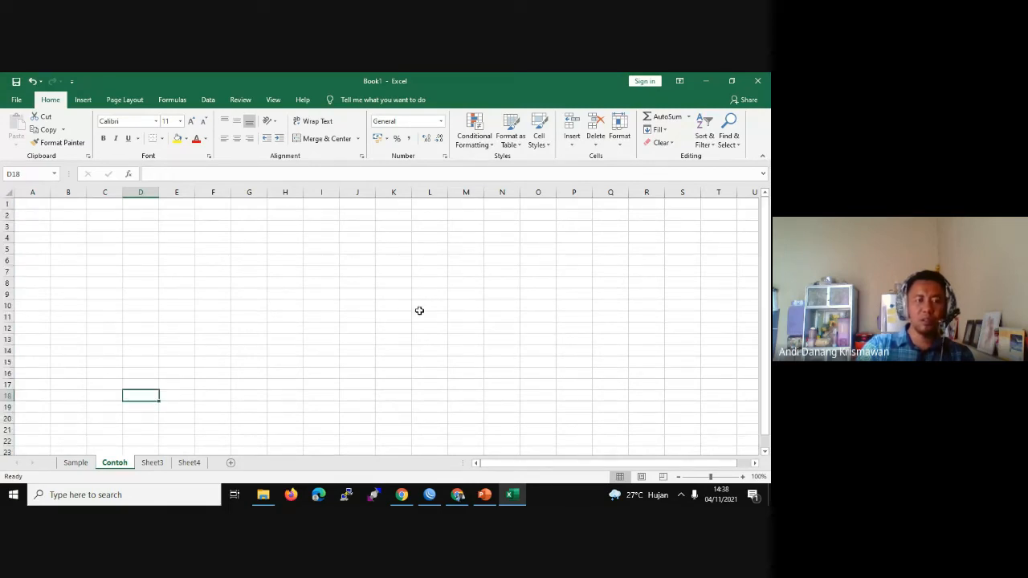
{"action": "left_click", "coordinate": [17, 205]}
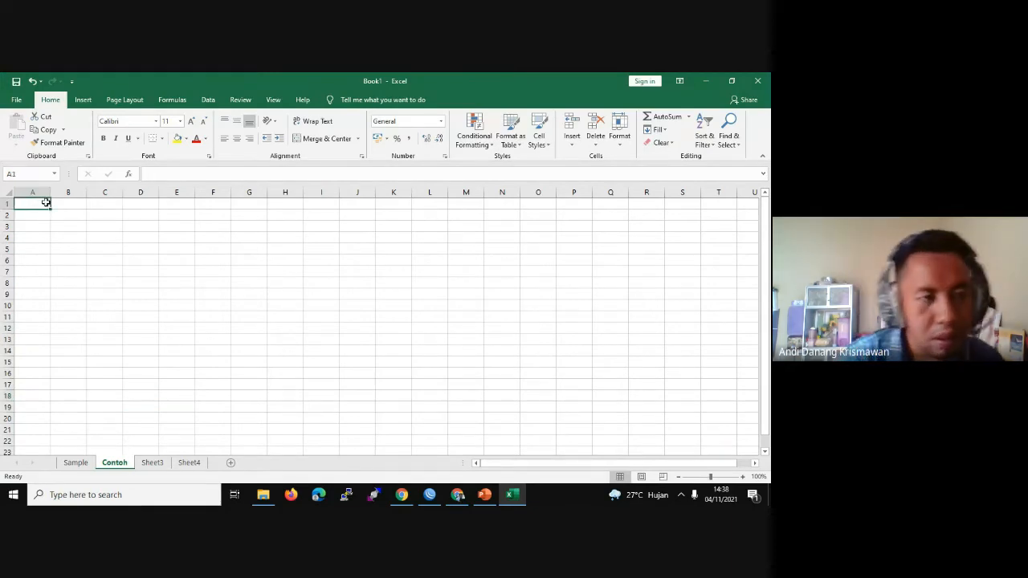
Step: Type a bold, centred 'NO' heading in cell A1
{"action": "double_click", "coordinate": [32, 205]}
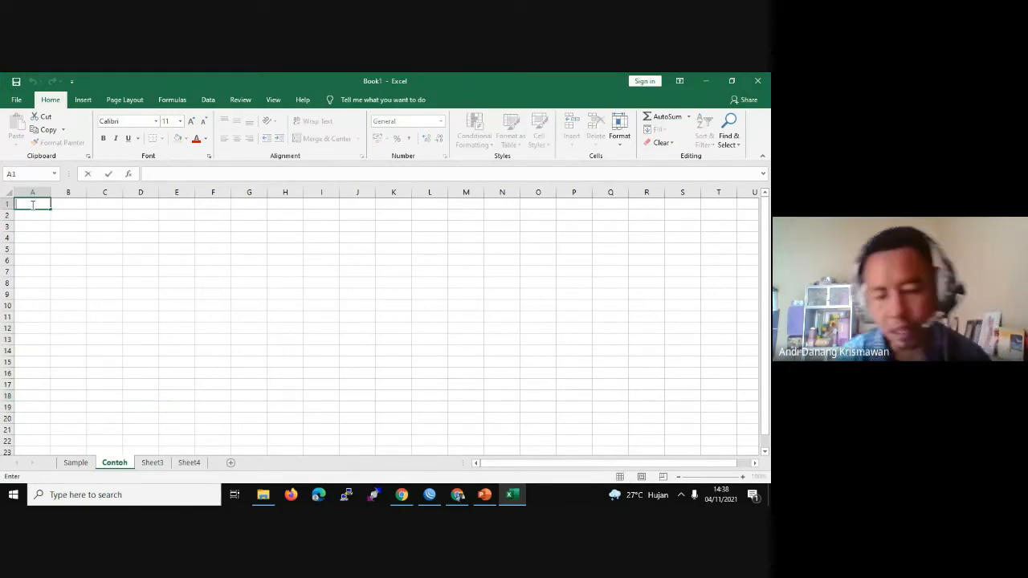
{"action": "type", "text": "NO"}
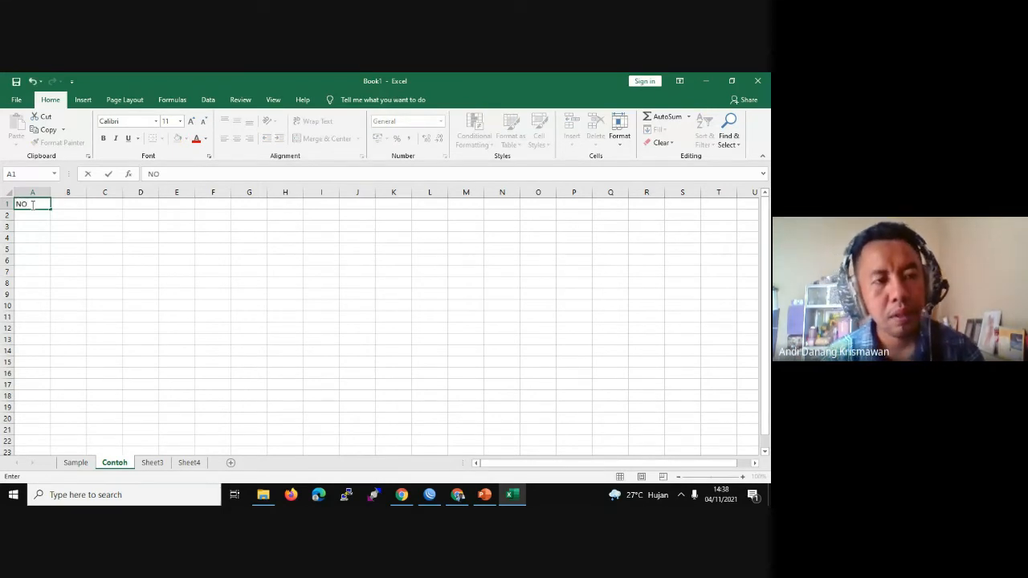
{"action": "key", "text": "ctrl+b"}
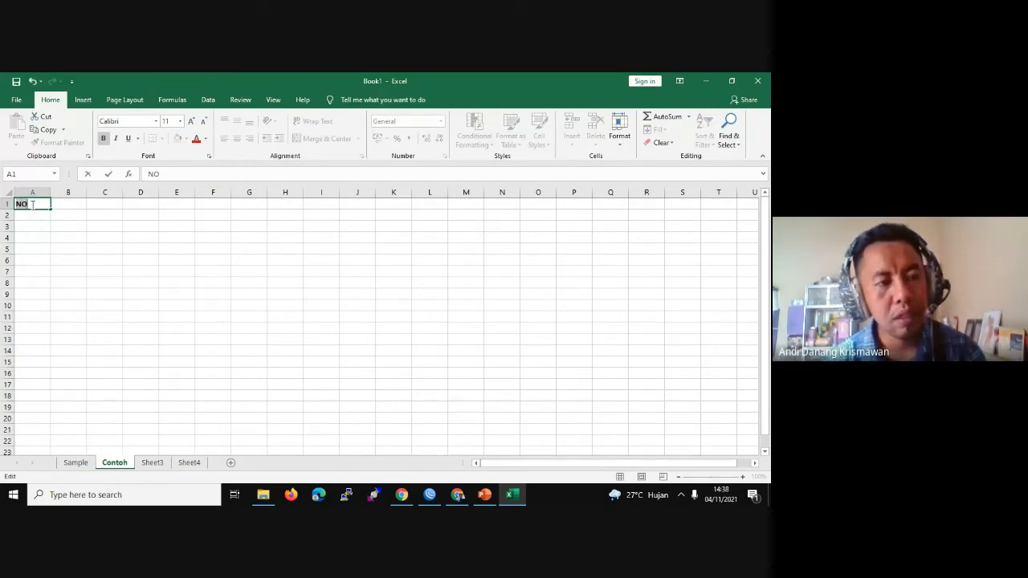
{"action": "left_click", "coordinate": [79, 207]}
{"action": "left_click", "coordinate": [34, 204]}
{"action": "left_click", "coordinate": [237, 138]}
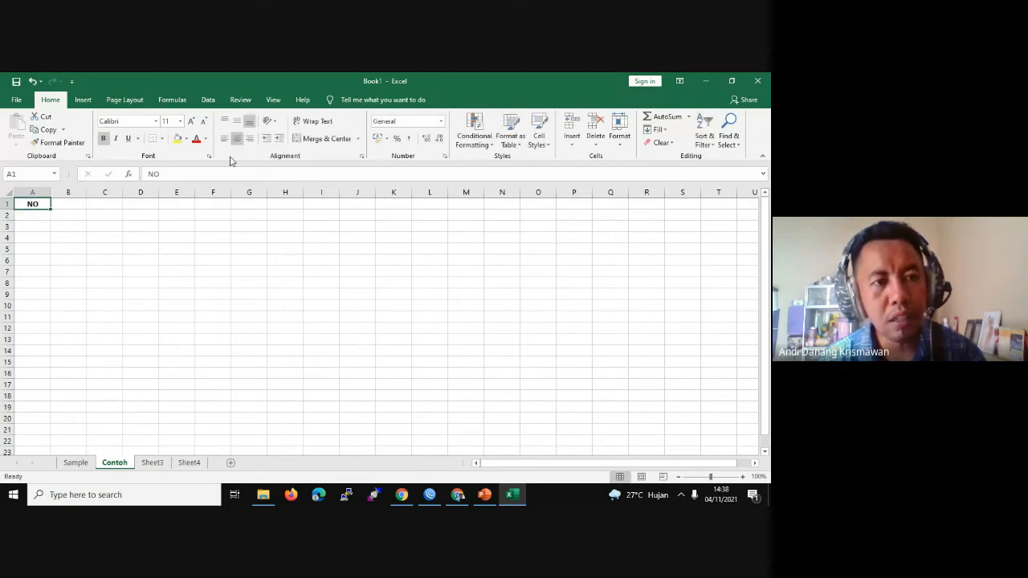
Step: Enter the numbers 1 and 2 in cells A2 and A3
{"action": "left_click", "coordinate": [33, 216]}
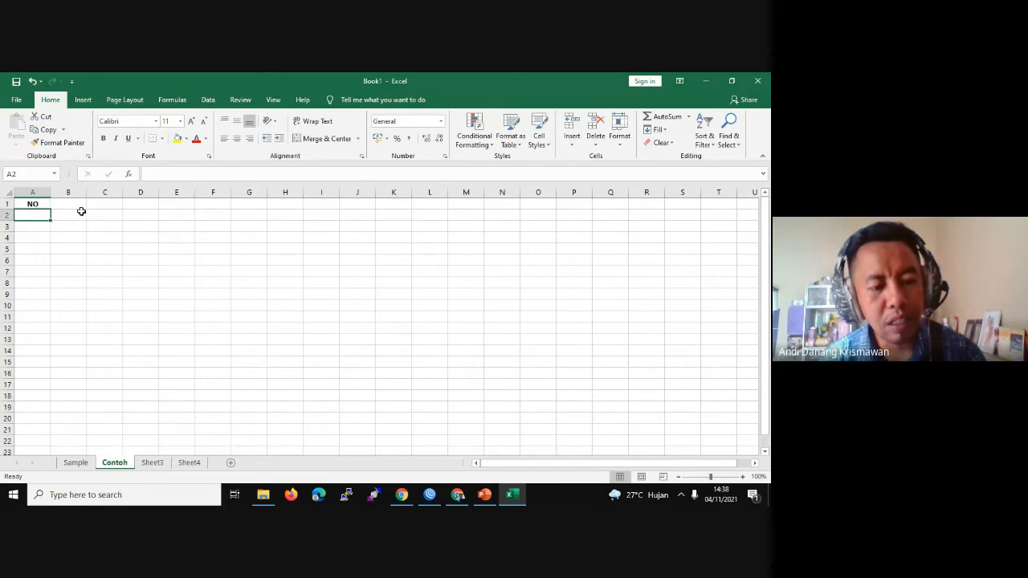
{"action": "type", "text": "1"}
{"action": "left_click", "coordinate": [29, 230]}
{"action": "type", "text": "2"}
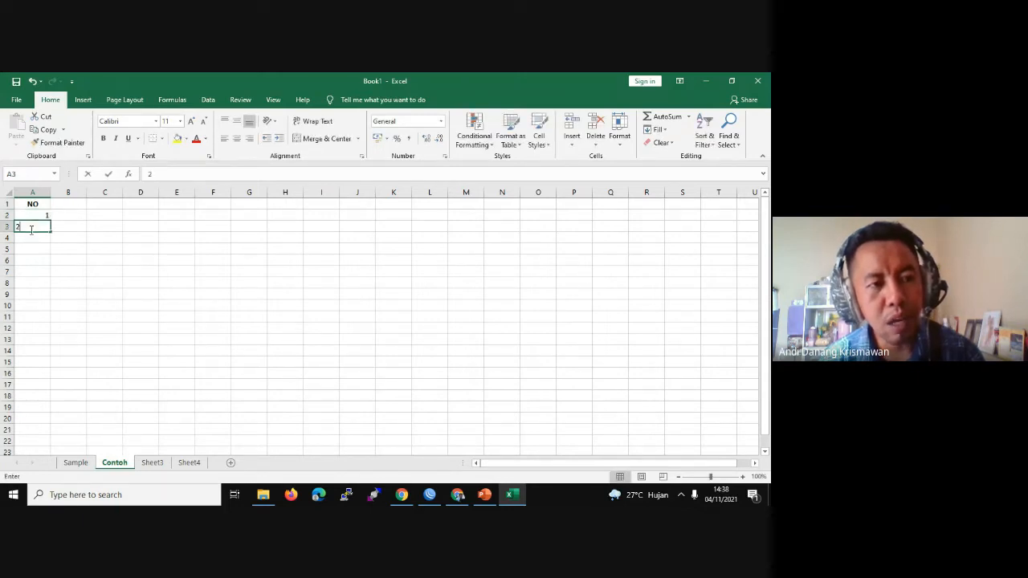
{"action": "left_click", "coordinate": [40, 237]}
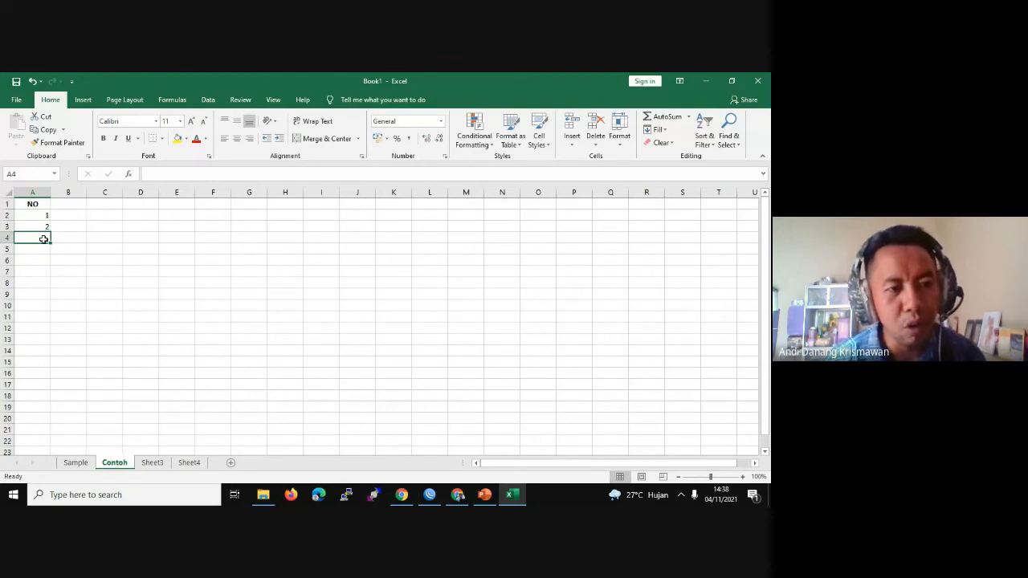
{"action": "left_click", "coordinate": [457, 495]}
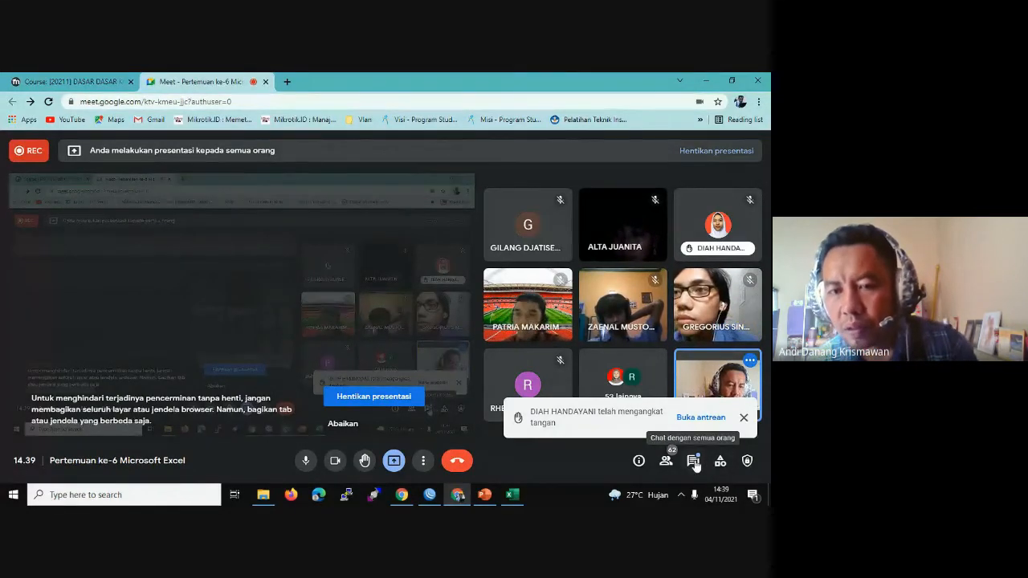
{"action": "left_click", "coordinate": [694, 462]}
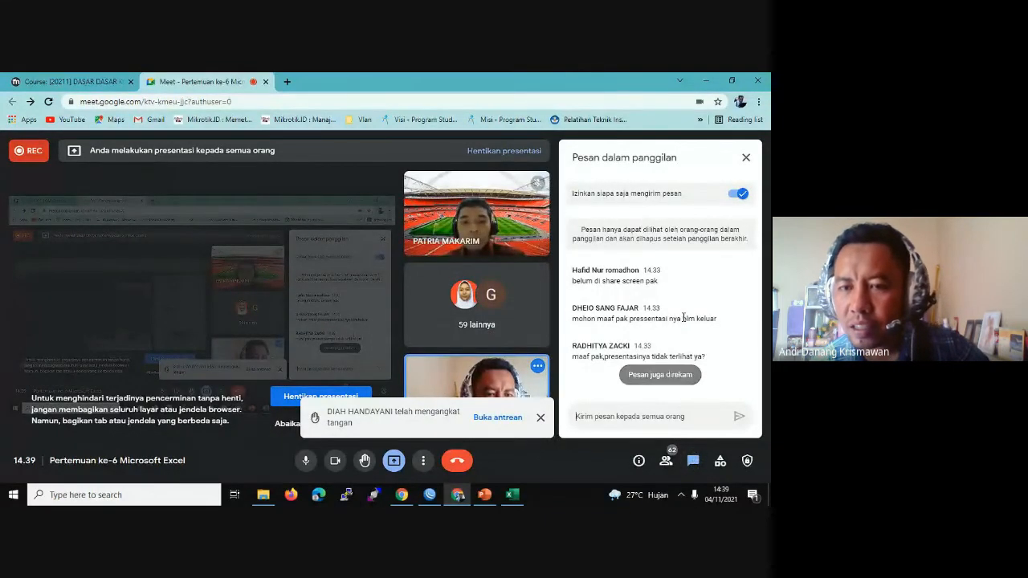
{"action": "left_click", "coordinate": [746, 158]}
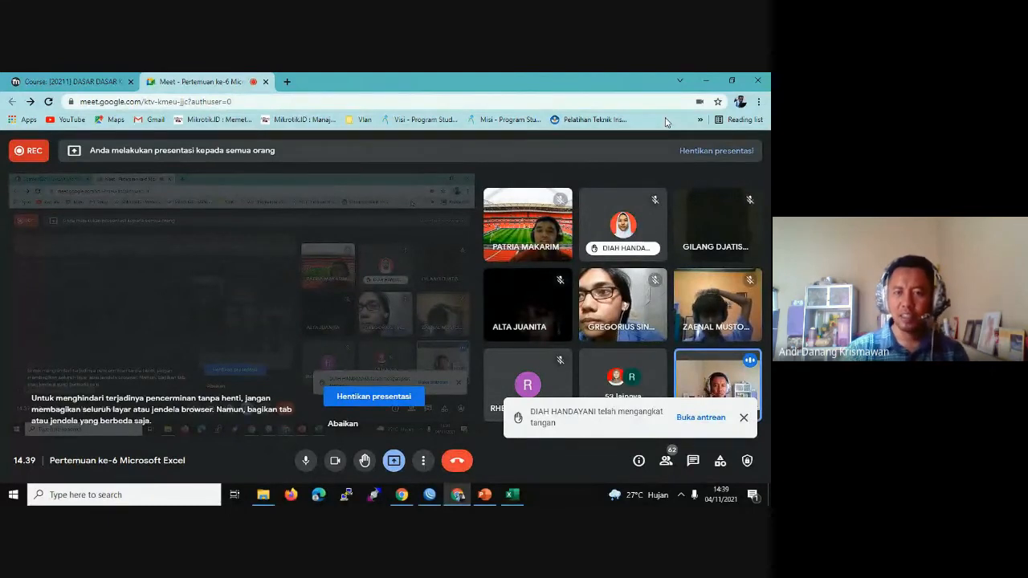
{"action": "left_click", "coordinate": [514, 496]}
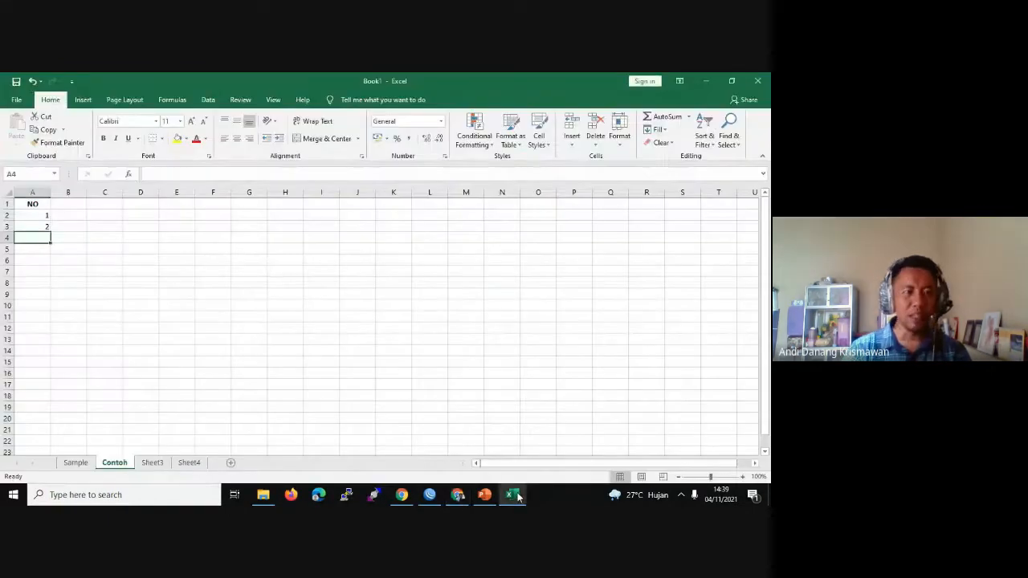
Step: Select cell A2 holding 1, then switch over to the Google Meet call
{"action": "left_click", "coordinate": [43, 215]}
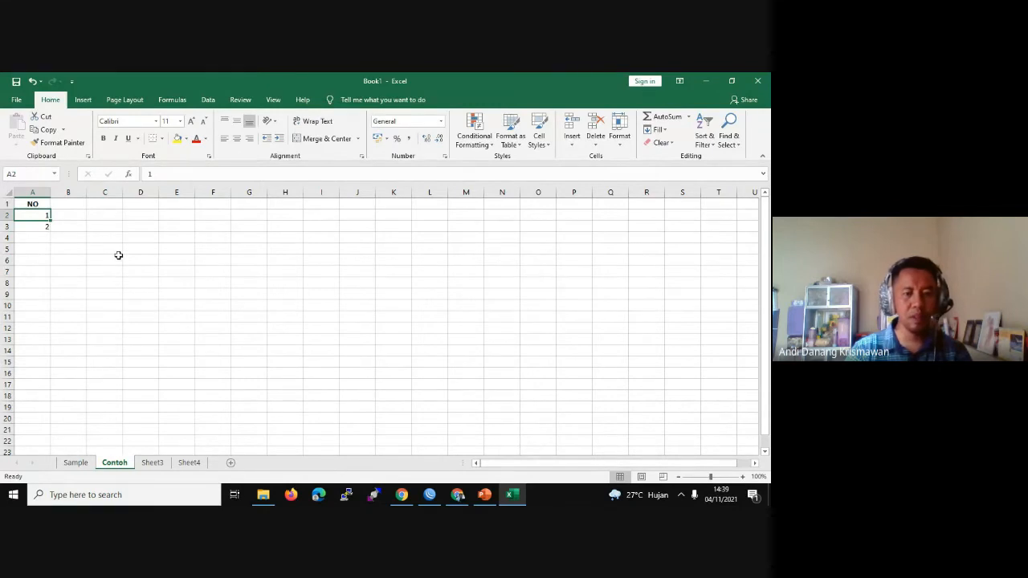
{"action": "left_click", "coordinate": [457, 493]}
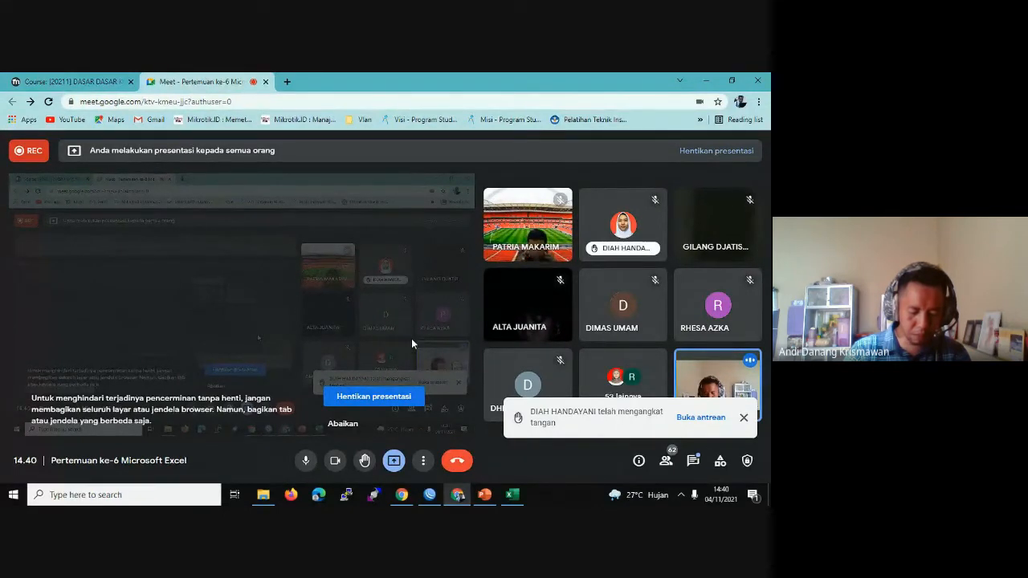
Step: Mute and then unmute the Google Meet microphone, then return to the Excel Contoh sheet
{"action": "left_click", "coordinate": [305, 460]}
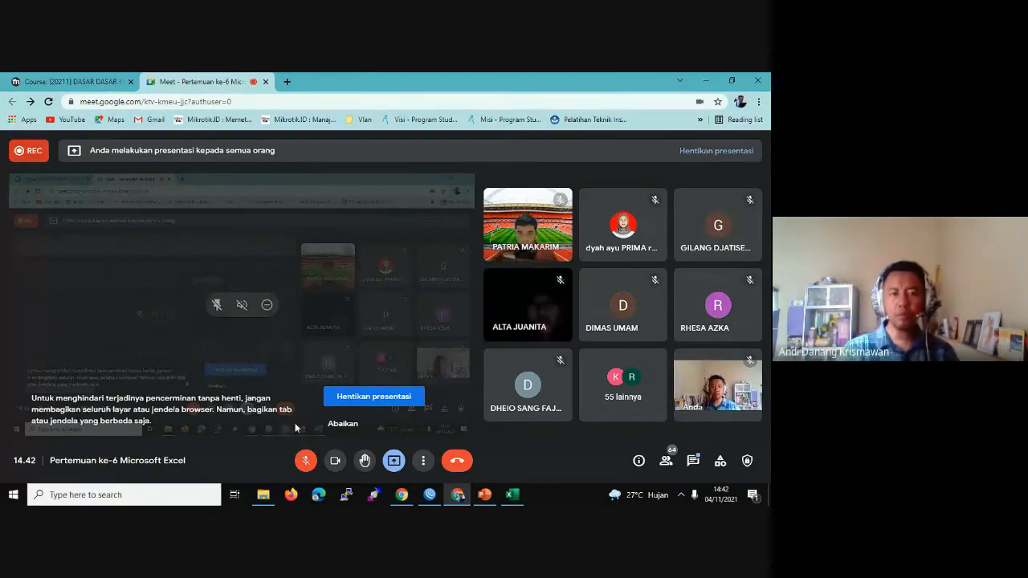
{"action": "left_click", "coordinate": [306, 462]}
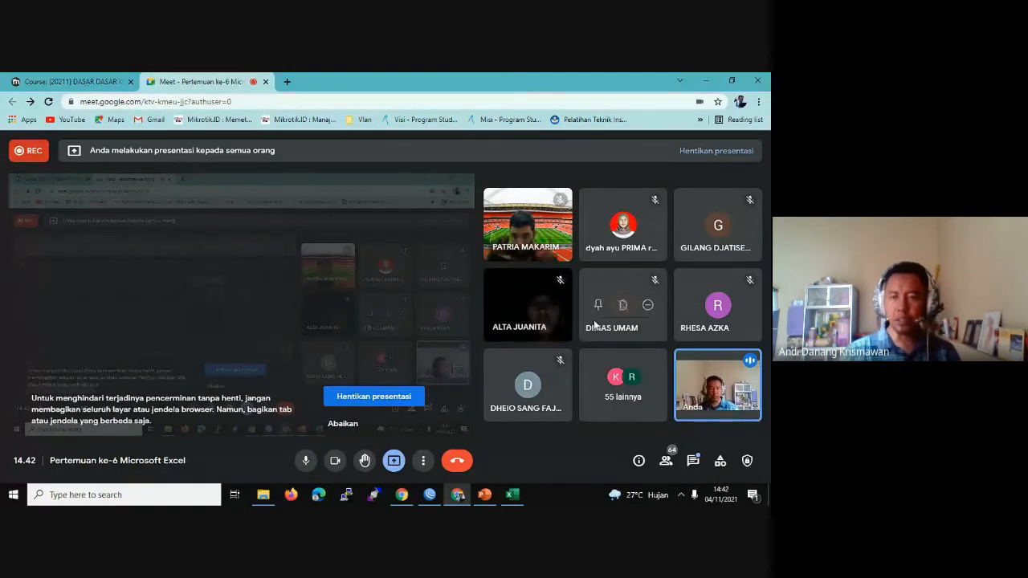
{"action": "left_click", "coordinate": [512, 495]}
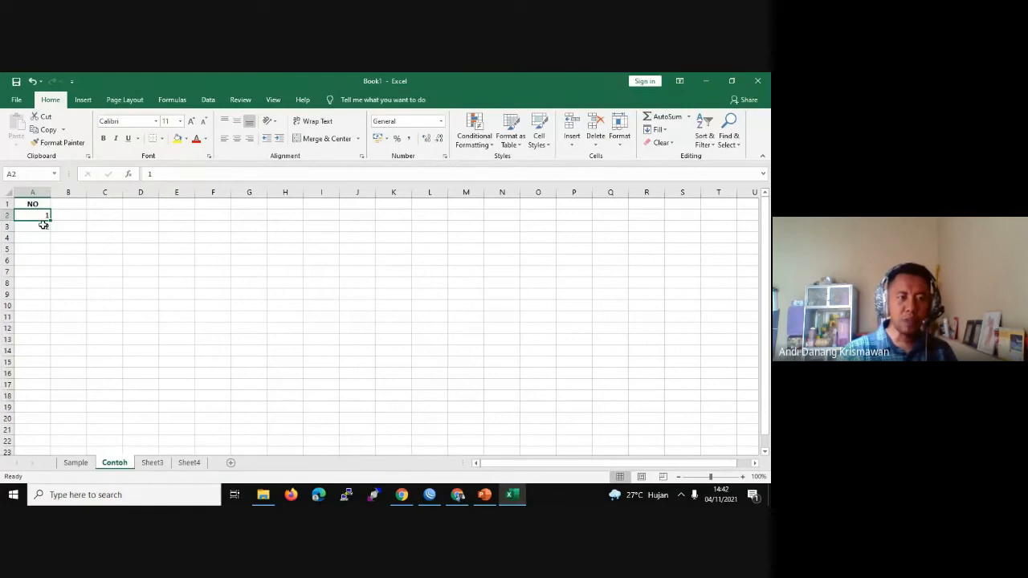
{"action": "left_click_drag", "start_coordinate": [43, 224], "coordinate": [41, 229]}
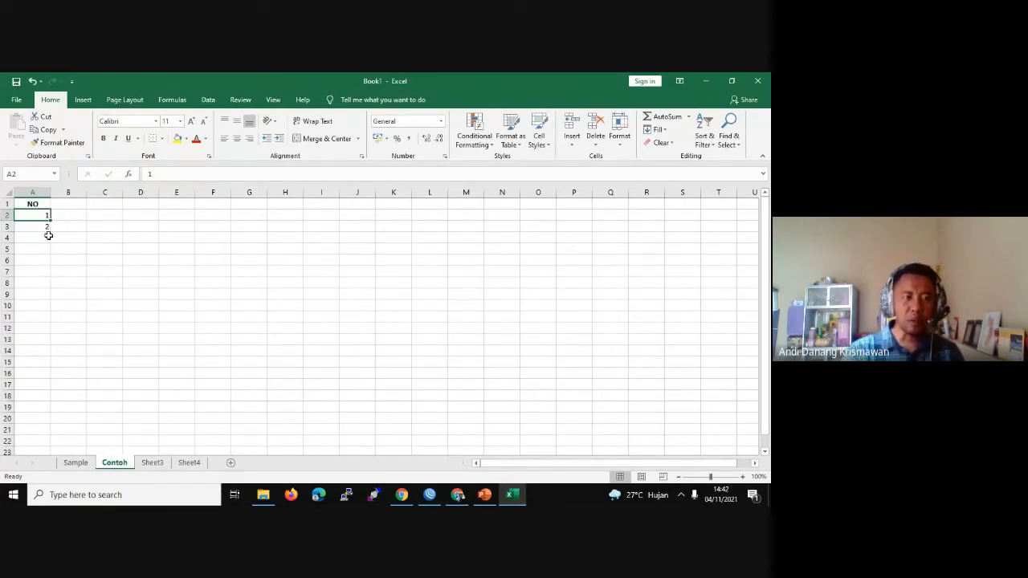
{"action": "left_click", "coordinate": [43, 237]}
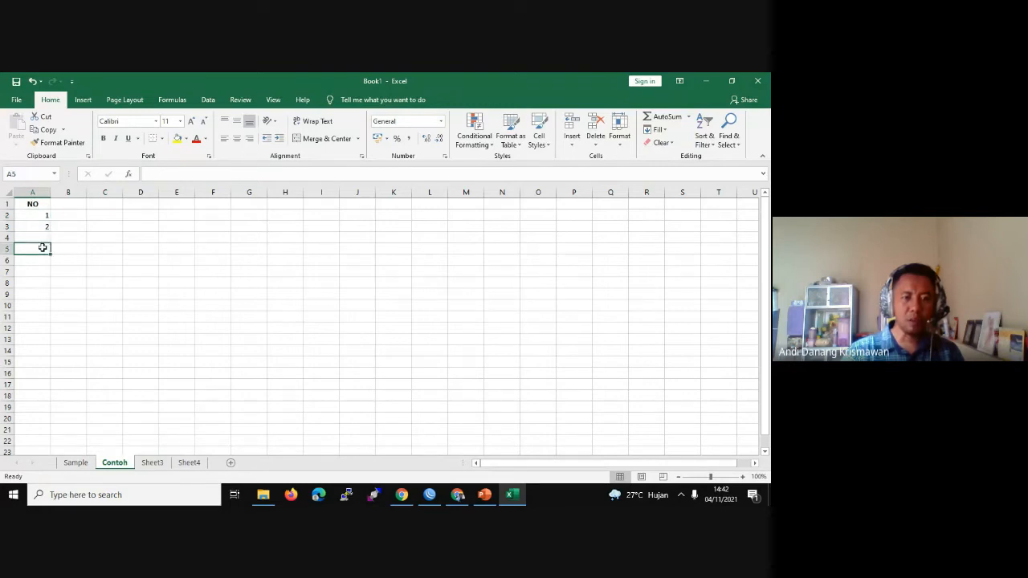
{"action": "left_click", "coordinate": [458, 494]}
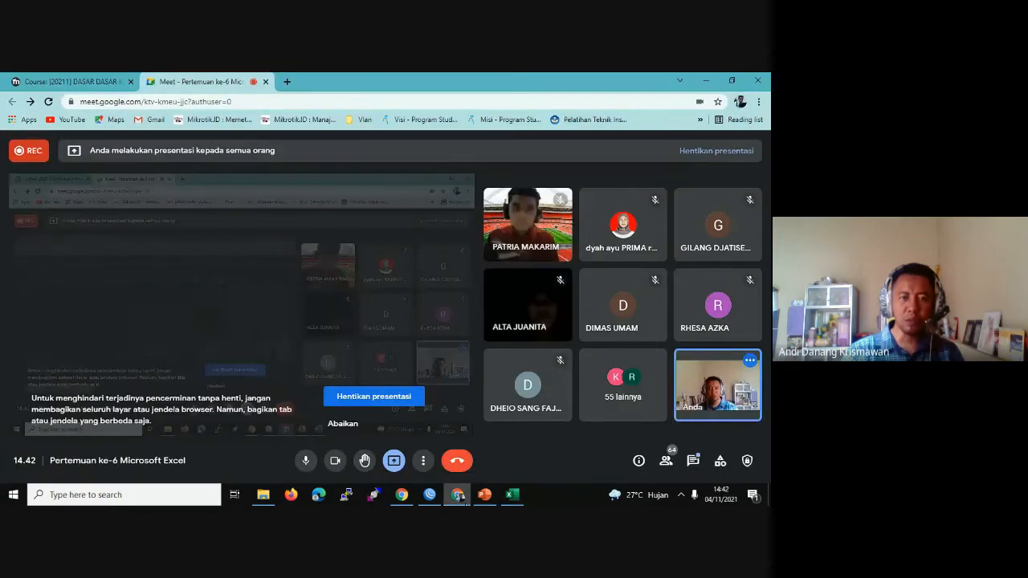
{"action": "left_click", "coordinate": [458, 494]}
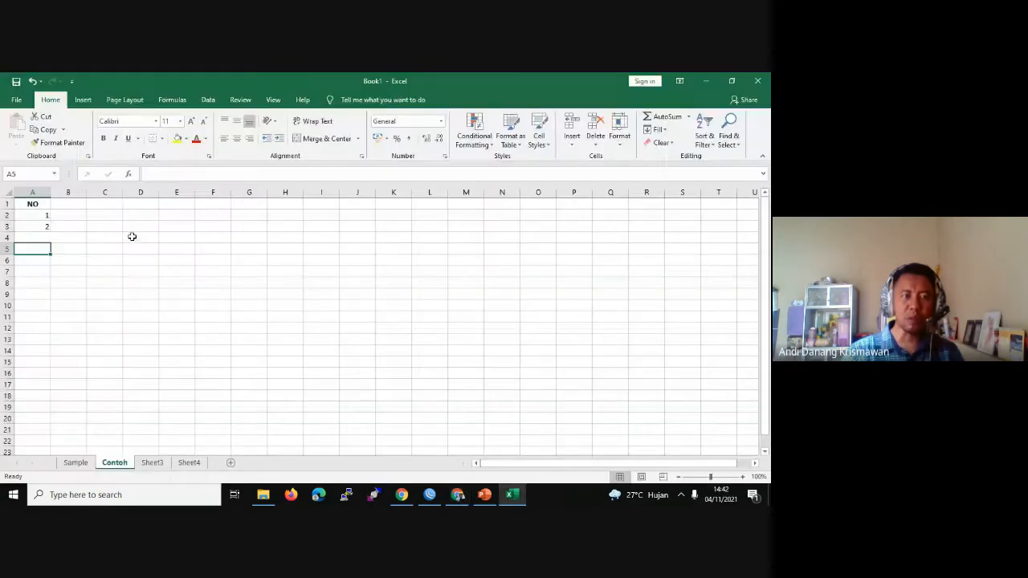
{"action": "left_click", "coordinate": [46, 237]}
{"action": "left_click", "coordinate": [457, 494]}
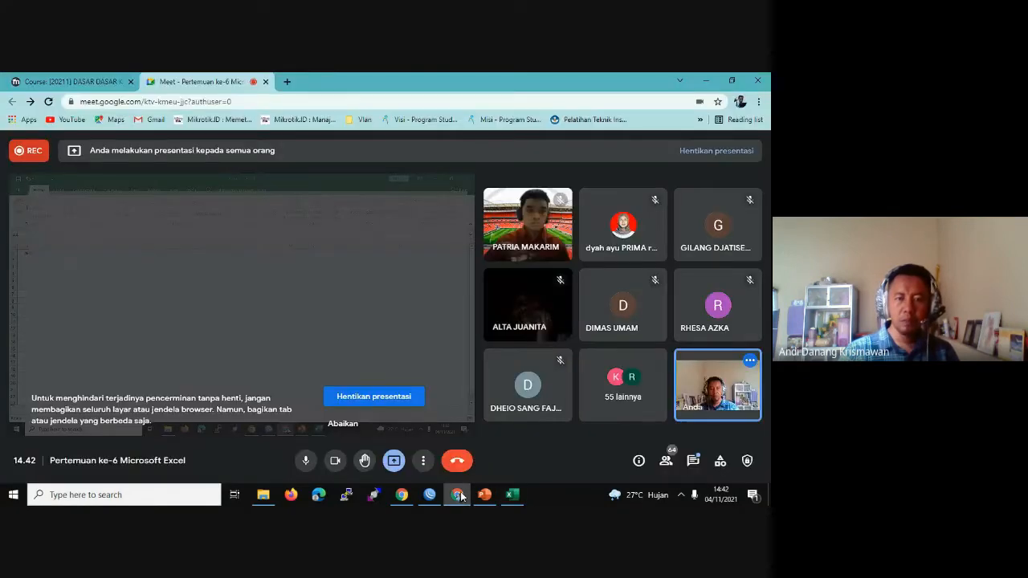
{"action": "left_click", "coordinate": [512, 495]}
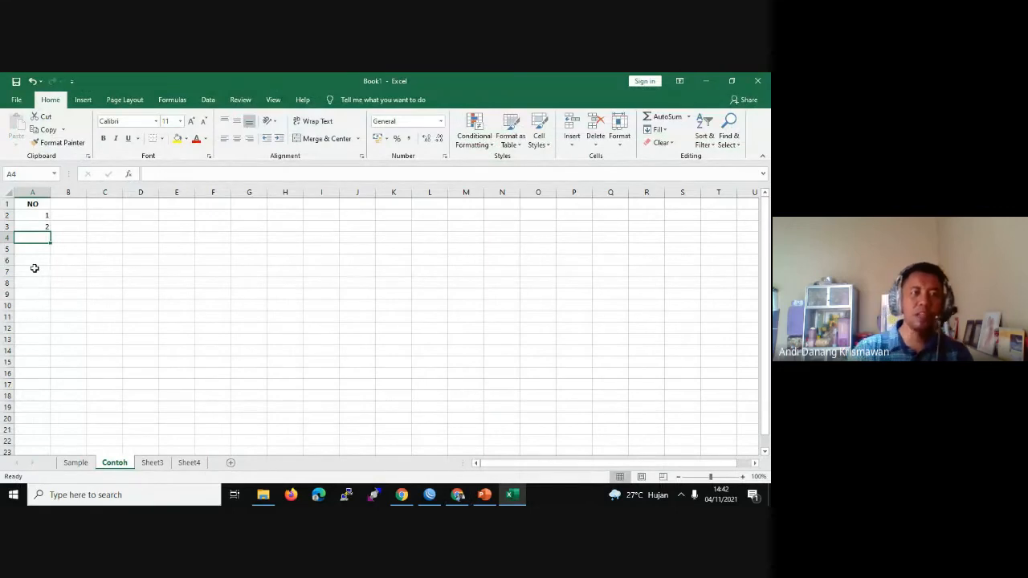
{"action": "left_click", "coordinate": [44, 213]}
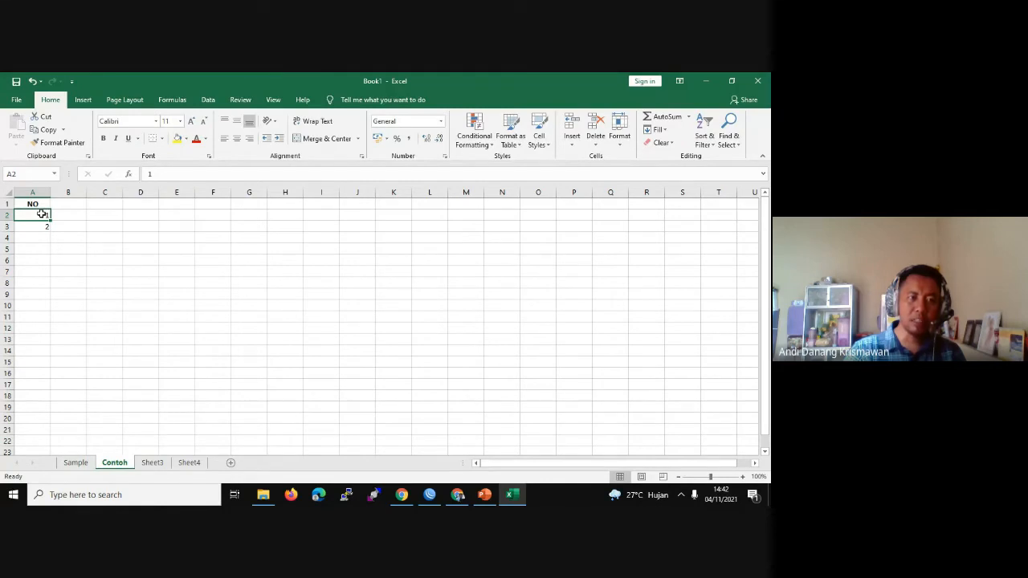
Step: Start the NO numbering at the top of column A, redoing an overlong first fill
{"action": "left_click_drag", "start_coordinate": [42, 213], "coordinate": [43, 225]}
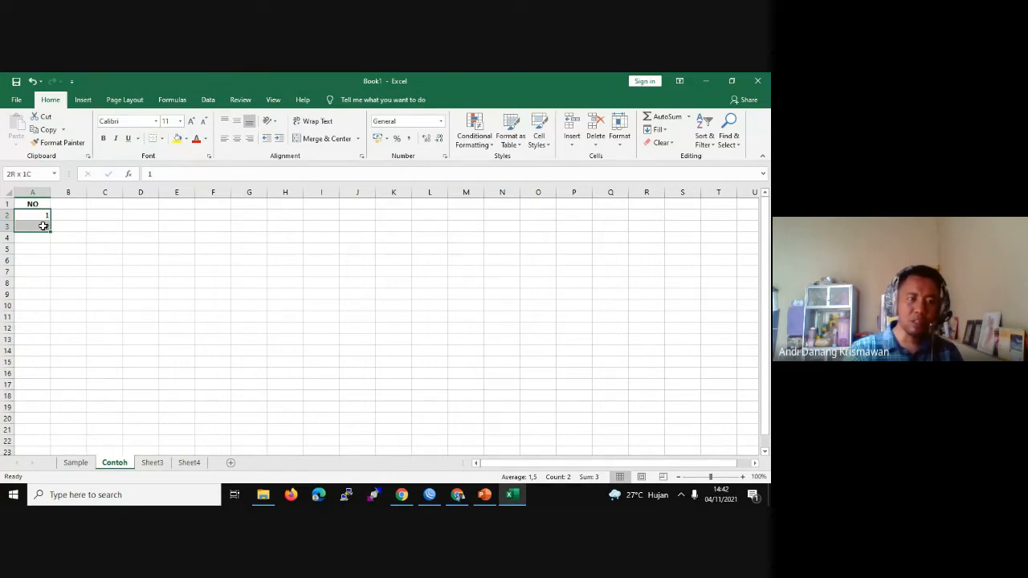
{"action": "left_click_drag", "start_coordinate": [50, 231], "coordinate": [39, 373]}
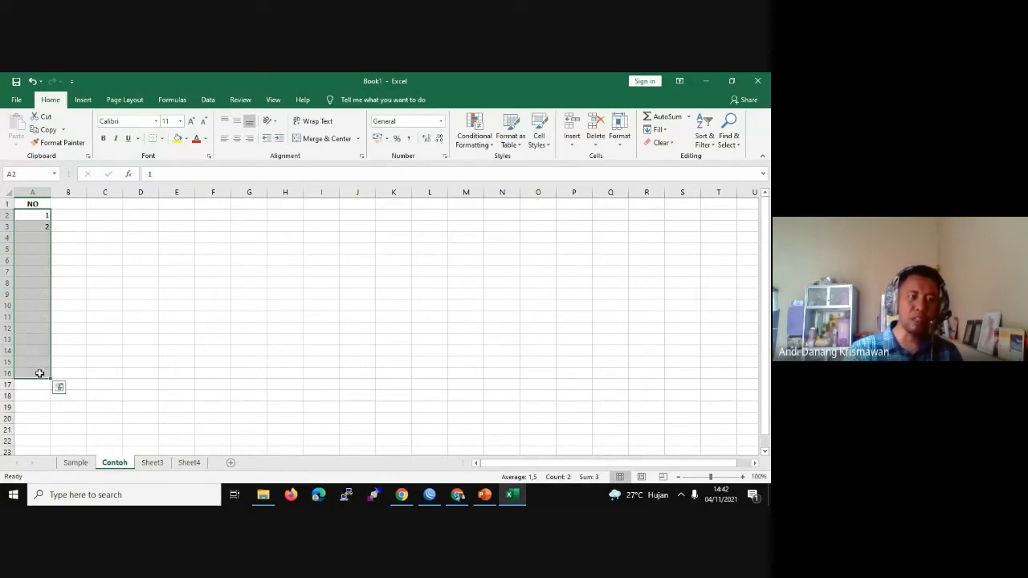
{"action": "left_click", "coordinate": [44, 226]}
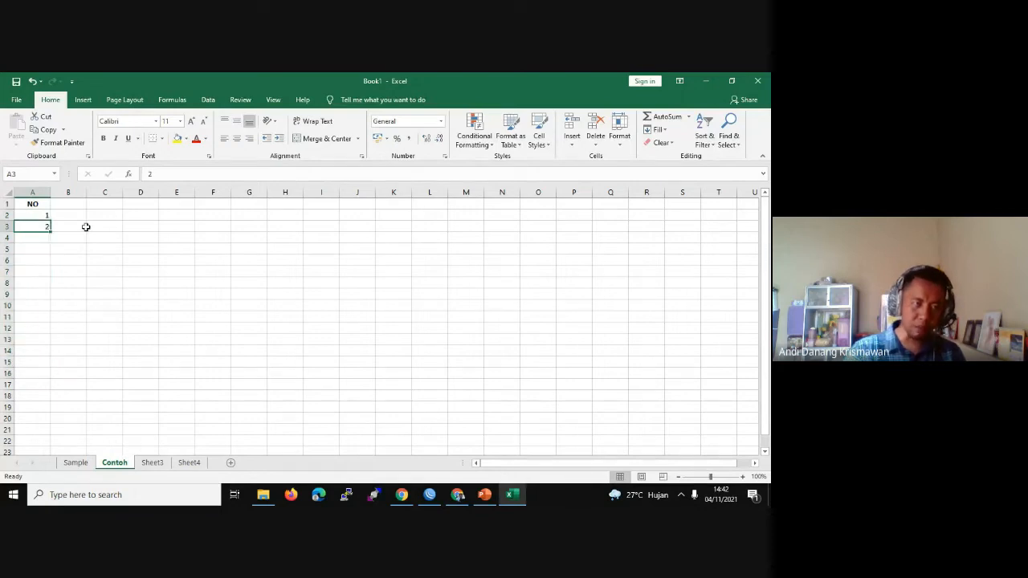
{"action": "key", "text": "Delete"}
{"action": "left_click", "coordinate": [86, 227]}
{"action": "left_click", "coordinate": [44, 215]}
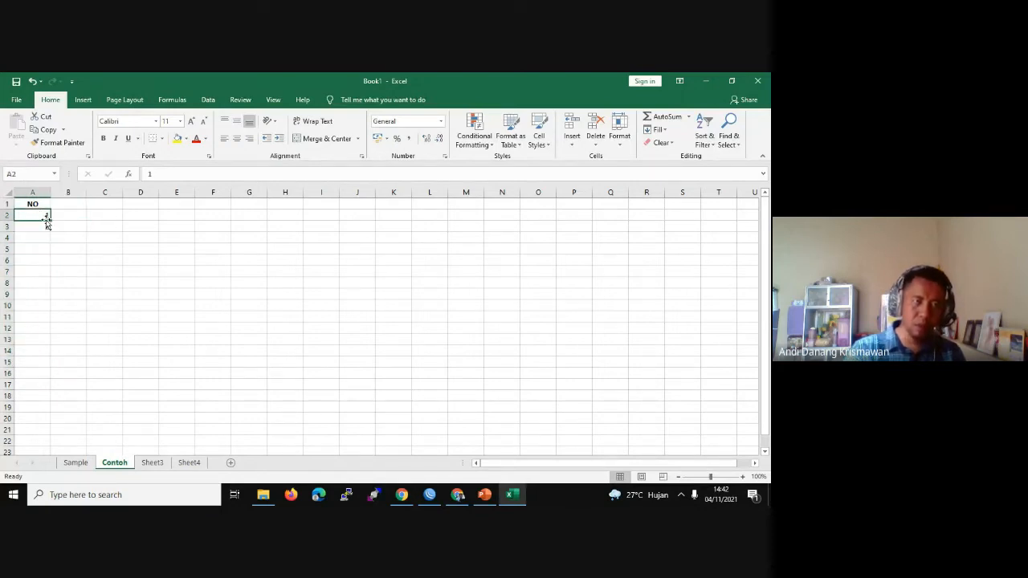
{"action": "left_click_drag", "start_coordinate": [45, 223], "coordinate": [49, 257]}
{"action": "left_click", "coordinate": [84, 223]}
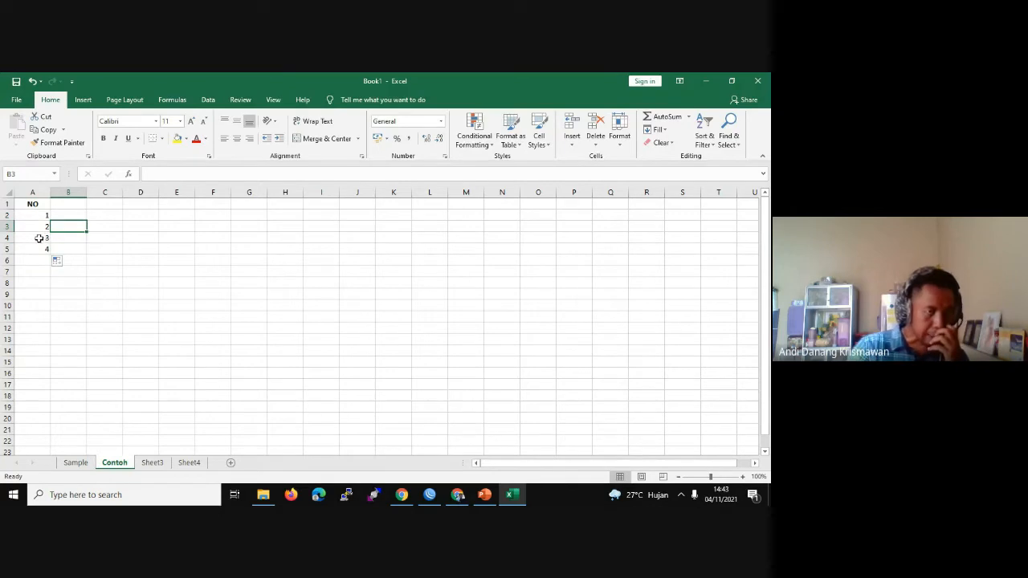
Step: Extend the 3, 4 pattern in A4:A5 down to row 22, numbering 1 through 21
{"action": "left_click", "coordinate": [38, 237]}
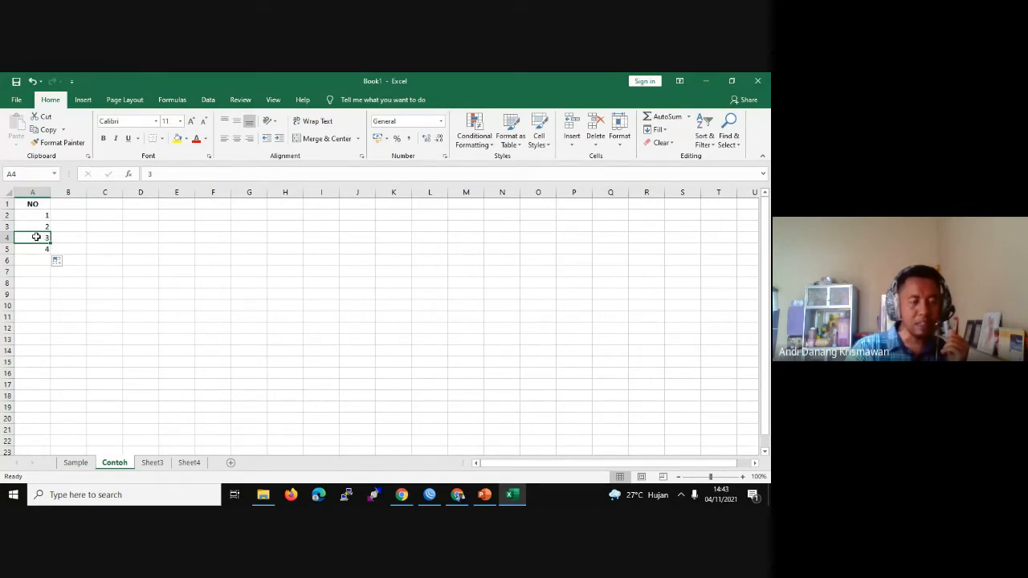
{"action": "left_click_drag", "start_coordinate": [36, 237], "coordinate": [36, 248]}
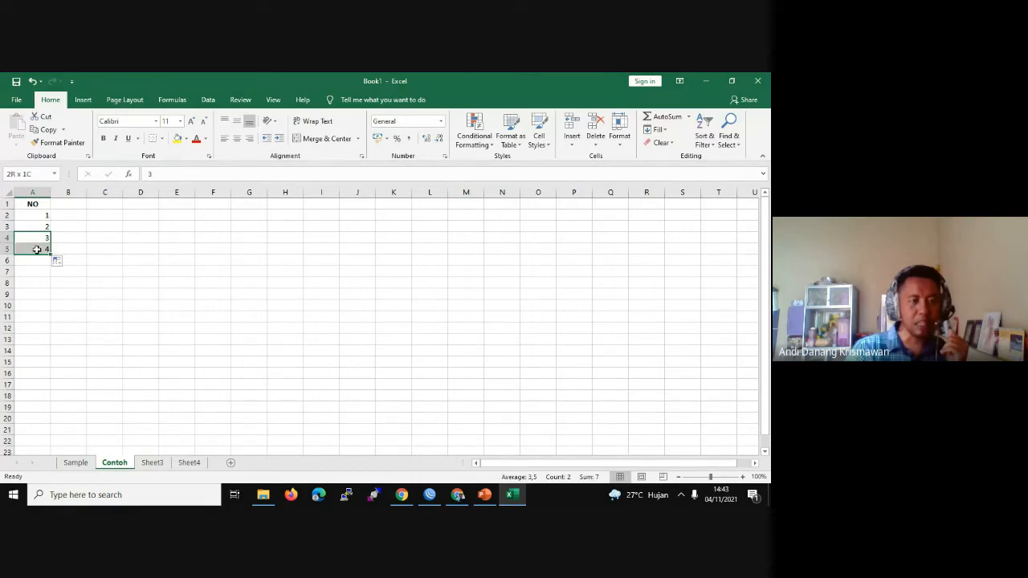
{"action": "left_click_drag", "start_coordinate": [36, 249], "coordinate": [36, 250]}
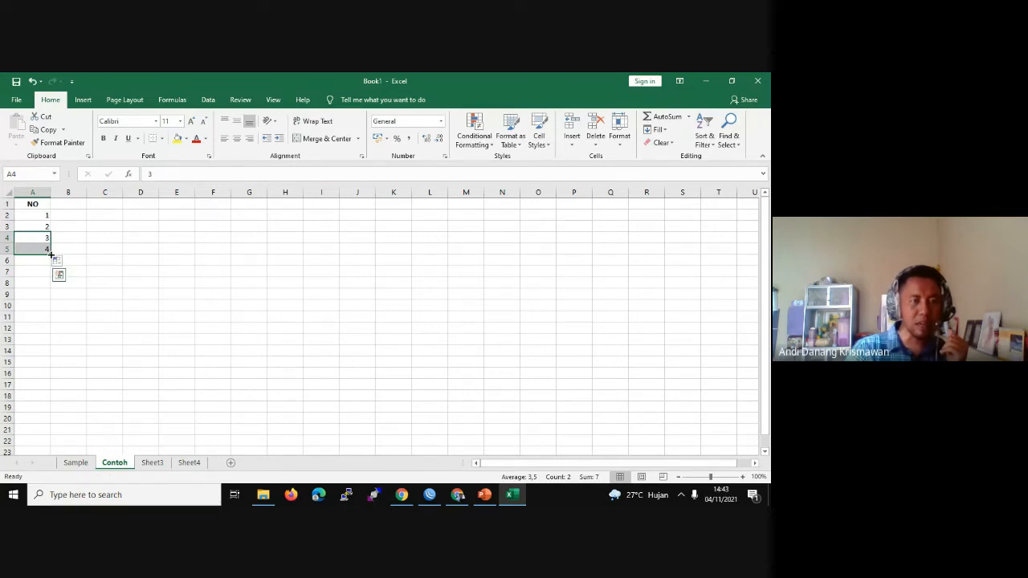
{"action": "left_click_drag", "start_coordinate": [50, 255], "coordinate": [46, 441]}
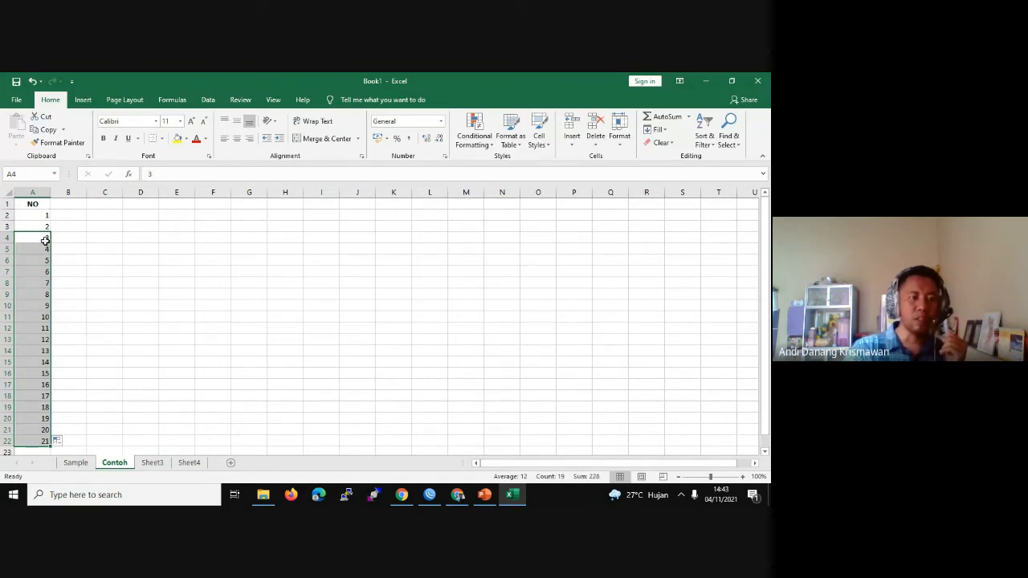
{"action": "left_click", "coordinate": [46, 240]}
{"action": "left_click", "coordinate": [47, 216]}
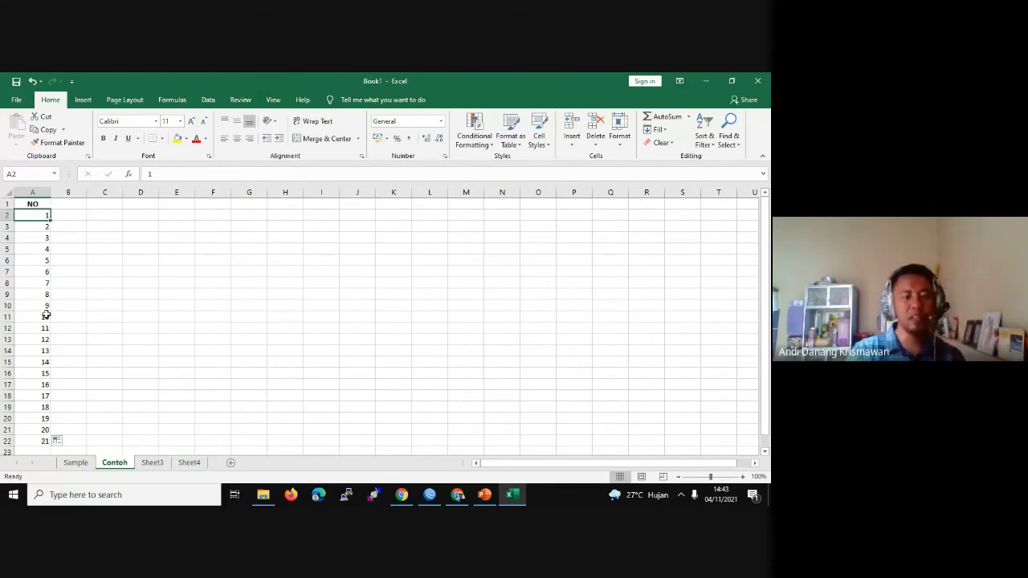
Step: Centre the numbers 1–21 in A2:A22
{"action": "left_click", "coordinate": [39, 442], "text": "shift"}
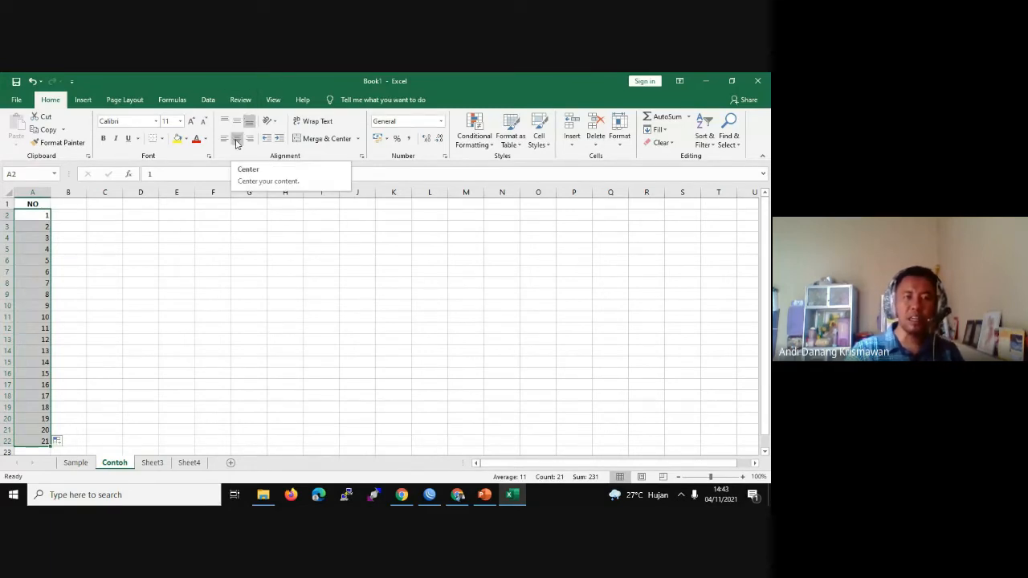
{"action": "left_click", "coordinate": [238, 141]}
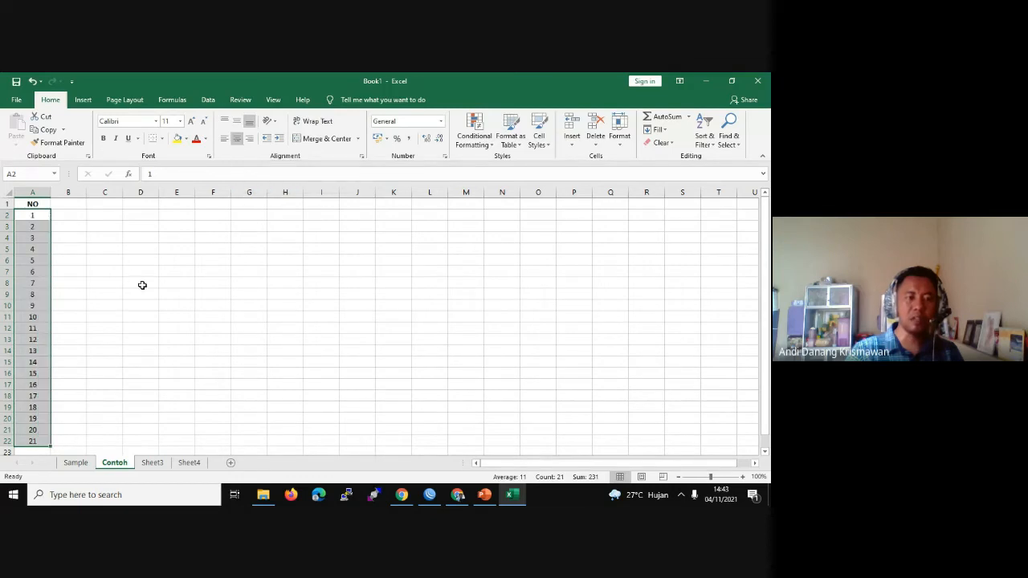
{"action": "left_click", "coordinate": [44, 296]}
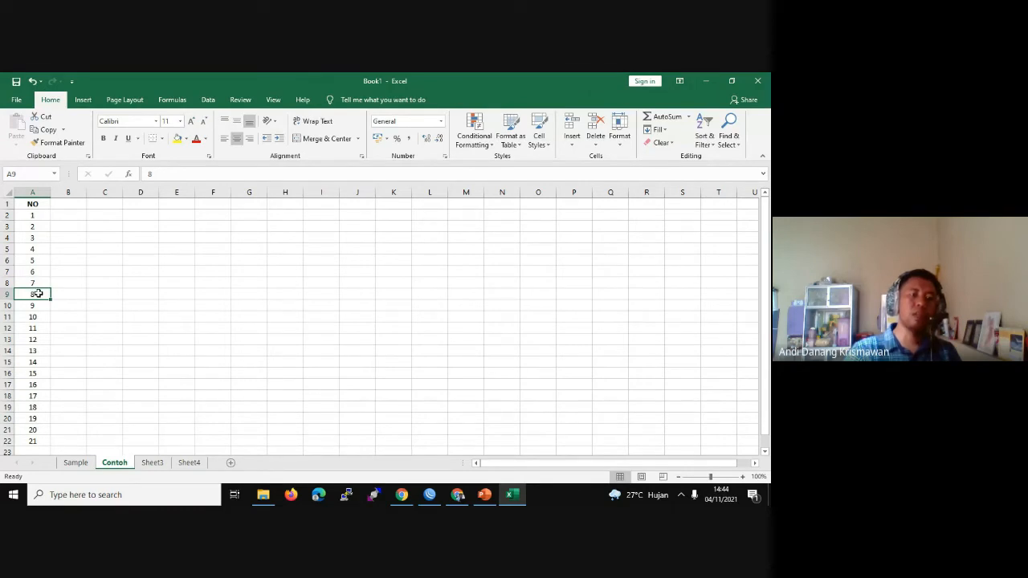
Step: Extend the 20, 21 pattern in A21:A22 down to 36 in row 37
{"action": "scroll", "coordinate": [38, 294], "scroll_direction": "down", "scroll_amount": 5}
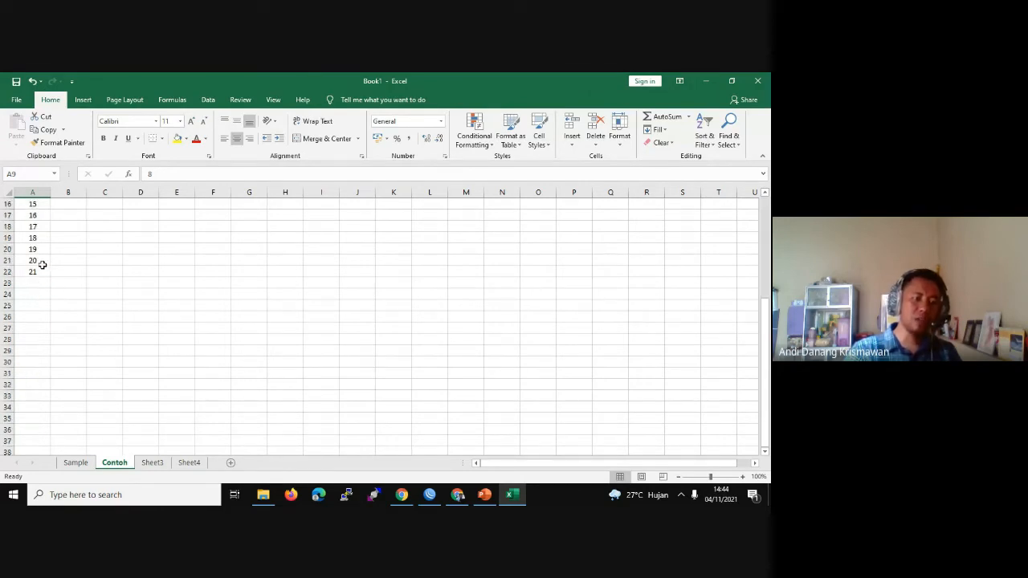
{"action": "left_click", "coordinate": [38, 261]}
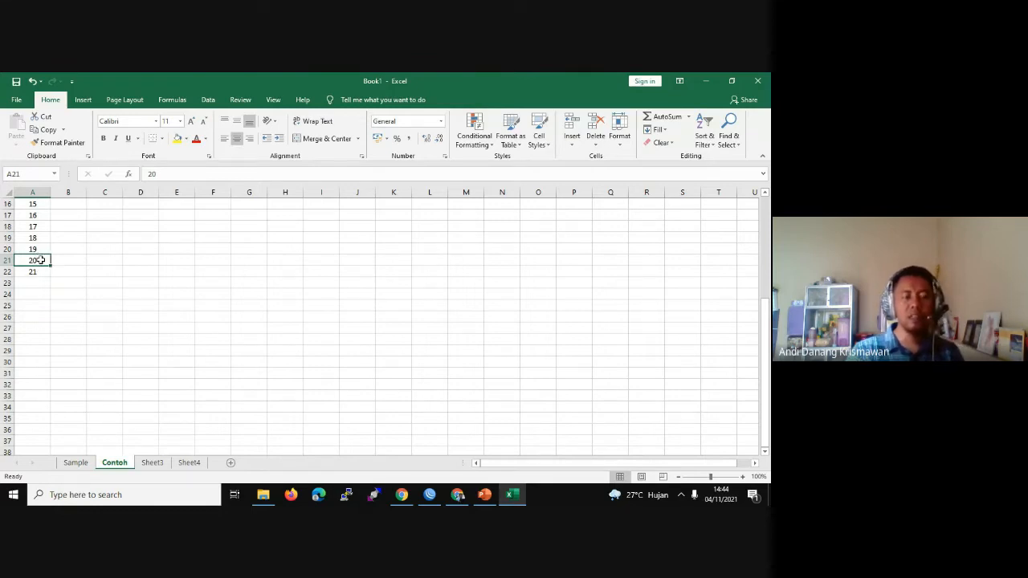
{"action": "left_click_drag", "start_coordinate": [40, 260], "coordinate": [46, 276]}
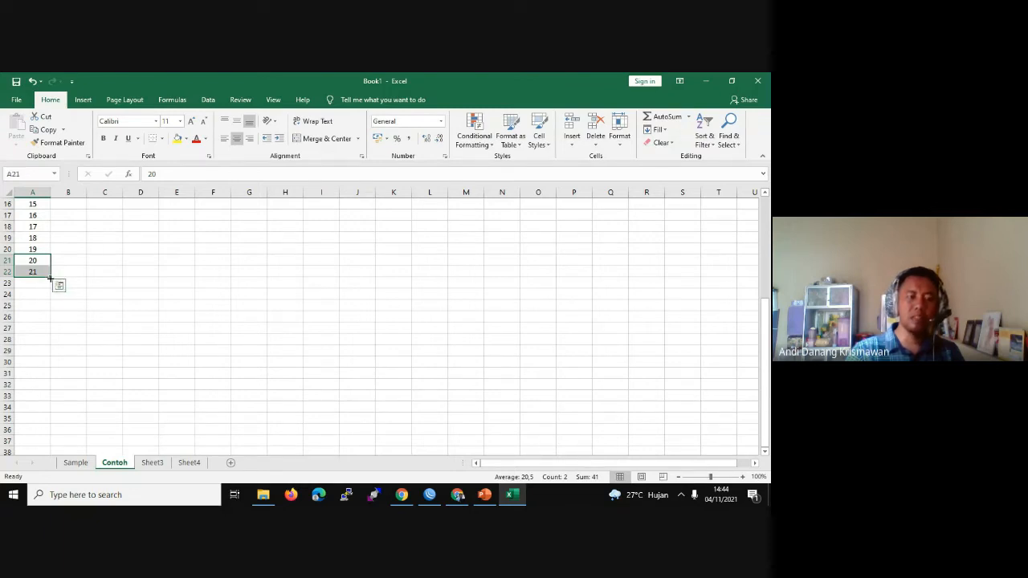
{"action": "left_click_drag", "start_coordinate": [50, 278], "coordinate": [46, 440]}
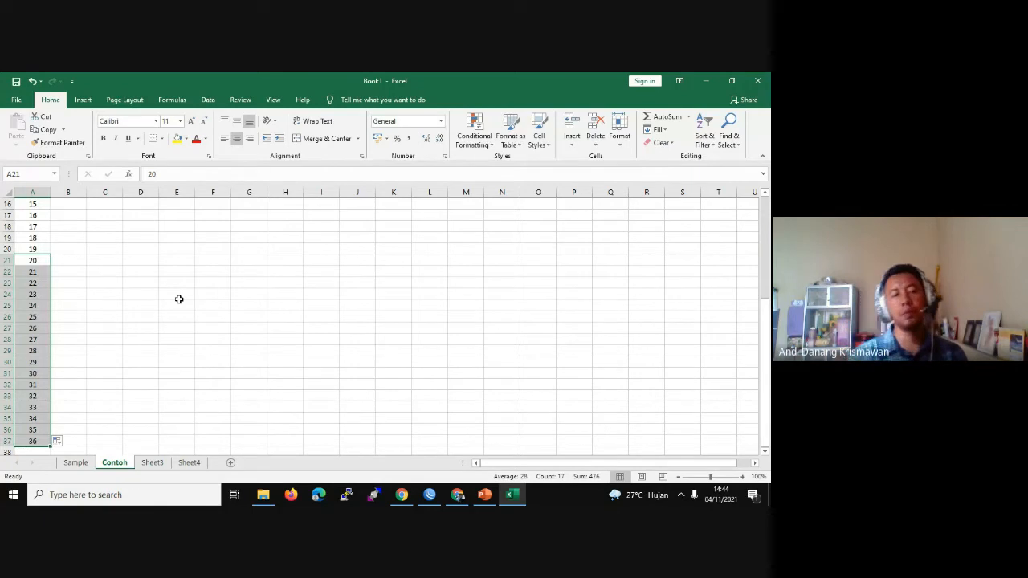
{"action": "left_click", "coordinate": [141, 249]}
{"action": "scroll", "coordinate": [142, 248], "scroll_direction": "up", "scroll_amount": 5}
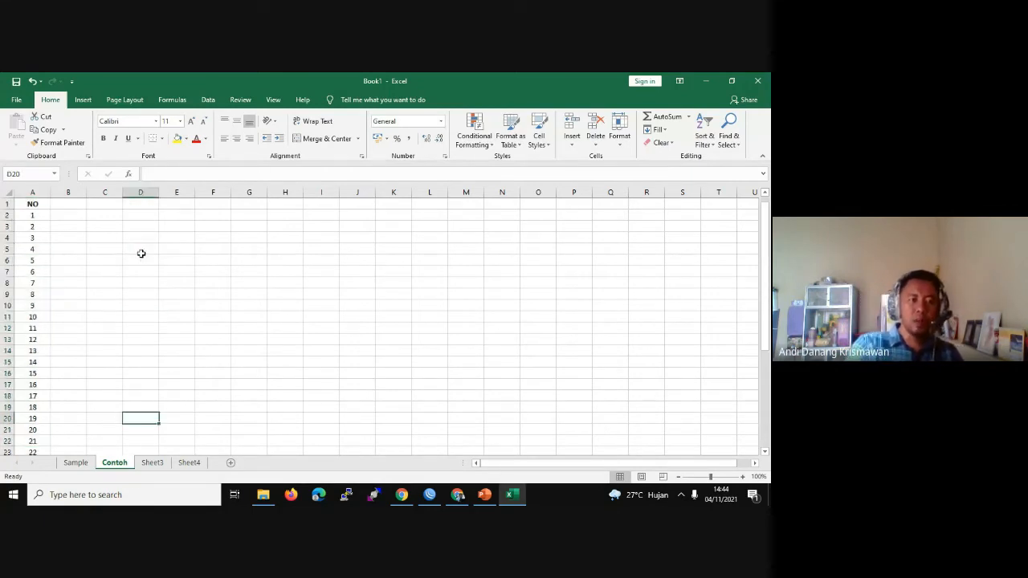
Step: Enter the bold capitalised header NAMA in B1
{"action": "left_click", "coordinate": [72, 207]}
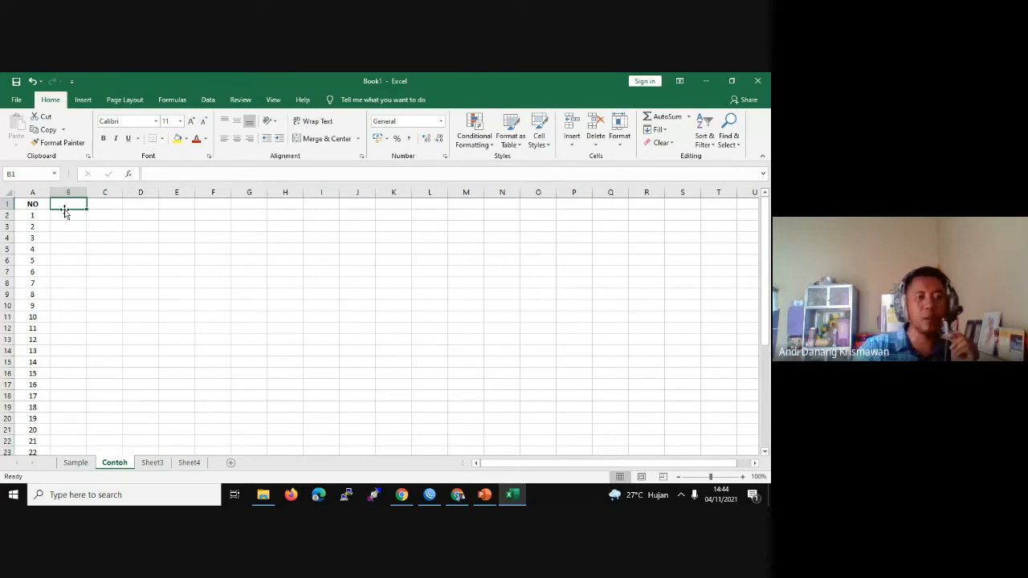
{"action": "double_click", "coordinate": [72, 205]}
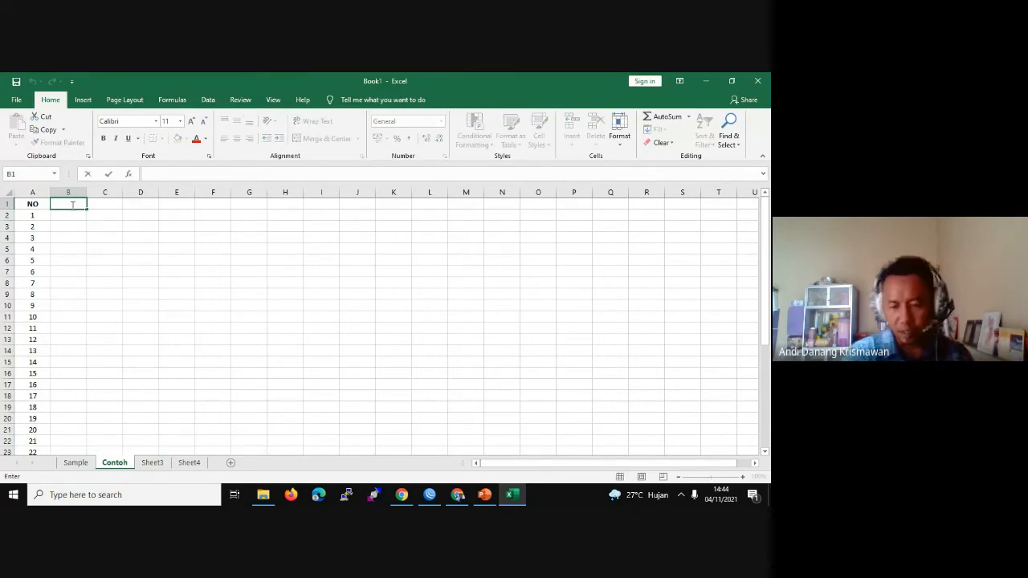
{"action": "type", "text": "Nama"}
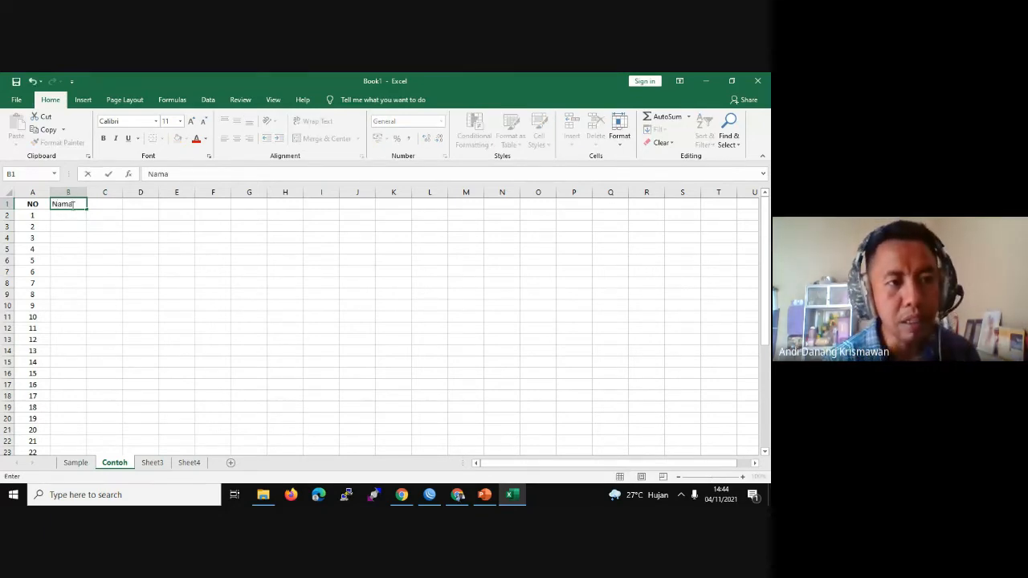
{"action": "key", "text": "BackSpace"}
{"action": "key", "text": "BackSpace"}
{"action": "key", "text": "BackSpace"}
{"action": "key", "text": "BackSpace"}
{"action": "key", "text": "Caps_Lock"}
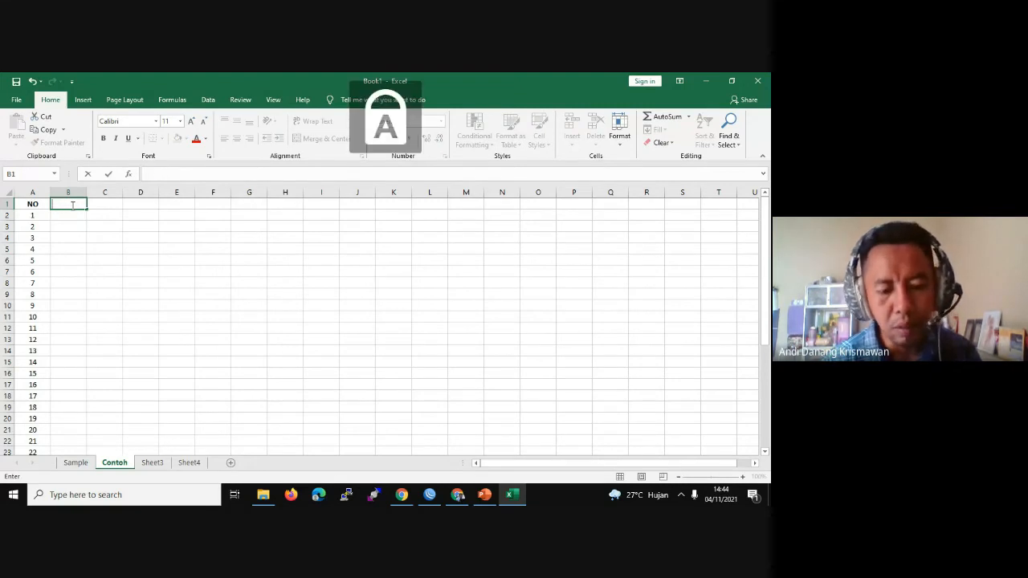
{"action": "key", "text": "ctrl+b"}
{"action": "type", "text": "NAMA"}
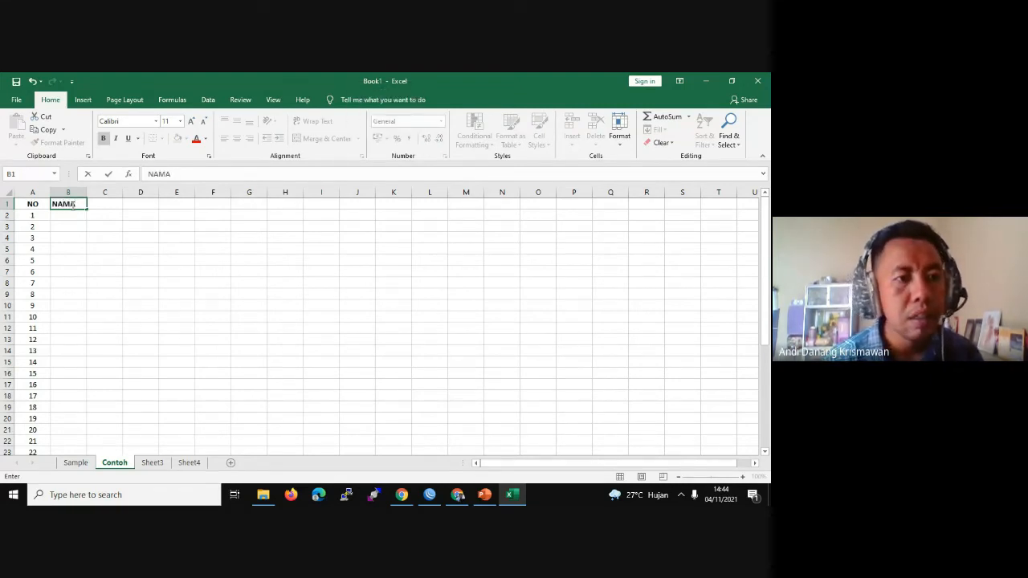
{"action": "key", "text": "Tab"}
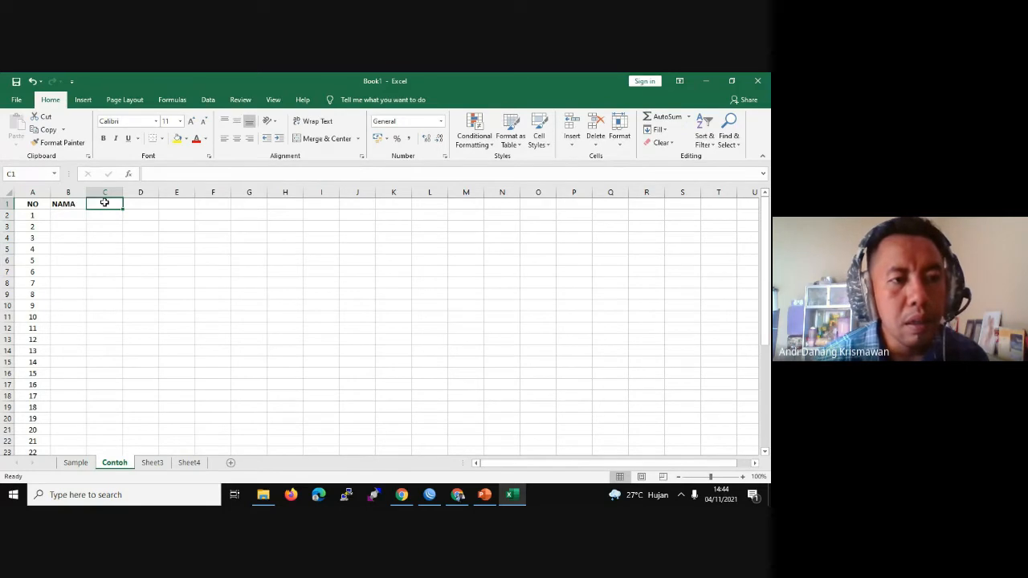
Step: Enter TUGAS as the C1 header, correcting earlier mistyped attempts
{"action": "double_click", "coordinate": [104, 203]}
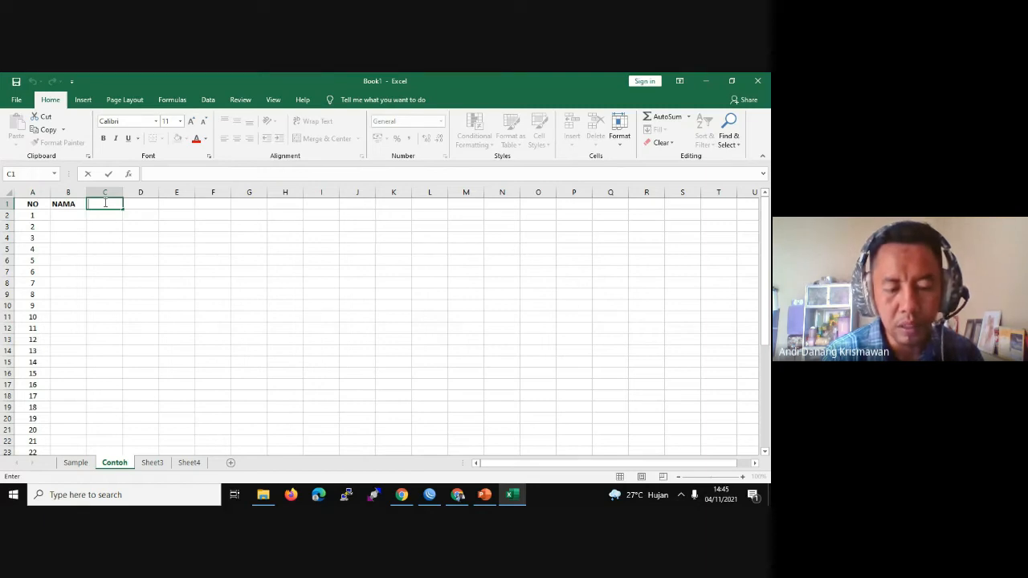
{"action": "type", "text": "NISN"}
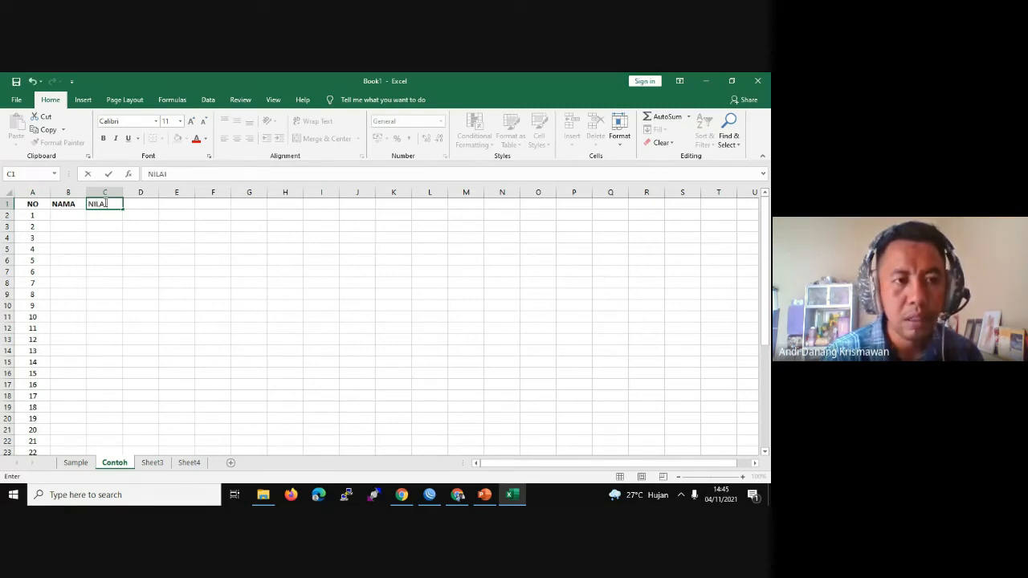
{"action": "key", "text": "BackSpace"}
{"action": "key", "text": "BackSpace"}
{"action": "key", "text": "BackSpace"}
{"action": "key", "text": "BackSpace"}
{"action": "type", "text": "NILAI"}
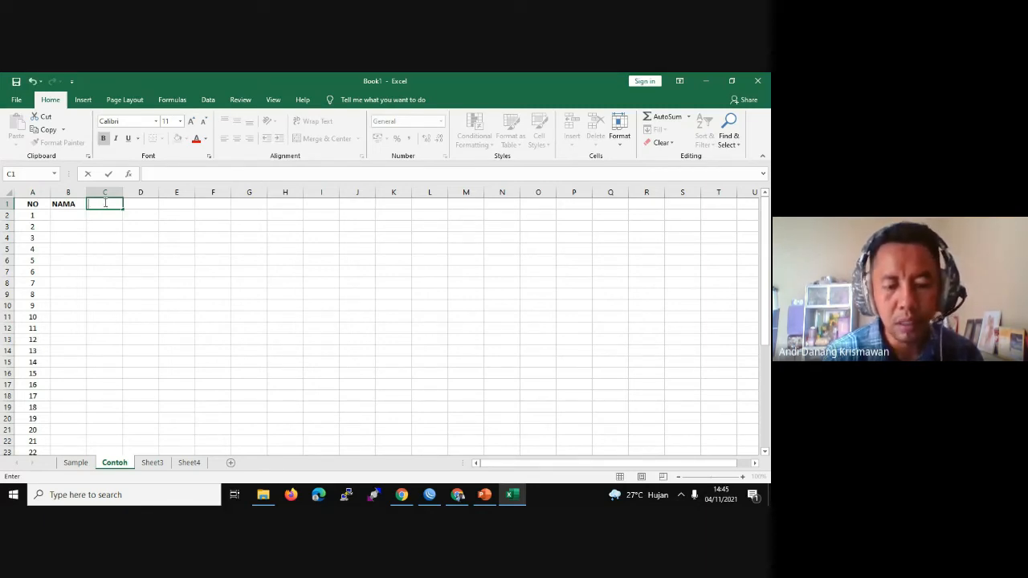
{"action": "type", "text": " TUGAS"}
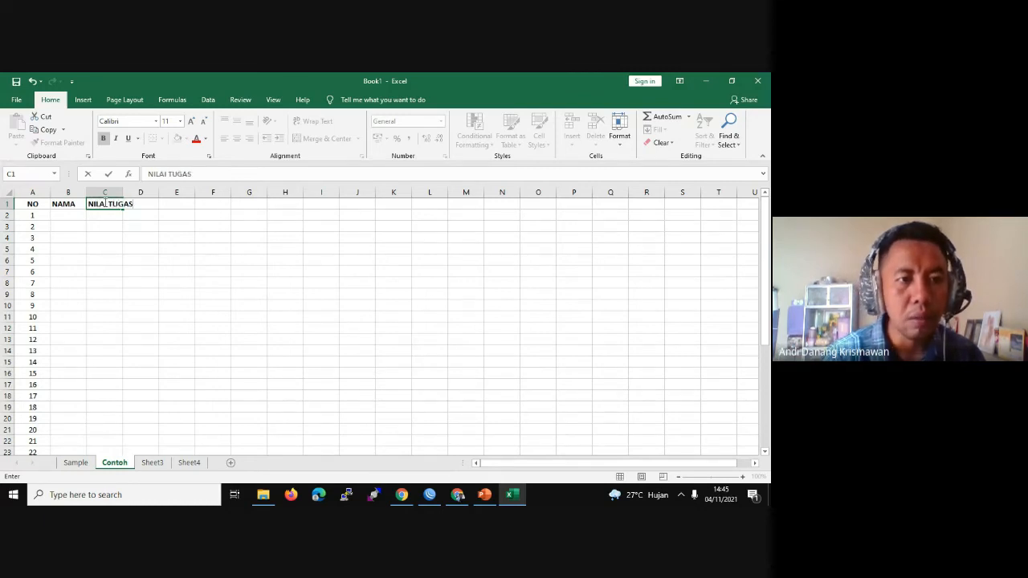
{"action": "key", "text": "Tab"}
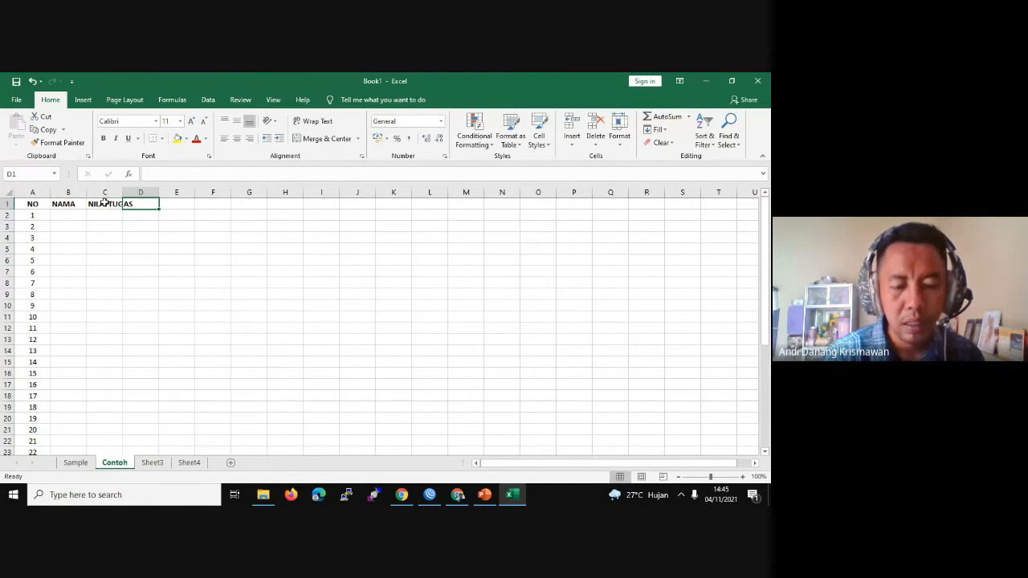
{"action": "key", "text": "ctrl+b"}
{"action": "type", "text": "ni"}
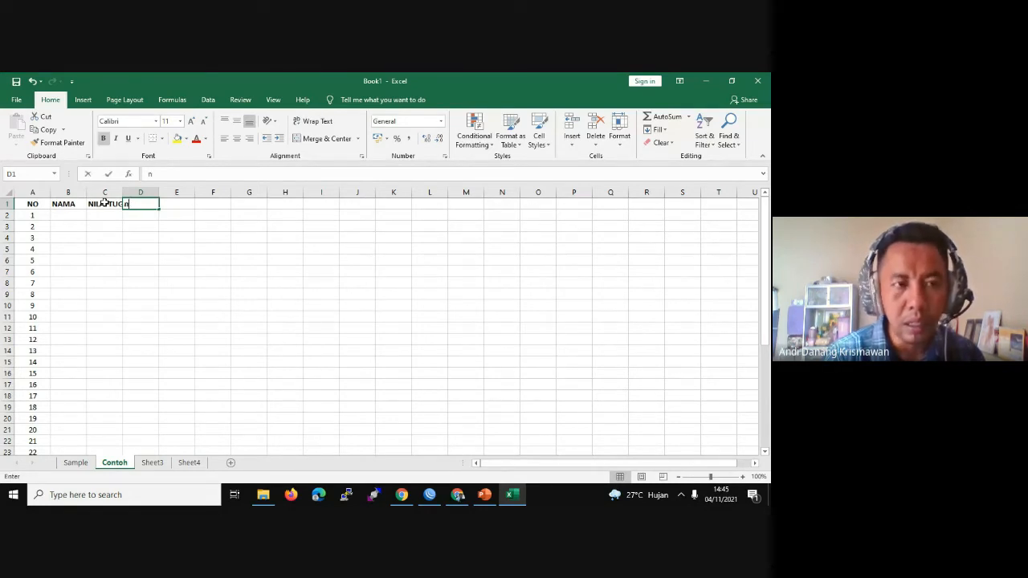
{"action": "key", "text": "BackSpace"}
{"action": "key", "text": "BackSpace"}
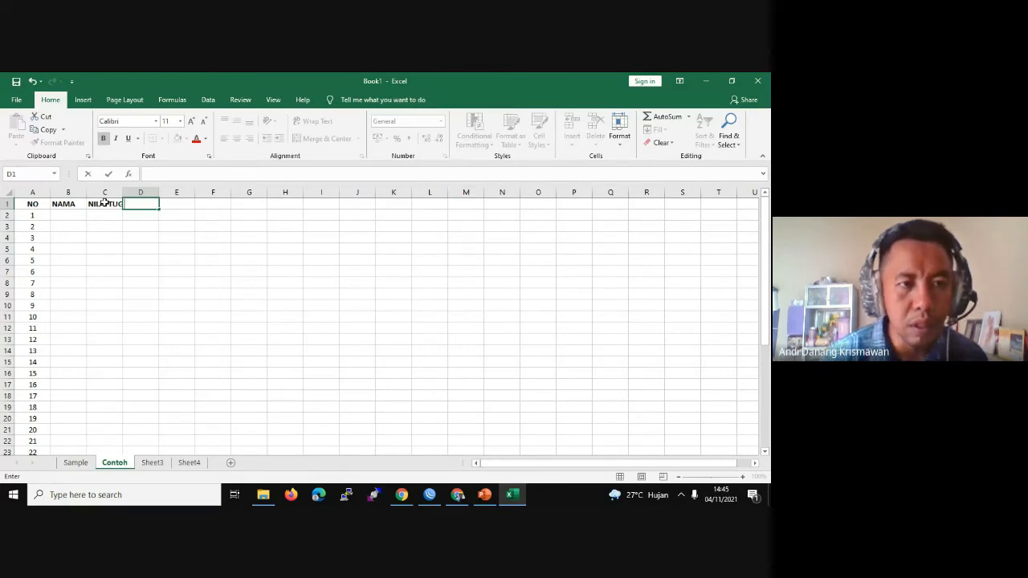
{"action": "double_click", "coordinate": [104, 202]}
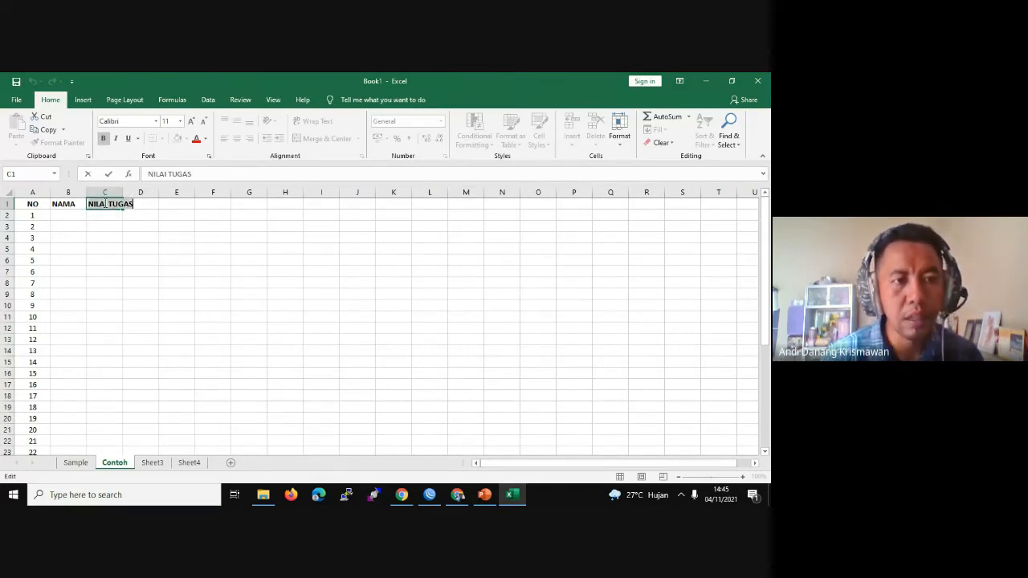
{"action": "type", "text": "TUGAS"}
{"action": "key", "text": "Tab"}
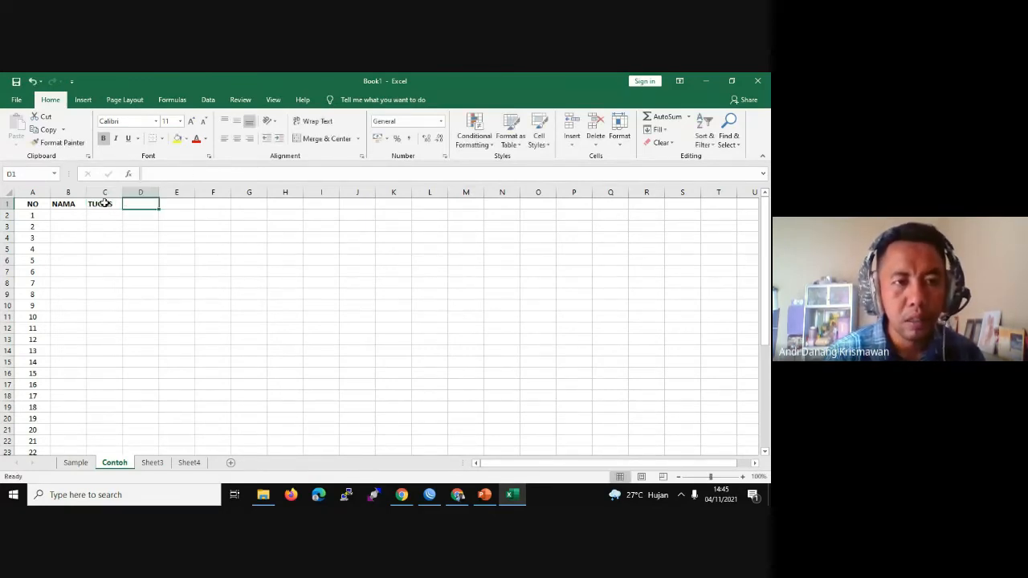
Step: Add bold headers UTS in D1 and UAS in E1
{"action": "type", "text": "UTS"}
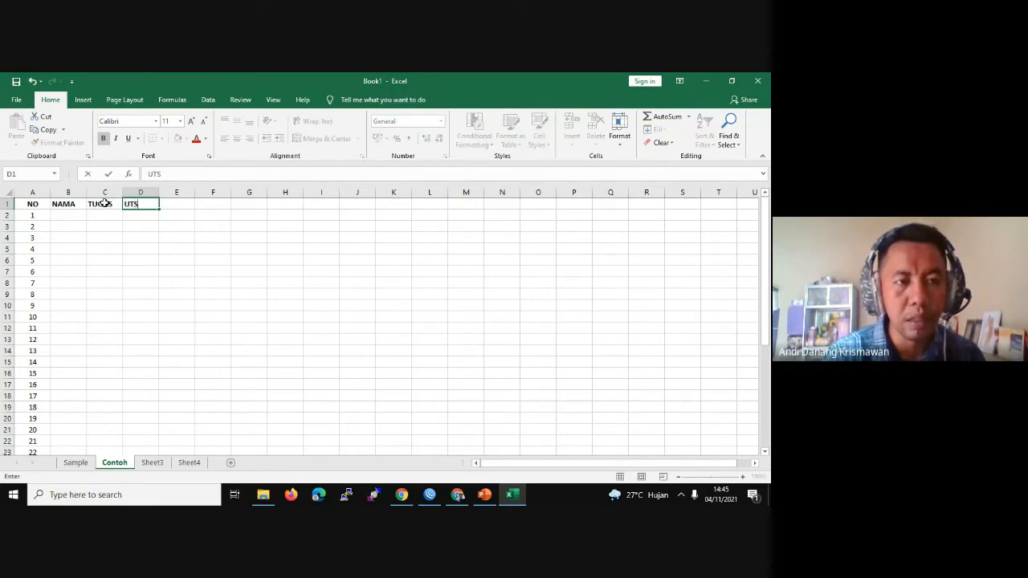
{"action": "key", "text": "Tab"}
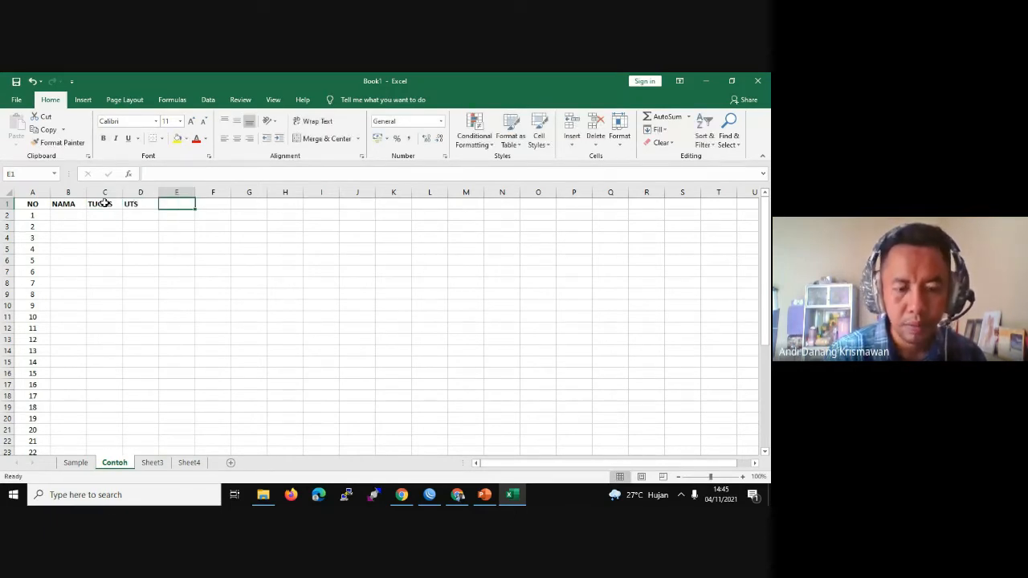
{"action": "type", "text": "U"}
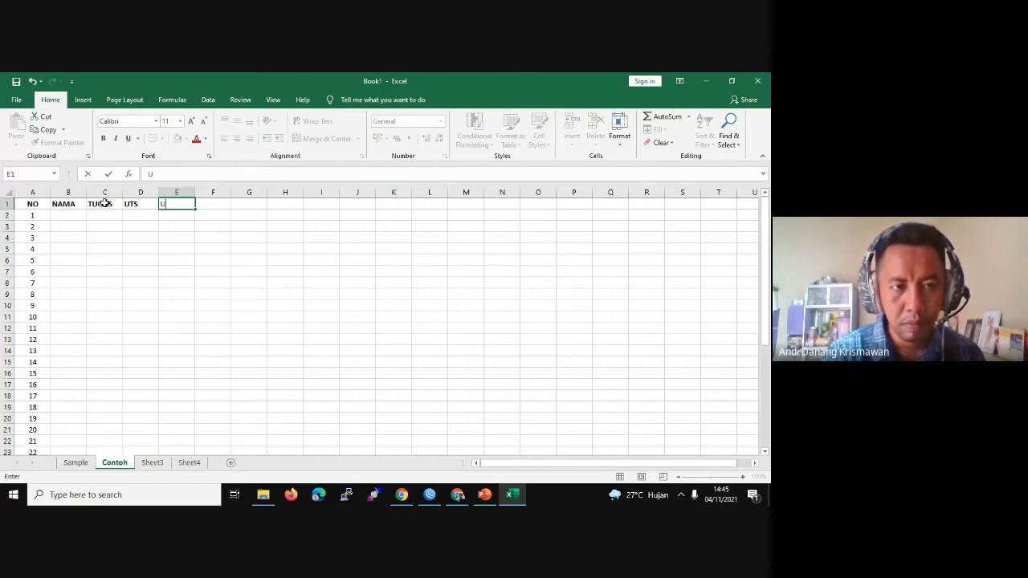
{"action": "type", "text": "GAS"}
{"action": "key", "text": "BackSpace"}
{"action": "key", "text": "BackSpace"}
{"action": "key", "text": "BackSpace"}
{"action": "key", "text": "ctrl+b"}
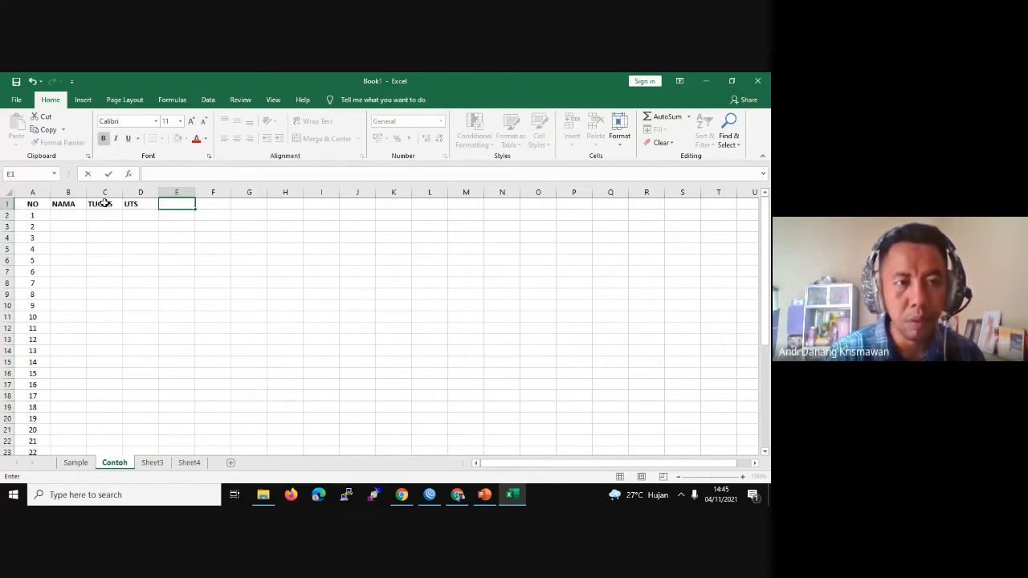
{"action": "type", "text": "UAS"}
{"action": "key", "text": "Tab"}
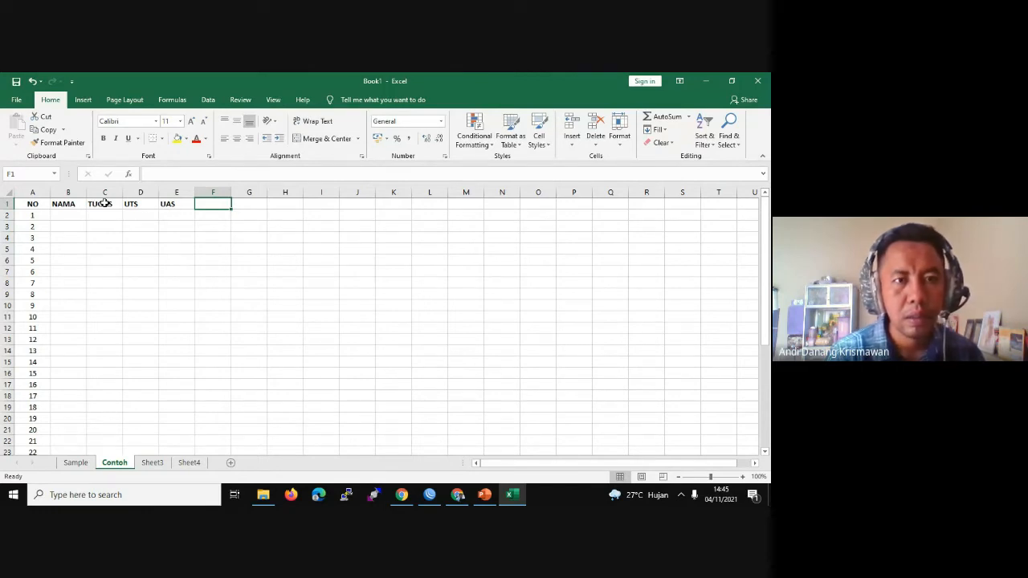
Step: Add the bold header TOTAL NILAI in F1 and widen column F to fit
{"action": "type", "text": "TOTAL"}
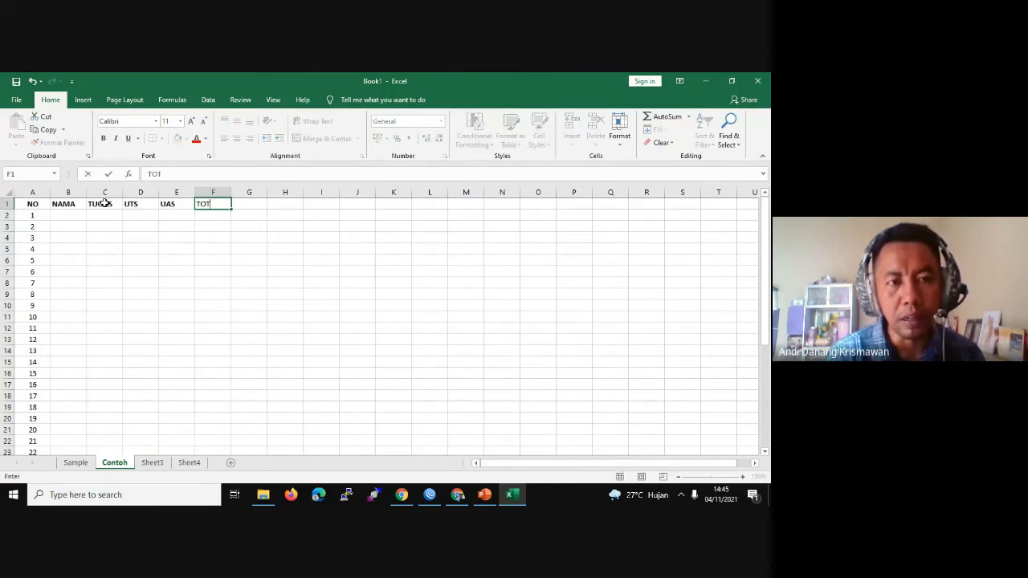
{"action": "key", "text": "BackSpace"}
{"action": "key", "text": "BackSpace"}
{"action": "key", "text": "BackSpace"}
{"action": "key", "text": "BackSpace"}
{"action": "key", "text": "BackSpace"}
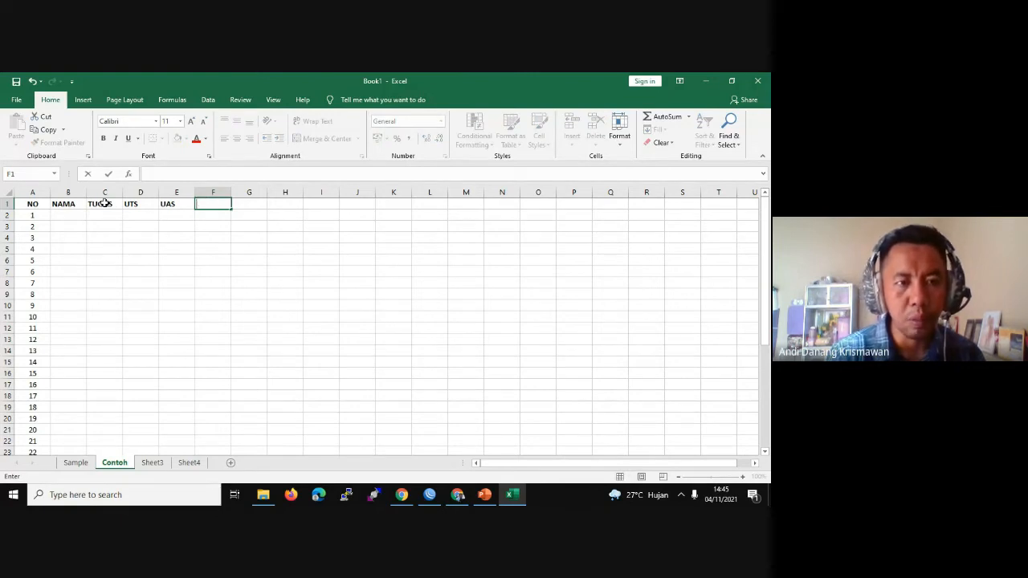
{"action": "key", "text": "ctrl+b"}
{"action": "type", "text": "TOTAL NN"}
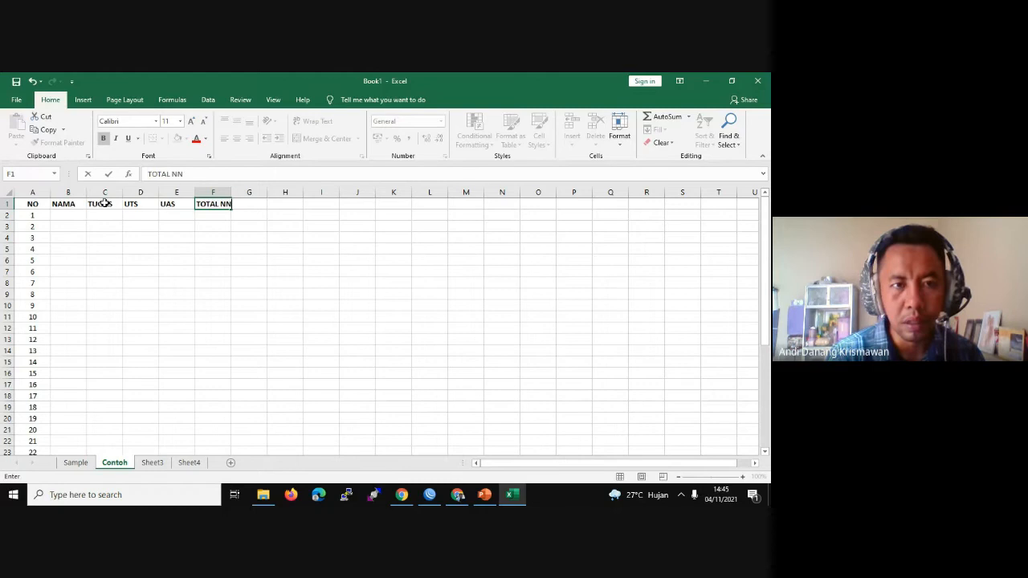
{"action": "key", "text": "BackSpace"}
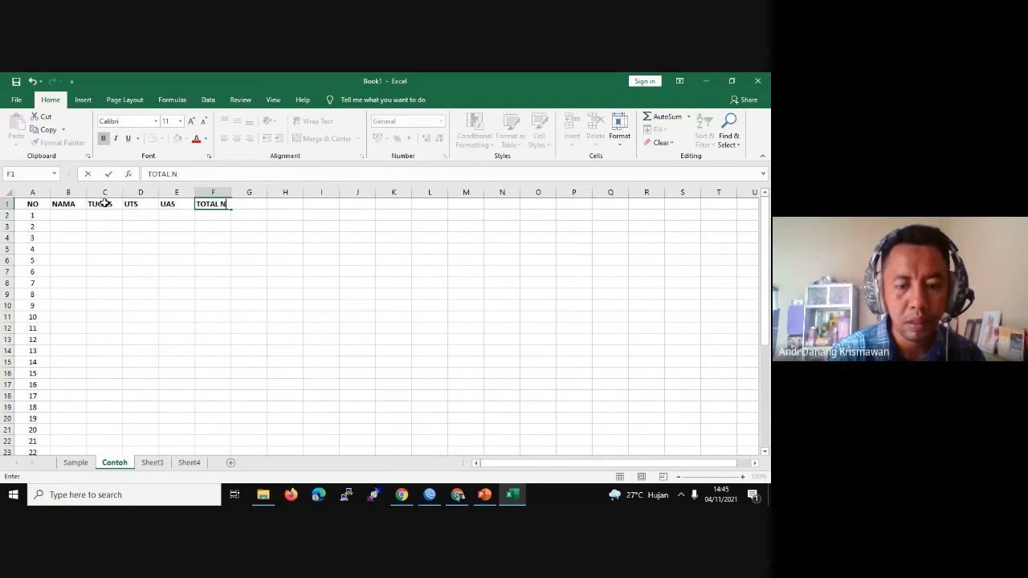
{"action": "type", "text": "ILAI"}
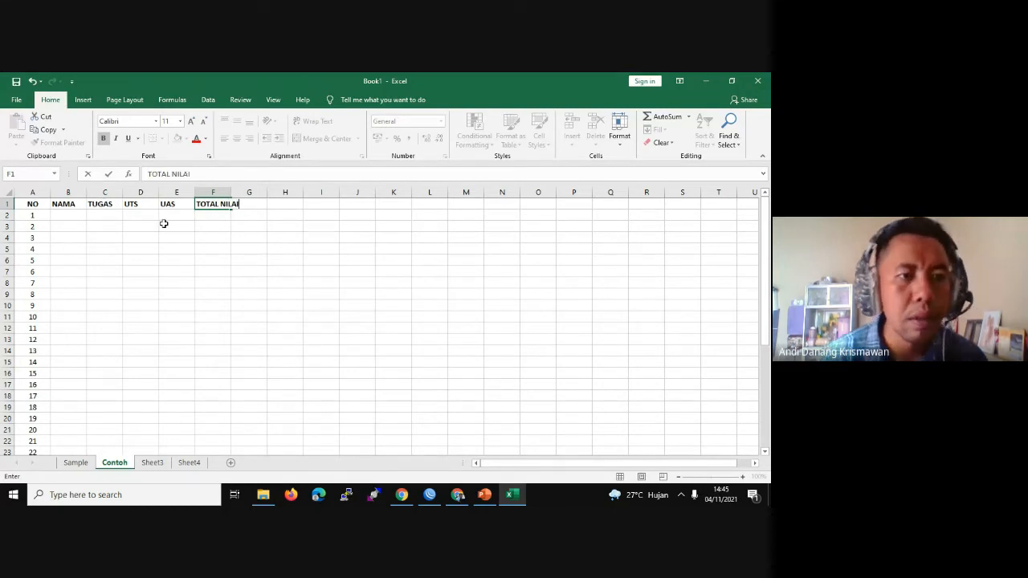
{"action": "left_click", "coordinate": [157, 226]}
{"action": "left_click_drag", "start_coordinate": [231, 193], "coordinate": [249, 194]}
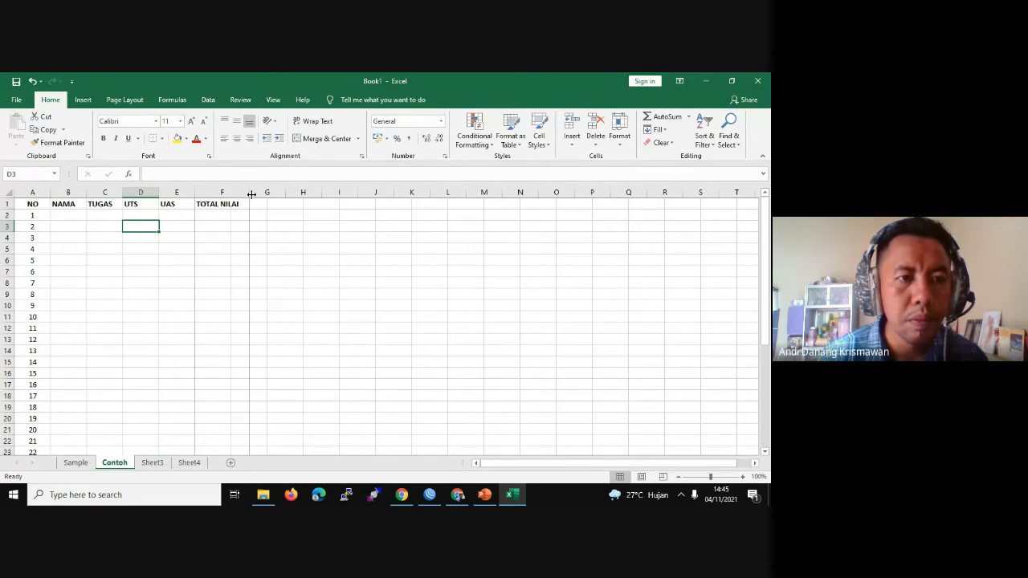
{"action": "left_click", "coordinate": [42, 206]}
{"action": "left_click", "coordinate": [222, 204], "text": "shift"}
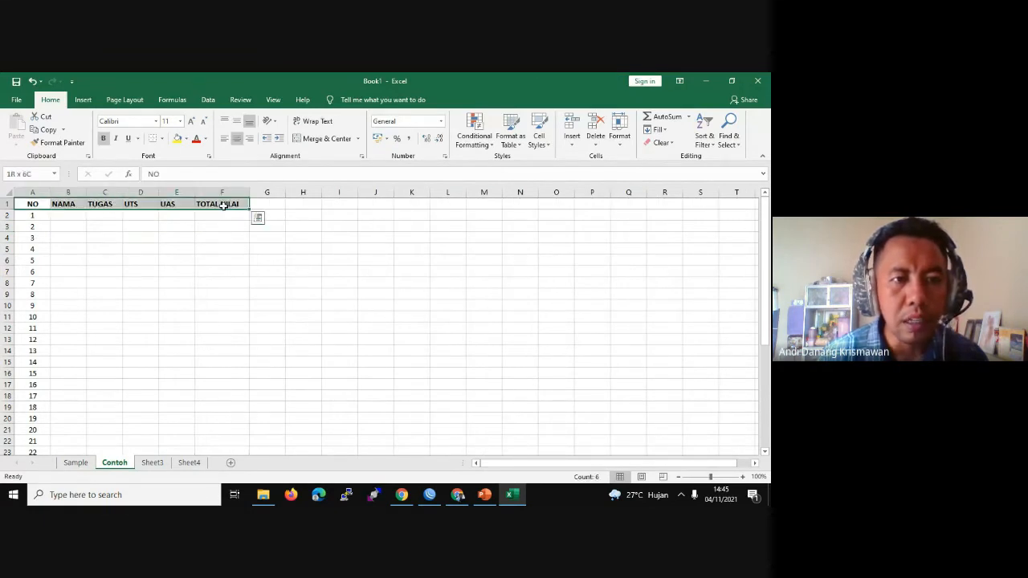
{"action": "left_click", "coordinate": [237, 139]}
{"action": "left_click", "coordinate": [220, 283]}
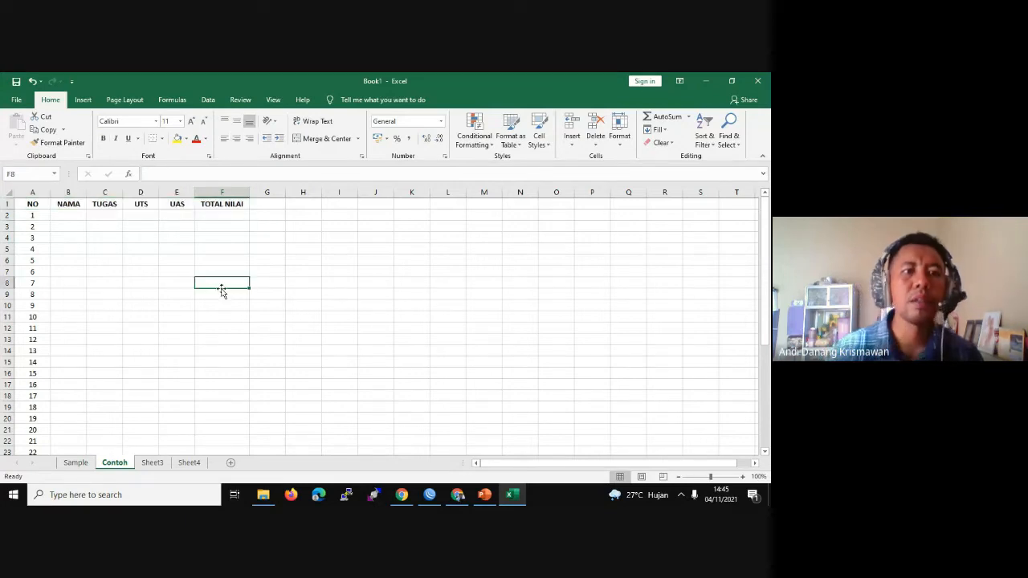
{"action": "left_click_drag", "start_coordinate": [86, 193], "coordinate": [176, 195]}
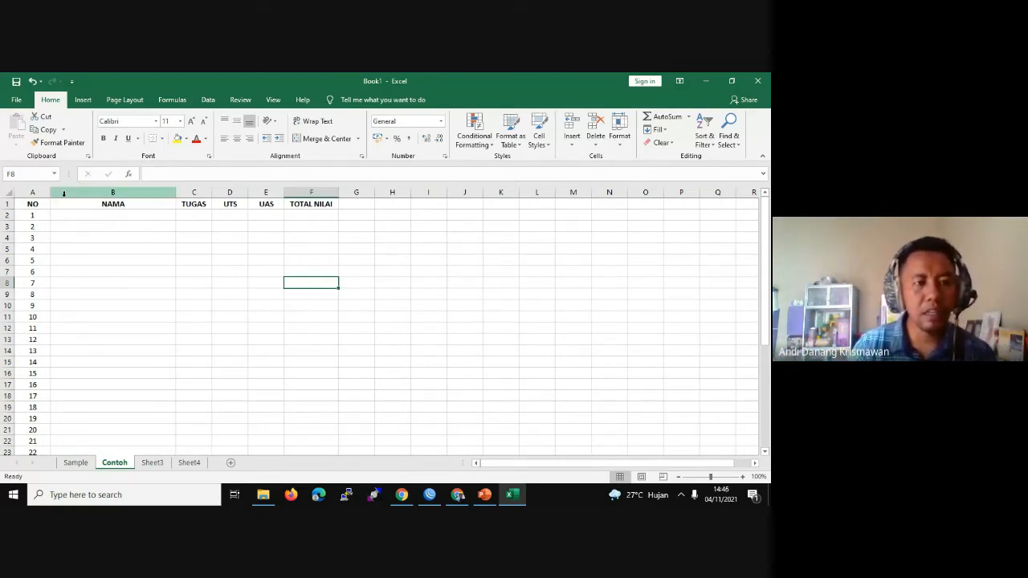
{"action": "left_click", "coordinate": [105, 214]}
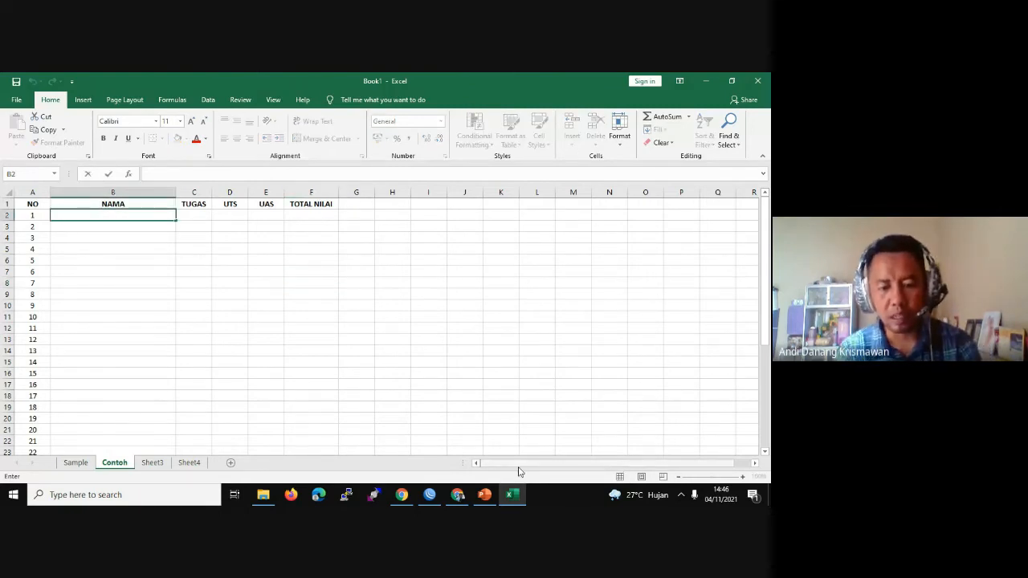
Step: Enter the first student's name in row 2 with scores TUGAS 30, UTS 20, UAS 40
{"action": "type", "text": "al"}
{"action": "key", "text": "BackSpace"}
{"action": "key", "text": "BackSpace"}
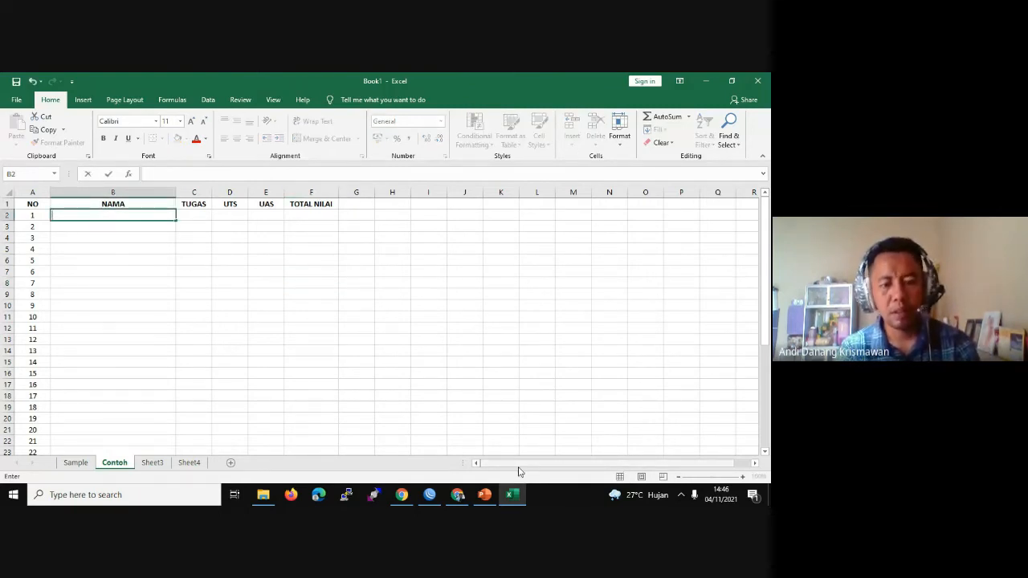
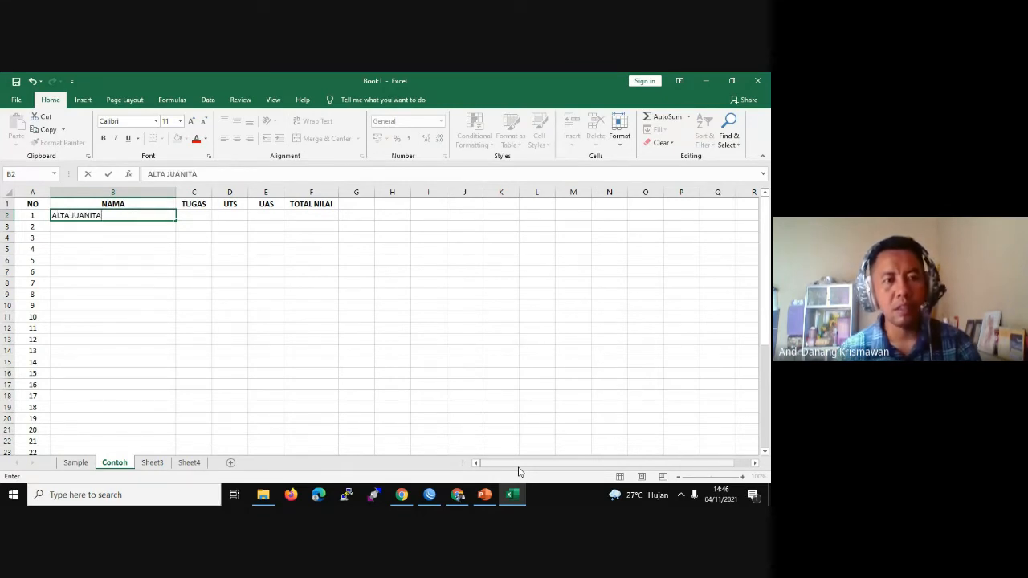
{"action": "key", "text": "Tab"}
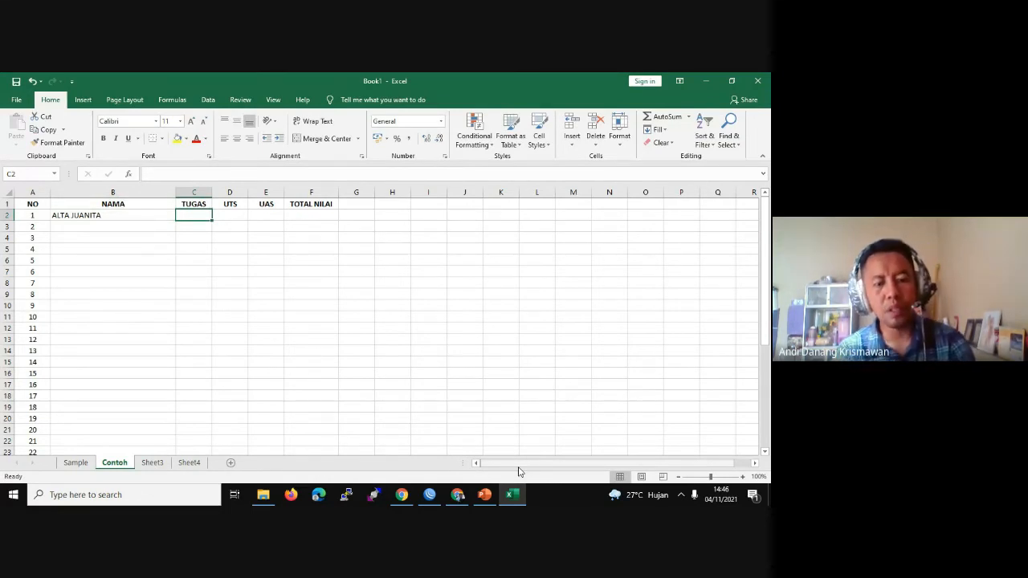
{"action": "type", "text": "30"}
{"action": "key", "text": "Tab"}
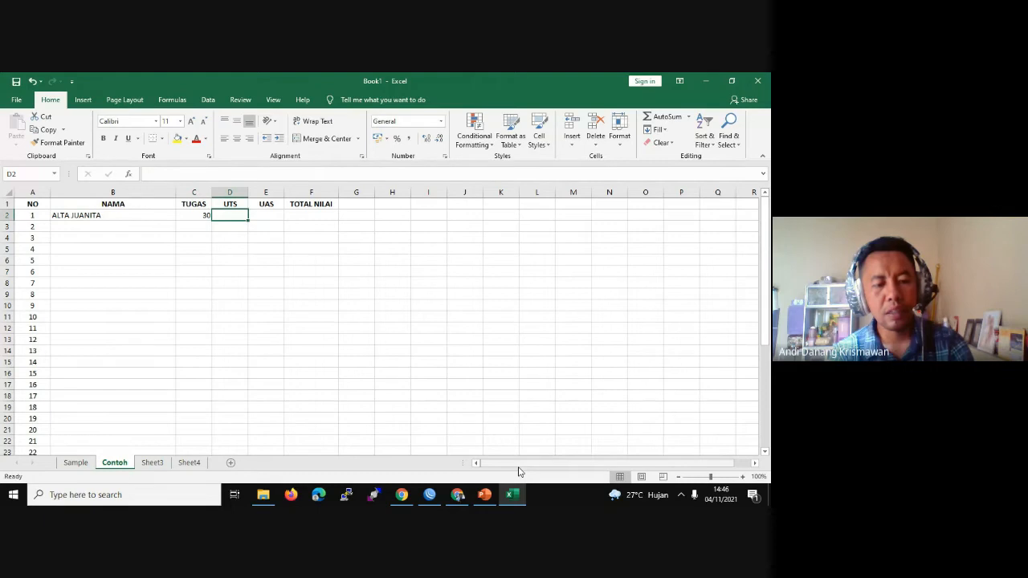
{"action": "type", "text": "20"}
{"action": "key", "text": "Tab"}
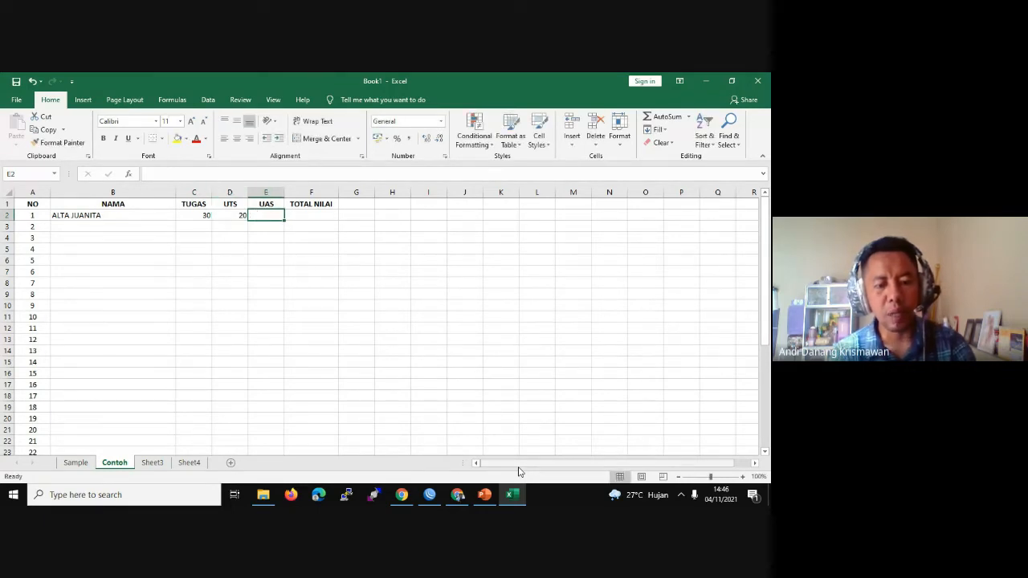
{"action": "type", "text": "40"}
{"action": "key", "text": "Tab"}
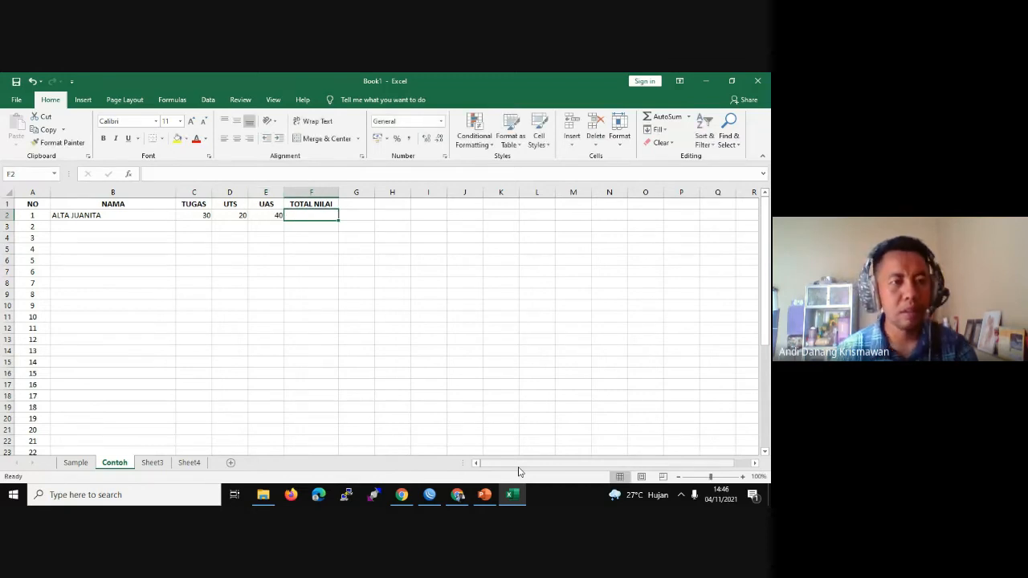
Step: Enter the second student's name in row 3 with scores TUGAS 30, UTS 25, UAS 37
{"action": "left_click", "coordinate": [84, 227]}
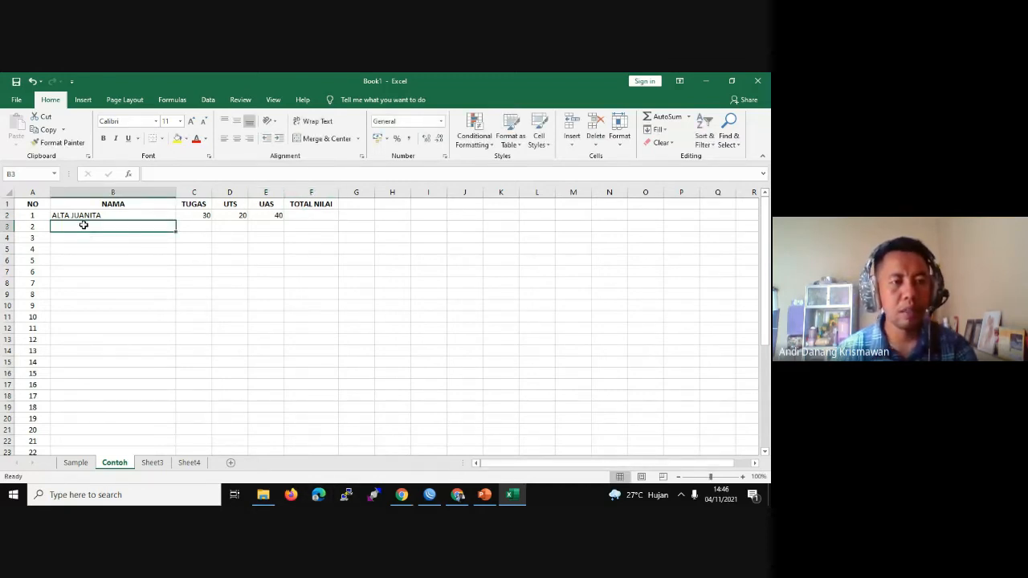
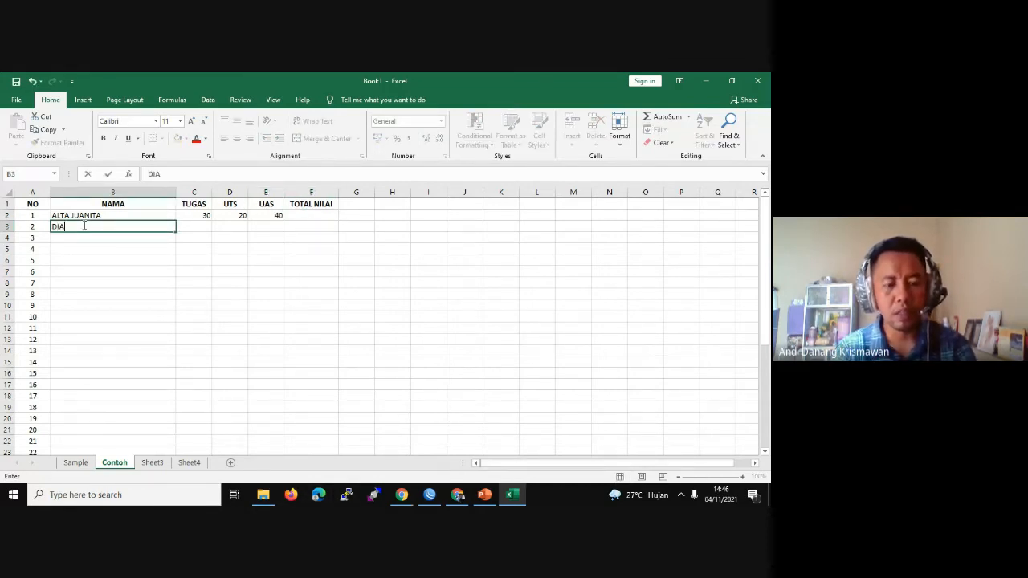
{"action": "key", "text": "Tab"}
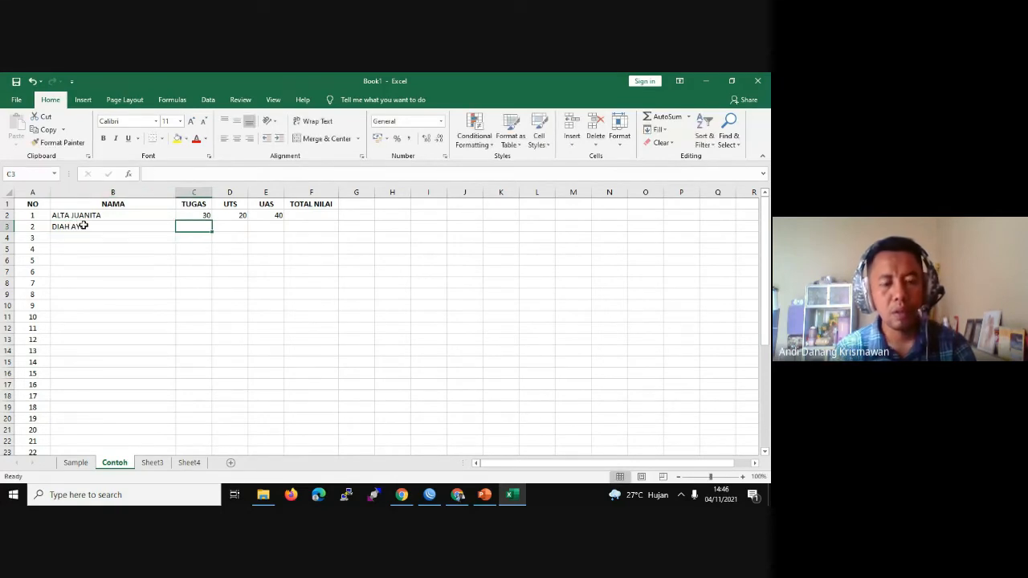
{"action": "type", "text": "30"}
{"action": "key", "text": "Tab"}
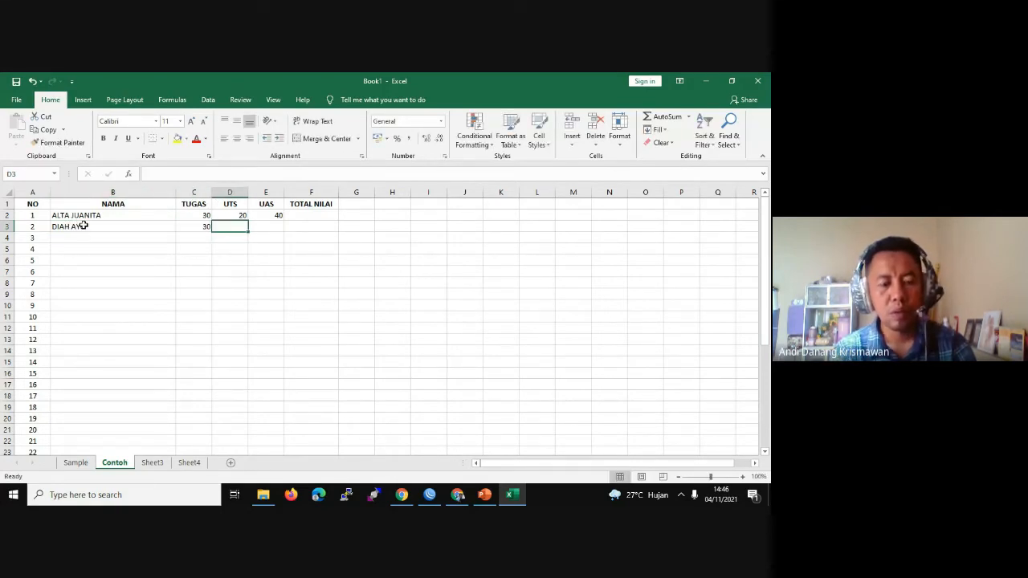
{"action": "type", "text": "25"}
{"action": "key", "text": "Tab"}
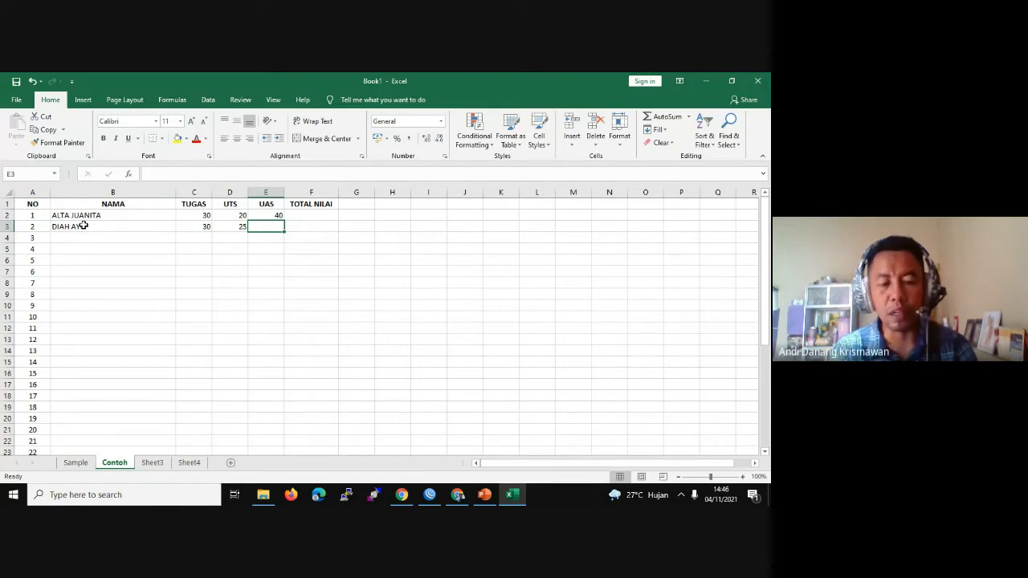
{"action": "type", "text": "37"}
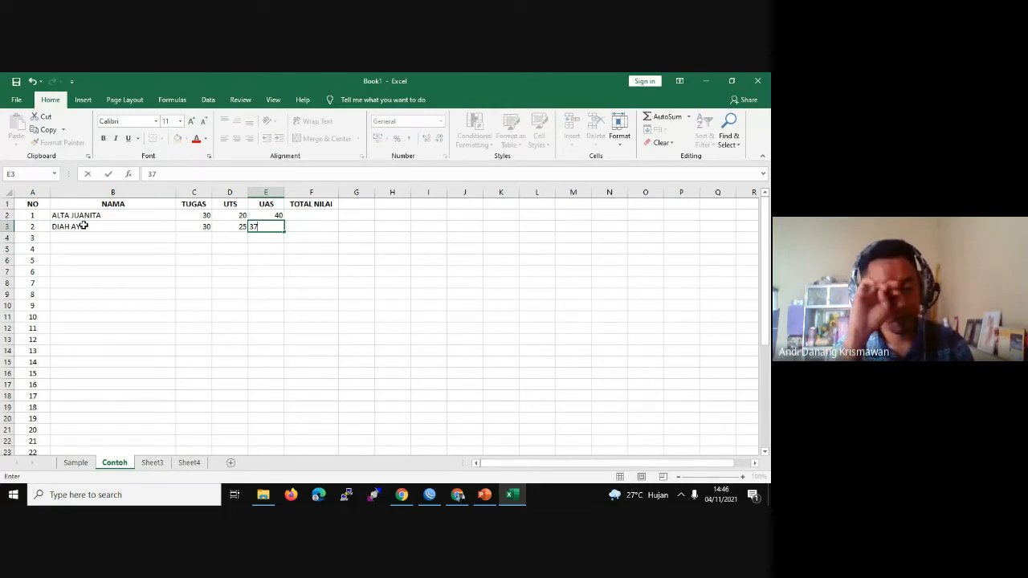
{"action": "key", "text": "Tab"}
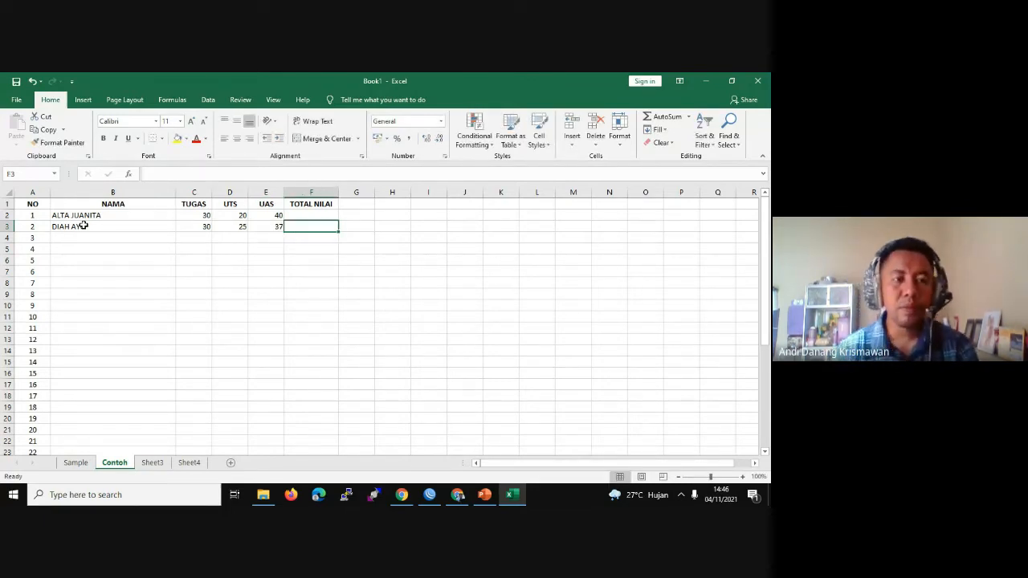
Step: Centre the scores in C2:E3
{"action": "left_click", "coordinate": [197, 213]}
{"action": "left_click", "coordinate": [269, 226], "text": "shift"}
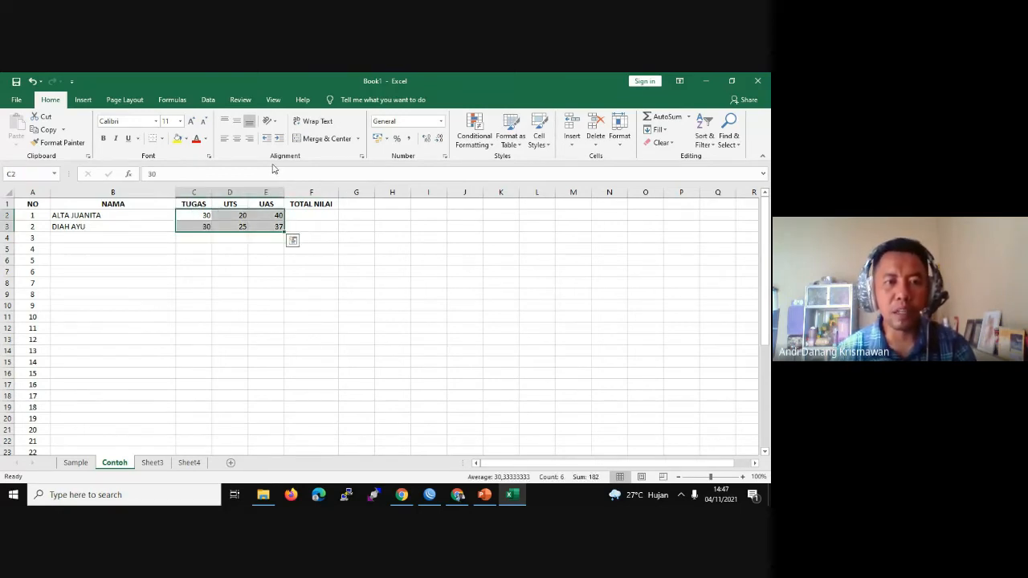
{"action": "left_click", "coordinate": [238, 139]}
{"action": "left_click", "coordinate": [252, 259]}
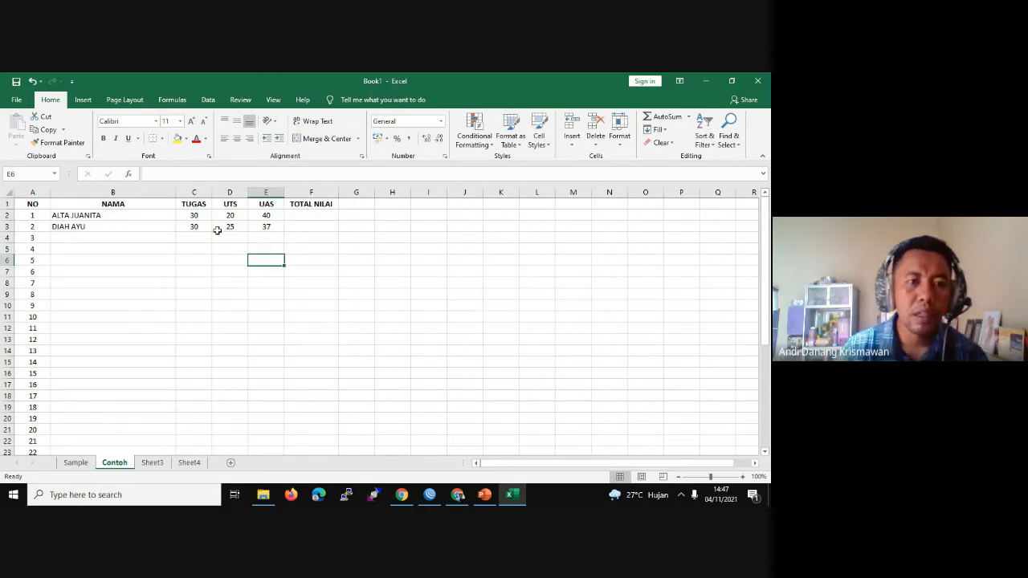
{"action": "left_click", "coordinate": [198, 216]}
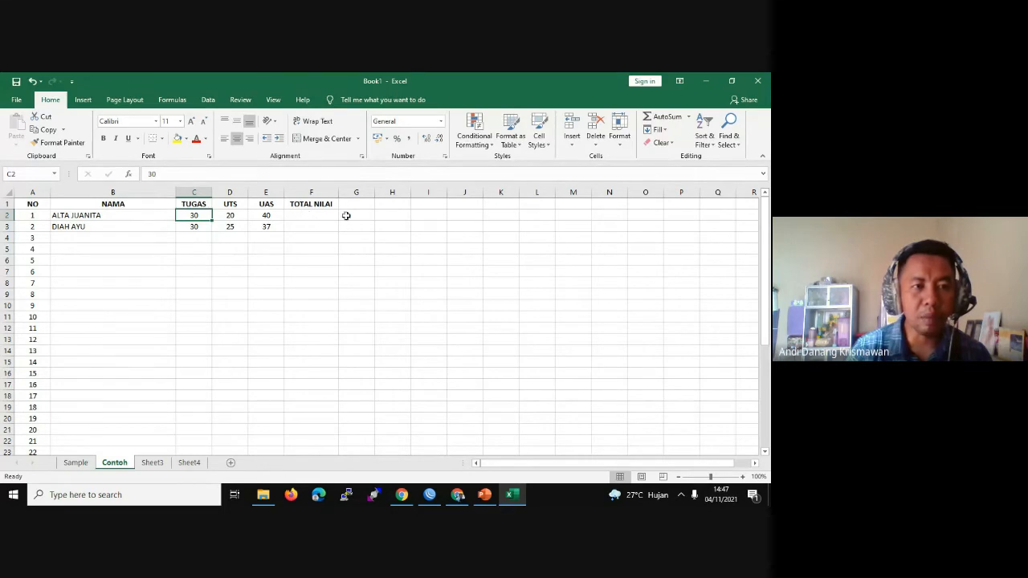
Step: Enter =SUM(C2:E2) in F2 to total the first student's three scores
{"action": "left_click", "coordinate": [306, 215]}
{"action": "double_click", "coordinate": [306, 215]}
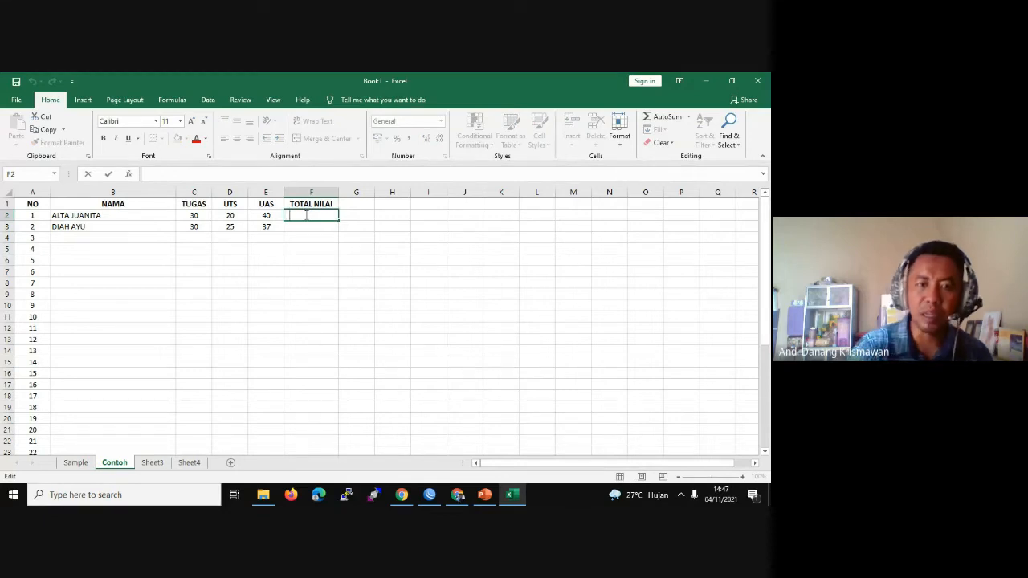
{"action": "type", "text": "="}
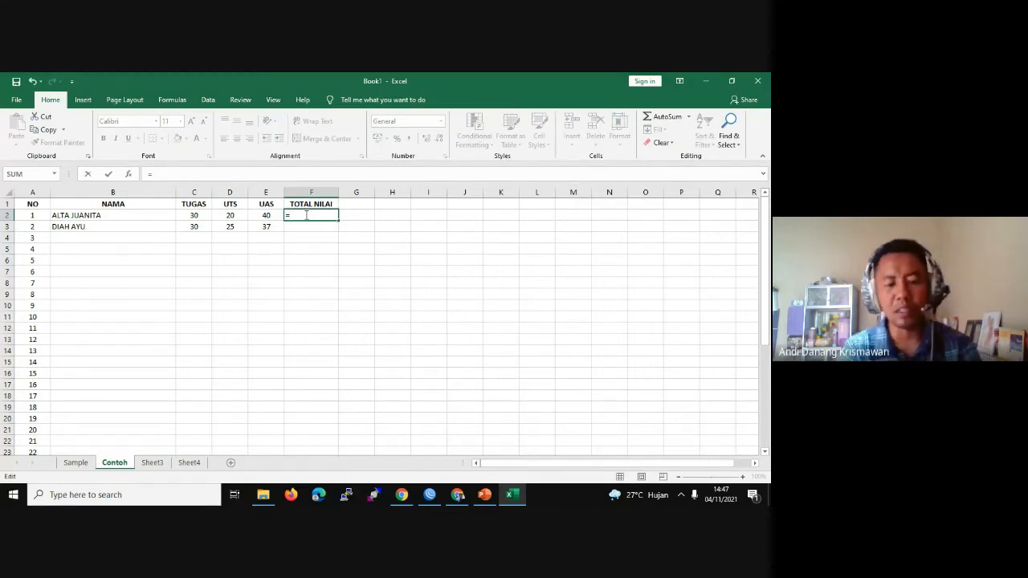
{"action": "type", "text": "SUM"}
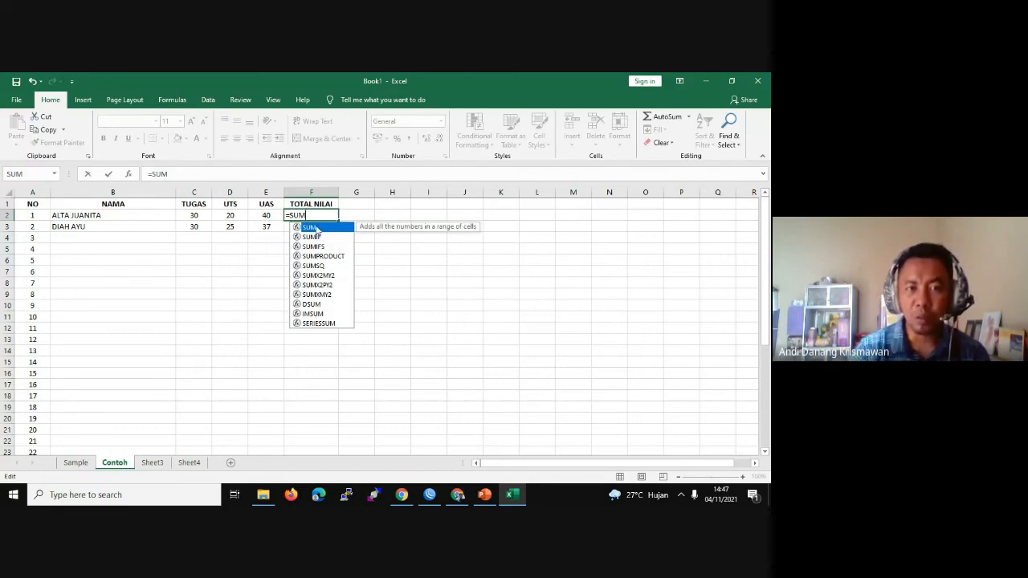
{"action": "key", "text": "BackSpace"}
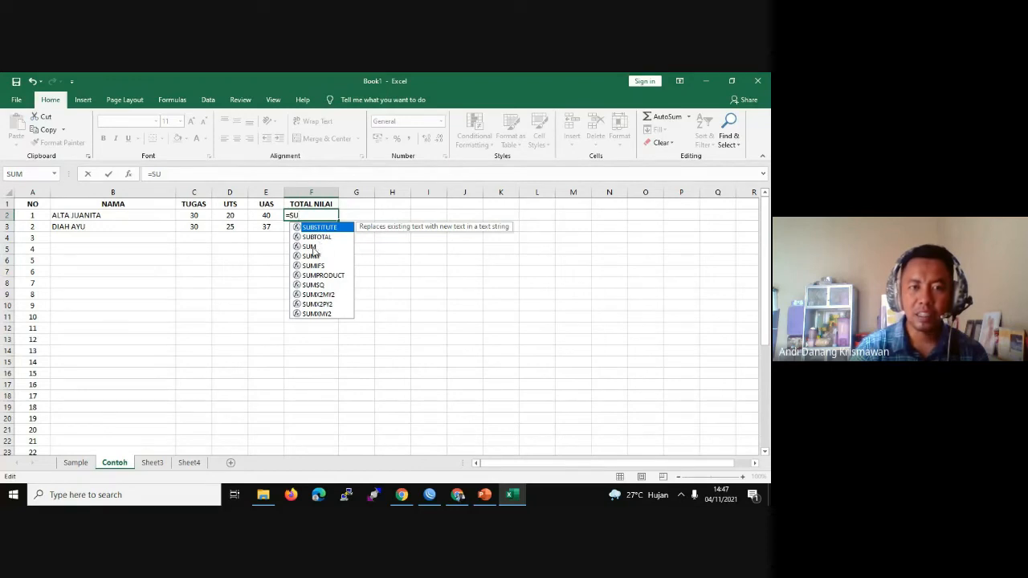
{"action": "double_click", "coordinate": [312, 247]}
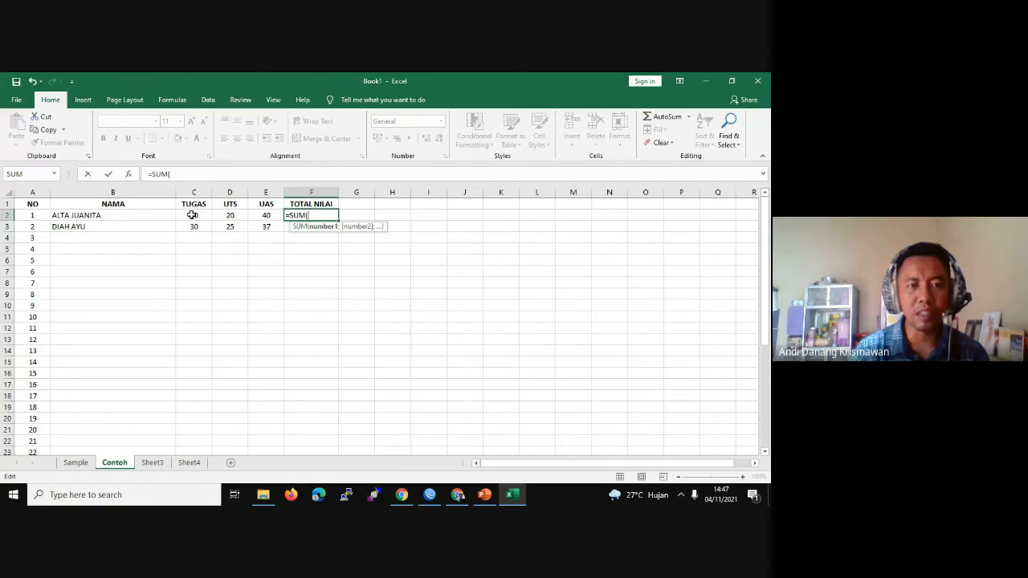
{"action": "left_click", "coordinate": [190, 216]}
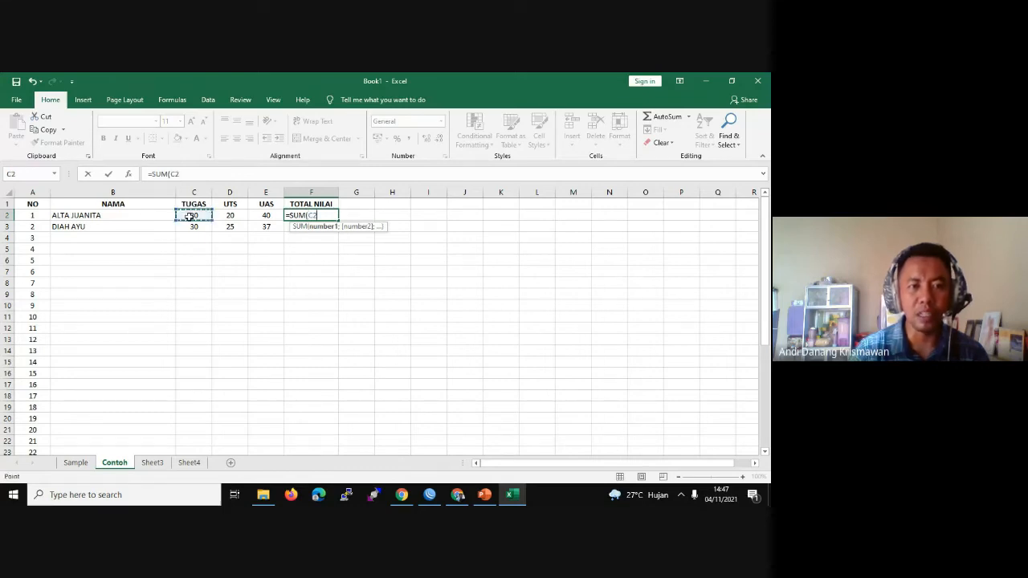
{"action": "left_click_drag", "start_coordinate": [191, 215], "coordinate": [262, 210]}
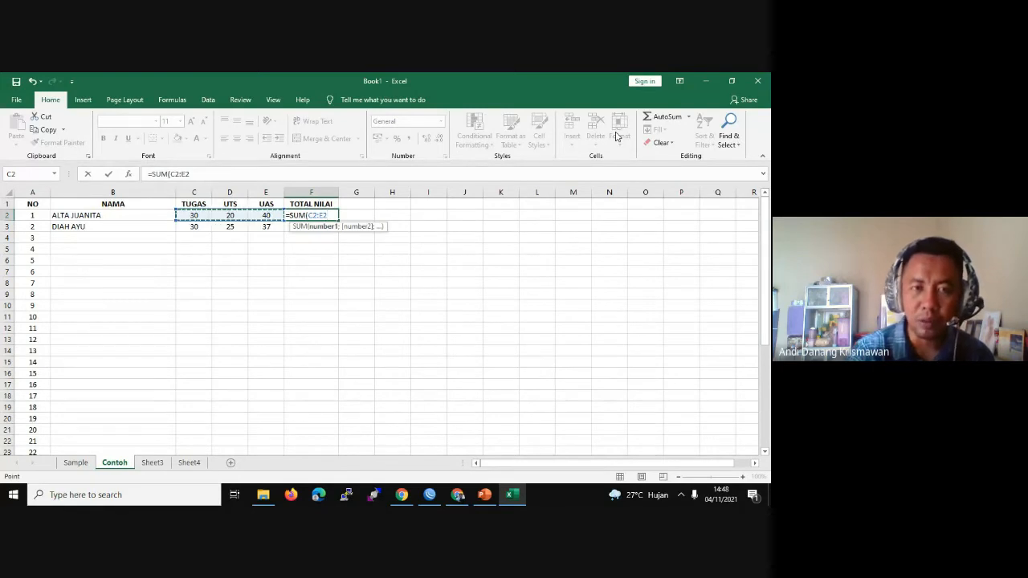
{"action": "type", "text": ")"}
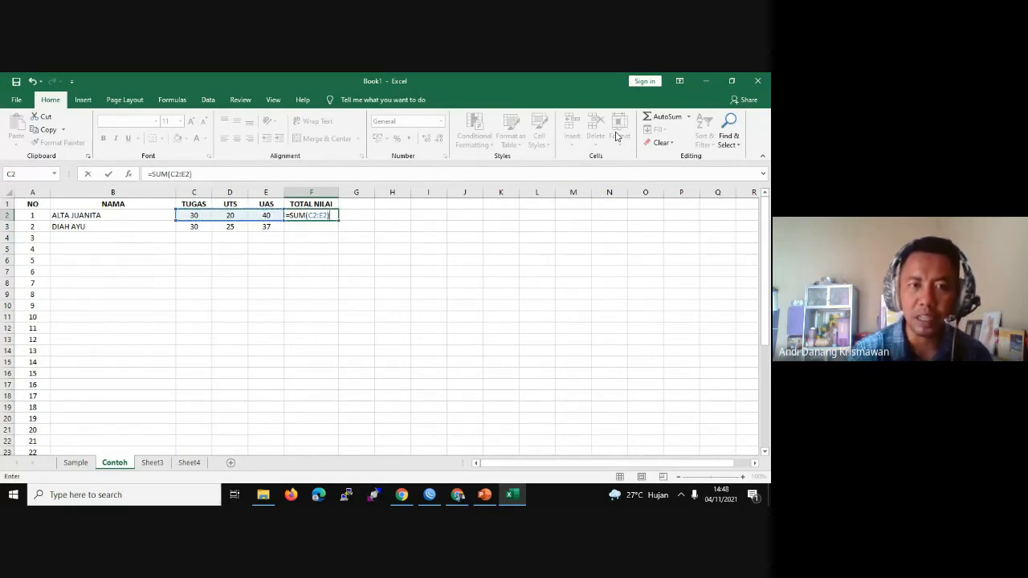
{"action": "key", "text": "Return"}
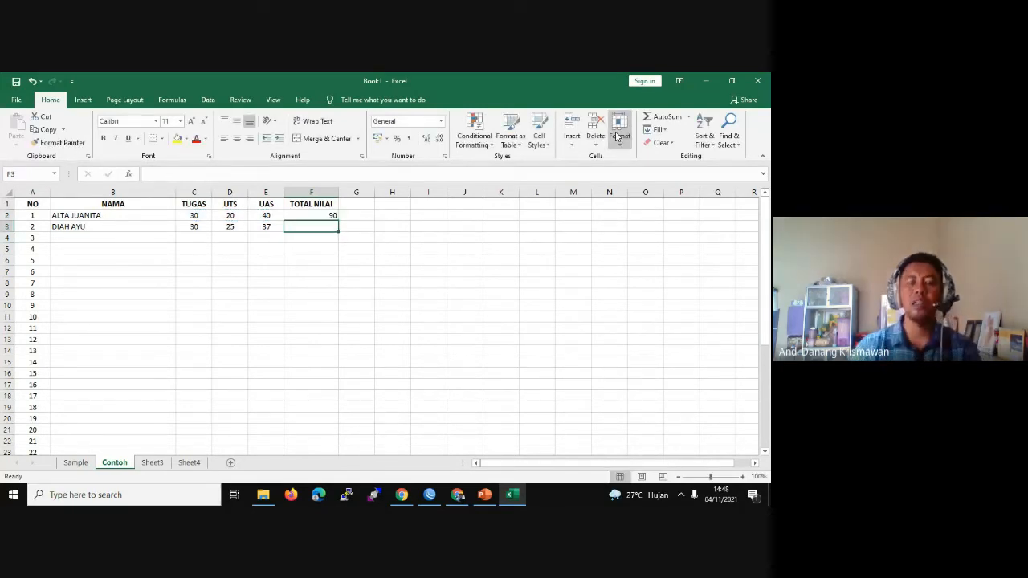
Step: Review and confirm the =SUM(C2:E2) total formula in F2, showing 90
{"action": "left_click", "coordinate": [323, 216]}
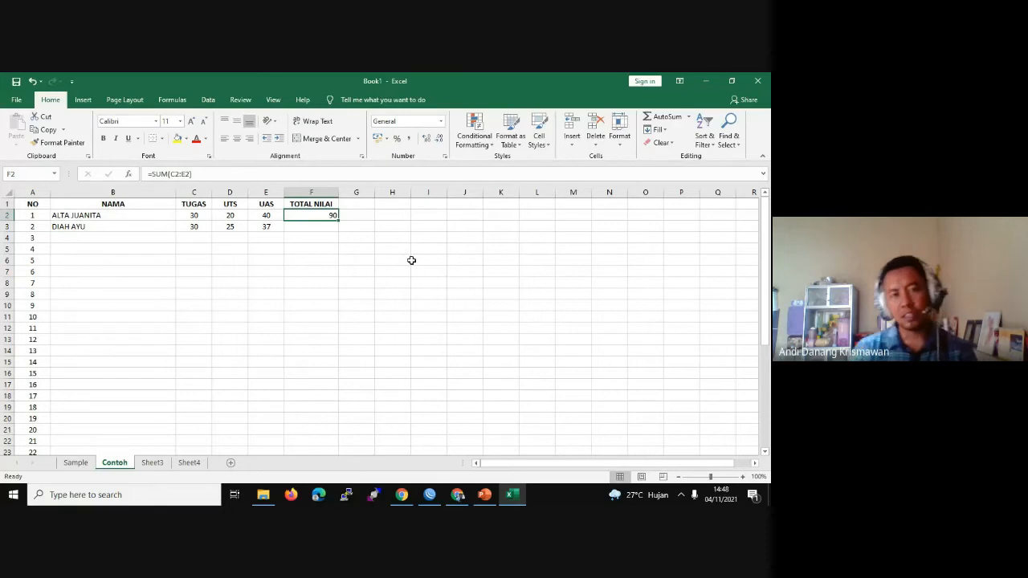
{"action": "left_click", "coordinate": [298, 226]}
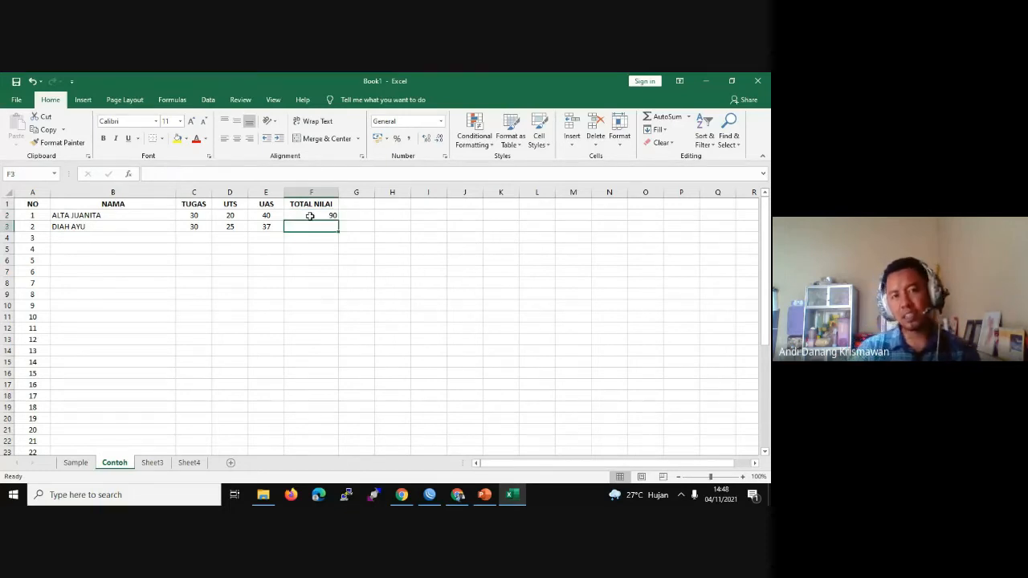
{"action": "left_click", "coordinate": [314, 212]}
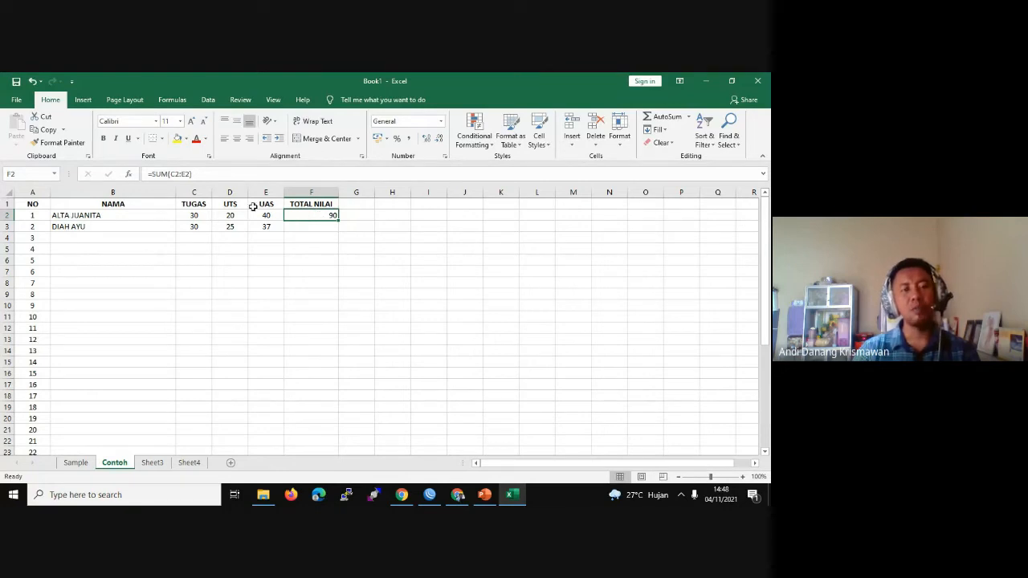
{"action": "left_click", "coordinate": [190, 173]}
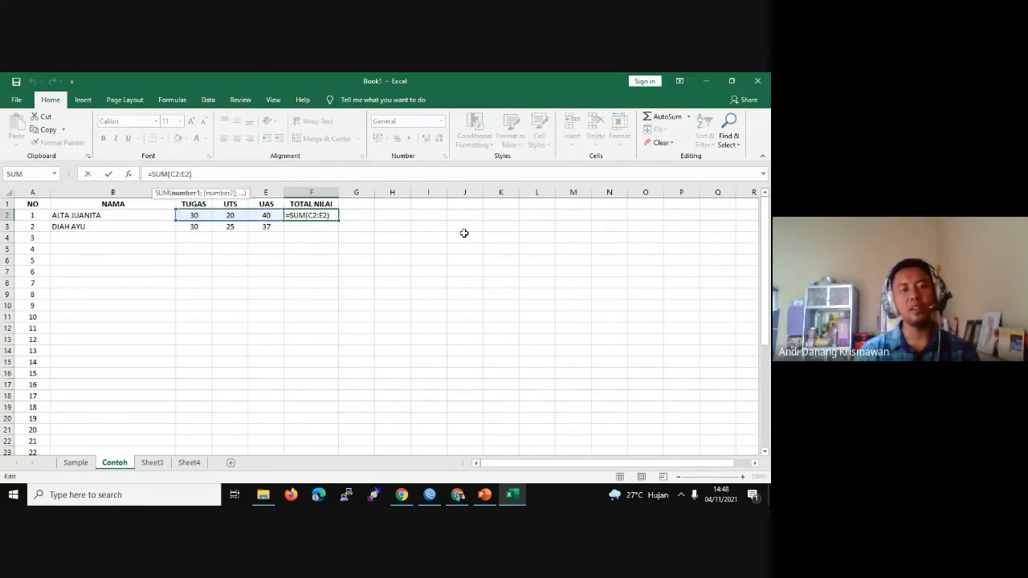
{"action": "left_click", "coordinate": [312, 231]}
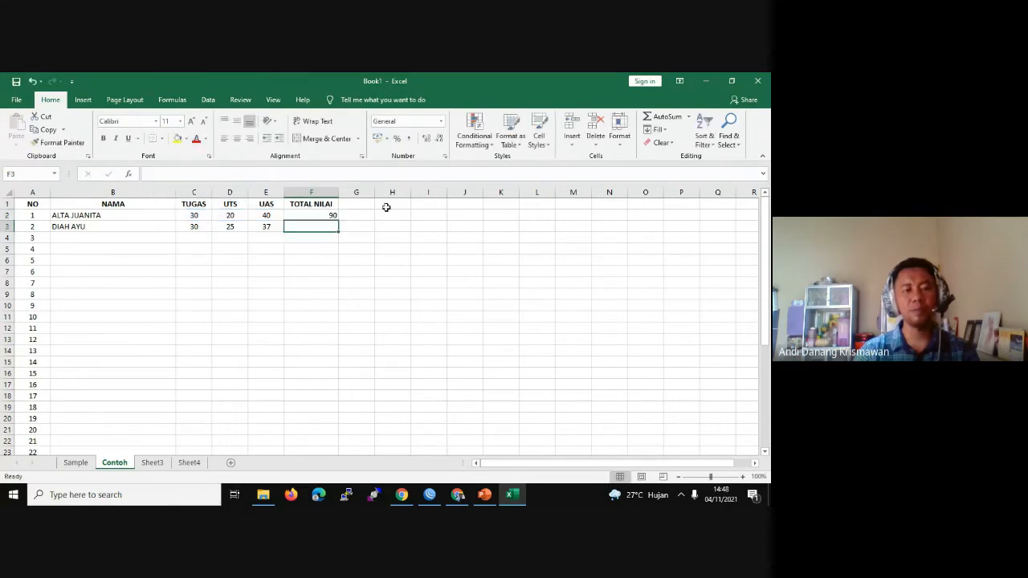
{"action": "left_click", "coordinate": [323, 213]}
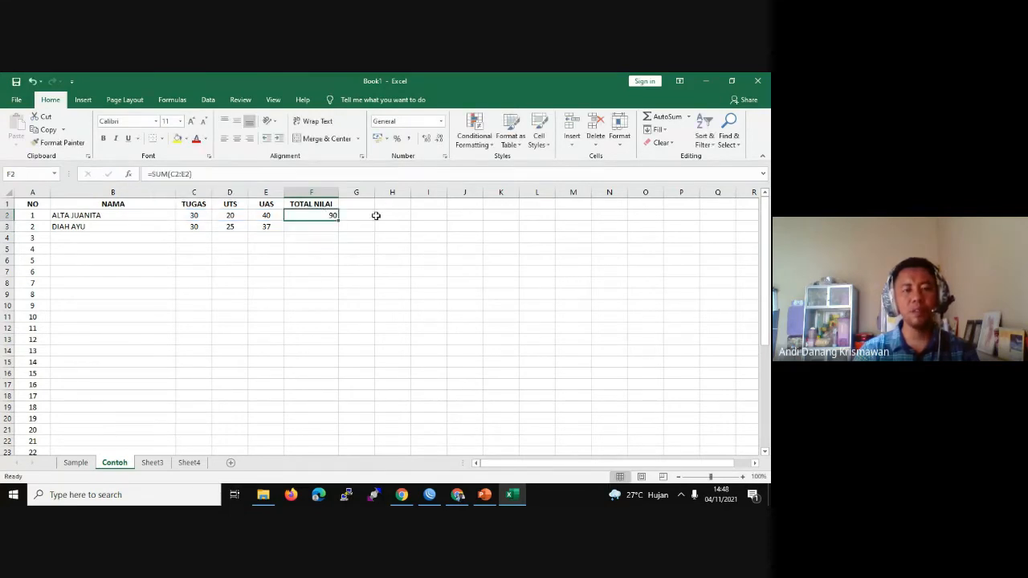
Step: Switch briefly to Google Meet and back to Excel, reselecting the F2 total
{"action": "left_click", "coordinate": [461, 494]}
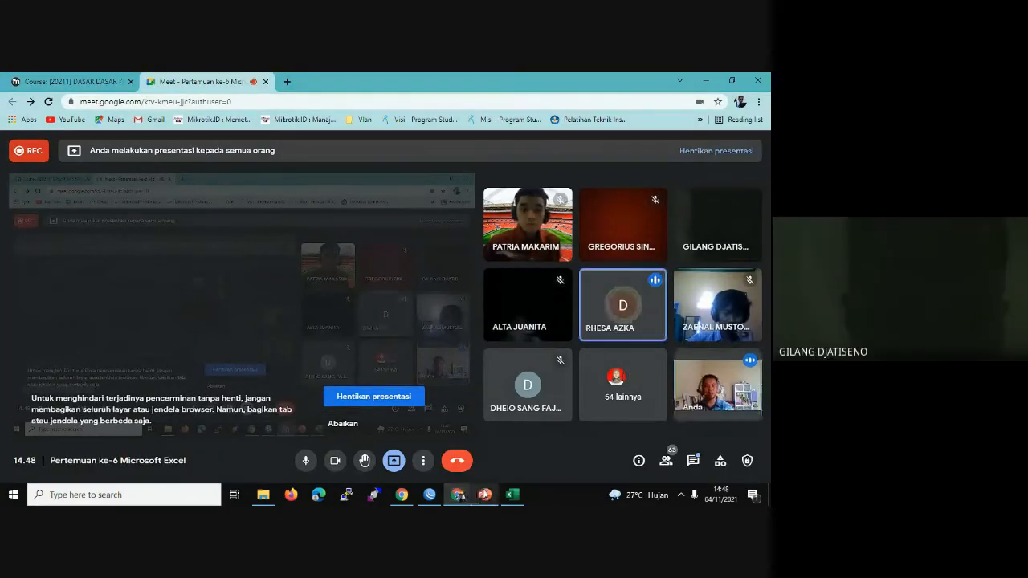
{"action": "left_click", "coordinate": [513, 497]}
{"action": "left_click", "coordinate": [298, 226]}
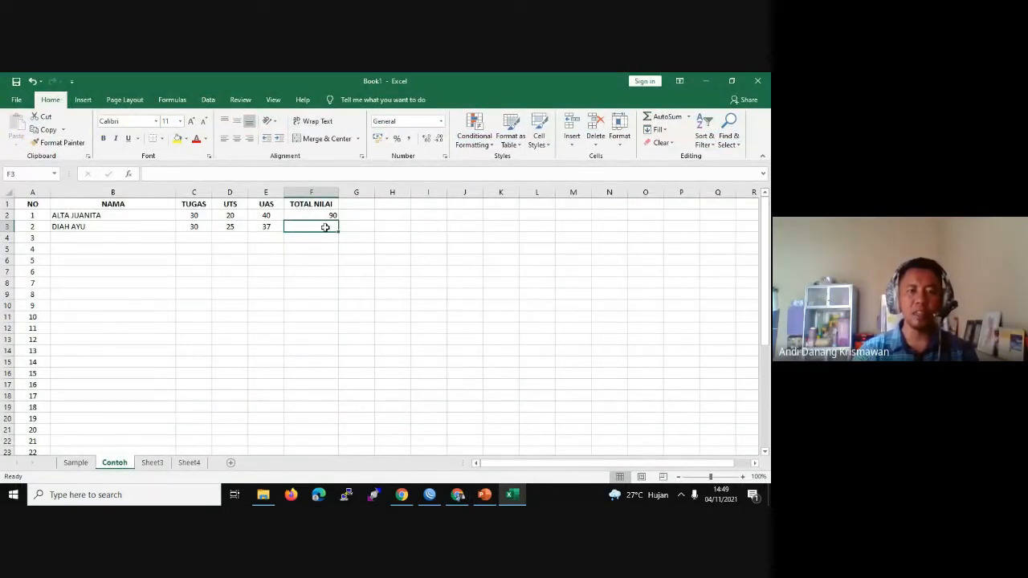
{"action": "left_click", "coordinate": [328, 216]}
Step: Copy the F2 total formula down to F3, then delete the copy
{"action": "left_click_drag", "start_coordinate": [338, 218], "coordinate": [339, 233]}
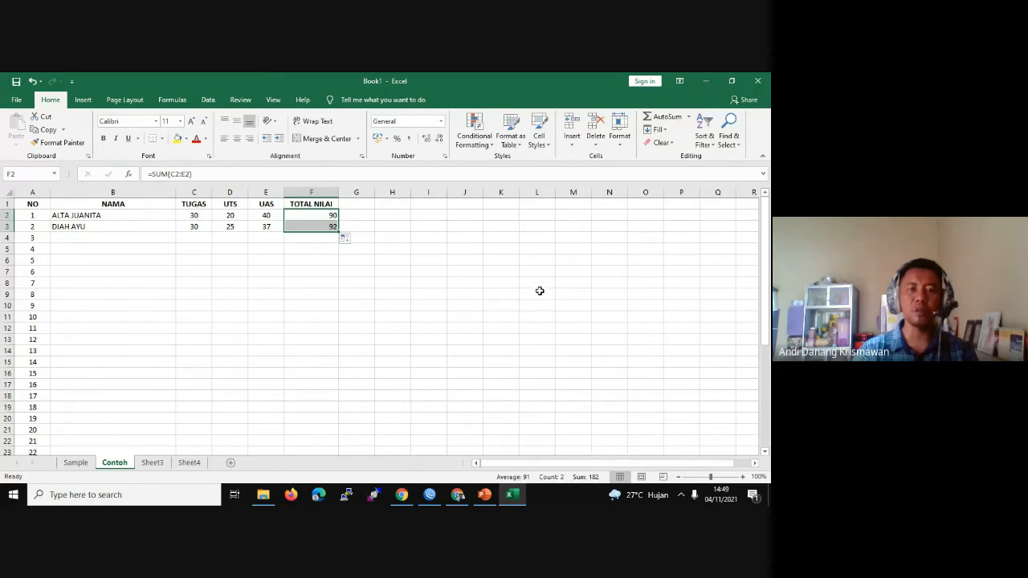
{"action": "left_click", "coordinate": [368, 224]}
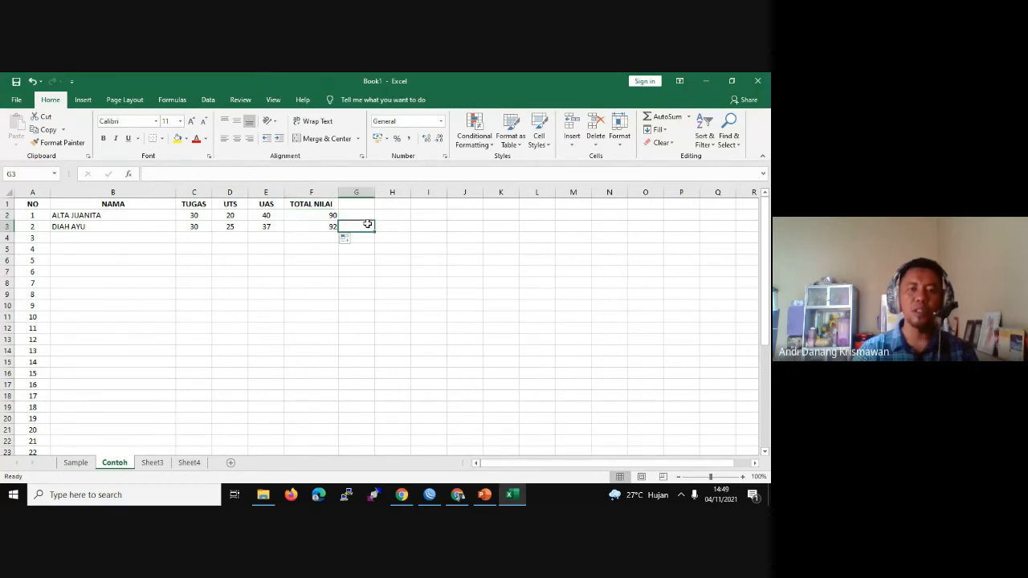
{"action": "double_click", "coordinate": [325, 227]}
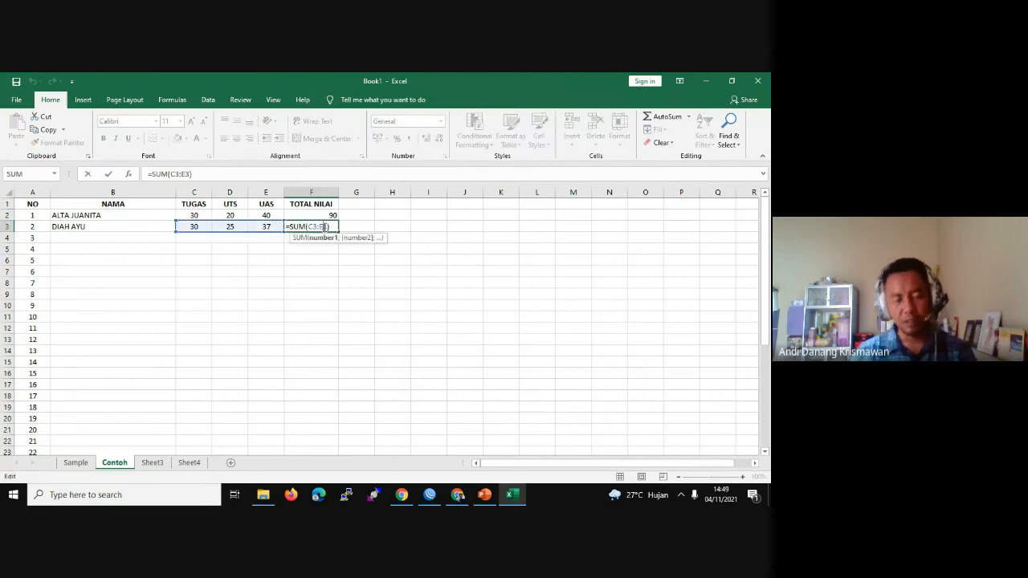
{"action": "triple_click", "coordinate": [325, 226]}
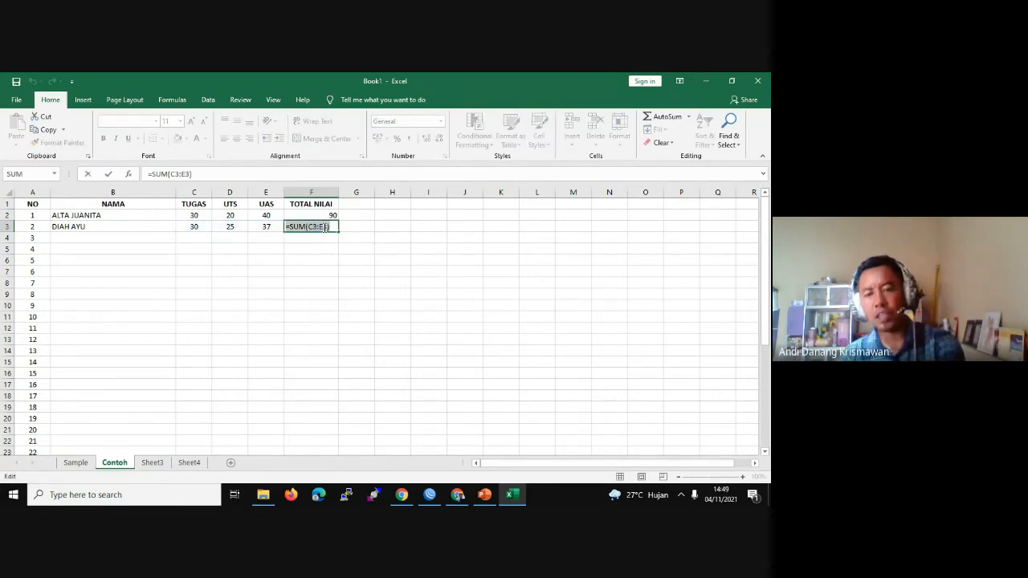
{"action": "key", "text": "Delete"}
Step: Copy the SUM formula from F2 to F3 again and check the second student's scores
{"action": "left_click", "coordinate": [329, 214]}
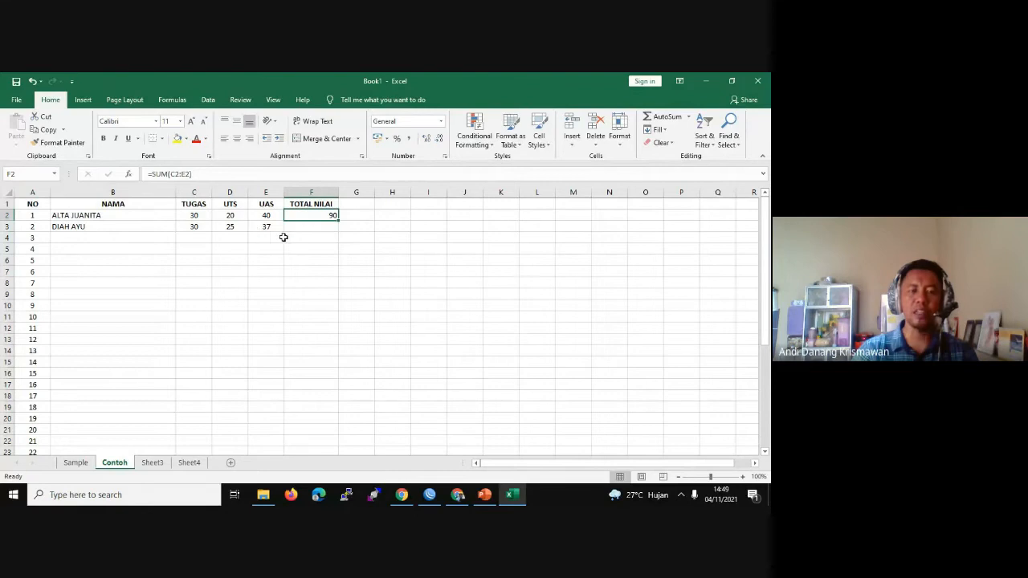
{"action": "left_click", "coordinate": [352, 215]}
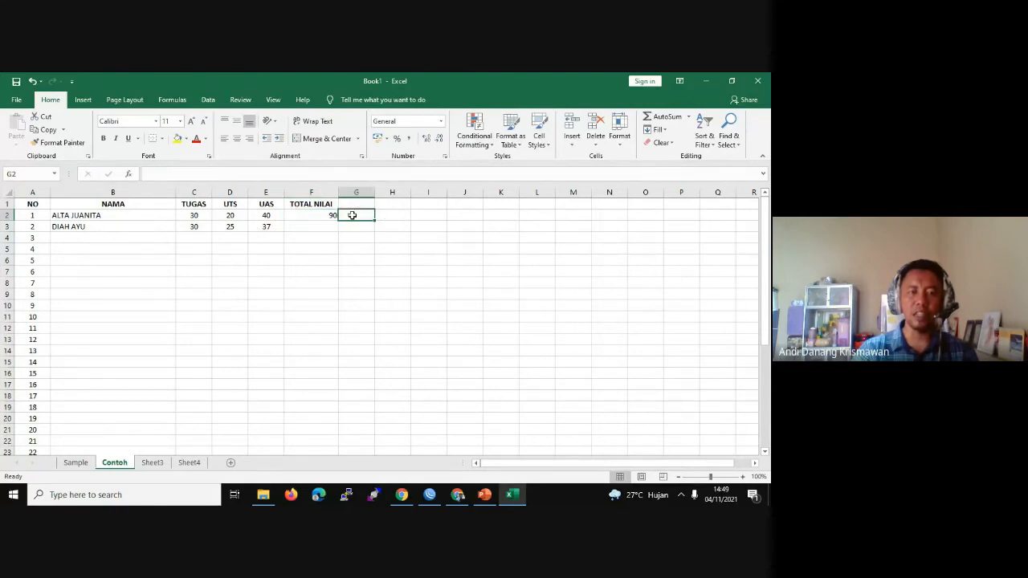
{"action": "left_click", "coordinate": [301, 218]}
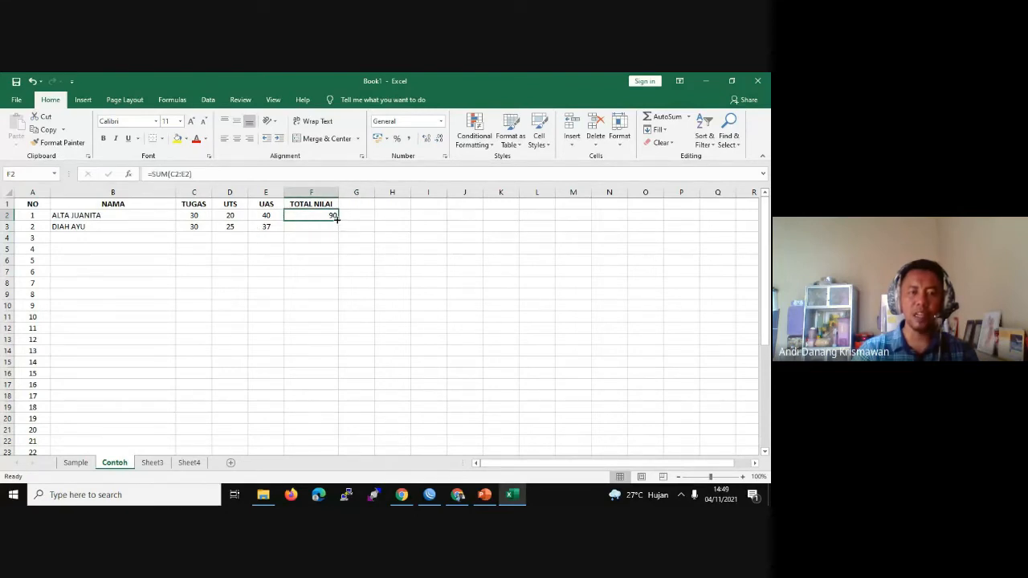
{"action": "left_click_drag", "start_coordinate": [337, 218], "coordinate": [337, 233]}
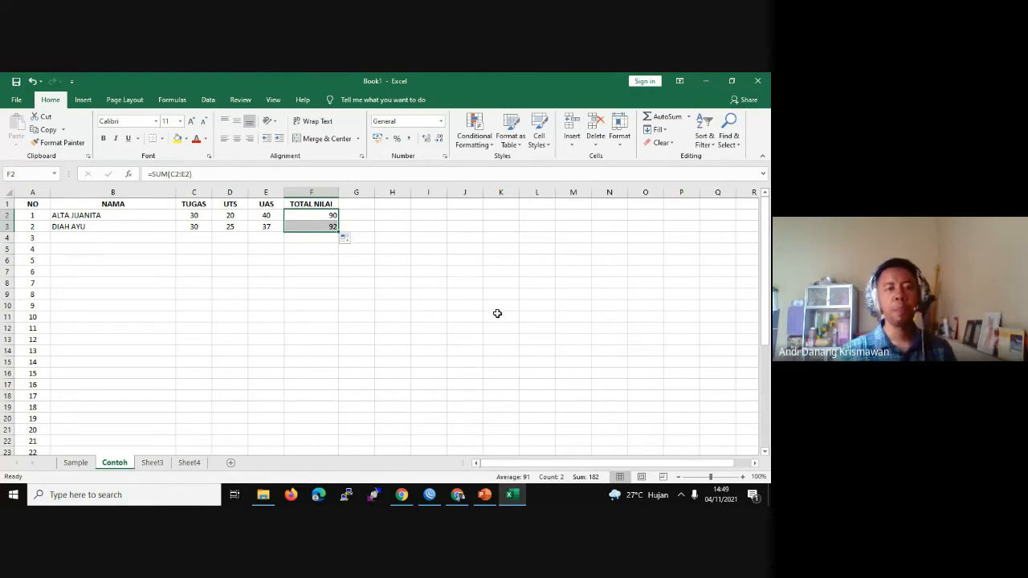
{"action": "left_click", "coordinate": [199, 227]}
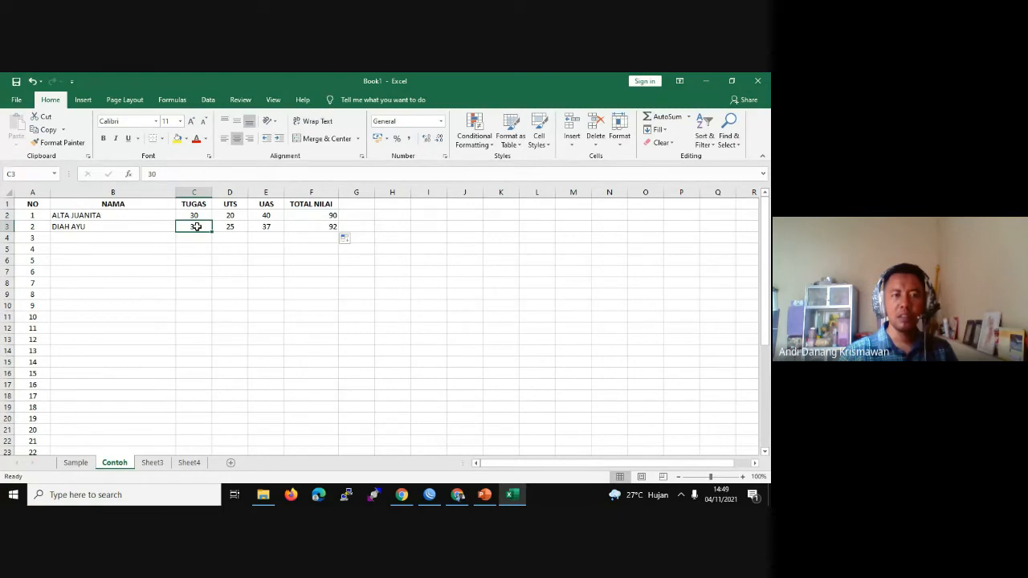
{"action": "left_click", "coordinate": [241, 228]}
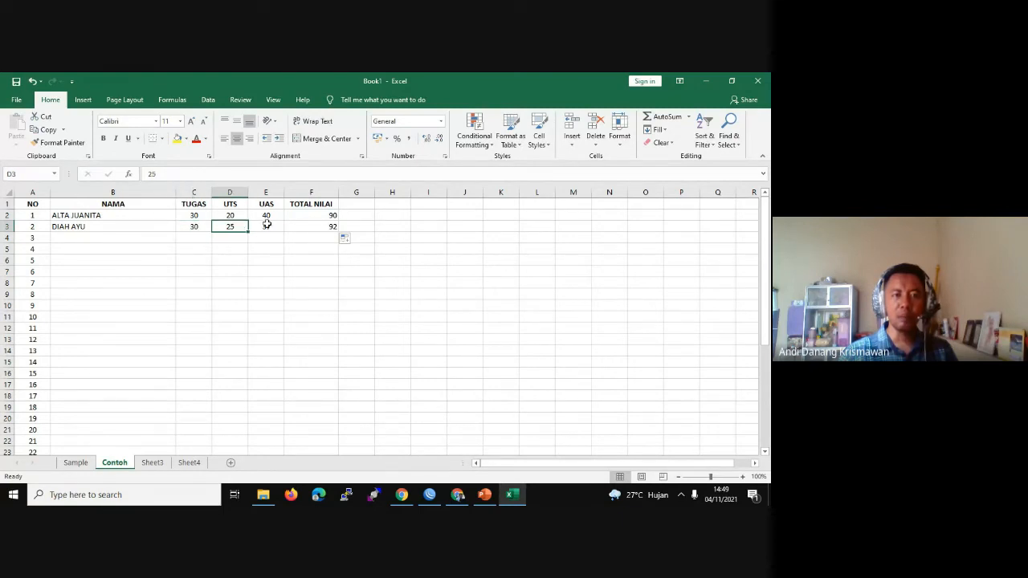
{"action": "left_click", "coordinate": [266, 225]}
{"action": "left_click", "coordinate": [330, 229]}
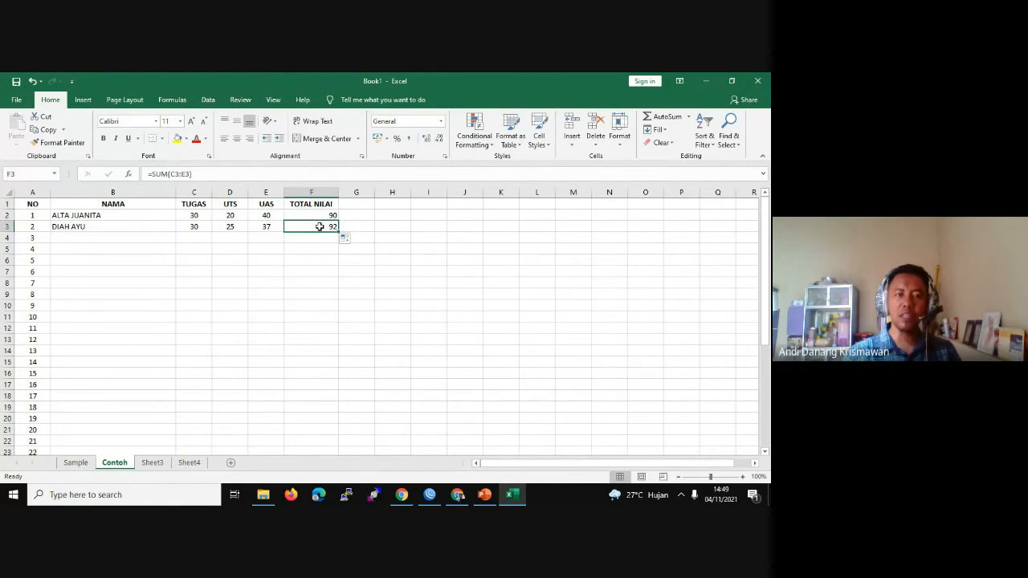
Step: Confirm F3's =SUM(C3:E3) formula, giving the second student a total of 92
{"action": "left_click", "coordinate": [178, 173]}
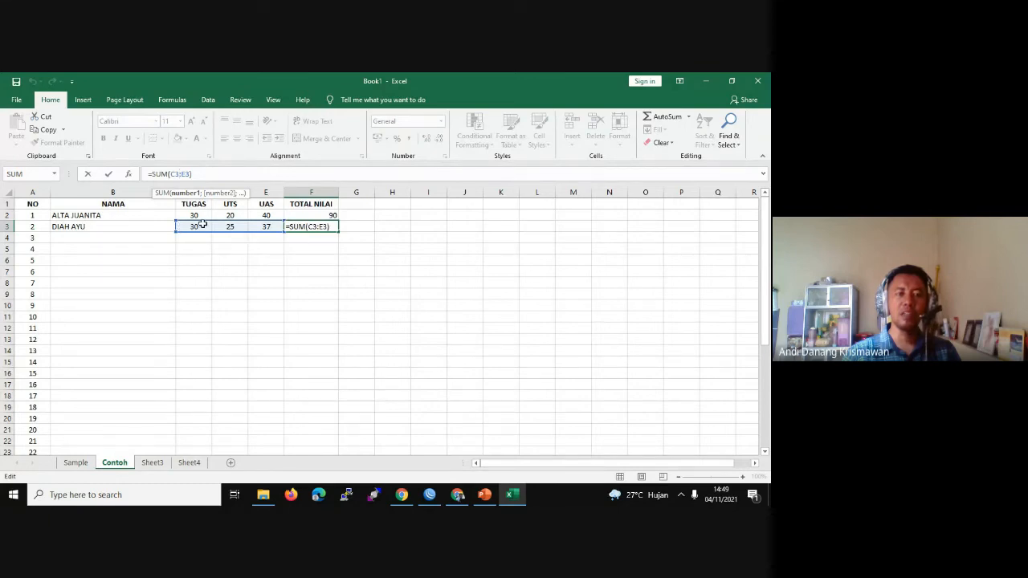
{"action": "scroll", "coordinate": [251, 216], "scroll_direction": "down", "scroll_amount": 1}
{"action": "scroll", "coordinate": [250, 215], "scroll_direction": "up", "scroll_amount": 1}
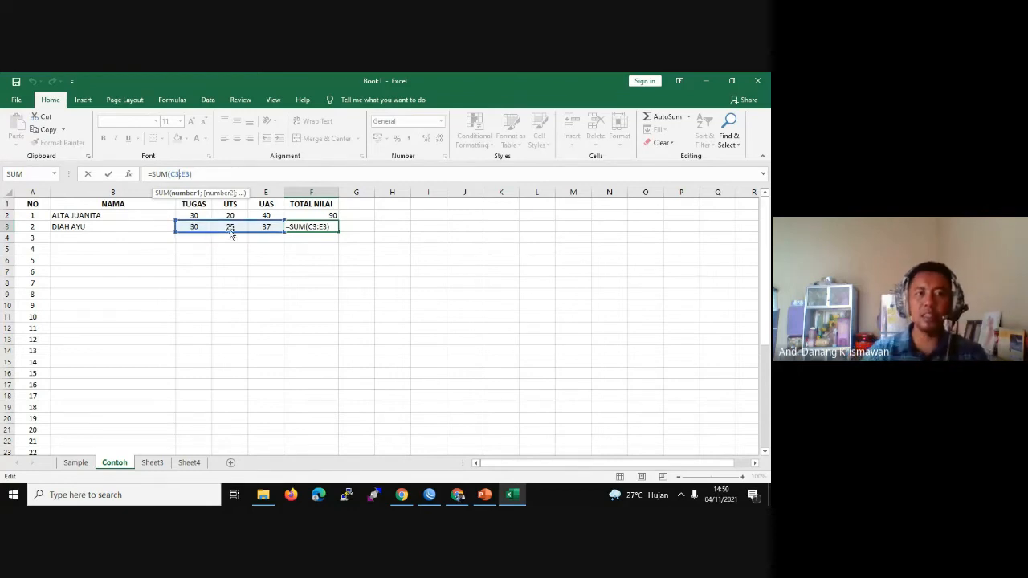
{"action": "key", "text": "Return"}
{"action": "left_click", "coordinate": [333, 225]}
{"action": "left_click", "coordinate": [333, 213]}
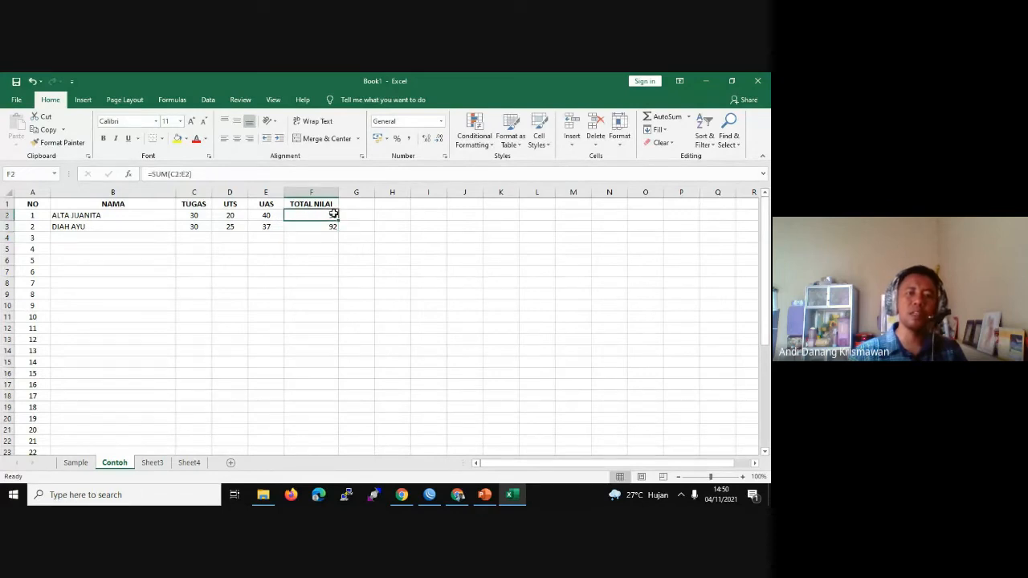
Step: Enter the third student's name in B4 with scores 20, 20 and 40
{"action": "left_click", "coordinate": [95, 239]}
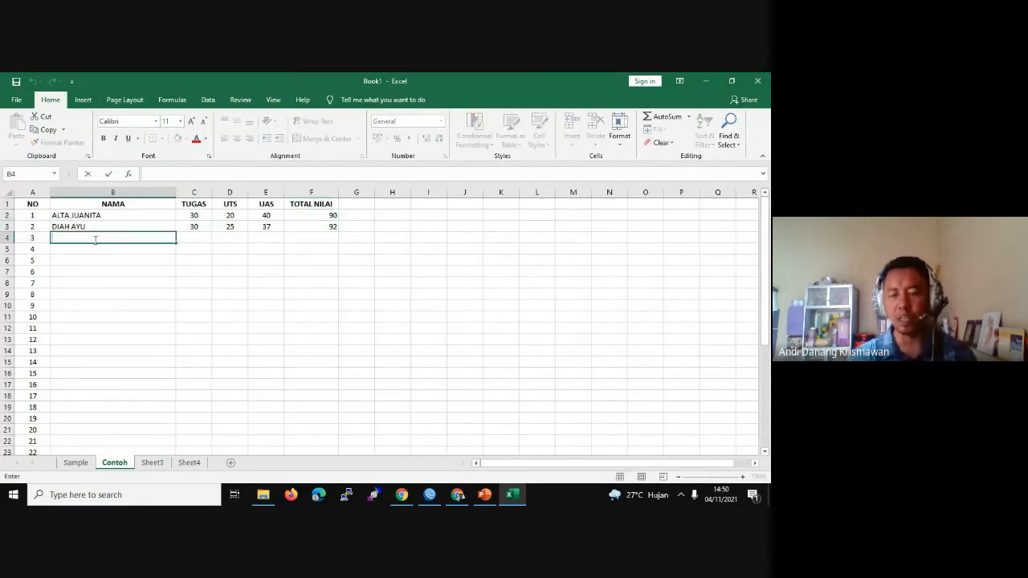
{"action": "type", "text": "PATRI"}
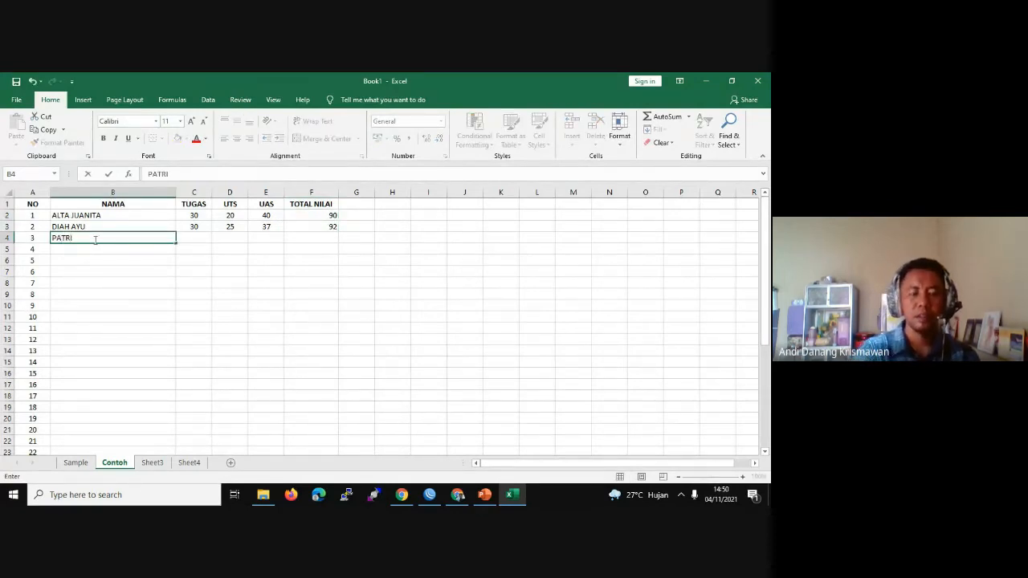
{"action": "type", "text": "A"}
{"action": "key", "text": "Tab"}
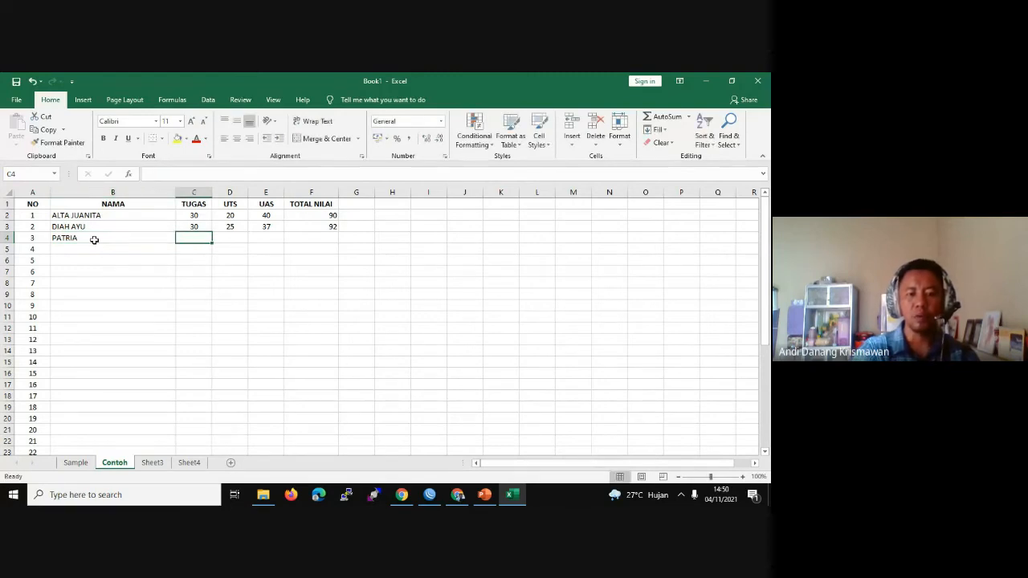
{"action": "type", "text": "20"}
{"action": "key", "text": "Tab"}
{"action": "type", "text": "20"}
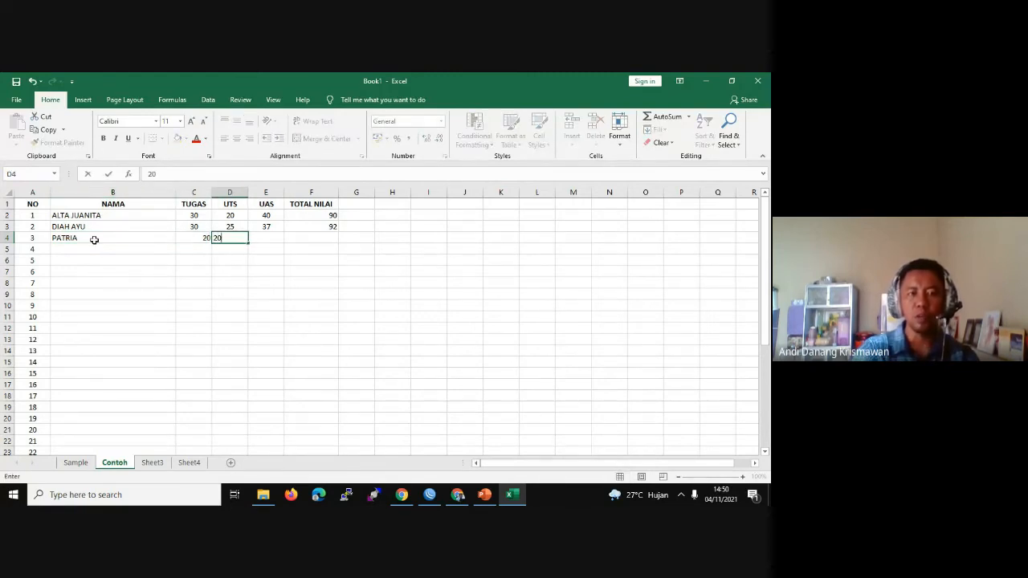
{"action": "key", "text": "Tab"}
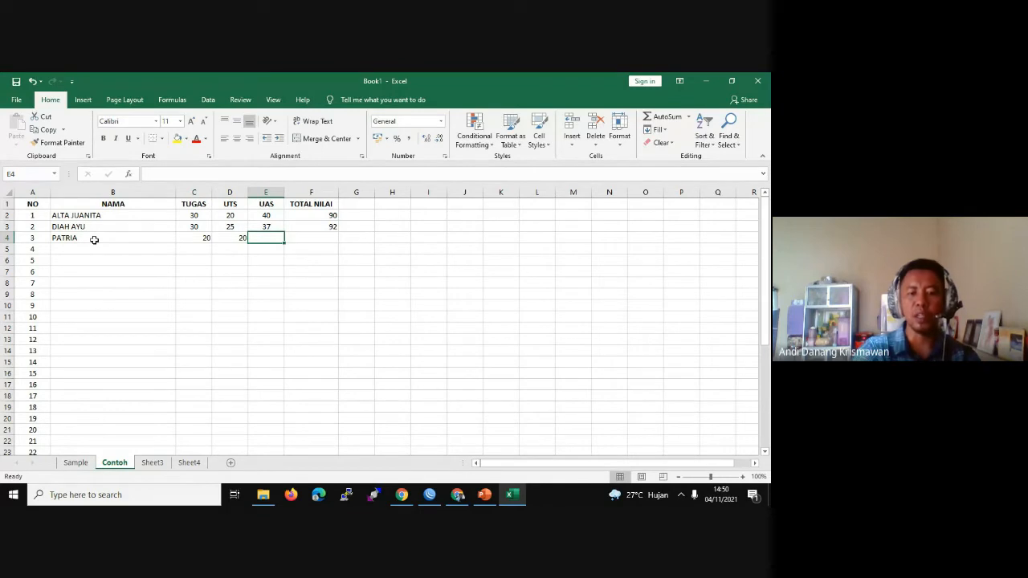
{"action": "type", "text": "60"}
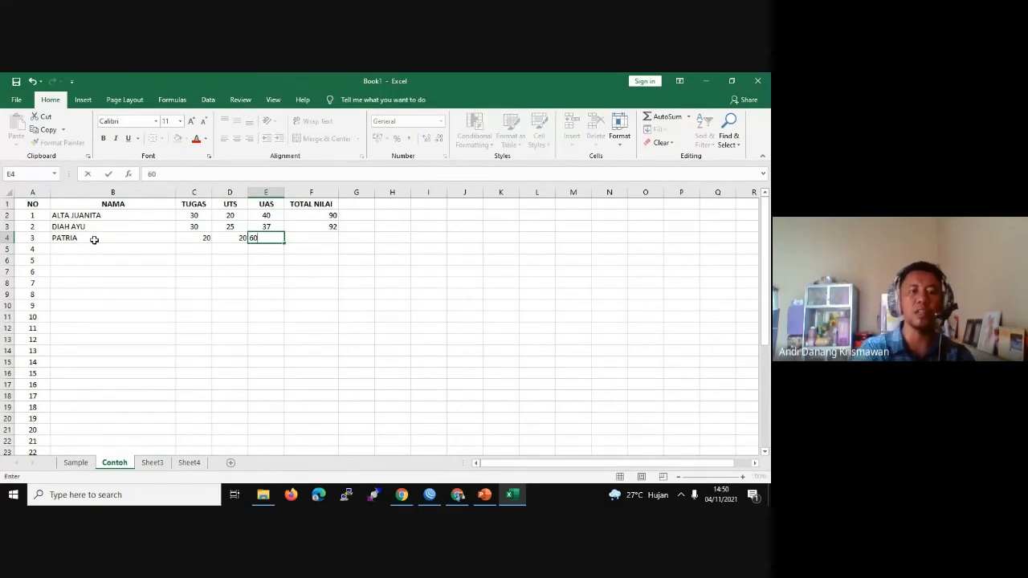
{"action": "key", "text": "BackSpace"}
{"action": "key", "text": "BackSpace"}
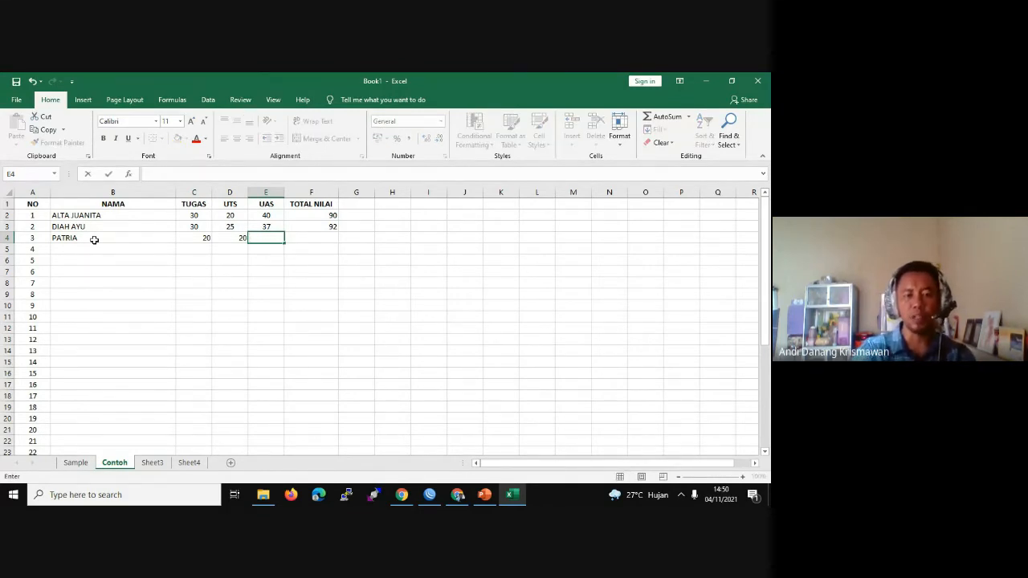
{"action": "type", "text": "40"}
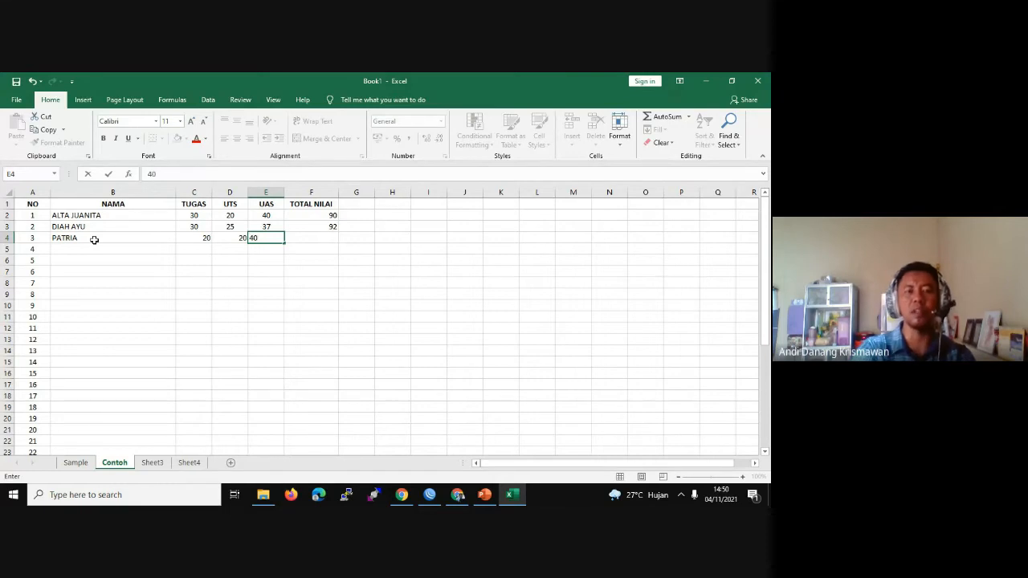
{"action": "key", "text": "Tab"}
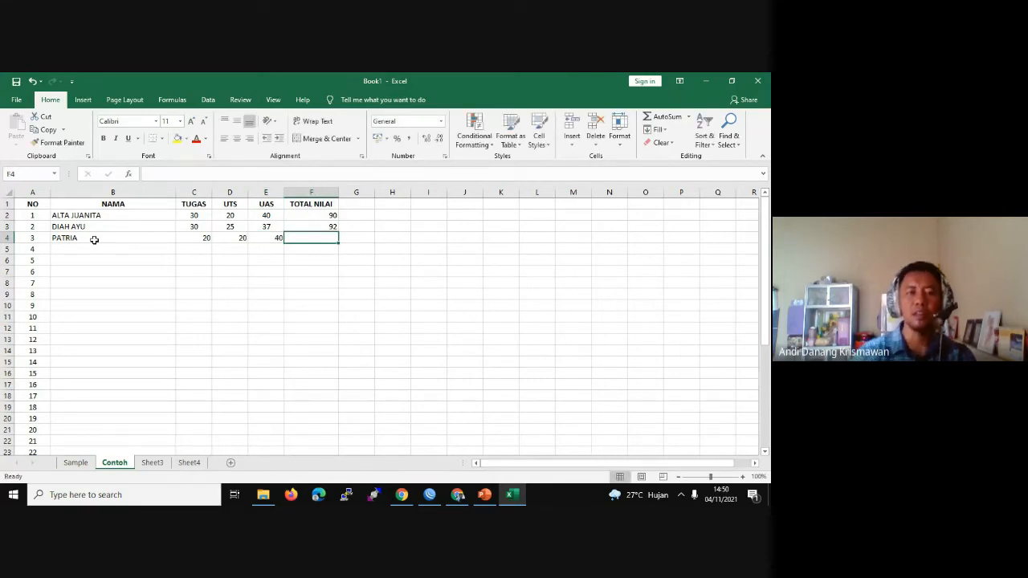
Step: Centre the new scores and fill the SUM total down to F4, giving 80
{"action": "left_click", "coordinate": [207, 237]}
{"action": "left_click", "coordinate": [272, 238], "text": "shift"}
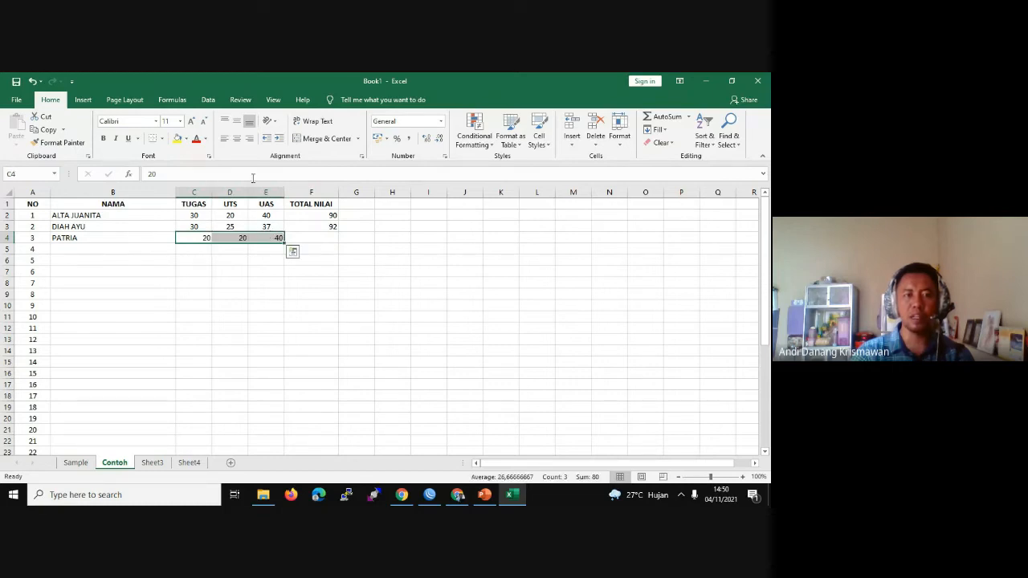
{"action": "left_click", "coordinate": [236, 138]}
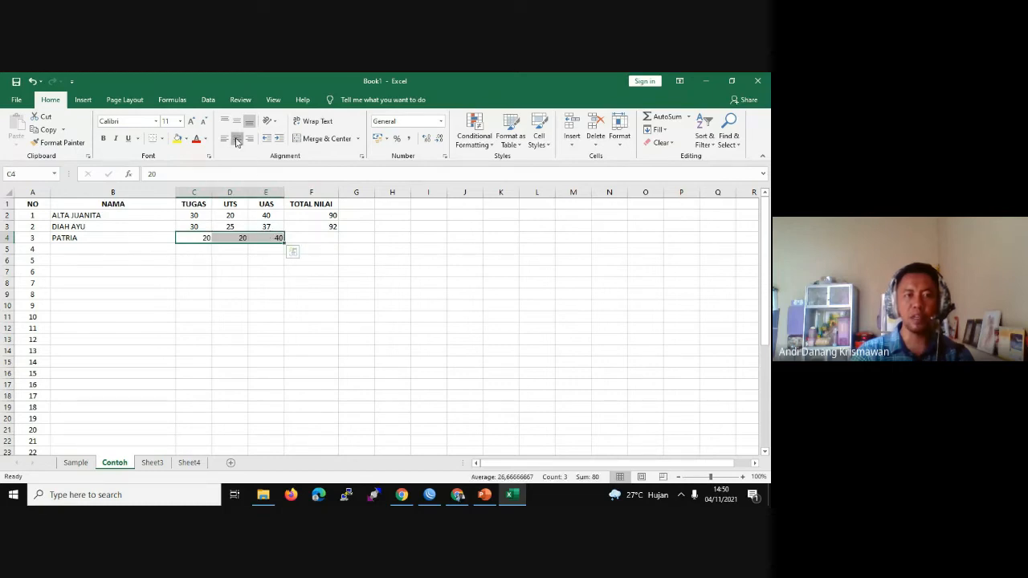
{"action": "left_click", "coordinate": [322, 227]}
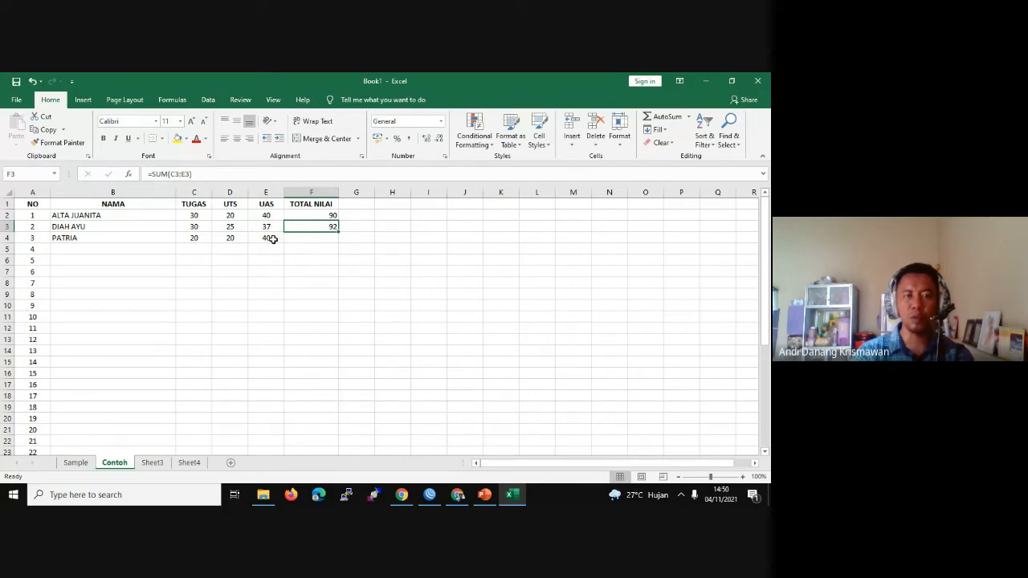
{"action": "left_click_drag", "start_coordinate": [338, 232], "coordinate": [339, 247]}
{"action": "left_click", "coordinate": [356, 236]}
{"action": "left_click", "coordinate": [314, 236]}
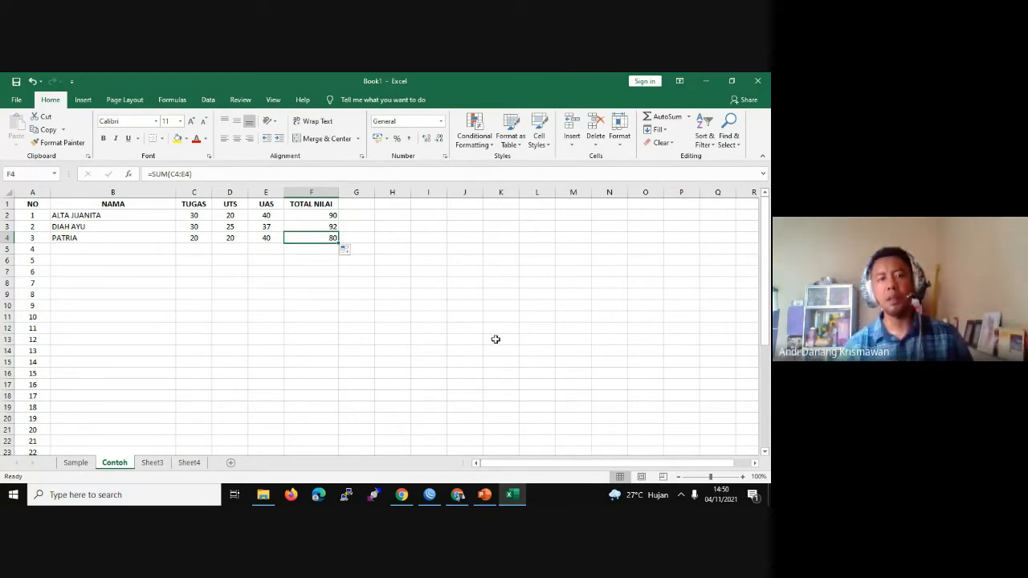
Step: Glance at the PowerPoint slides and return to the spreadsheet
{"action": "left_click", "coordinate": [486, 495]}
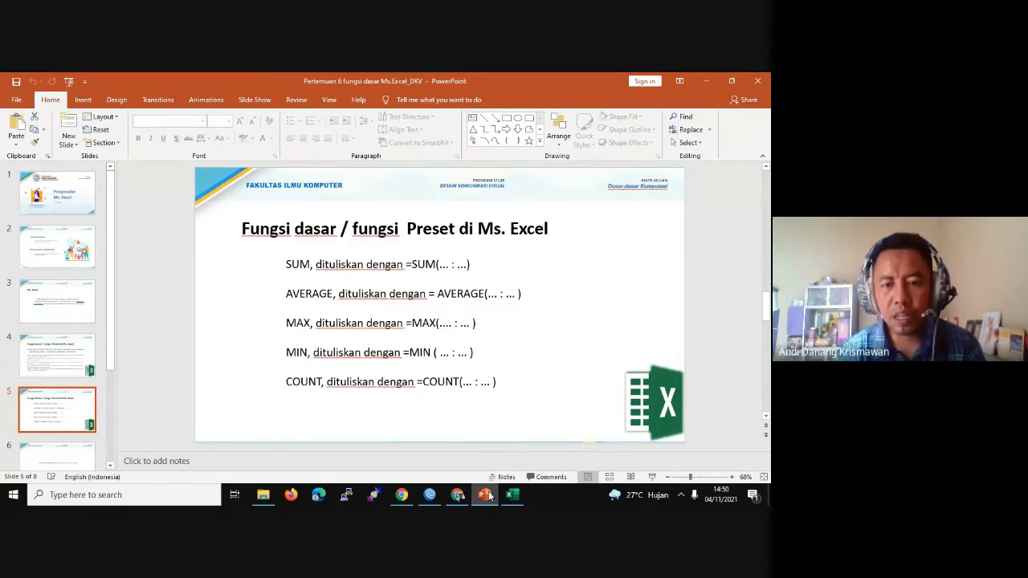
{"action": "left_click", "coordinate": [489, 495]}
{"action": "left_click", "coordinate": [363, 204]}
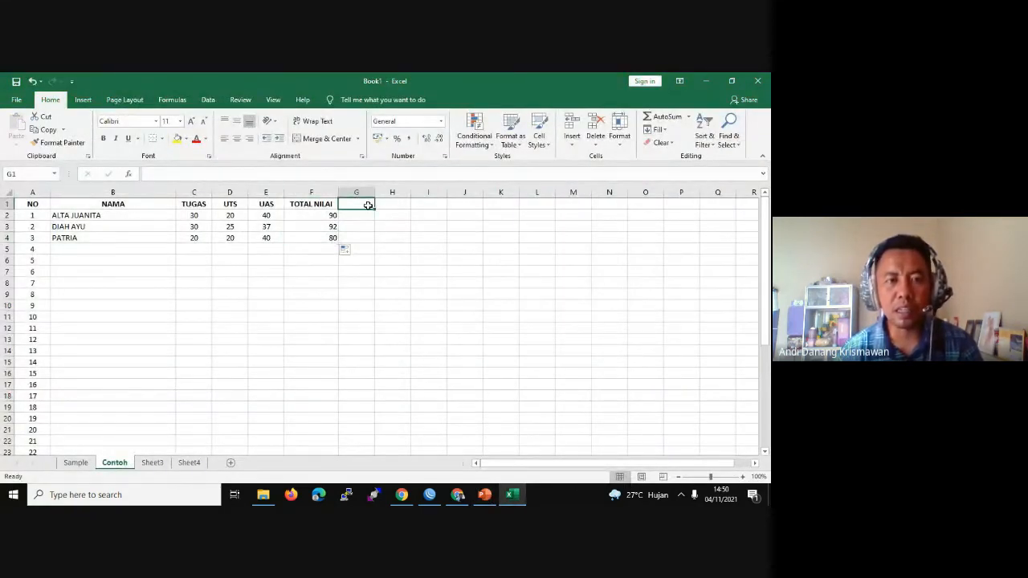
Step: Head column G with a bold AVERAGE label and widen the column to fit
{"action": "double_click", "coordinate": [367, 206]}
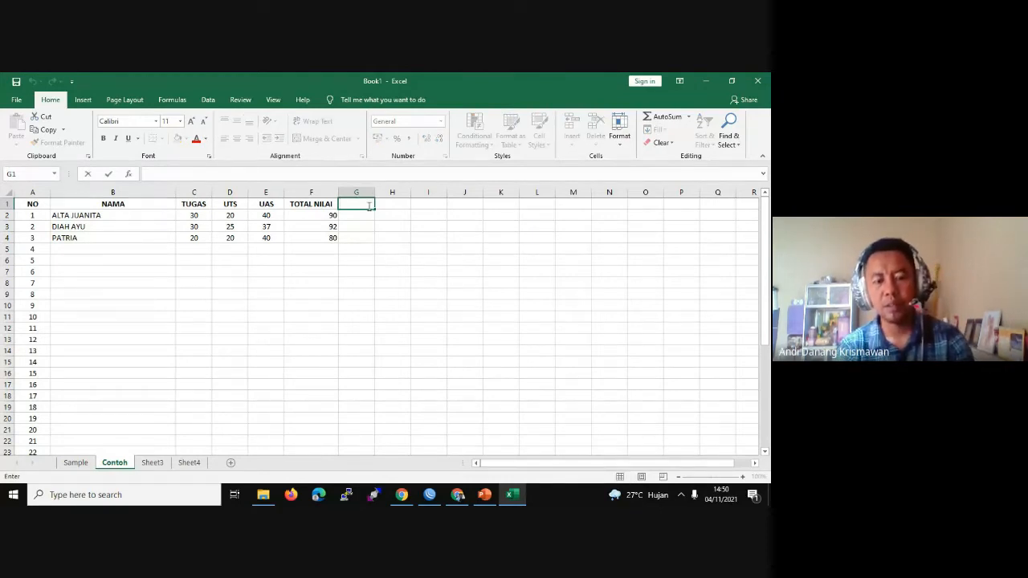
{"action": "type", "text": "AVERE"}
{"action": "key", "text": "BackSpace"}
{"action": "key", "text": "BackSpace"}
{"action": "key", "text": "BackSpace"}
{"action": "key", "text": "BackSpace"}
{"action": "key", "text": "BackSpace"}
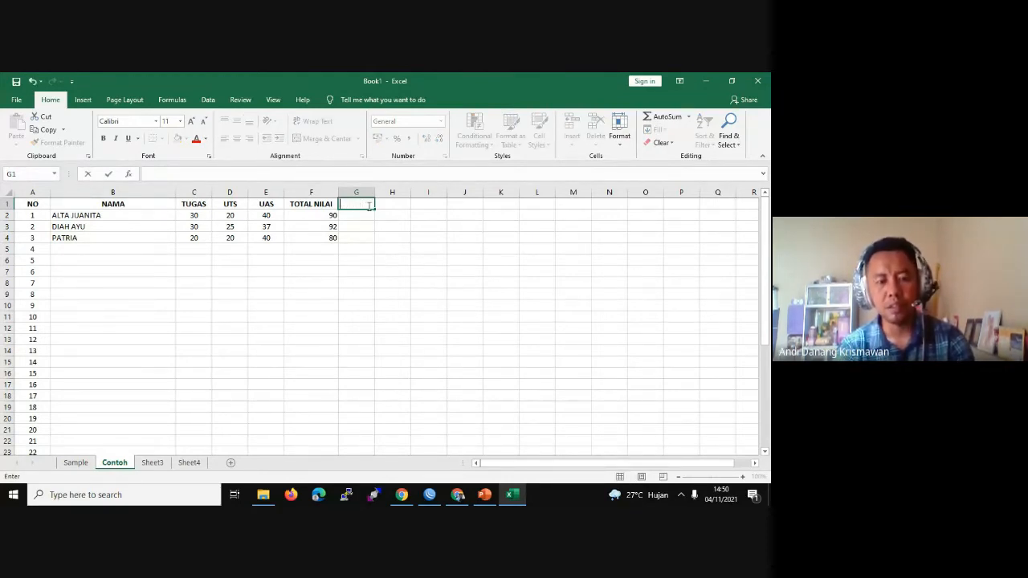
{"action": "key", "text": "ctrl+b"}
{"action": "type", "text": "AV"}
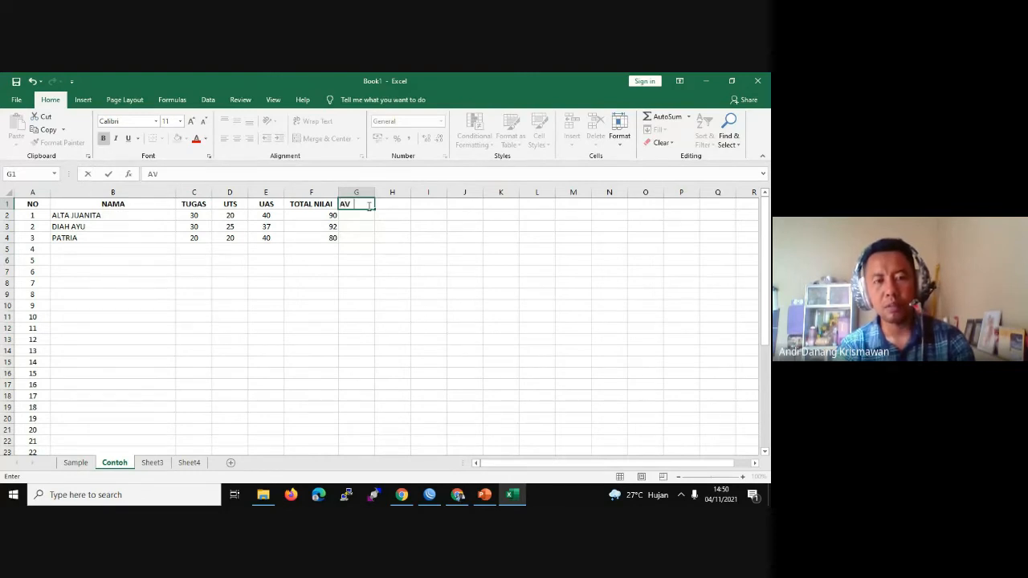
{"action": "type", "text": "ERAGE"}
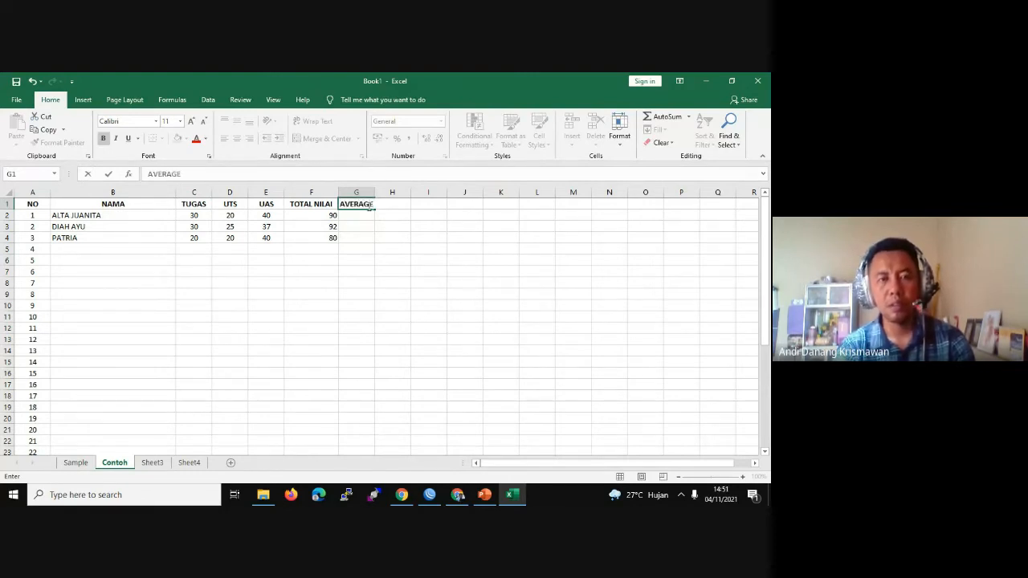
{"action": "key", "text": "F2"}
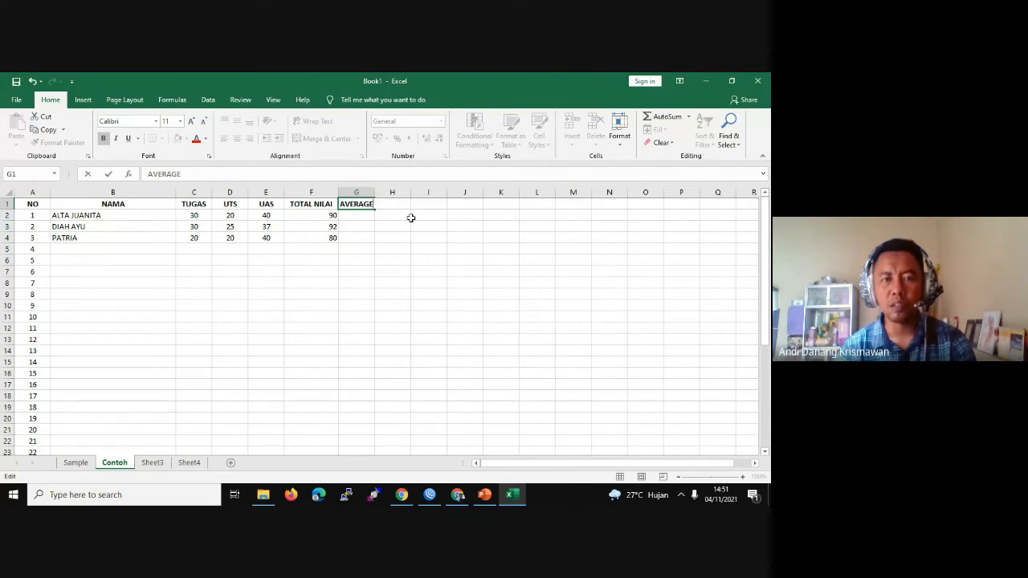
{"action": "left_click", "coordinate": [410, 217]}
{"action": "left_click_drag", "start_coordinate": [375, 192], "coordinate": [399, 193]}
Step: Enter =AVERAGE(C2:E2) in G2, showing 30 for the first student
{"action": "left_click", "coordinate": [384, 215]}
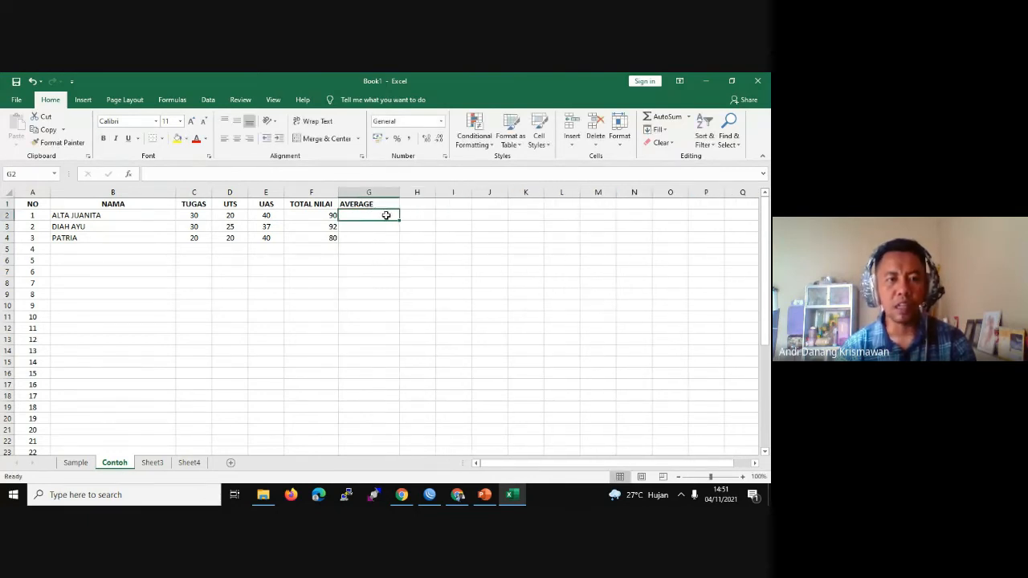
{"action": "type", "text": "="}
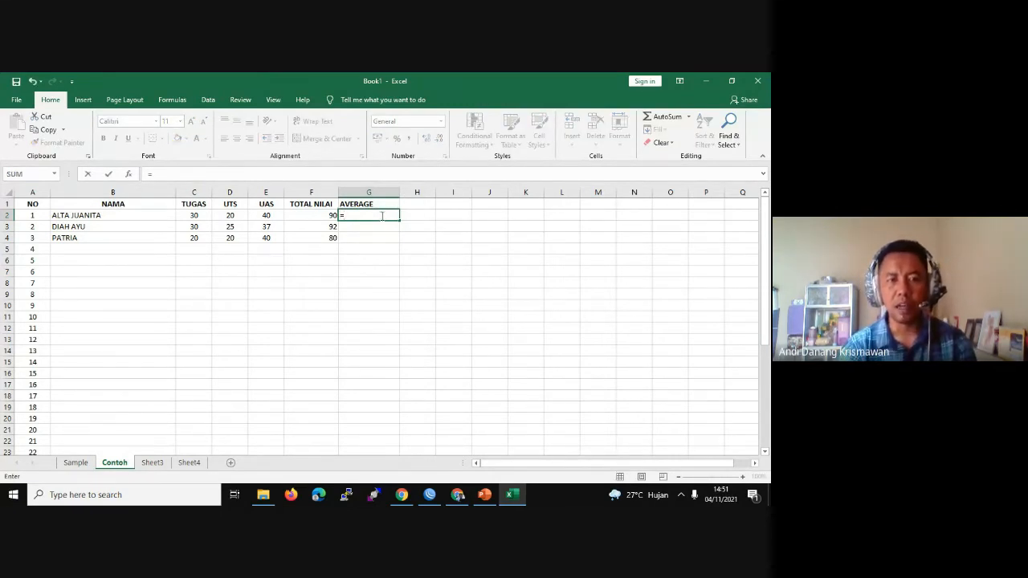
{"action": "type", "text": "A"}
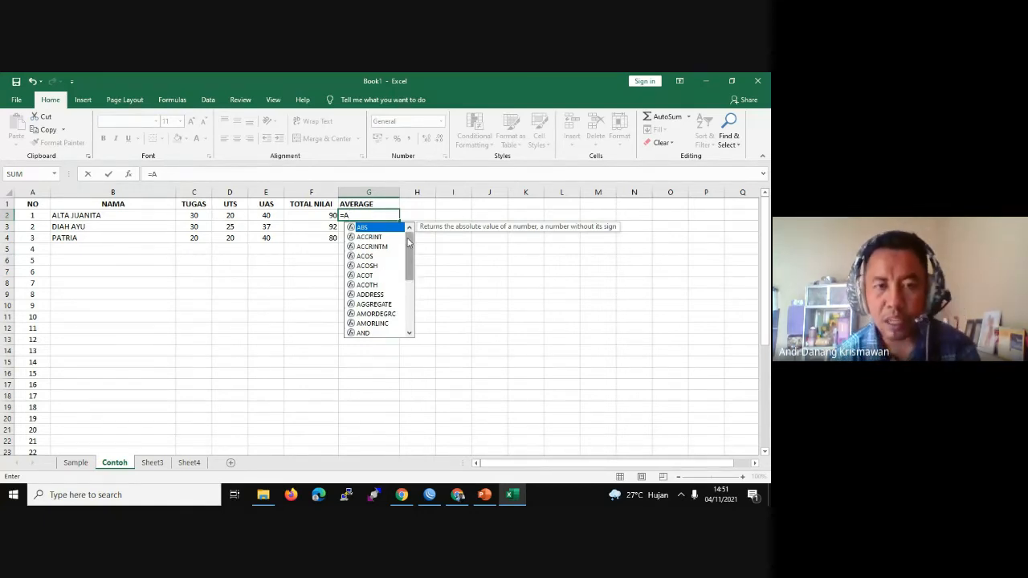
{"action": "type", "text": "V"}
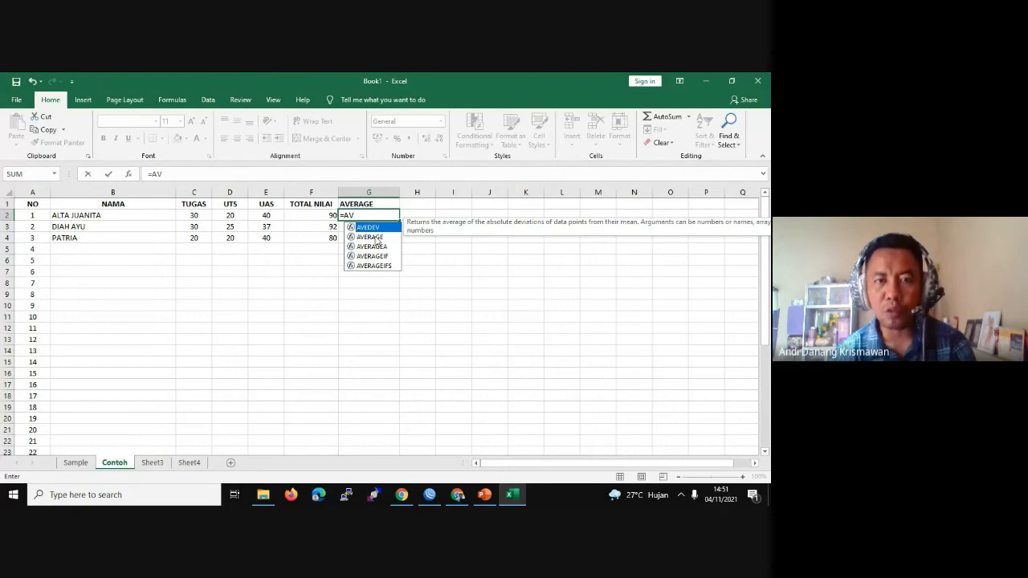
{"action": "double_click", "coordinate": [374, 237]}
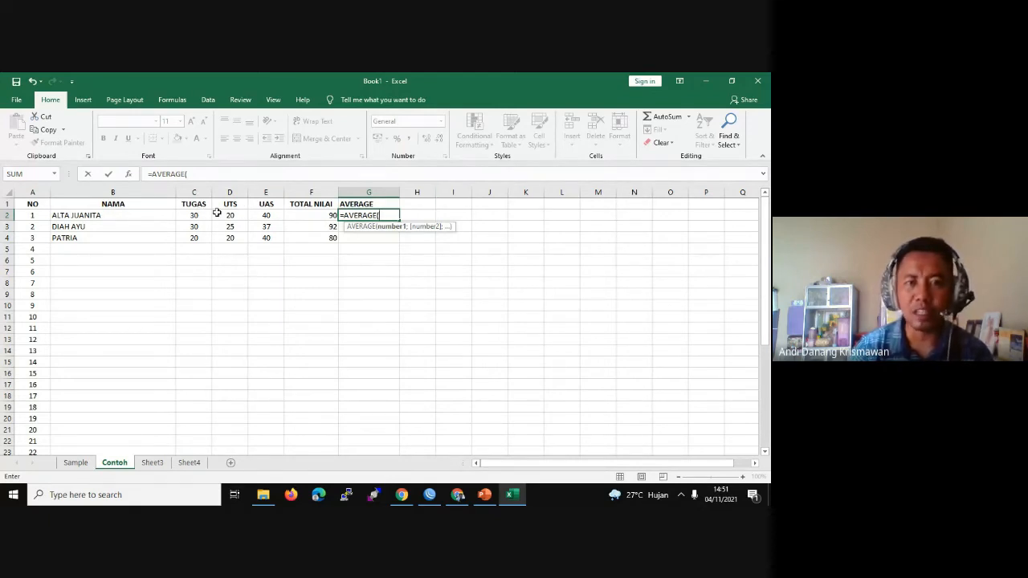
{"action": "left_click_drag", "start_coordinate": [196, 215], "coordinate": [255, 215]}
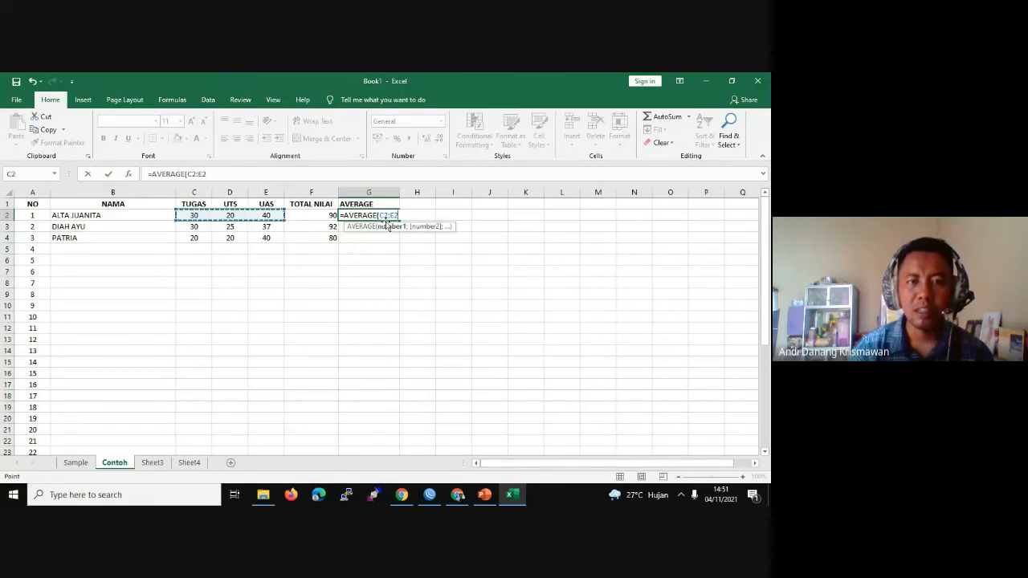
{"action": "type", "text": ")"}
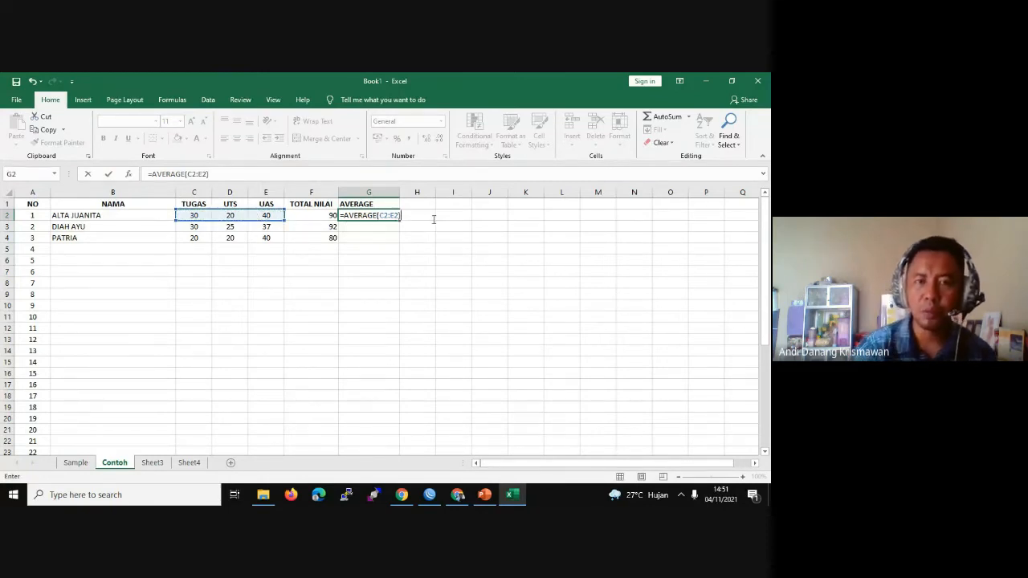
{"action": "key", "text": "Return"}
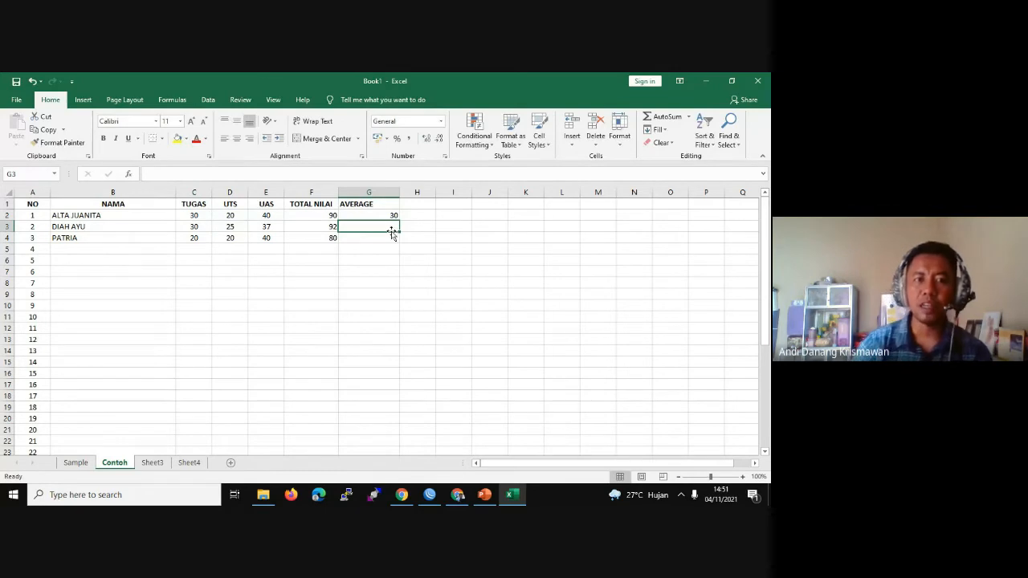
{"action": "left_click", "coordinate": [394, 218]}
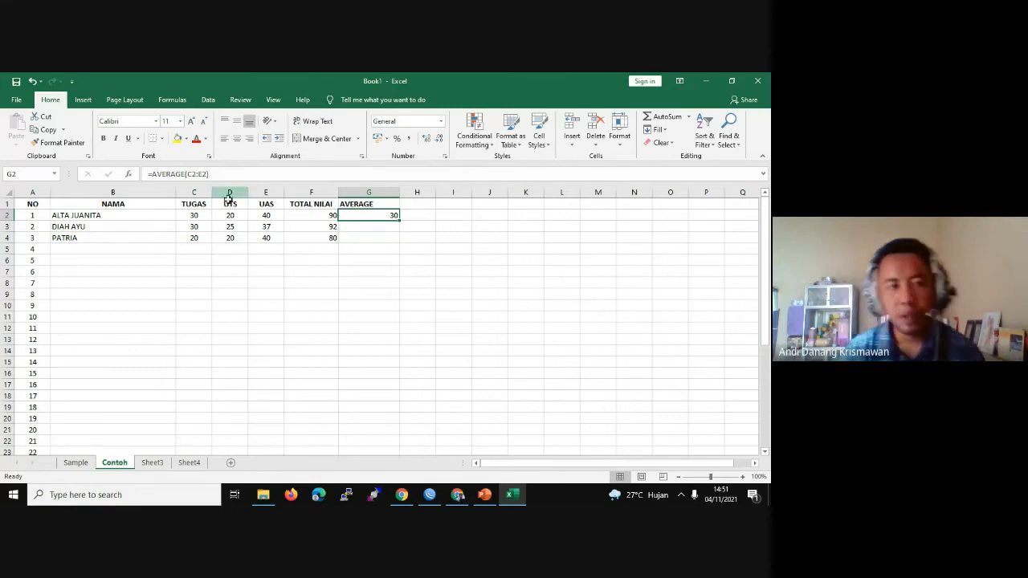
Step: Review the first student's scores and copy G2's AVERAGE formula down to G3:G4
{"action": "left_click", "coordinate": [205, 215]}
{"action": "left_click", "coordinate": [232, 215]}
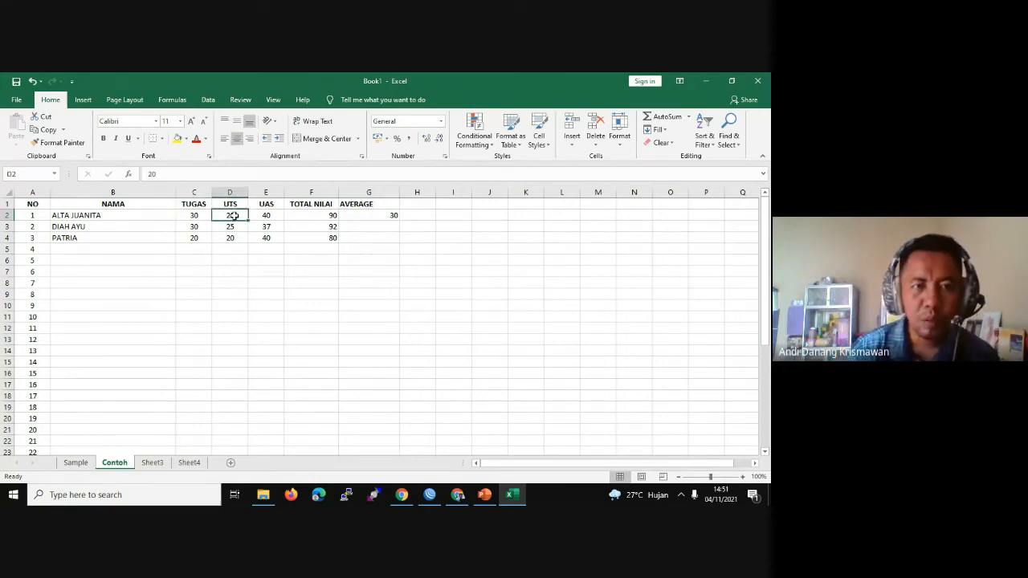
{"action": "left_click", "coordinate": [271, 215]}
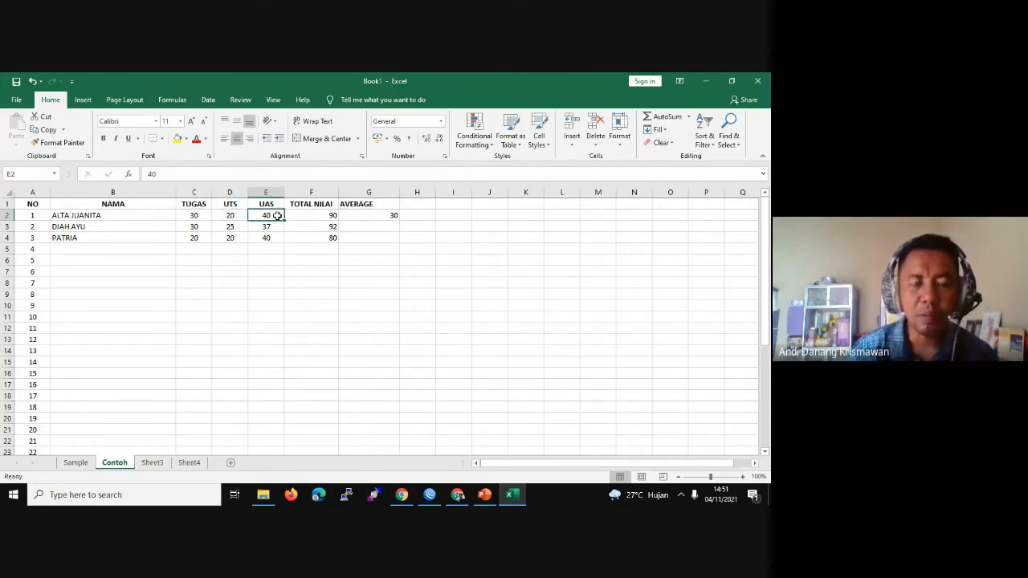
{"action": "left_click", "coordinate": [196, 216]}
{"action": "left_click", "coordinate": [228, 215]}
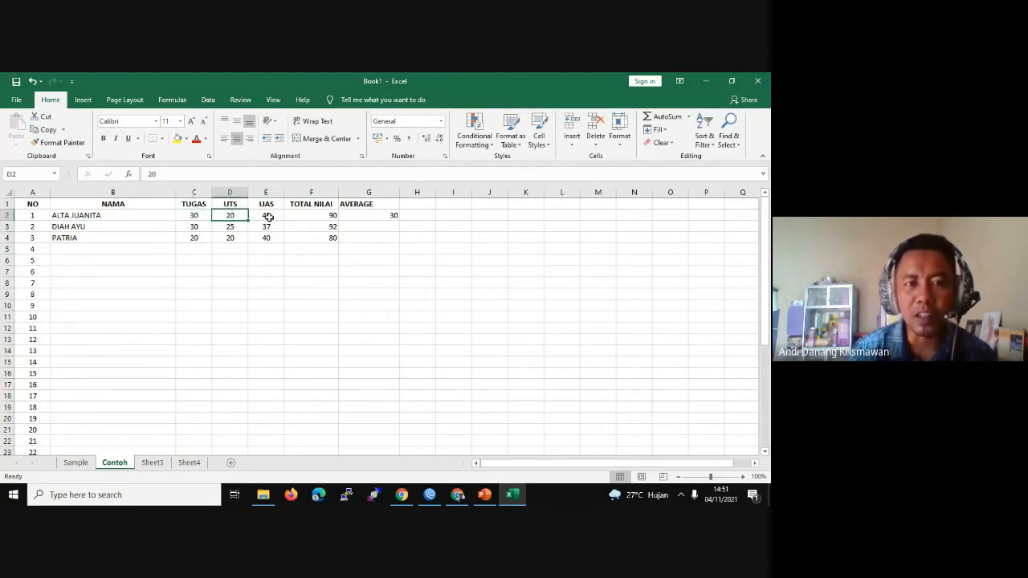
{"action": "left_click", "coordinate": [269, 218]}
{"action": "left_click", "coordinate": [231, 216]}
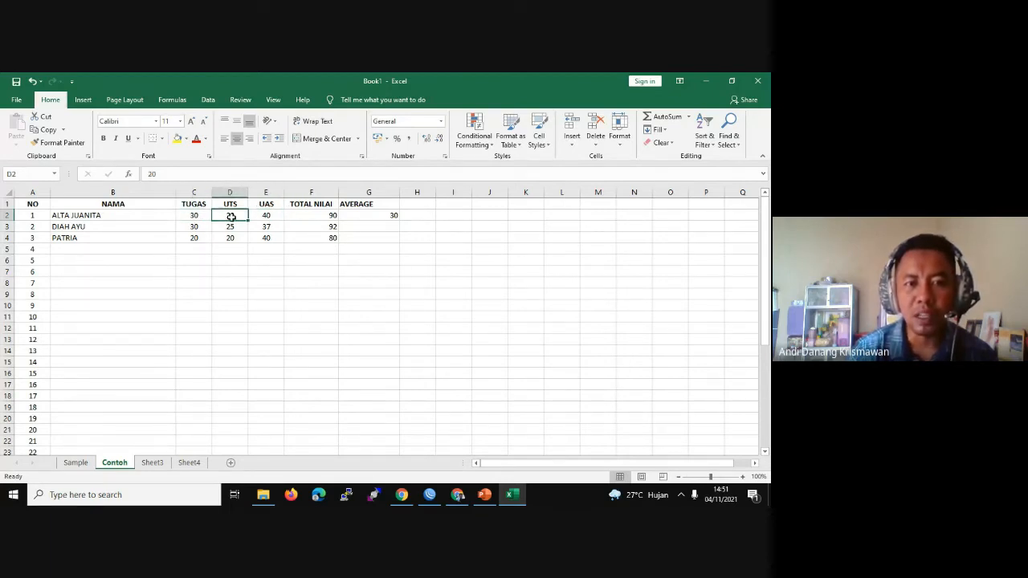
{"action": "left_click", "coordinate": [393, 216]}
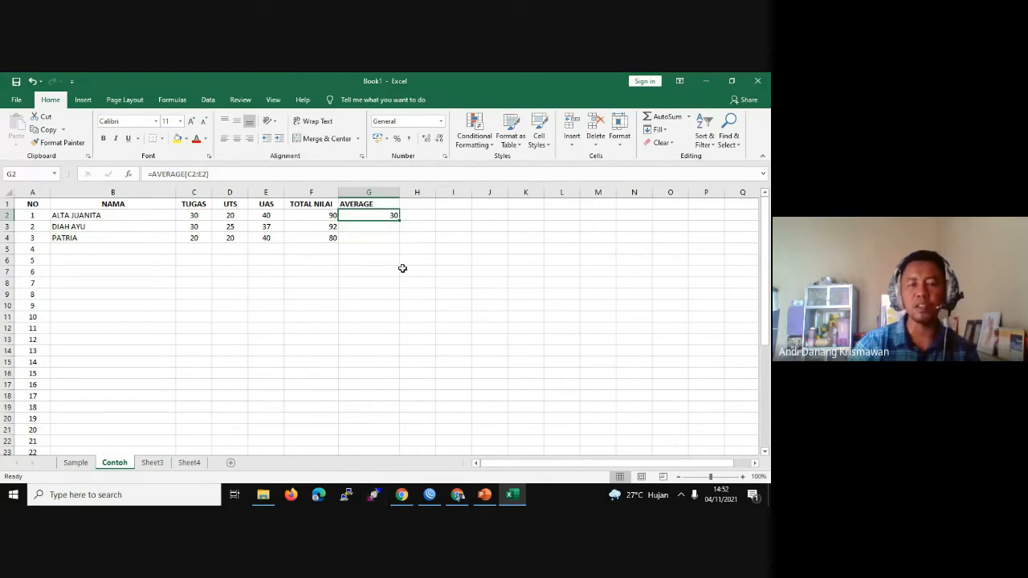
{"action": "left_click_drag", "start_coordinate": [397, 219], "coordinate": [397, 240]}
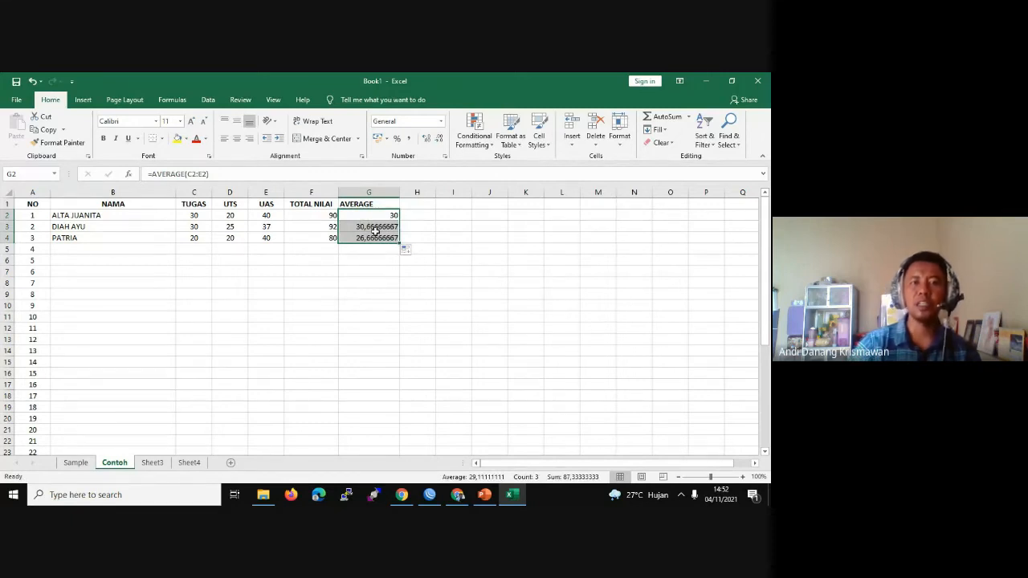
Step: Verify the copied averages 30,66666667 in G3 and 26,66666667 in G4
{"action": "left_click", "coordinate": [193, 226]}
{"action": "left_click", "coordinate": [237, 224]}
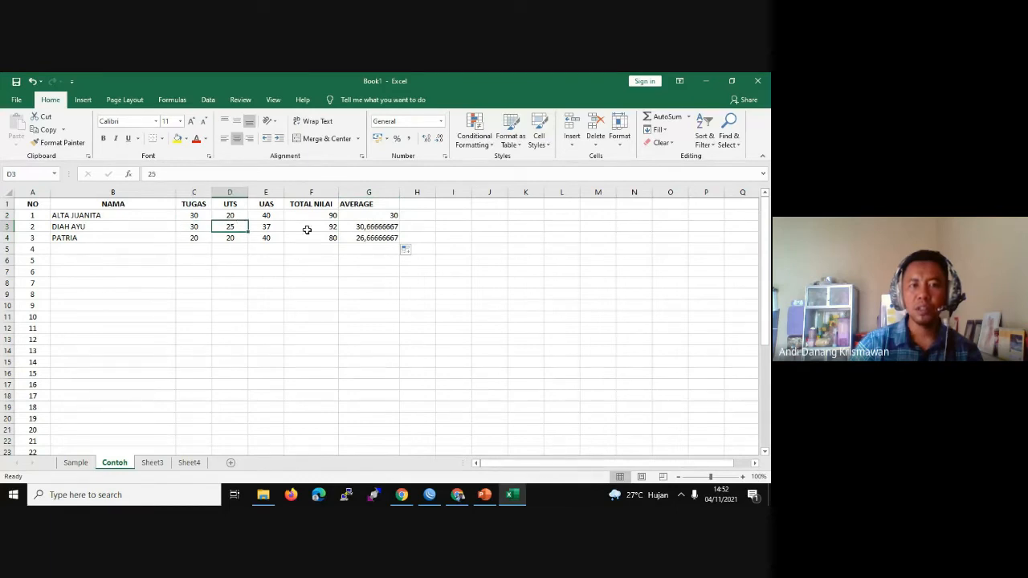
{"action": "left_click", "coordinate": [267, 229]}
{"action": "left_click", "coordinate": [366, 227]}
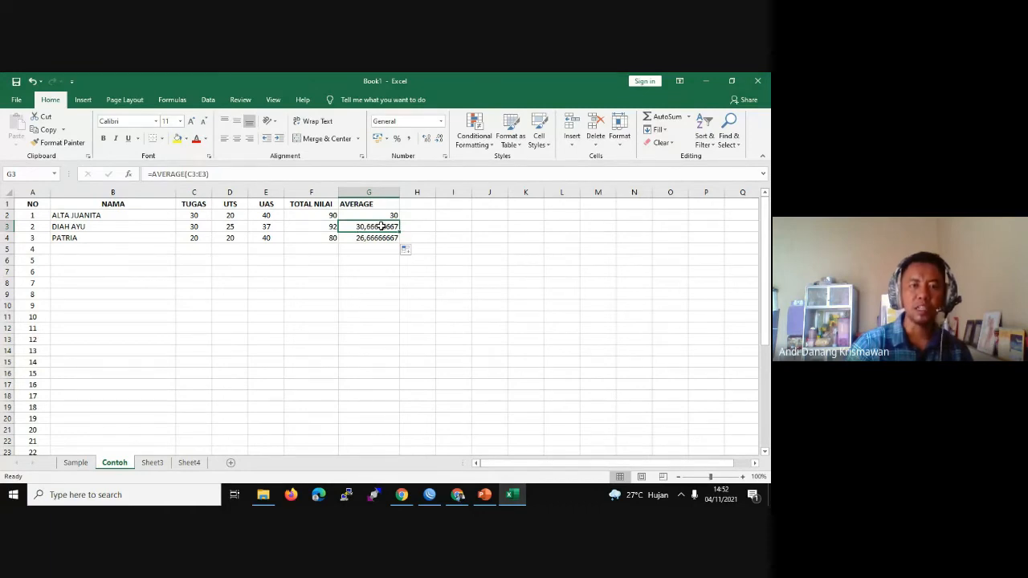
{"action": "left_click", "coordinate": [207, 241]}
{"action": "left_click", "coordinate": [369, 239]}
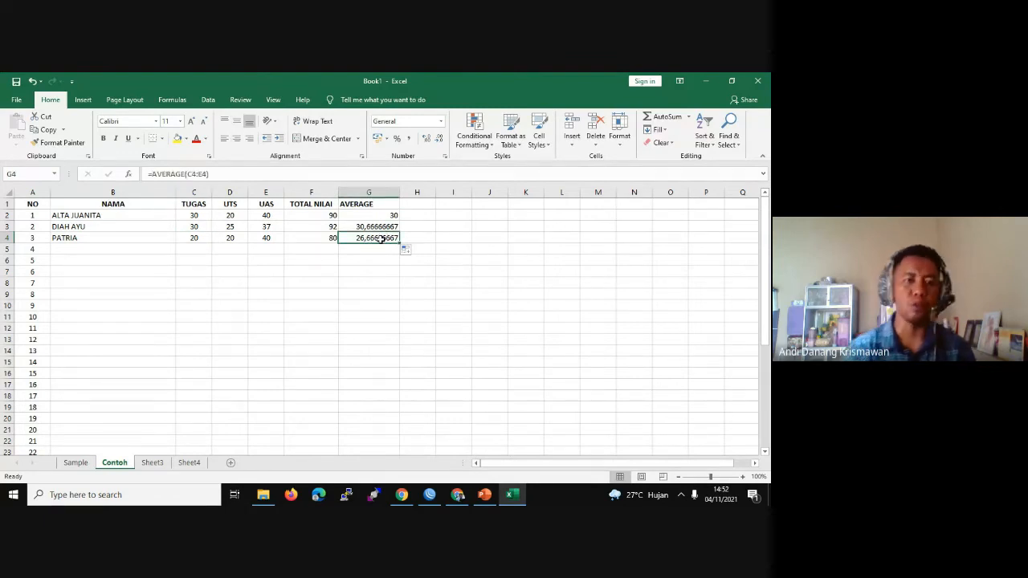
{"action": "left_click", "coordinate": [458, 495]}
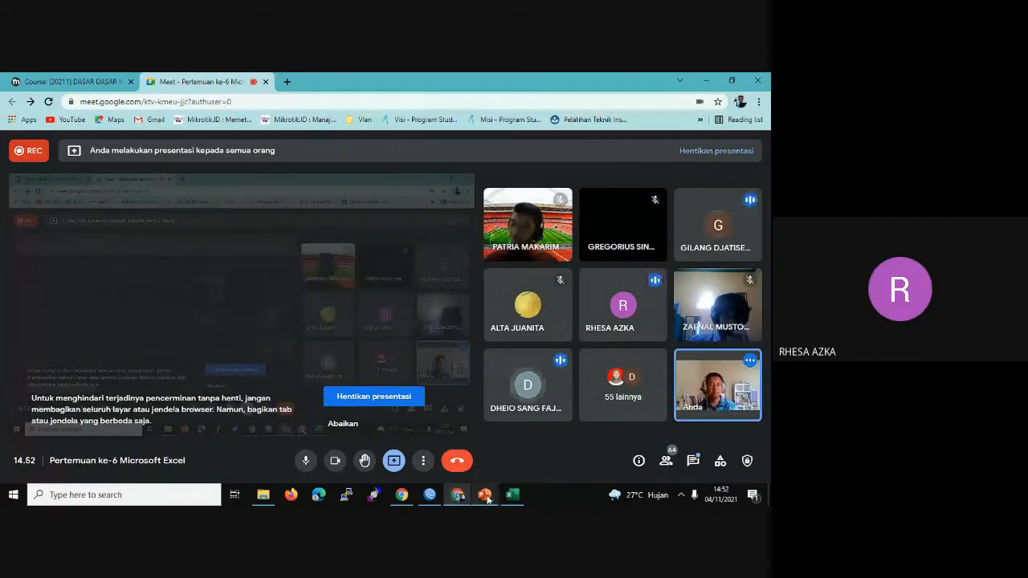
{"action": "left_click", "coordinate": [485, 495]}
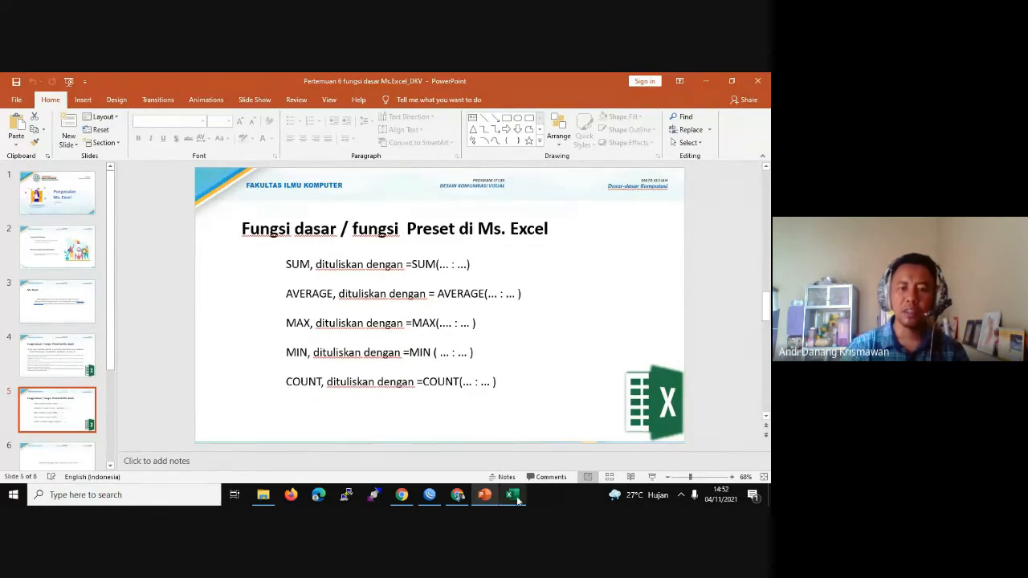
{"action": "left_click", "coordinate": [513, 494]}
{"action": "left_click", "coordinate": [320, 215]}
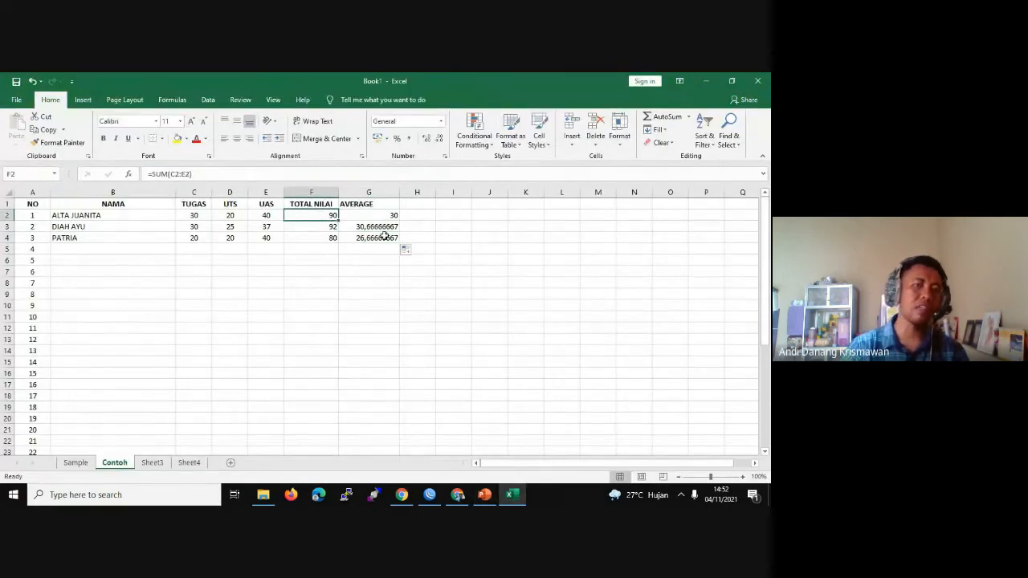
Step: Type the MAX header into H1
{"action": "left_click", "coordinate": [420, 204]}
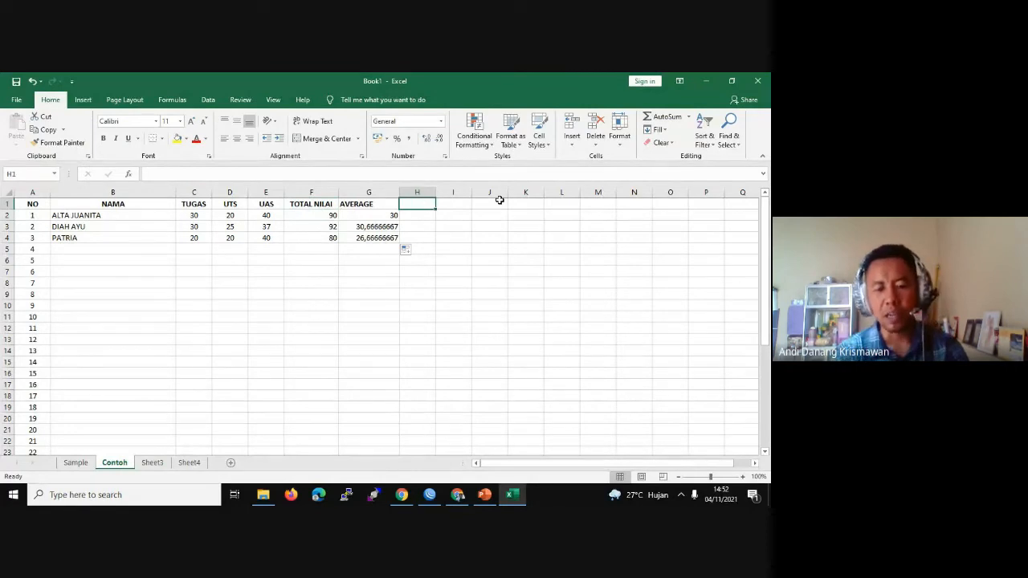
{"action": "type", "text": "max"}
{"action": "key", "text": "BackSpace"}
{"action": "key", "text": "BackSpace"}
{"action": "key", "text": "BackSpace"}
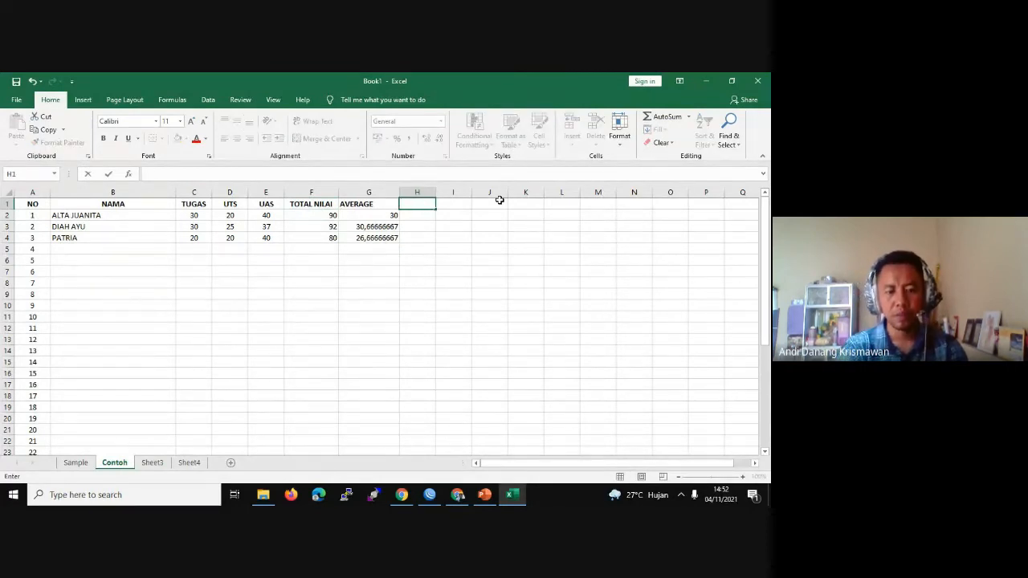
{"action": "type", "text": "MAX"}
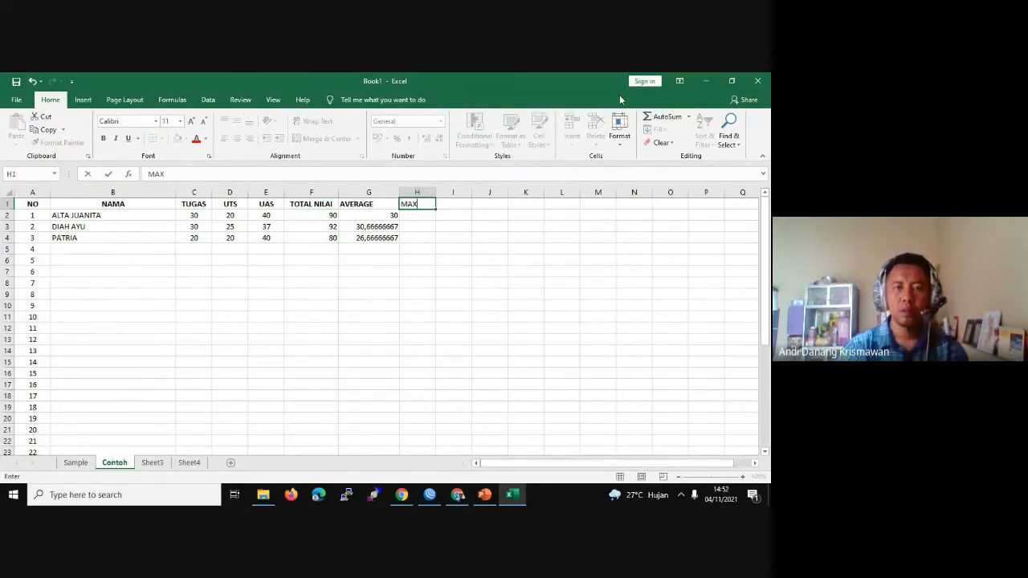
Step: Fill the AVERAGE and MAX headers in G1:H1 with Light Blue
{"action": "left_click", "coordinate": [362, 206]}
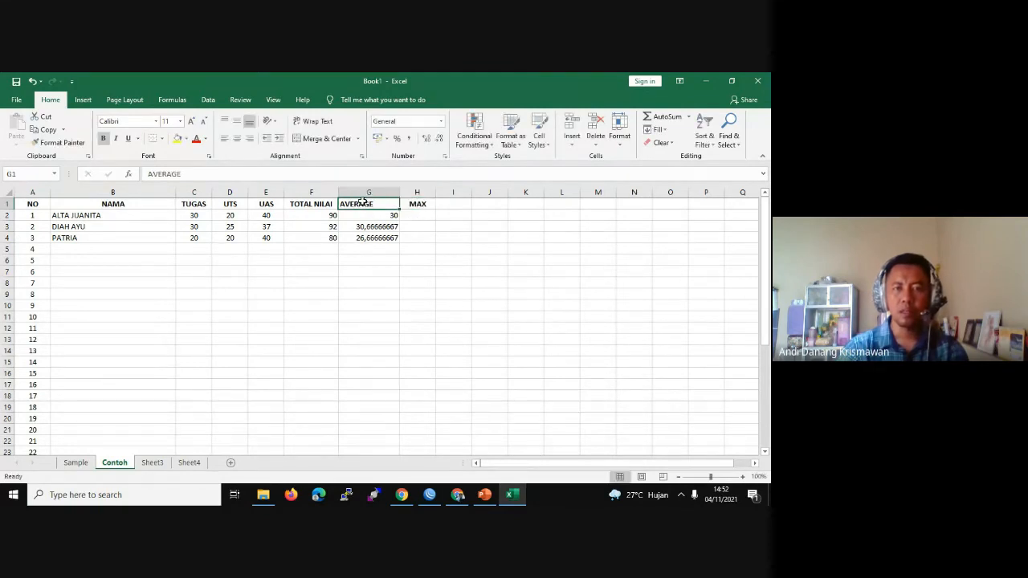
{"action": "left_click", "coordinate": [417, 204], "text": "shift"}
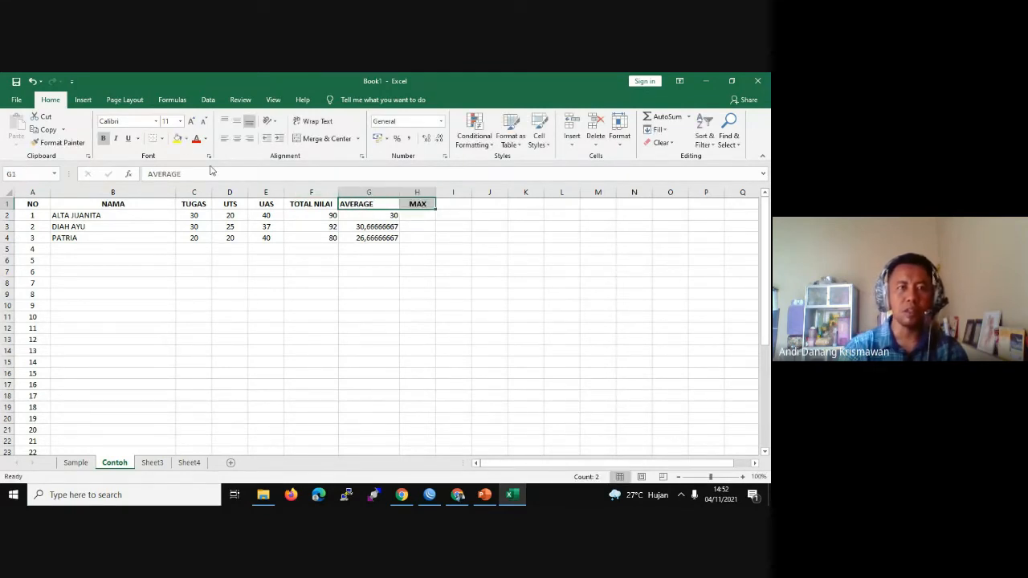
{"action": "left_click", "coordinate": [184, 141]}
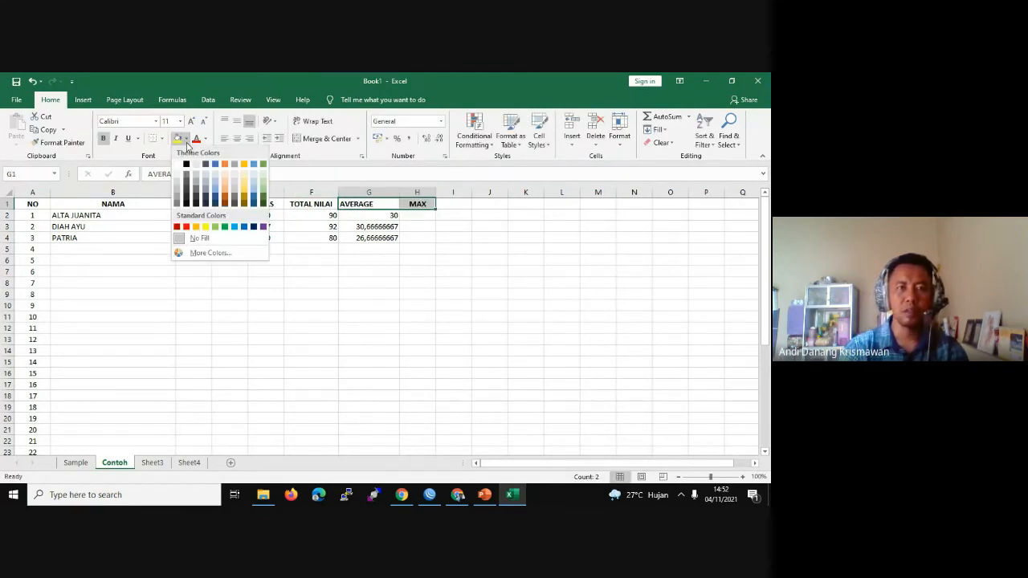
{"action": "left_click", "coordinate": [233, 227]}
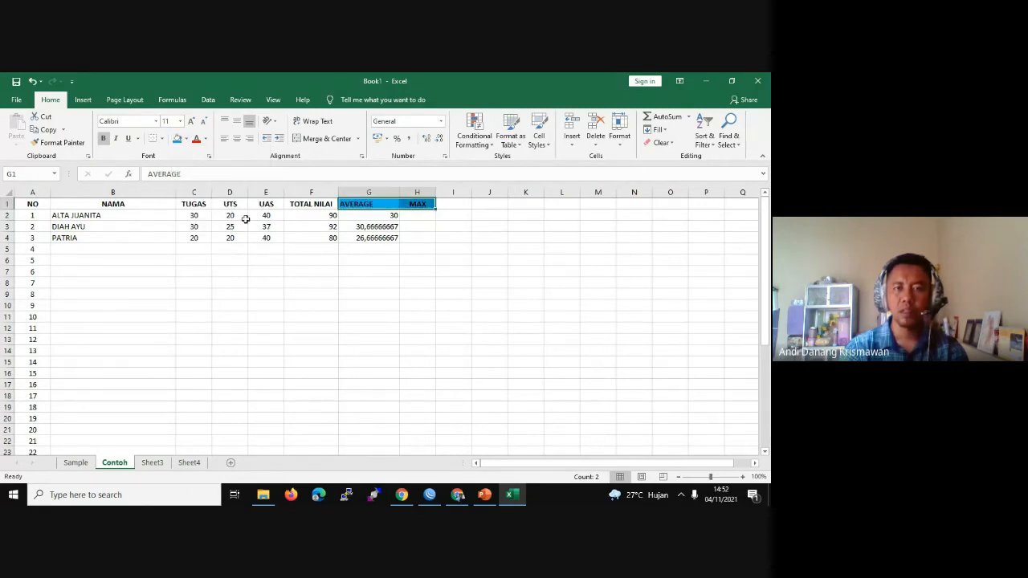
{"action": "left_click", "coordinate": [486, 228]}
{"action": "left_click", "coordinate": [419, 214]}
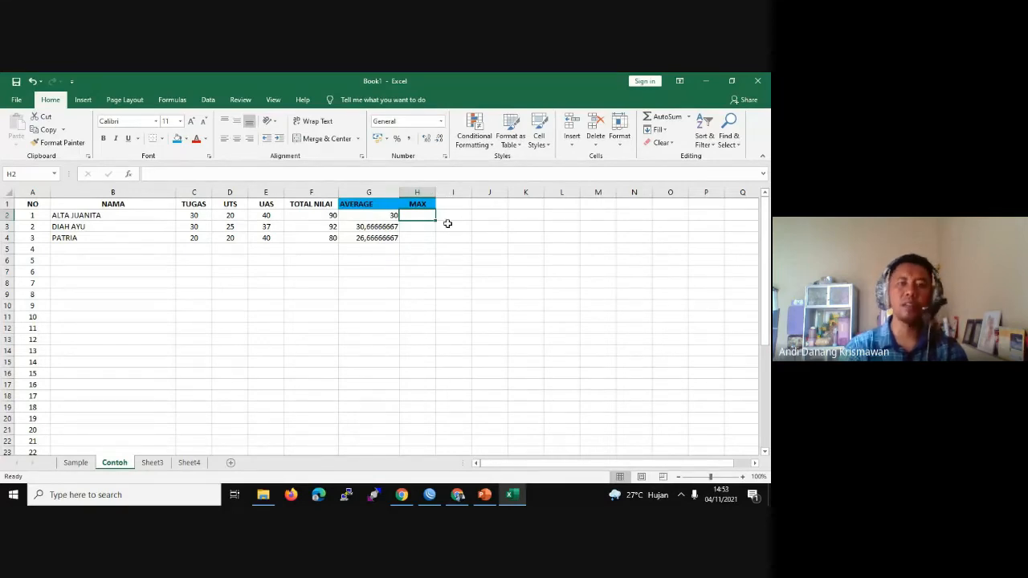
Step: Enter =MAX(F2:F4) in H2, returning 92, and compare it with the totals
{"action": "double_click", "coordinate": [416, 216]}
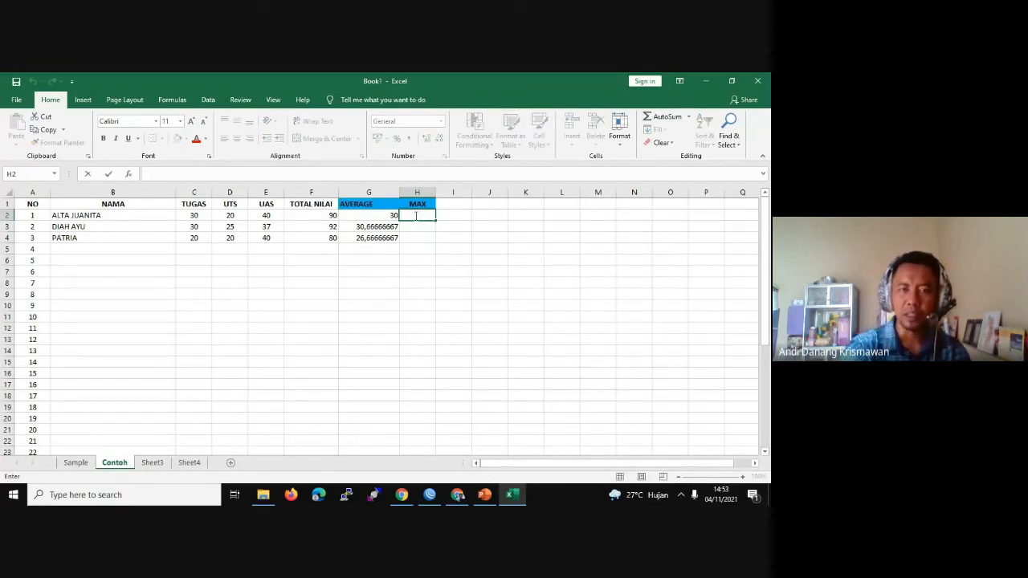
{"action": "type", "text": "=MA"}
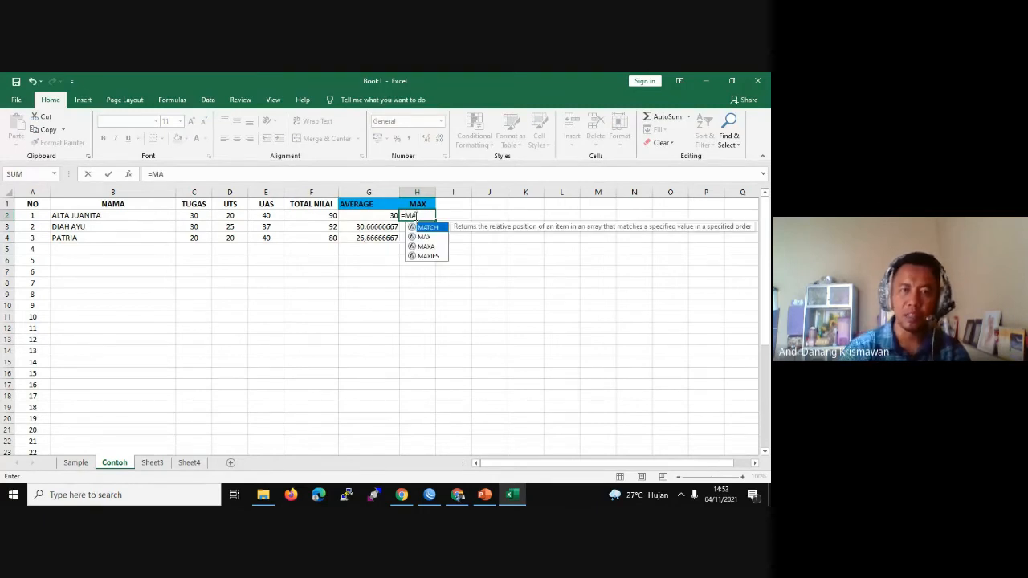
{"action": "double_click", "coordinate": [423, 236]}
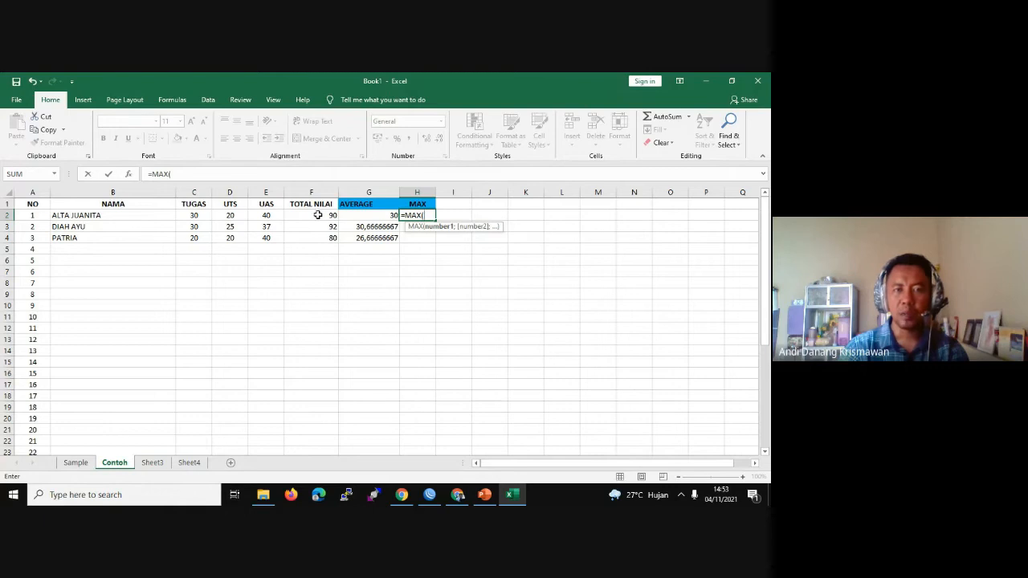
{"action": "left_click_drag", "start_coordinate": [318, 215], "coordinate": [324, 242]}
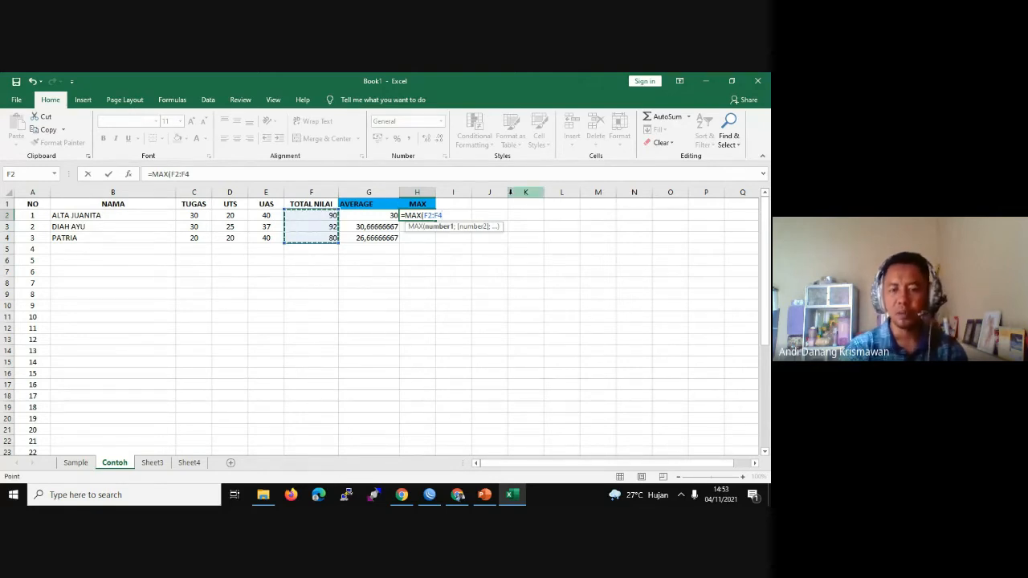
{"action": "type", "text": ")"}
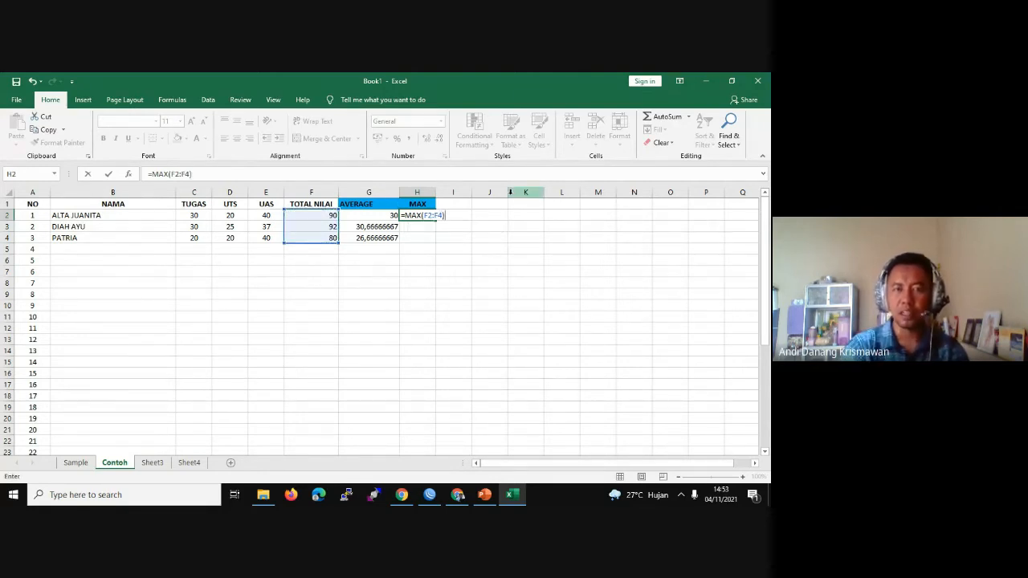
{"action": "key", "text": "Return"}
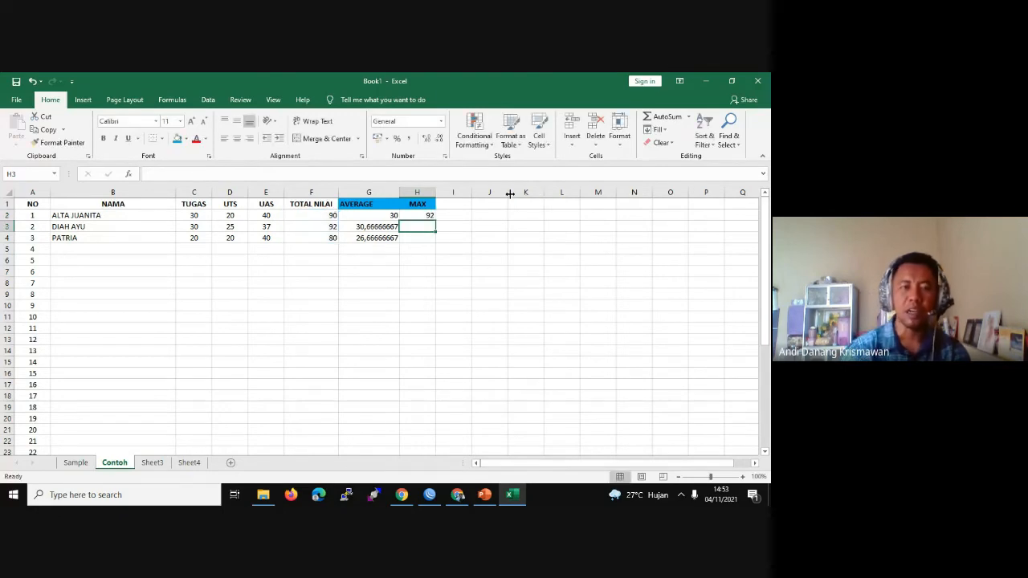
{"action": "left_click", "coordinate": [424, 215]}
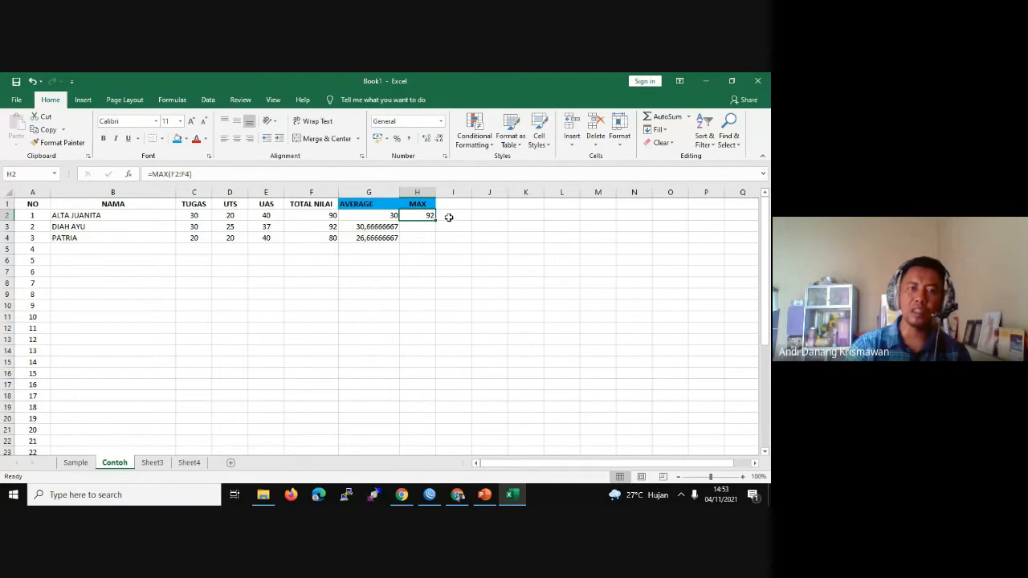
{"action": "left_click", "coordinate": [325, 228]}
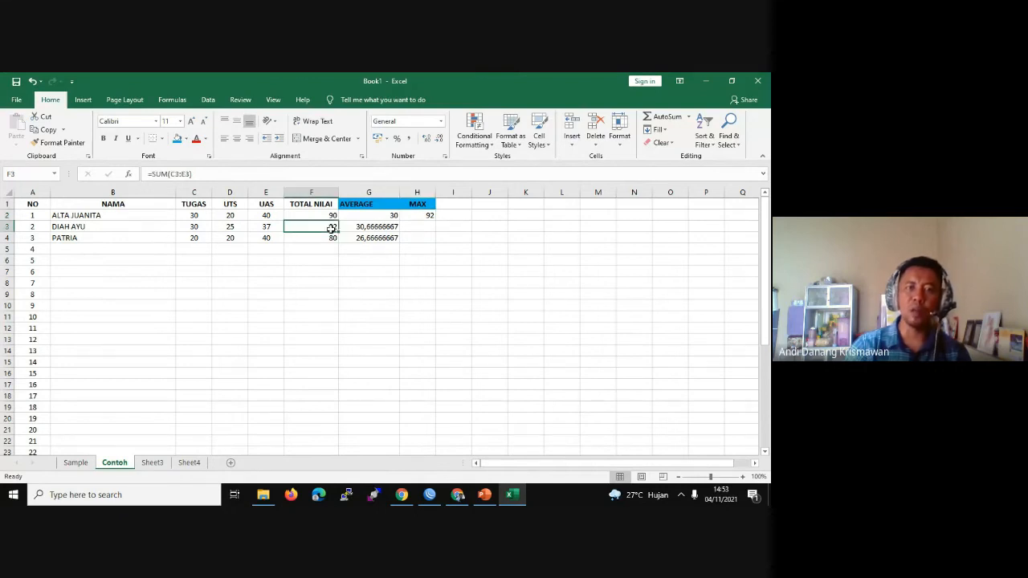
{"action": "left_click", "coordinate": [426, 215]}
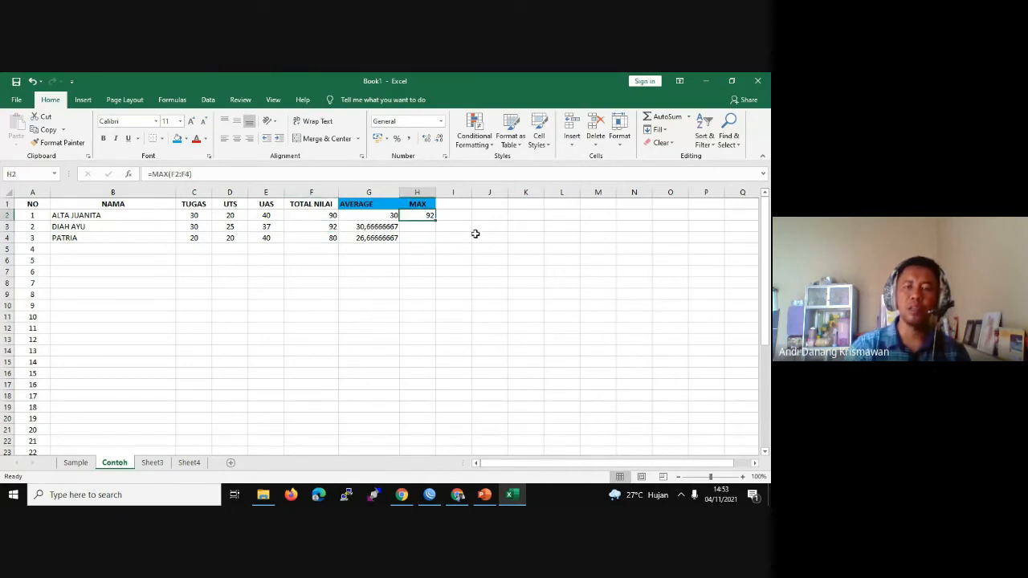
Step: Add a MIN header in I1 with the same light blue fill
{"action": "left_click", "coordinate": [462, 204]}
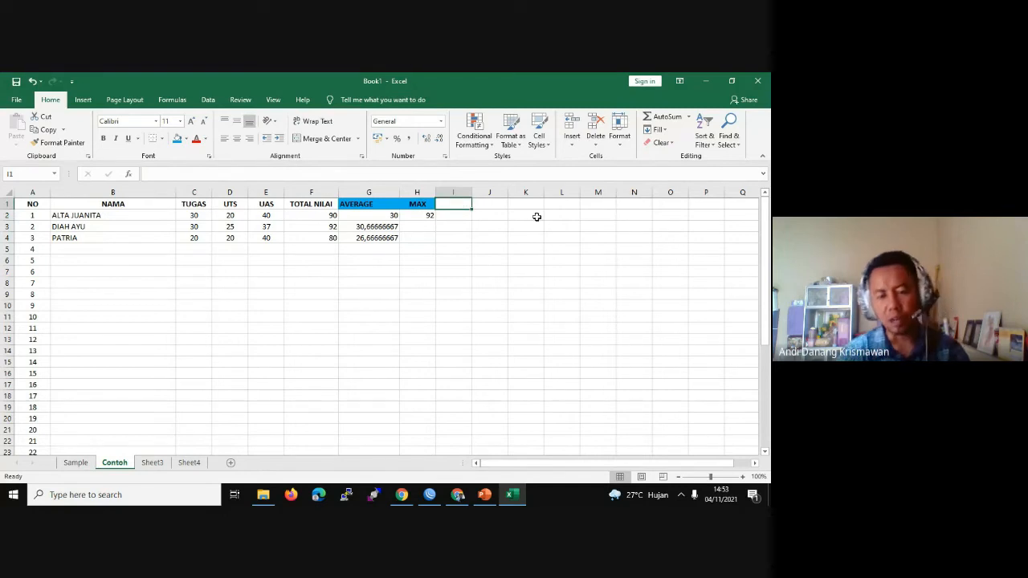
{"action": "type", "text": "min"}
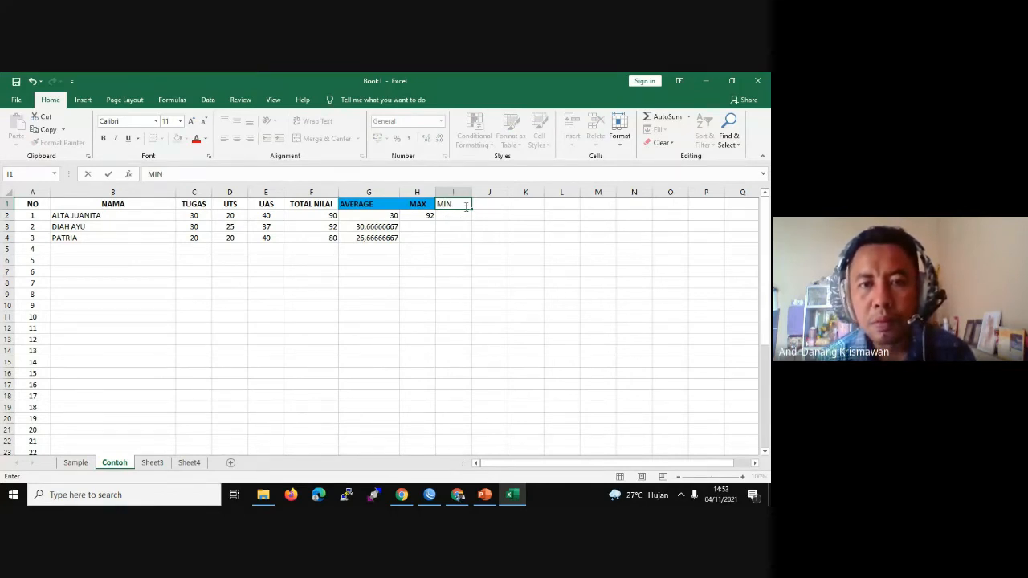
{"action": "left_click", "coordinate": [493, 206]}
{"action": "left_click", "coordinate": [464, 208]}
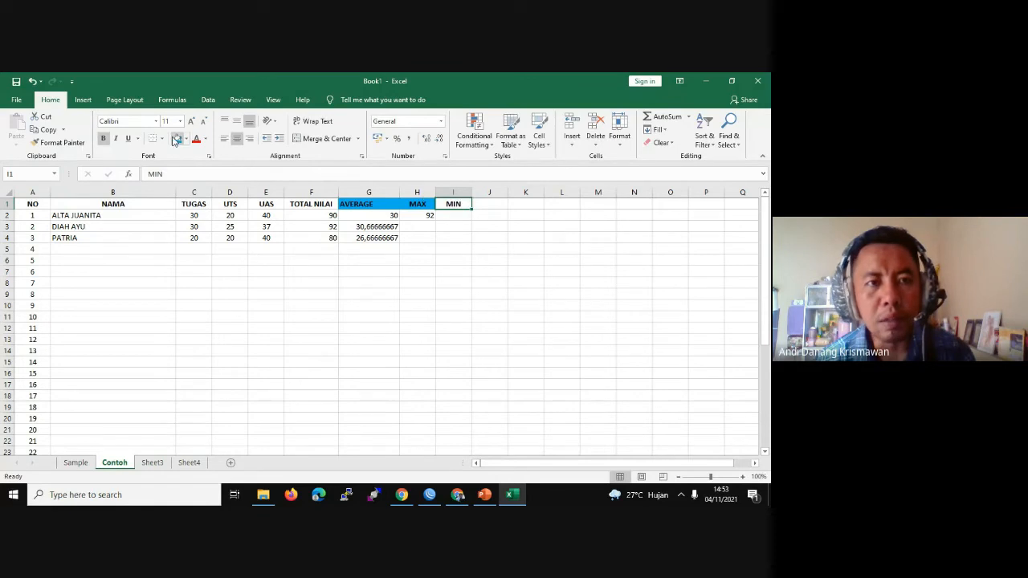
{"action": "left_click", "coordinate": [453, 204]}
Step: Enter =MIN(F2:F4) in I2, showing 80 as the lowest total
{"action": "left_click", "coordinate": [456, 216]}
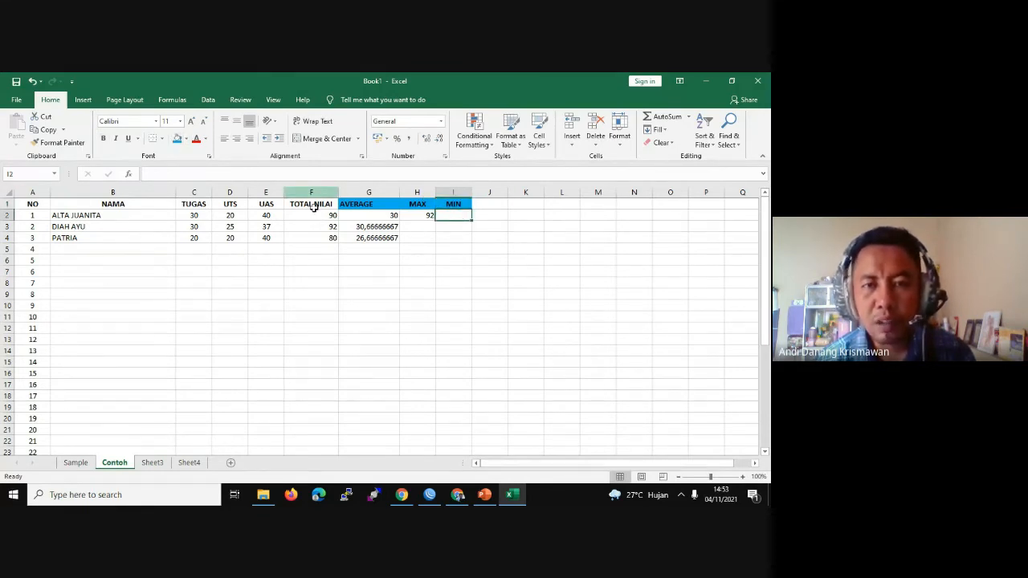
{"action": "type", "text": "=MIN"}
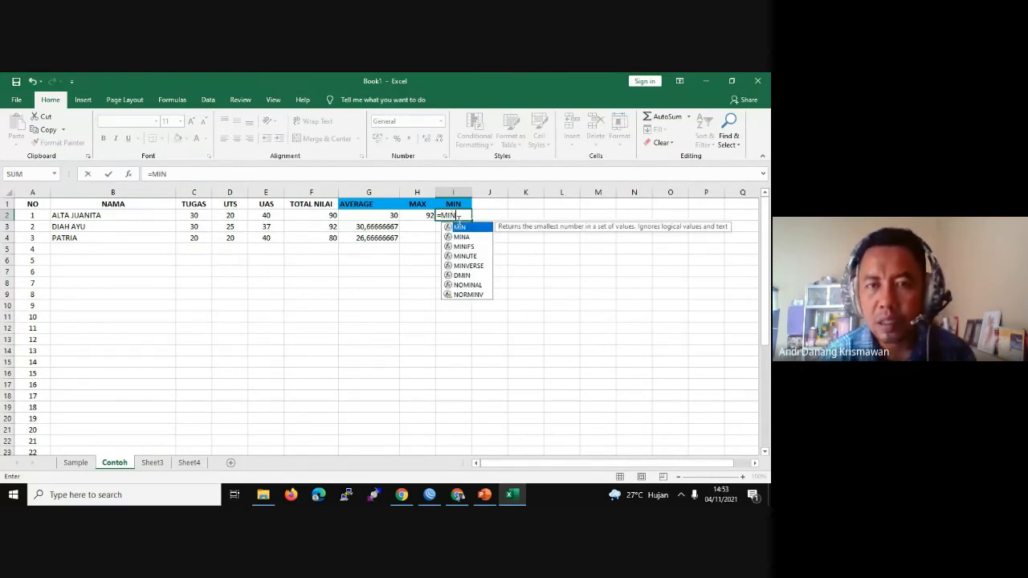
{"action": "type", "text": "("}
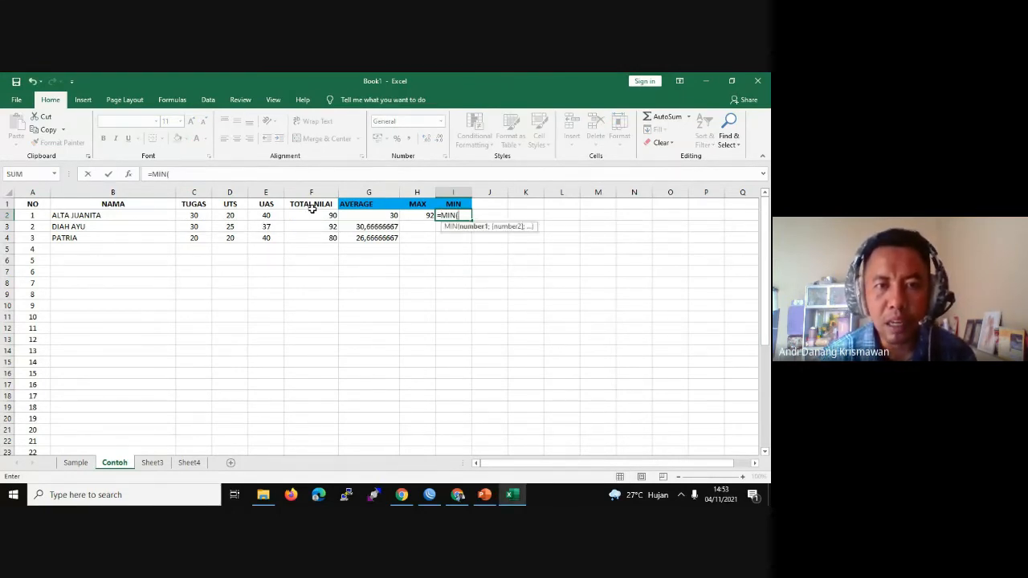
{"action": "left_click_drag", "start_coordinate": [312, 214], "coordinate": [335, 238]}
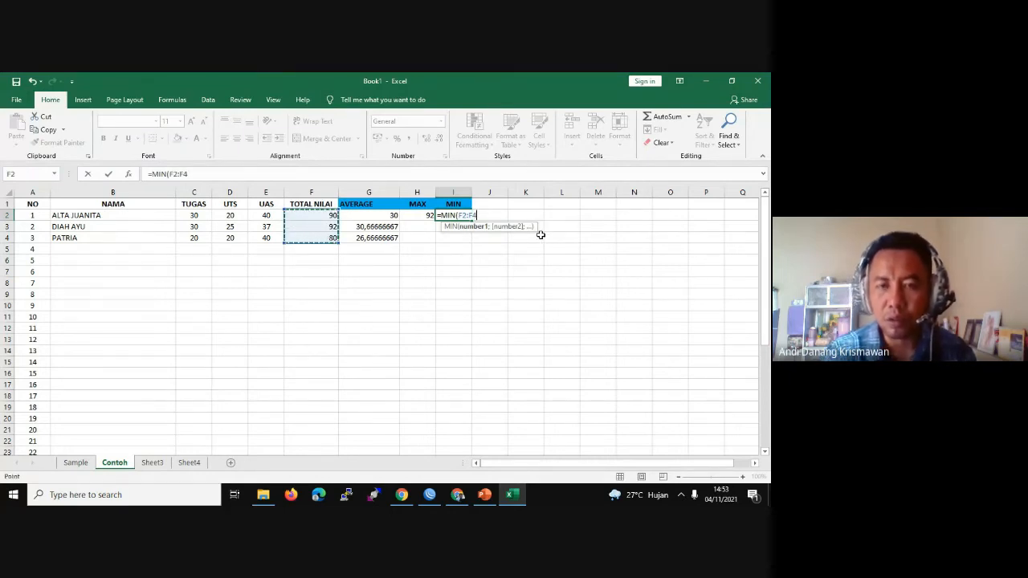
{"action": "type", "text": ")"}
{"action": "key", "text": "Return"}
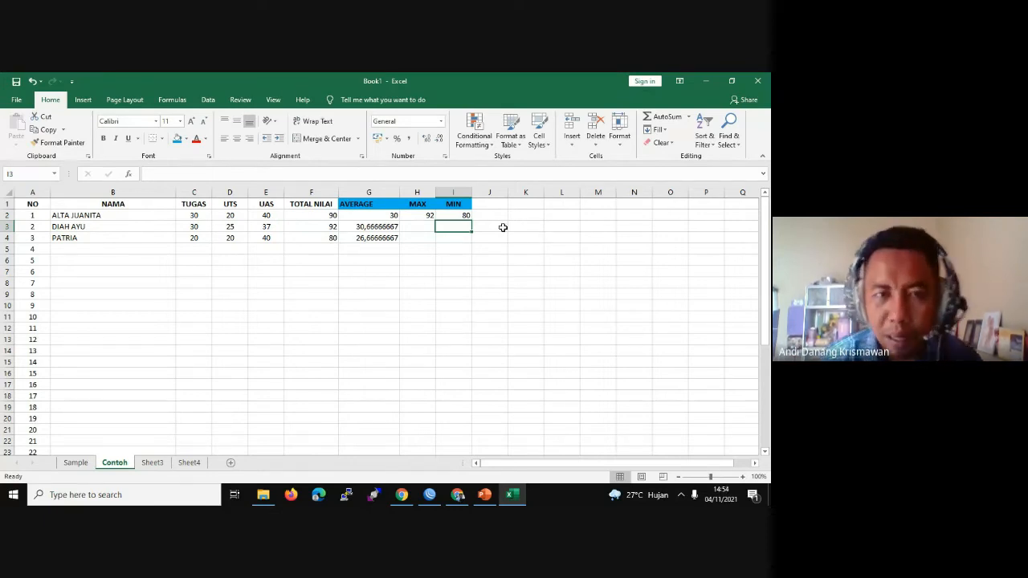
{"action": "left_click", "coordinate": [334, 238]}
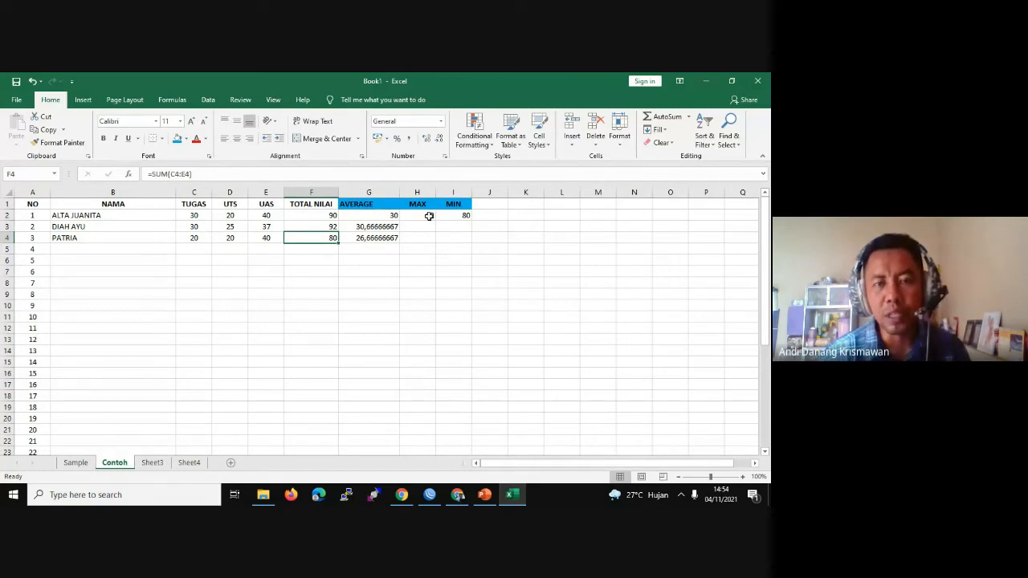
{"action": "left_click", "coordinate": [484, 495]}
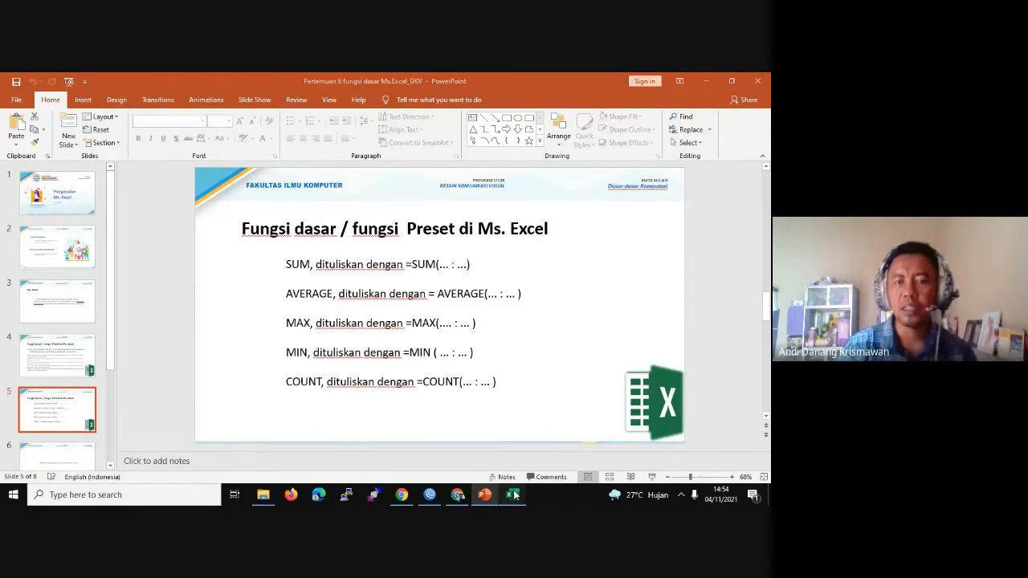
{"action": "left_click", "coordinate": [511, 494]}
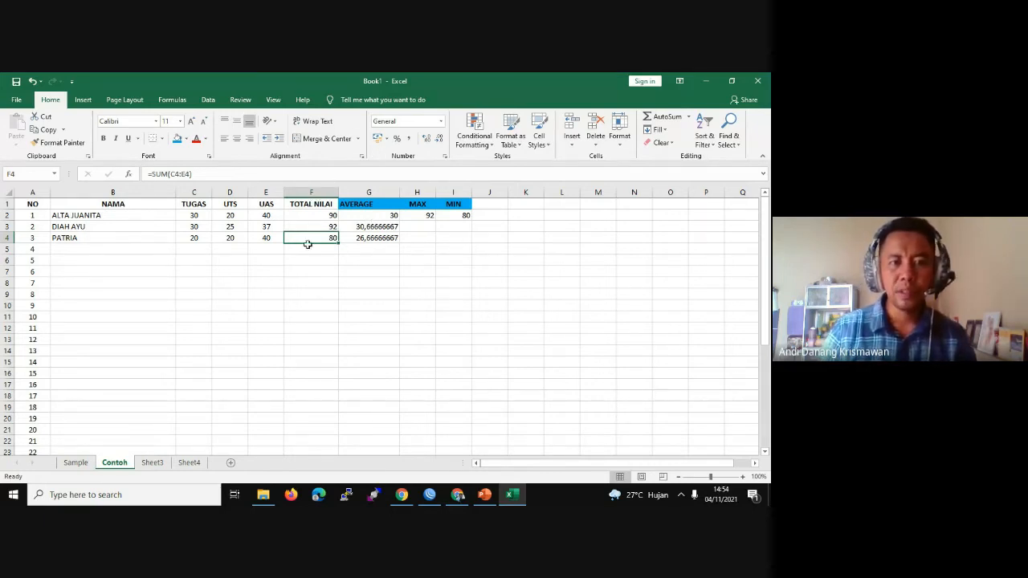
Step: Insert a single blank cell at F1 shifting cells right, then undo it
{"action": "left_click", "coordinate": [292, 205]}
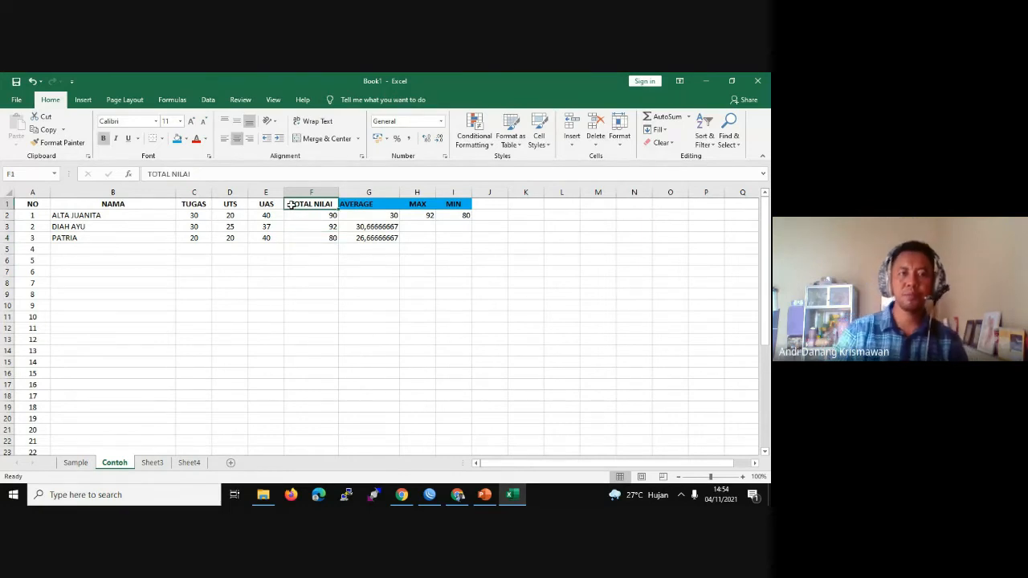
{"action": "right_click", "coordinate": [289, 204]}
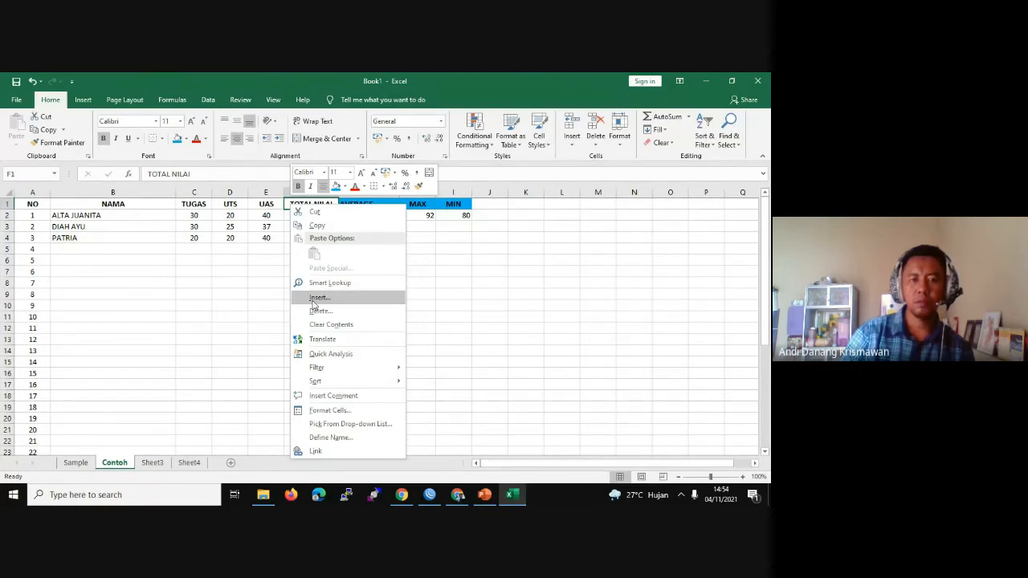
{"action": "left_click", "coordinate": [312, 299]}
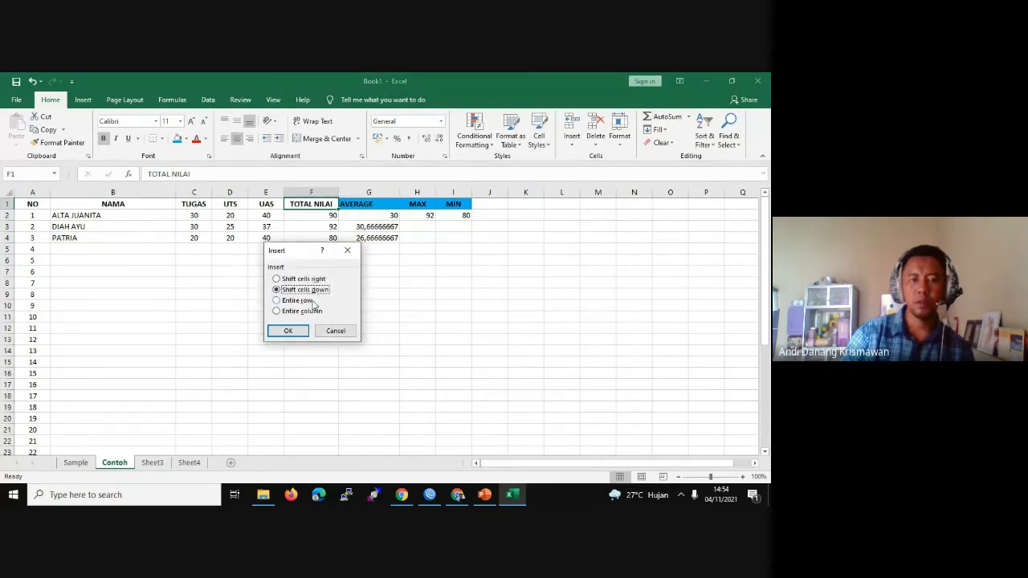
{"action": "left_click", "coordinate": [302, 279]}
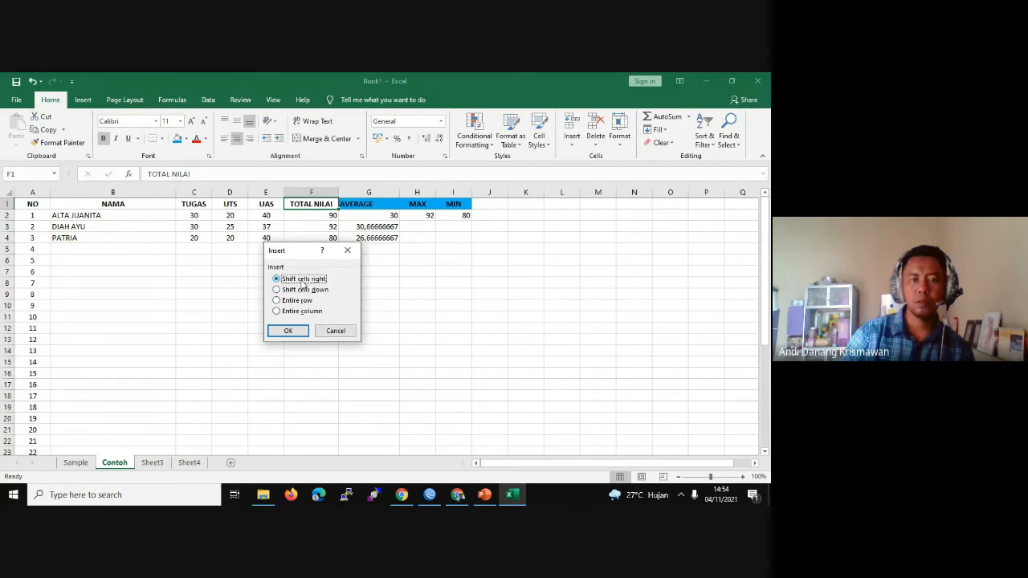
{"action": "left_click", "coordinate": [289, 330]}
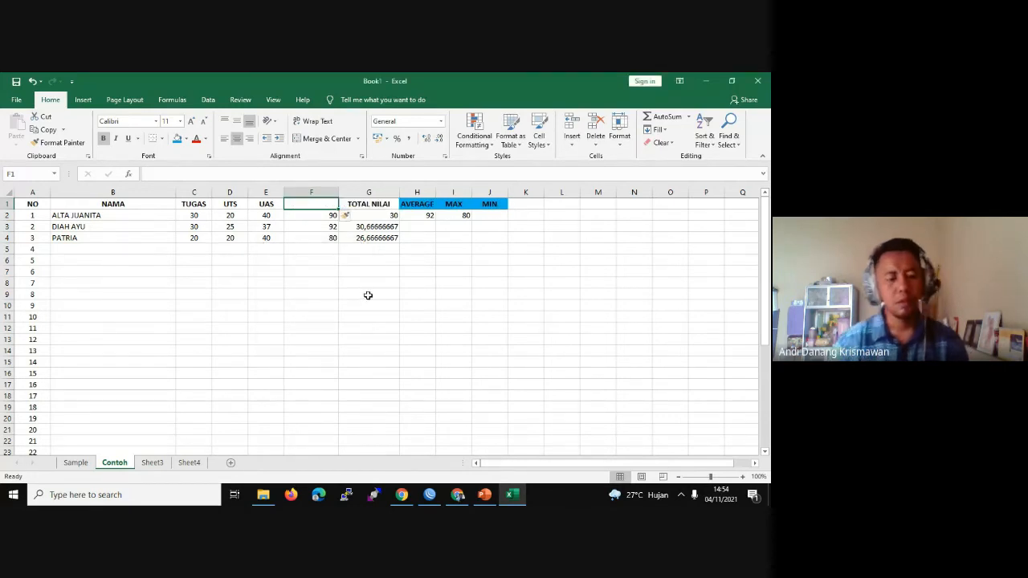
{"action": "key", "text": "ctrl+z"}
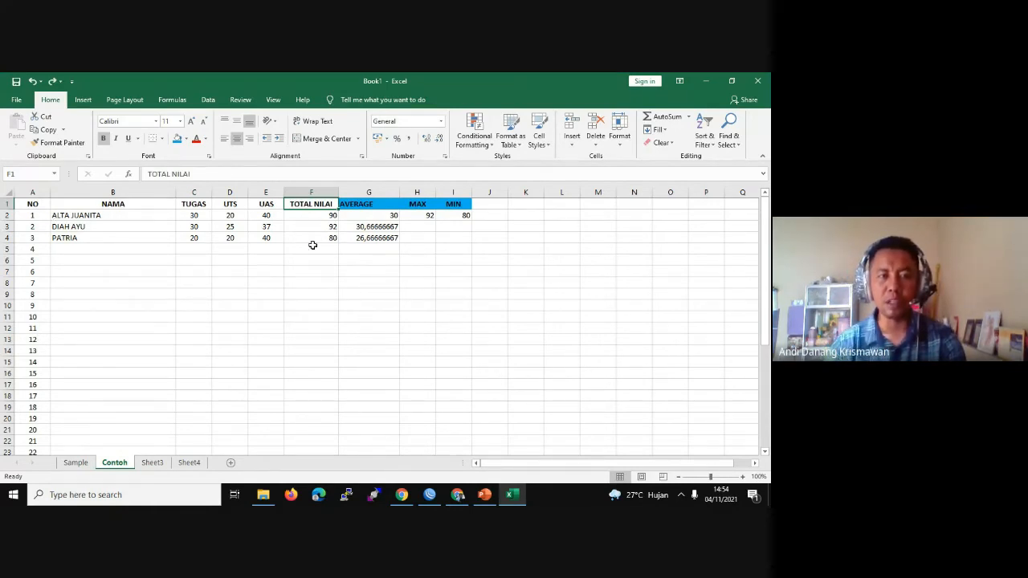
Step: Insert blank cells at F1:F4, pushing TOTAL NILAI and later columns right
{"action": "left_click", "coordinate": [321, 239], "text": "shift"}
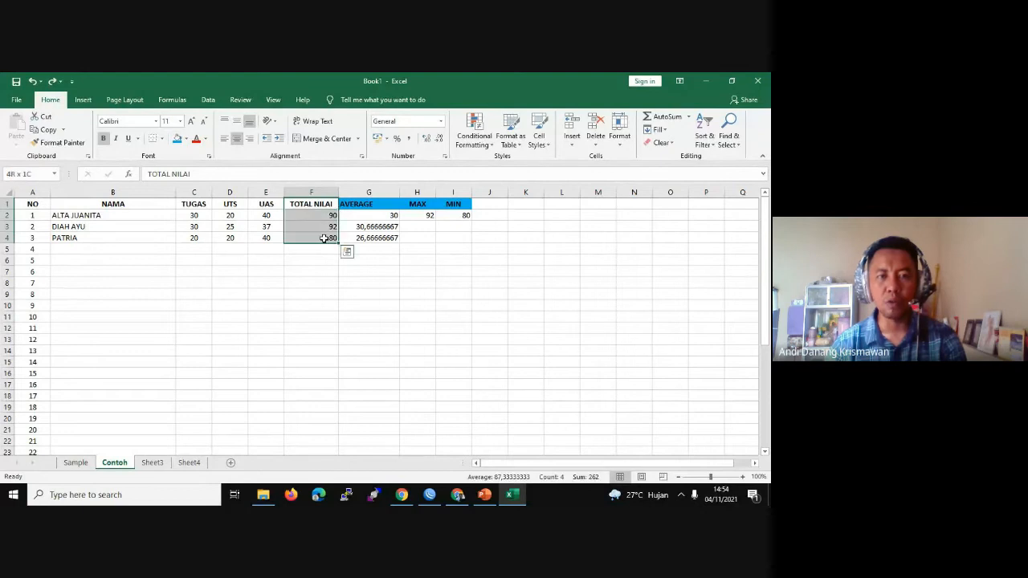
{"action": "right_click", "coordinate": [289, 206]}
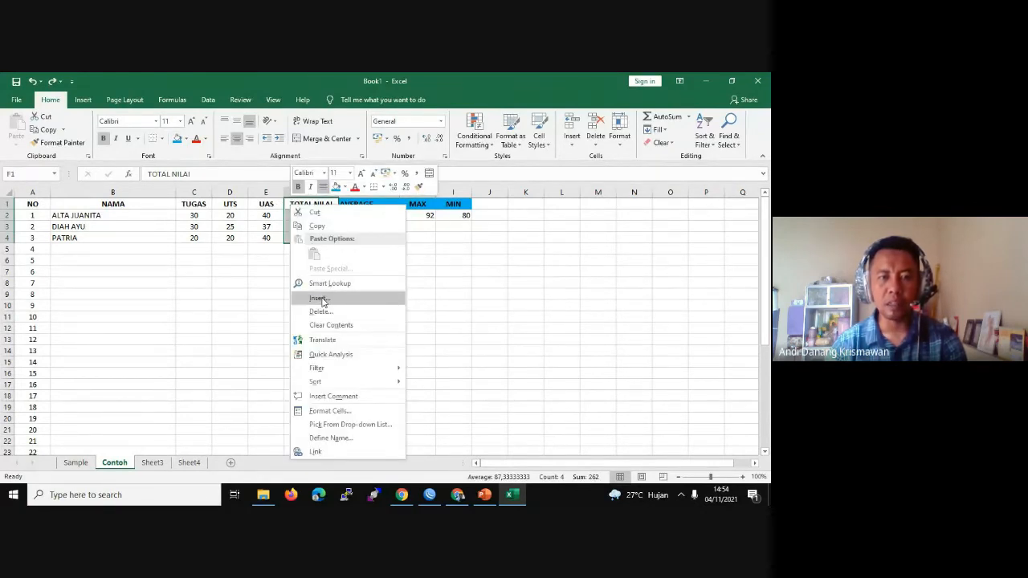
{"action": "left_click", "coordinate": [320, 298]}
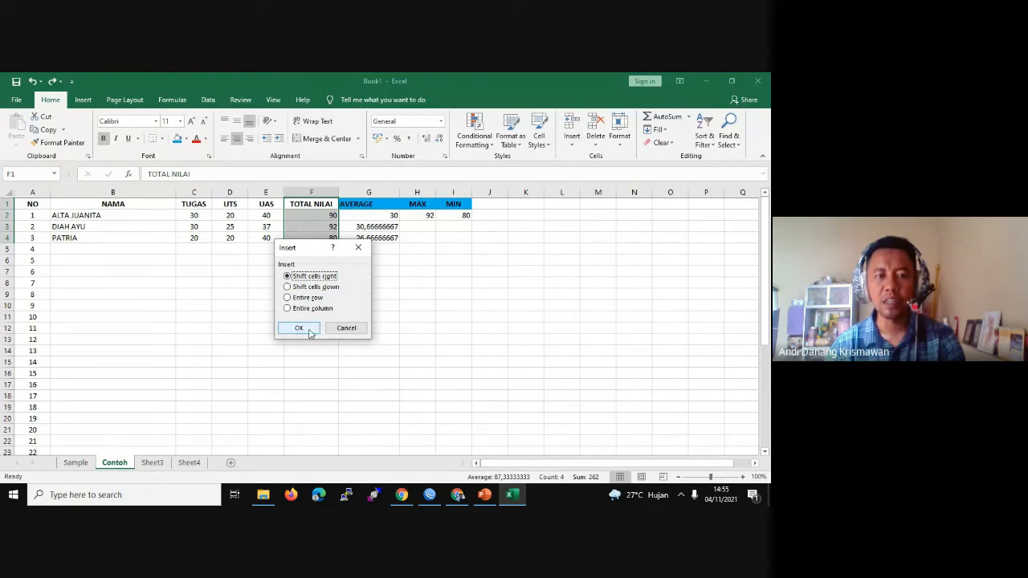
{"action": "left_click", "coordinate": [300, 327]}
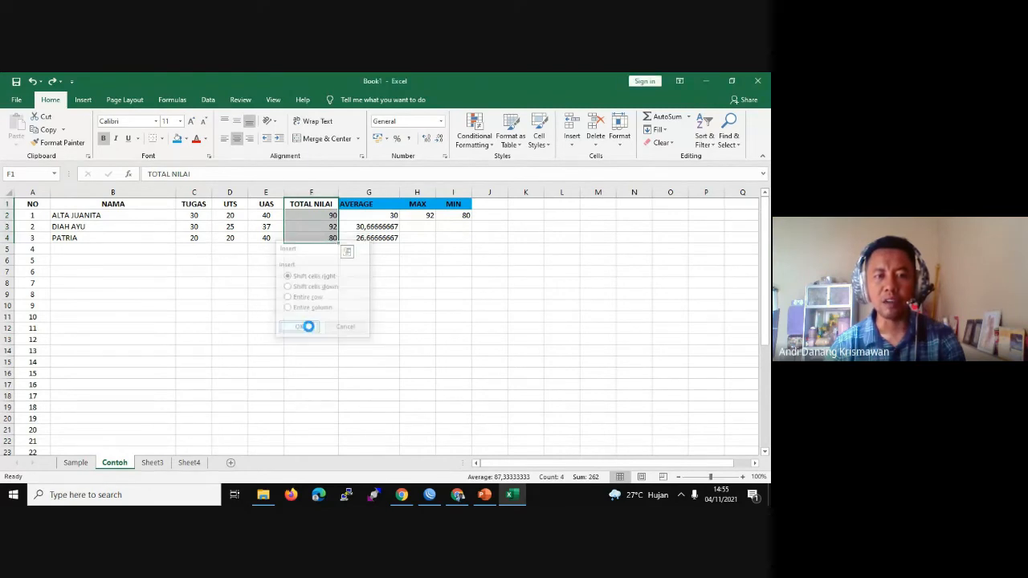
{"action": "double_click", "coordinate": [297, 208]}
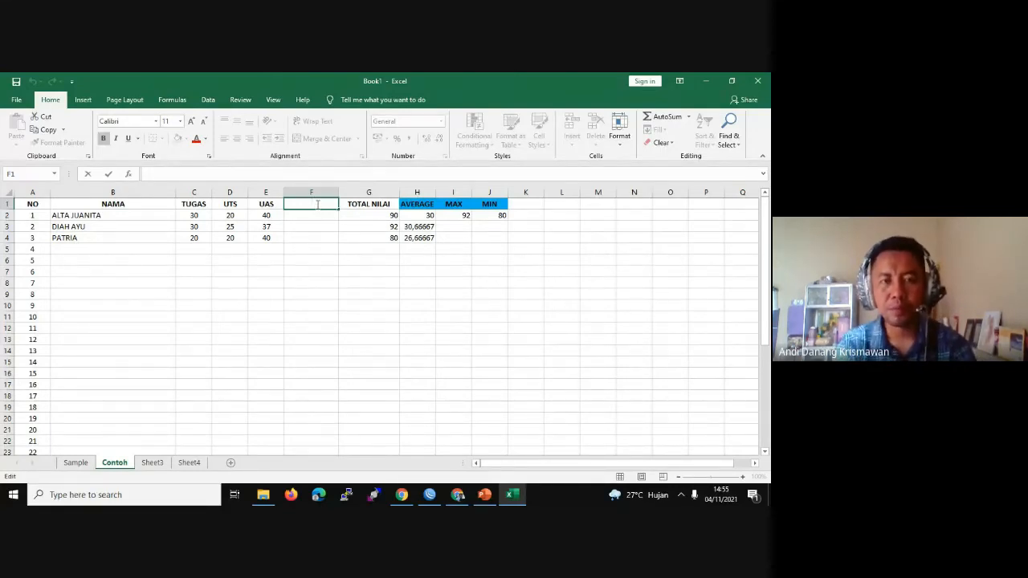
Step: Head column F with JENIS KELAMIN and widen it to fit
{"action": "type", "text": "E"}
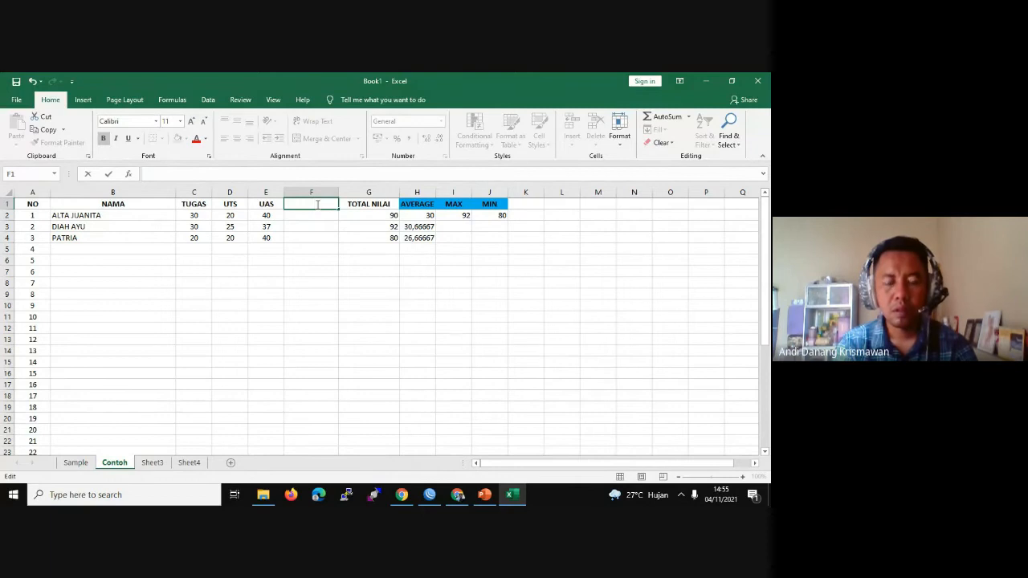
{"action": "type", "text": "JENIS KELAM"}
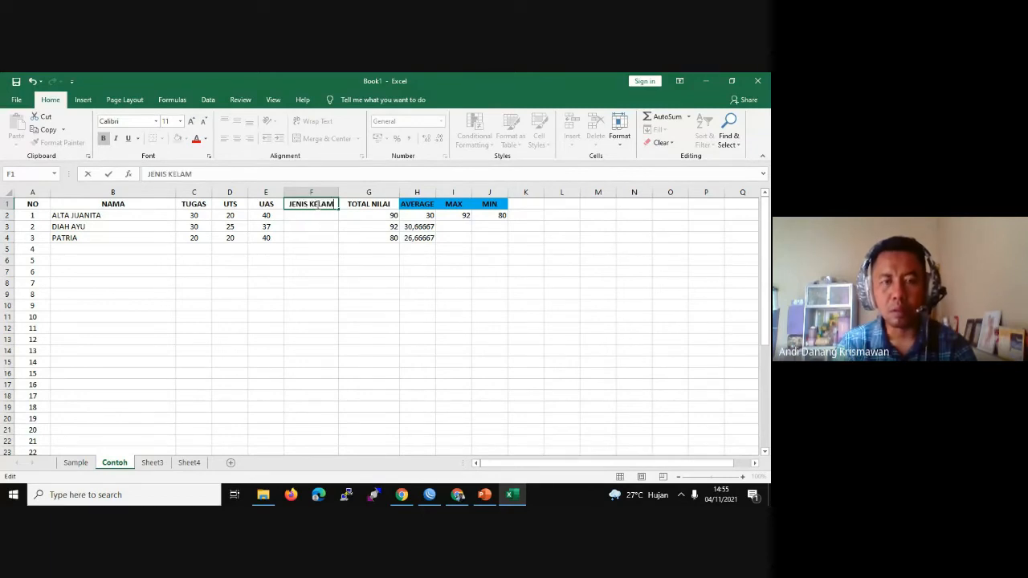
{"action": "type", "text": "IN"}
{"action": "left_click", "coordinate": [344, 291]}
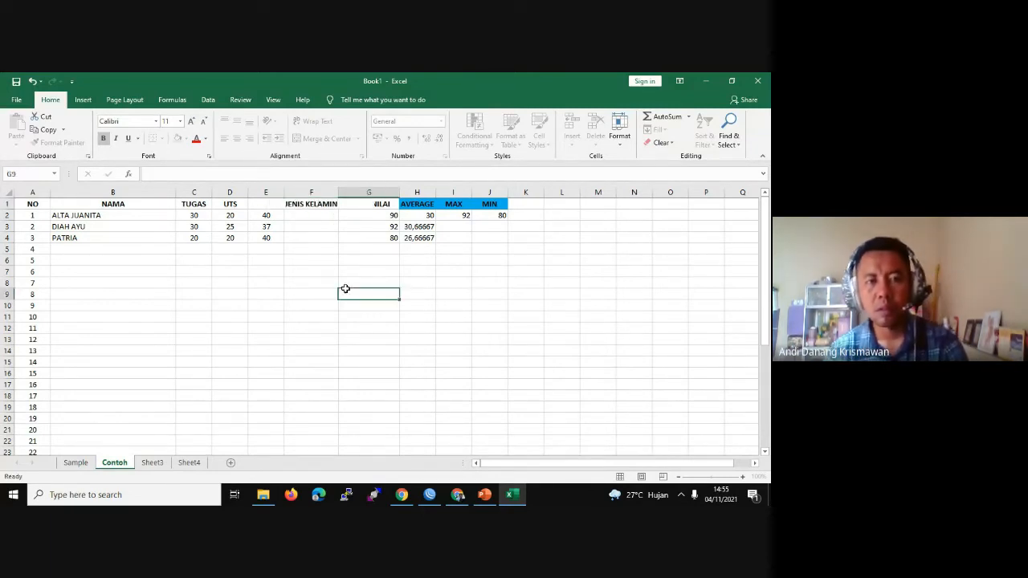
{"action": "left_click_drag", "start_coordinate": [338, 192], "coordinate": [365, 196]}
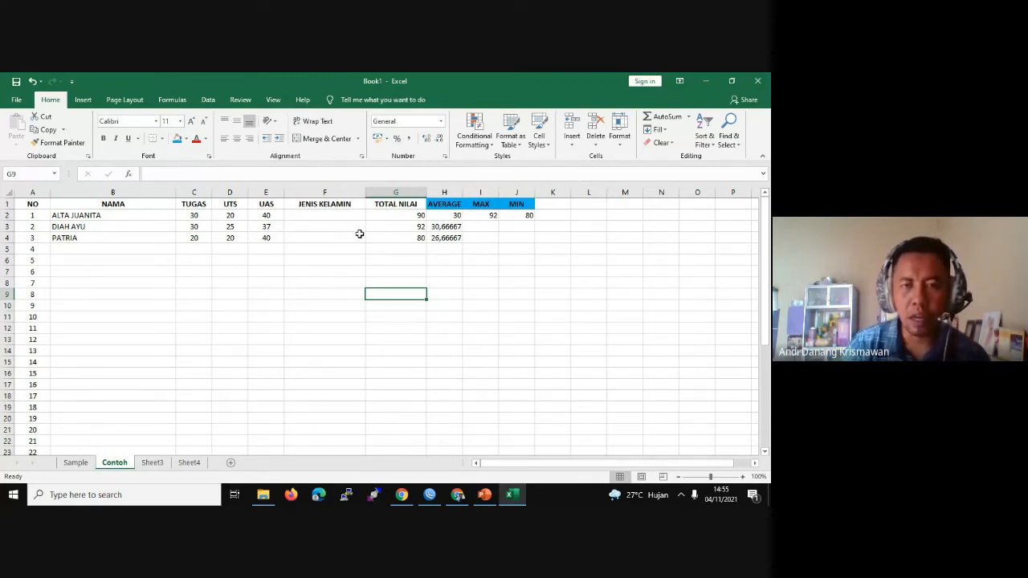
Step: Enter genders P, P and L for the three students in F2:F4
{"action": "left_click", "coordinate": [321, 214]}
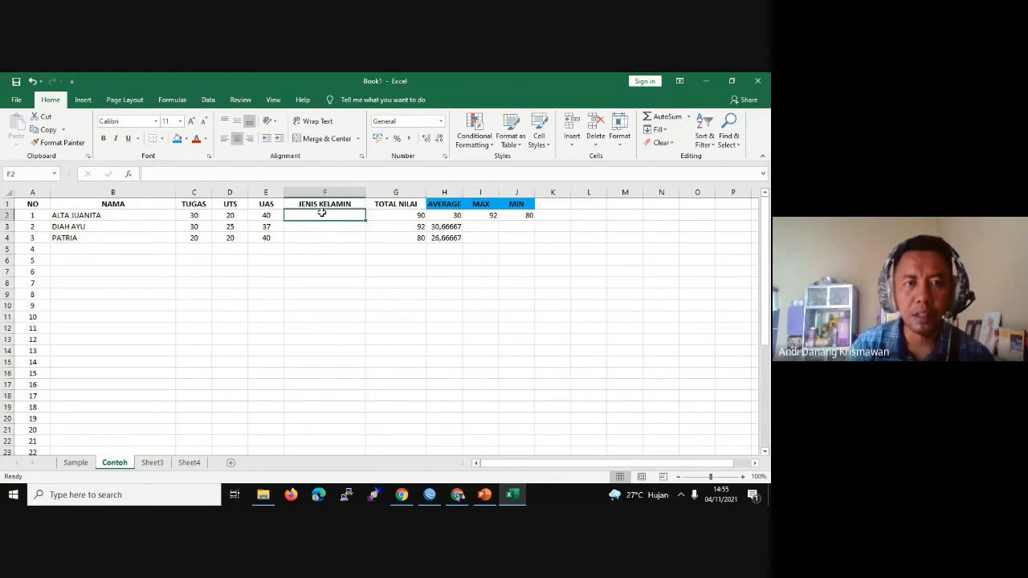
{"action": "type", "text": "L"}
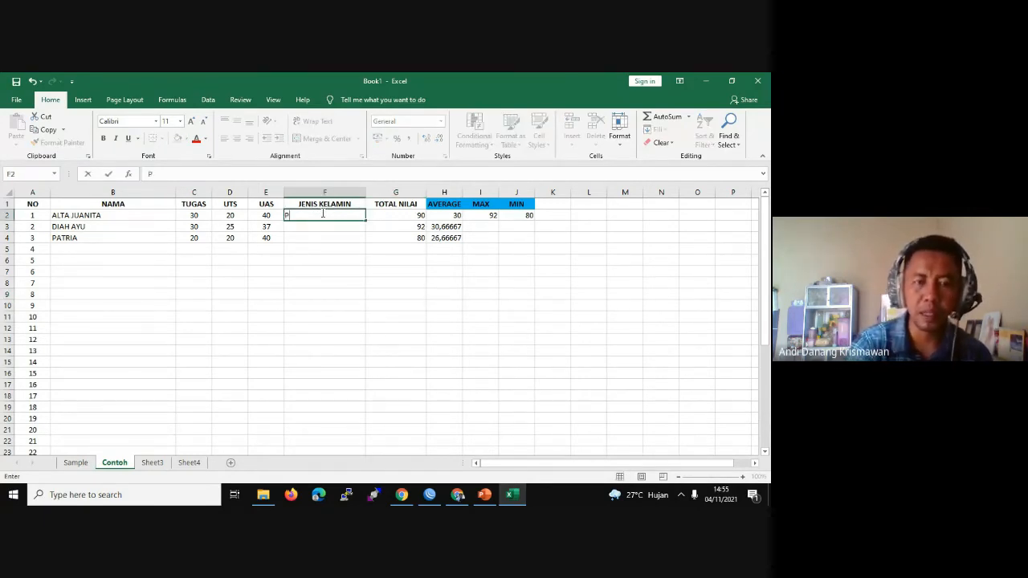
{"action": "key", "text": "Escape"}
{"action": "key", "text": "Right"}
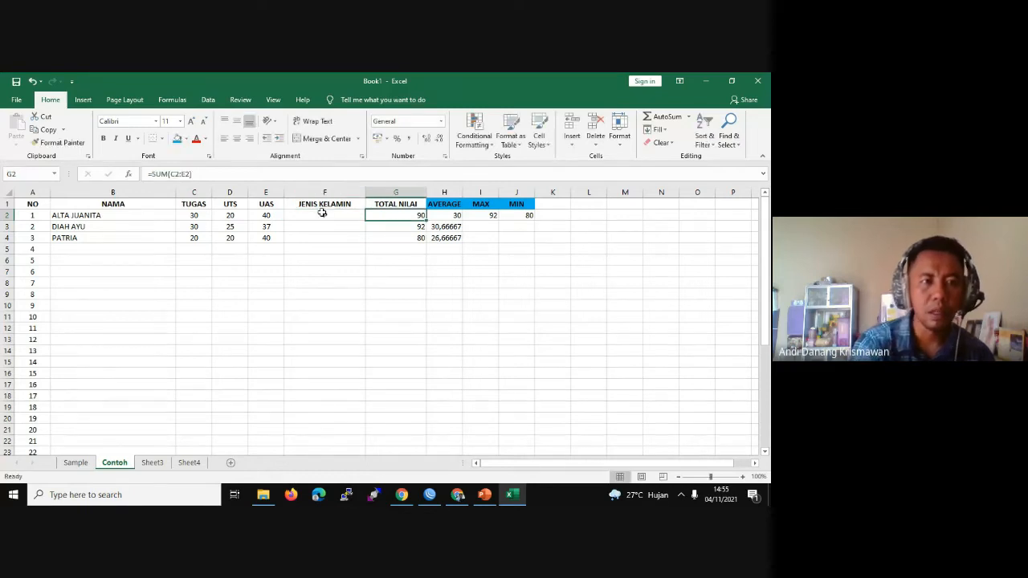
{"action": "key", "text": "Left"}
{"action": "type", "text": "P"}
{"action": "key", "text": "Return"}
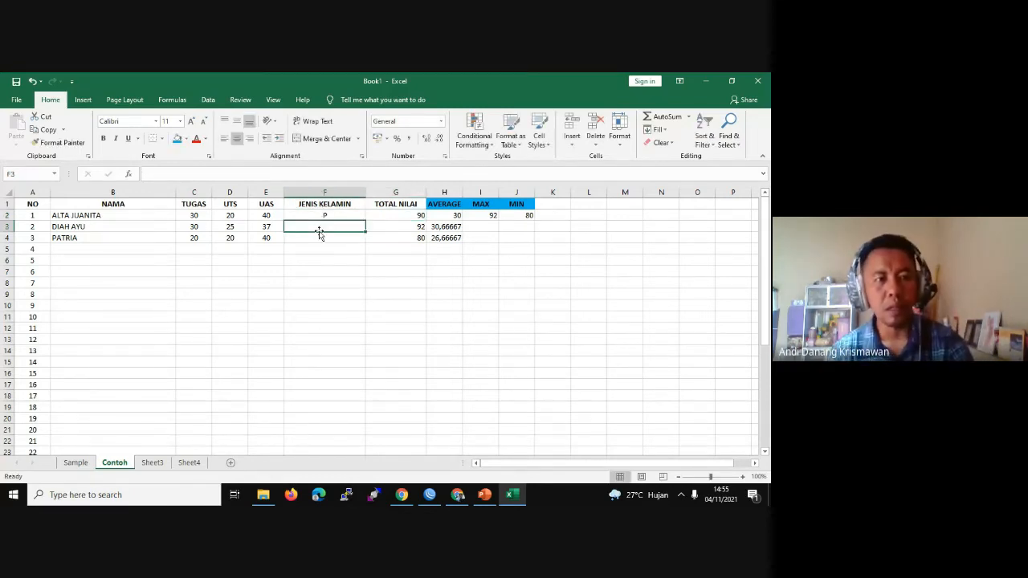
{"action": "type", "text": "P"}
{"action": "key", "text": "Return"}
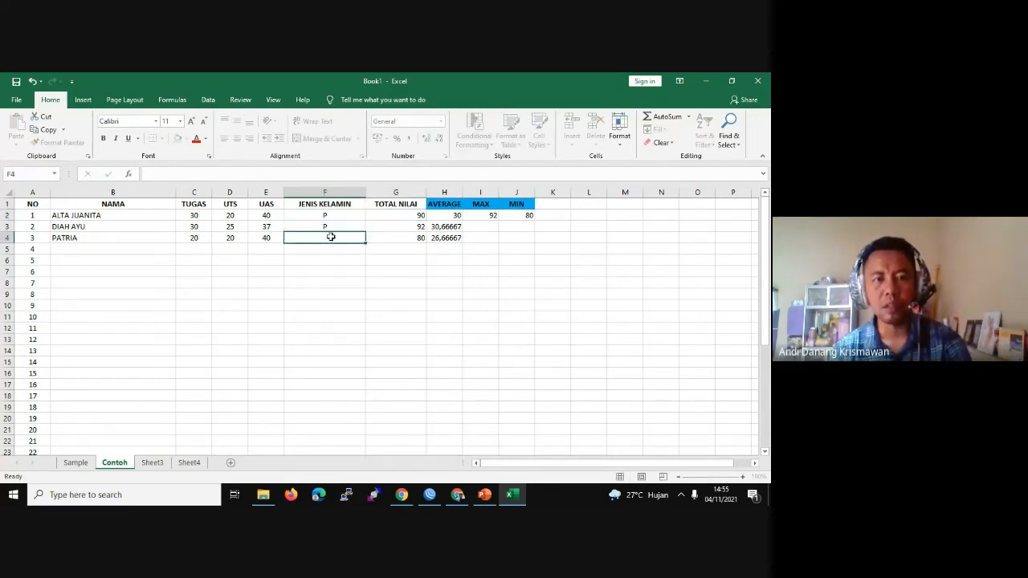
{"action": "type", "text": "L"}
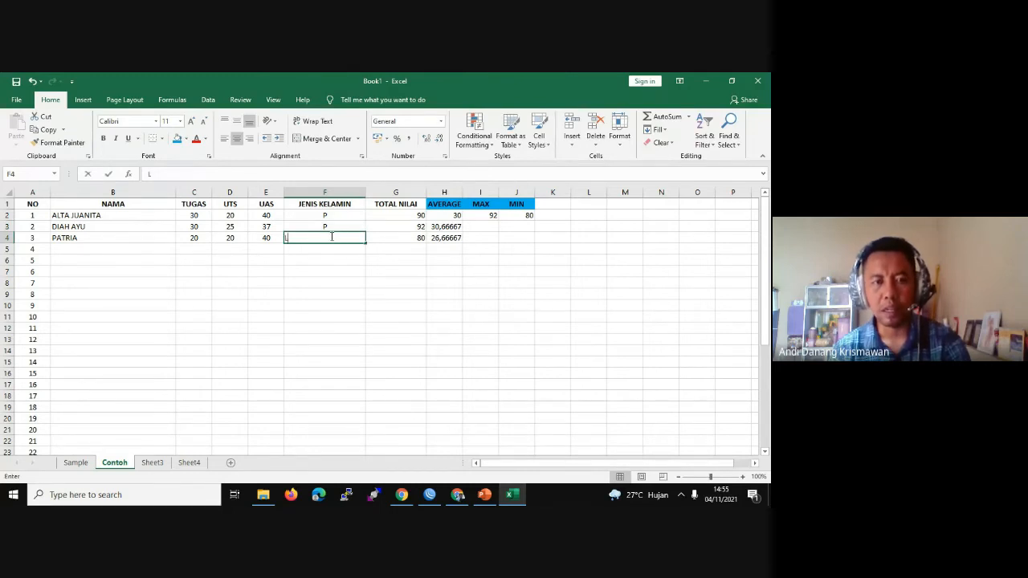
{"action": "left_click", "coordinate": [89, 248]}
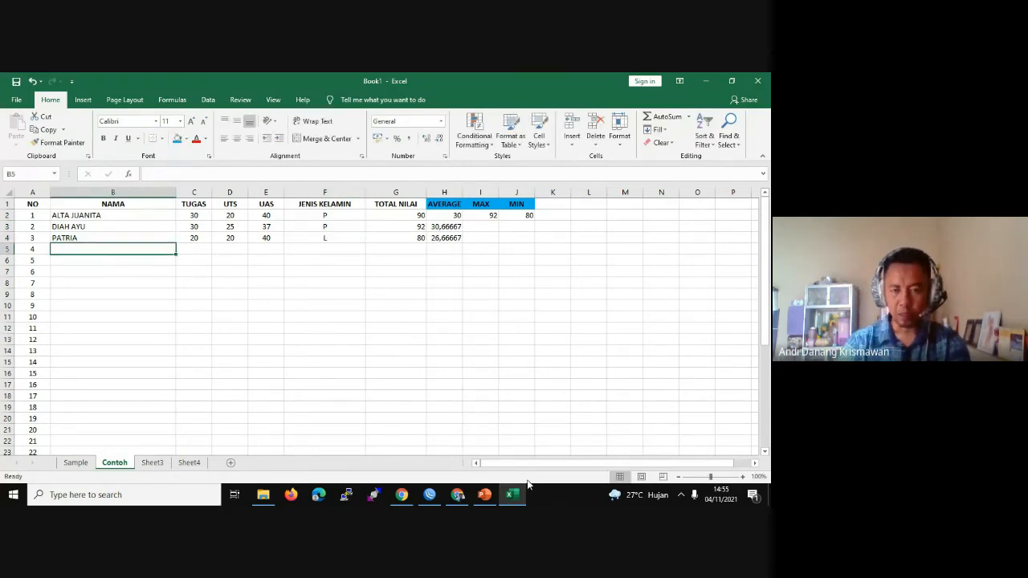
{"action": "left_click", "coordinate": [457, 494]}
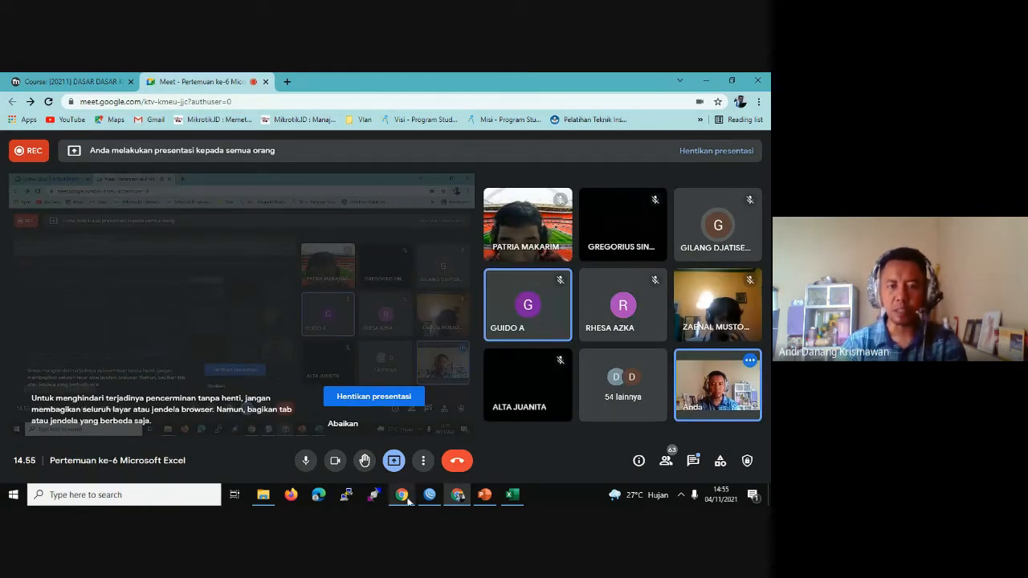
{"action": "left_click", "coordinate": [512, 494]}
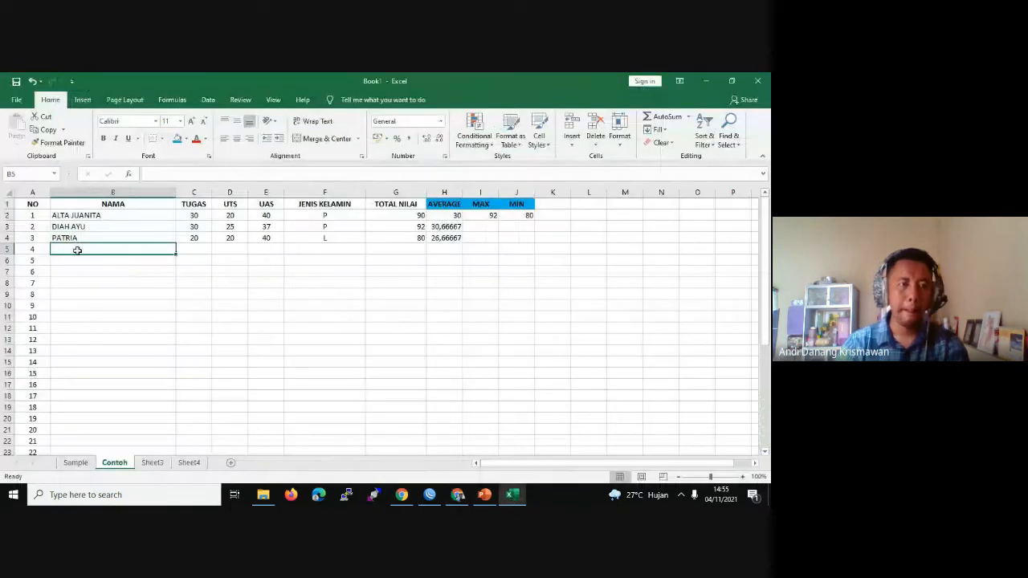
Step: Enter the fourth student's name in B5 with scores 30, 20 and 40
{"action": "type", "text": "ZA"}
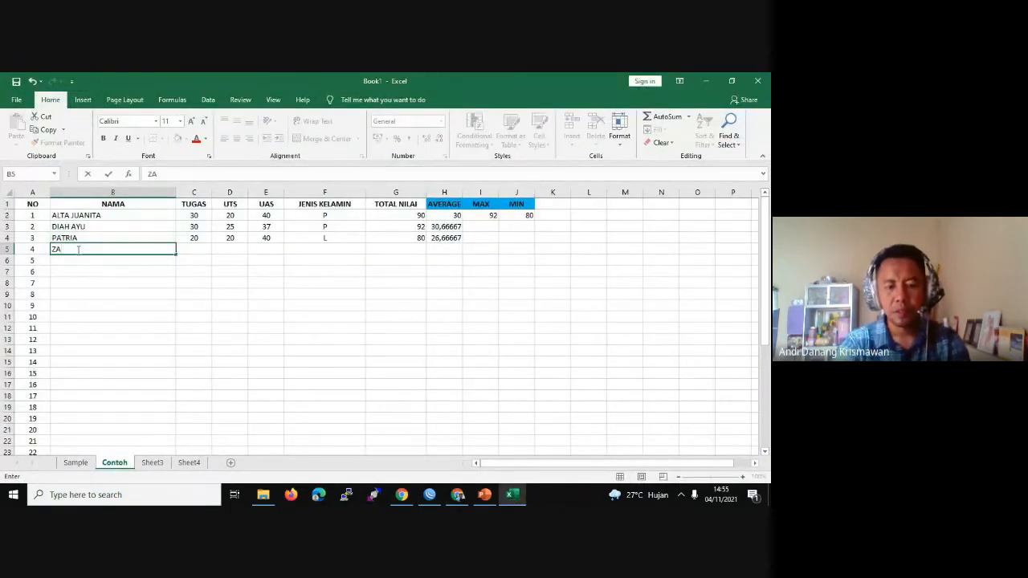
{"action": "type", "text": "CKI"}
{"action": "key", "text": "Tab"}
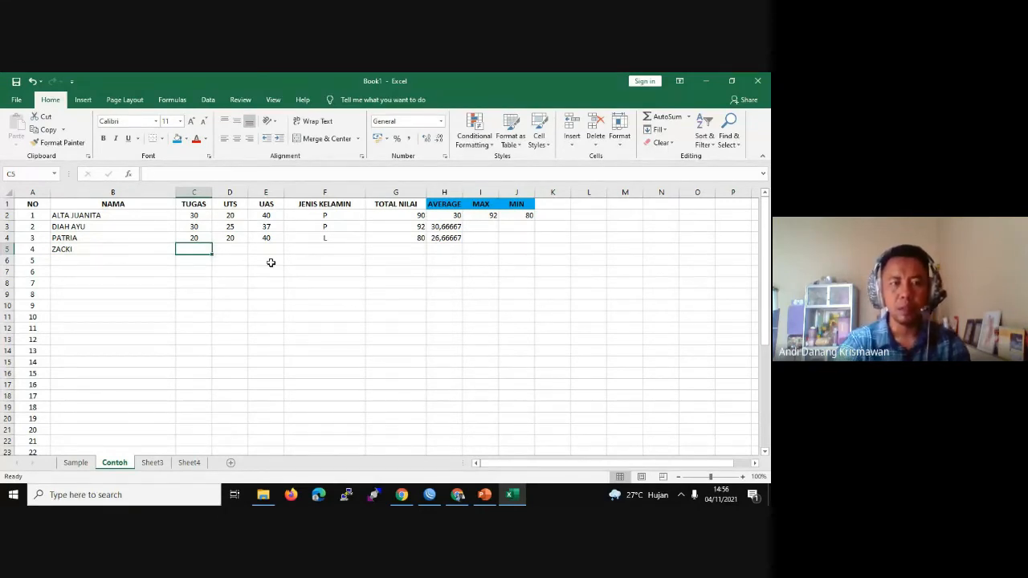
{"action": "type", "text": "3"}
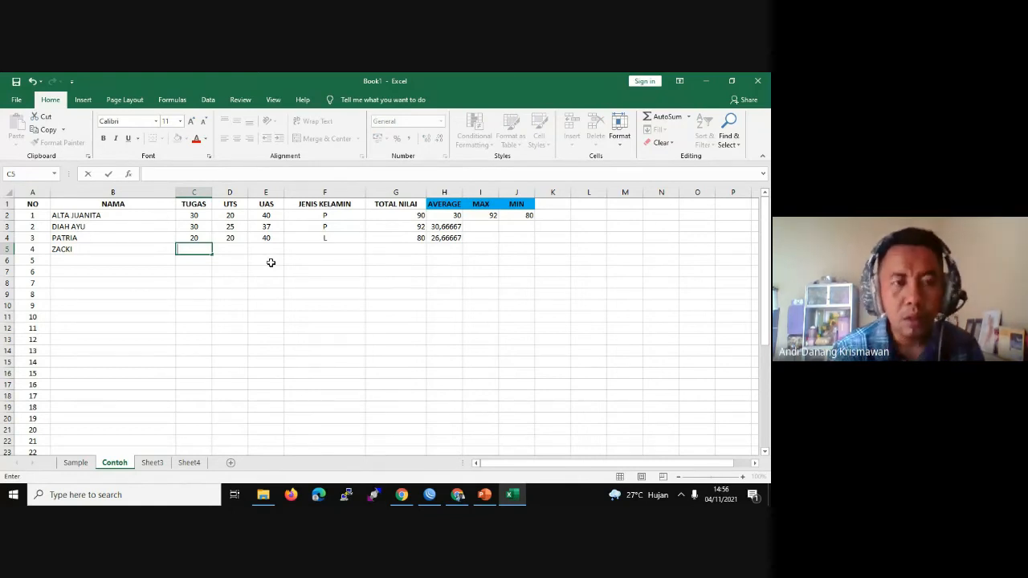
{"action": "type", "text": "20"}
{"action": "key", "text": "BackSpace"}
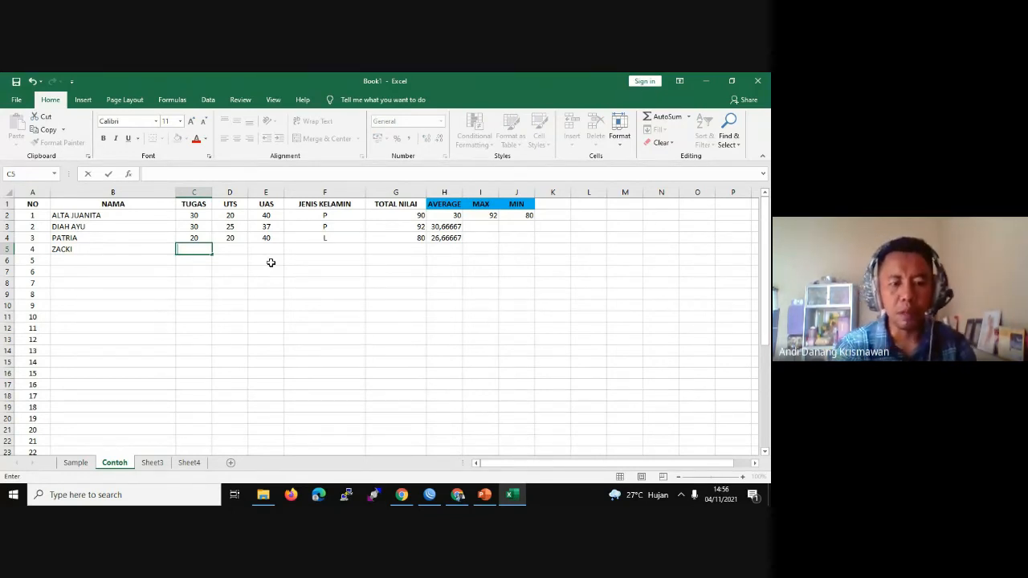
{"action": "type", "text": "30"}
{"action": "key", "text": "Tab"}
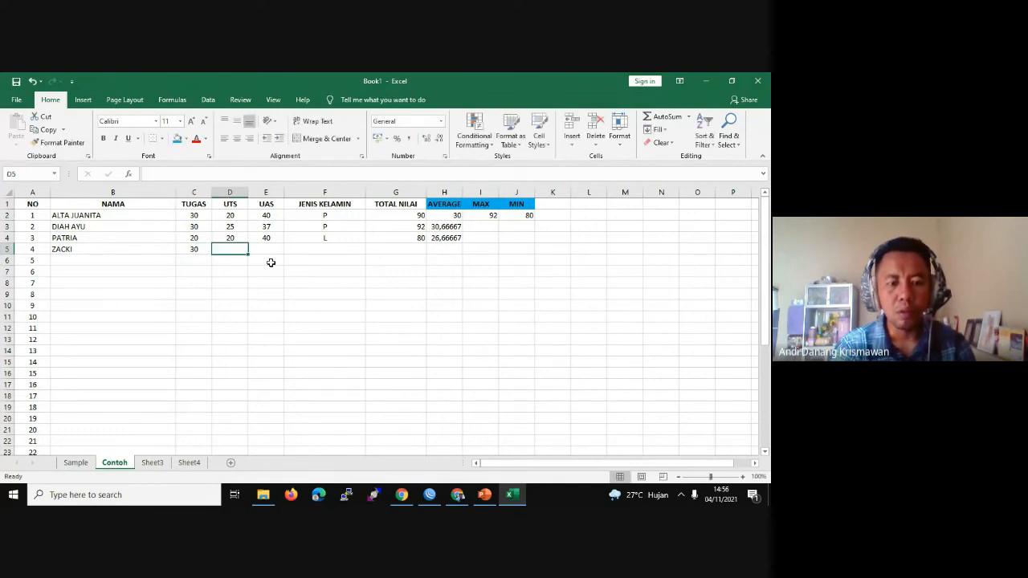
{"action": "type", "text": "20"}
{"action": "key", "text": "Tab"}
{"action": "type", "text": "4"}
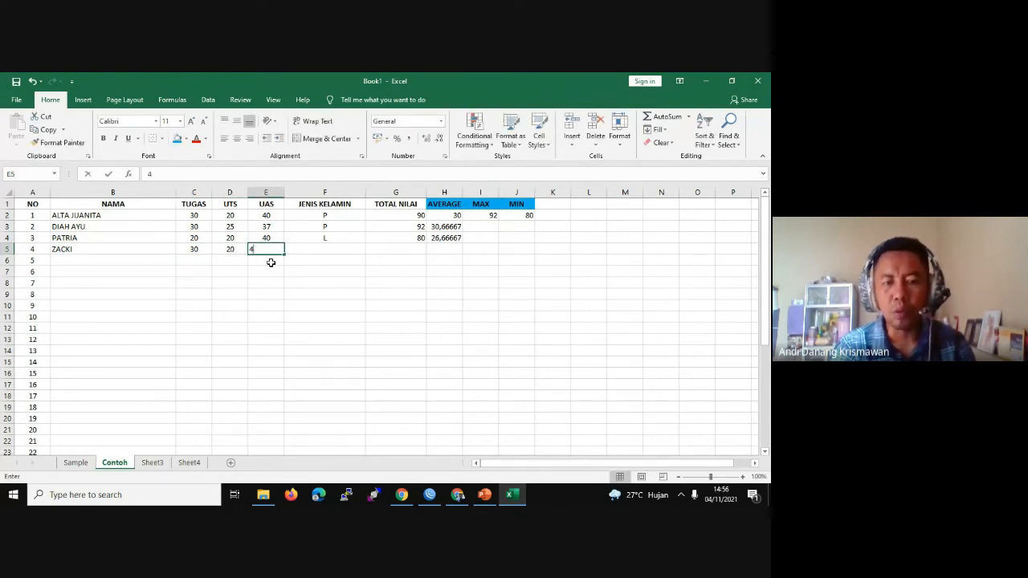
{"action": "type", "text": "0"}
{"action": "key", "text": "Tab"}
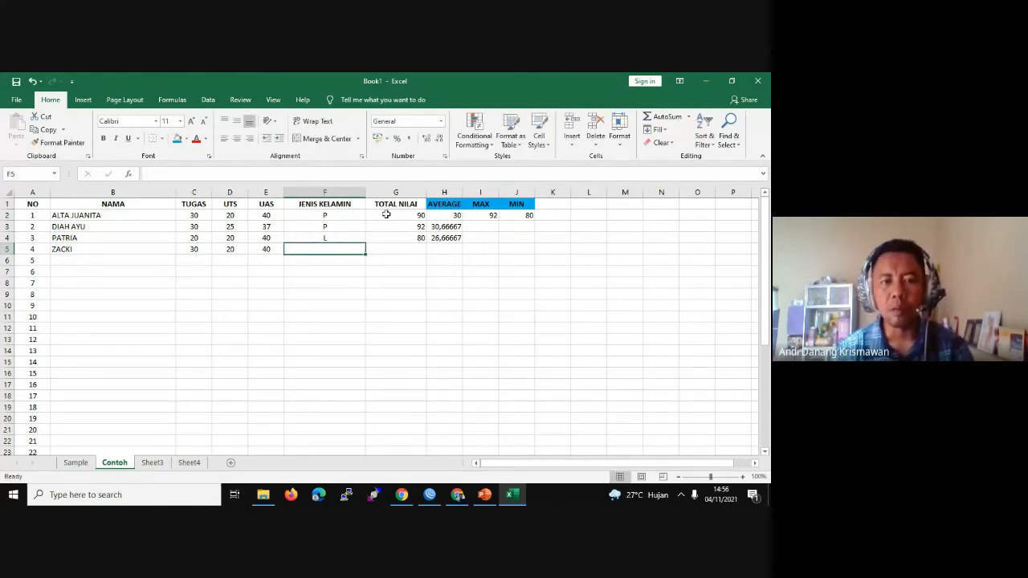
Step: Fill gender L into F5 and the TOTAL NILAI formula into G5, giving 90
{"action": "left_click", "coordinate": [360, 237]}
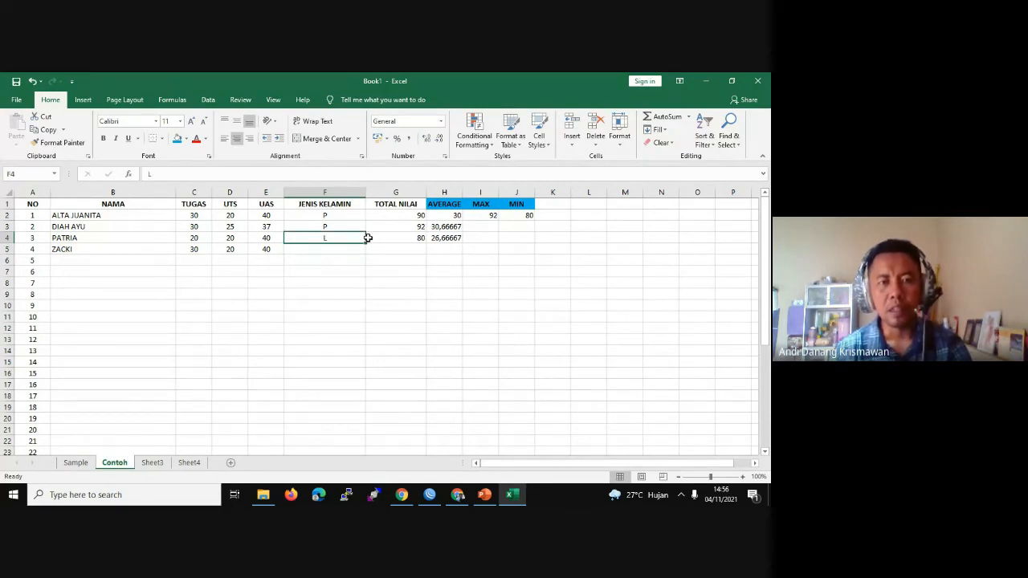
{"action": "left_click_drag", "start_coordinate": [367, 243], "coordinate": [363, 250]}
{"action": "left_click", "coordinate": [411, 250]}
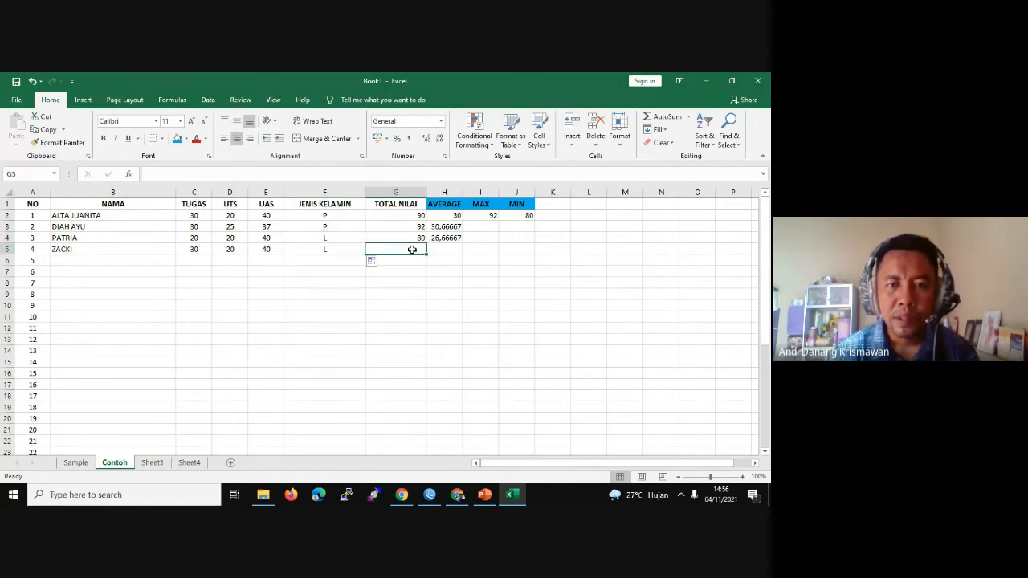
{"action": "left_click", "coordinate": [418, 238]}
{"action": "left_click_drag", "start_coordinate": [425, 243], "coordinate": [429, 253]}
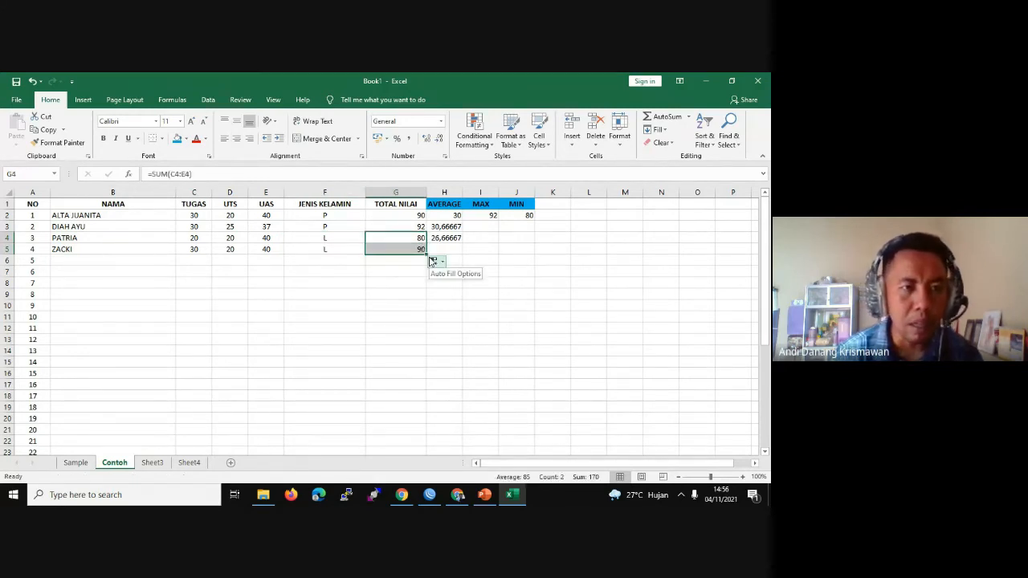
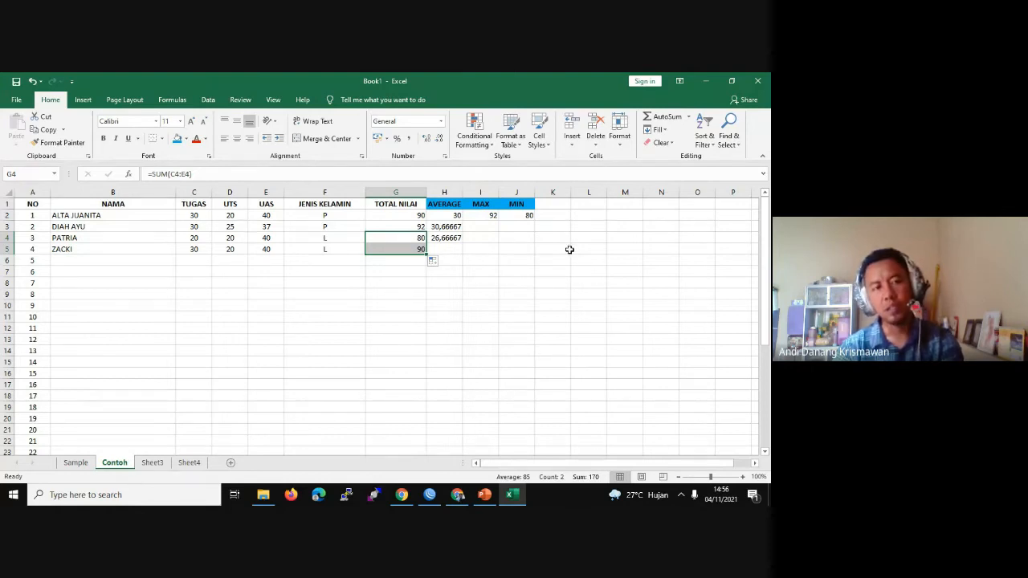
Step: Enter 100 in cell B6 of the NAMA column
{"action": "left_click", "coordinate": [77, 258]}
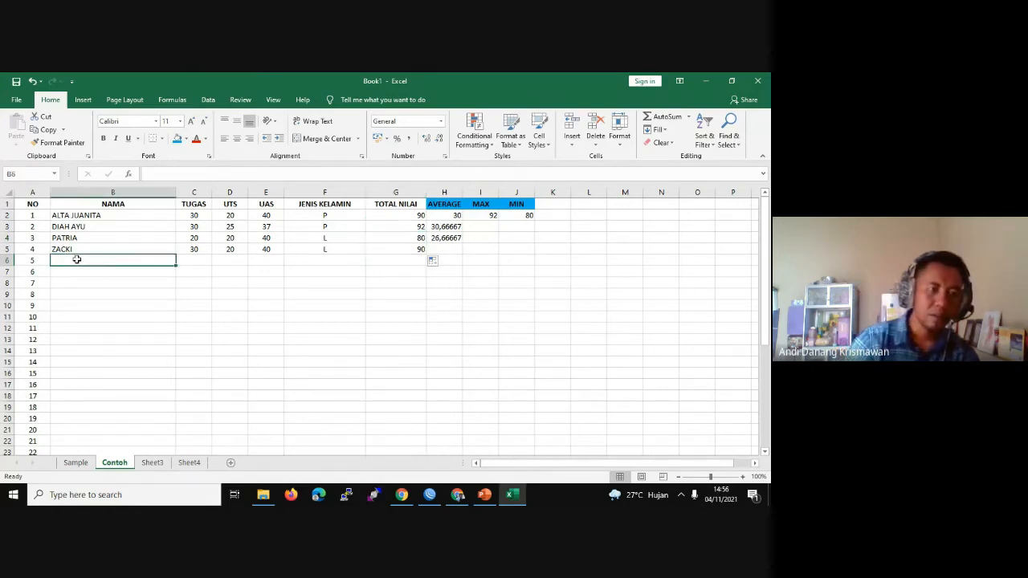
{"action": "double_click", "coordinate": [74, 261]}
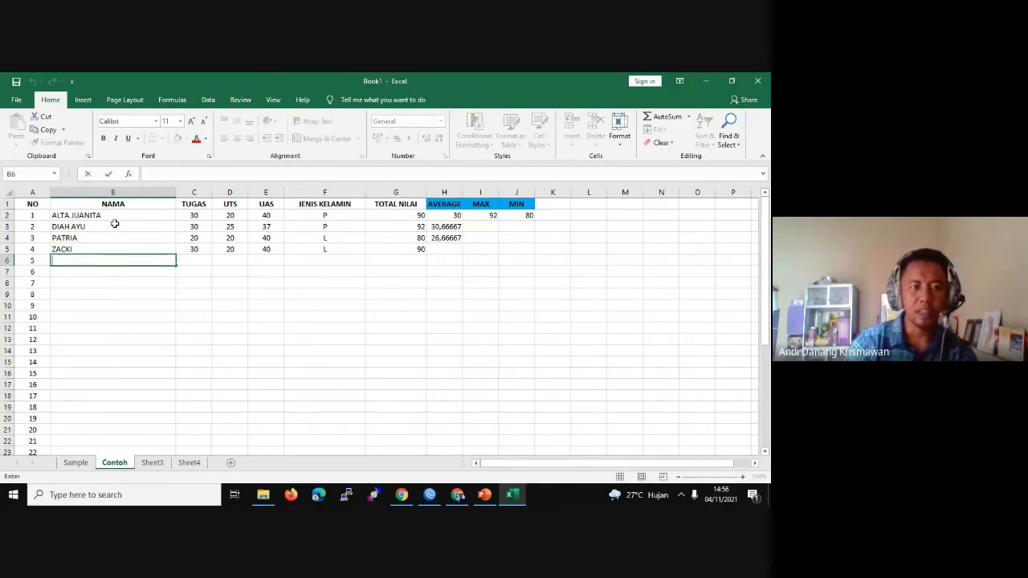
{"action": "type", "text": "1"}
{"action": "key", "text": "Return"}
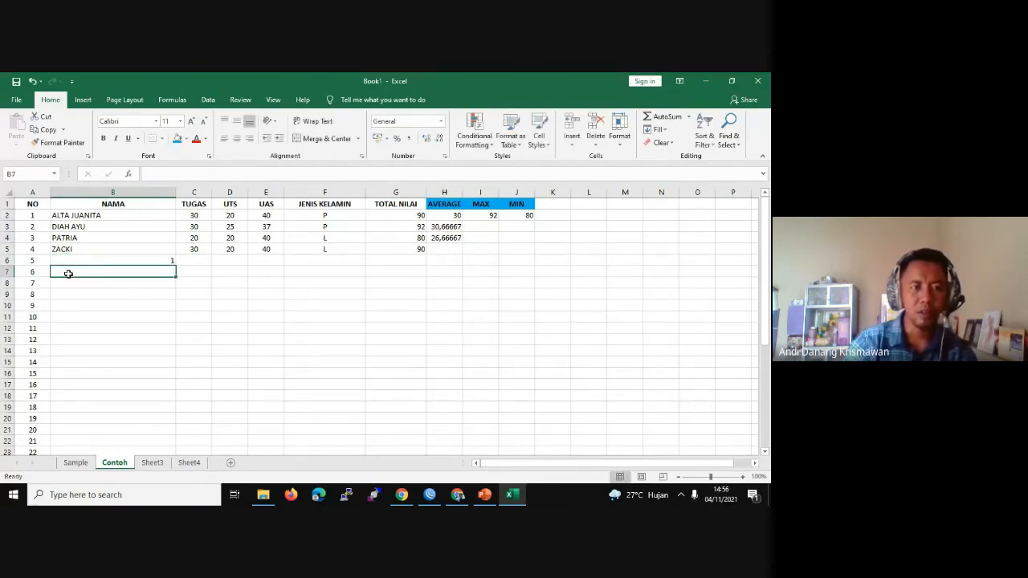
{"action": "left_click", "coordinate": [125, 259]}
{"action": "double_click", "coordinate": [173, 259]}
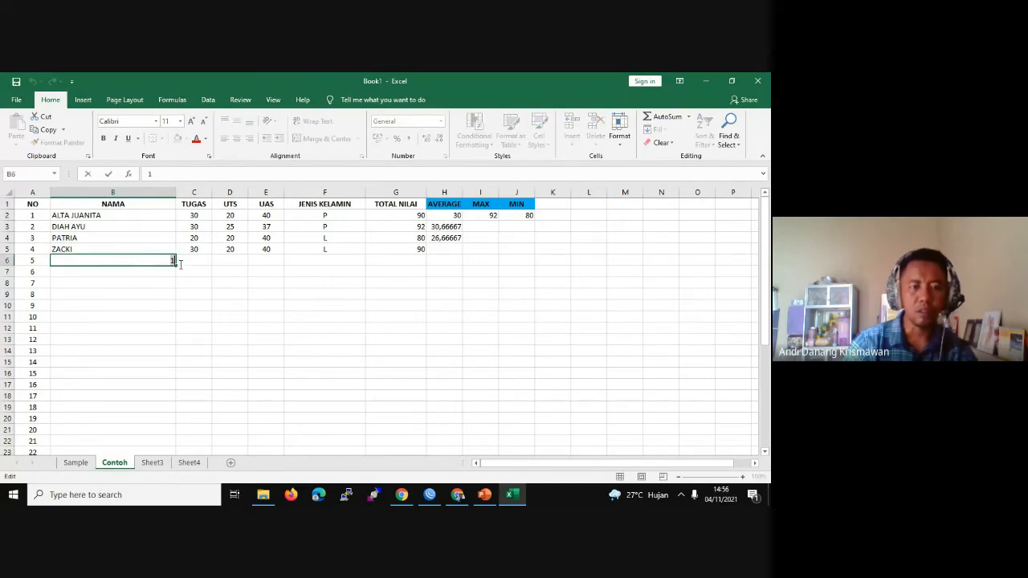
{"action": "type", "text": "00"}
{"action": "left_click", "coordinate": [180, 264]}
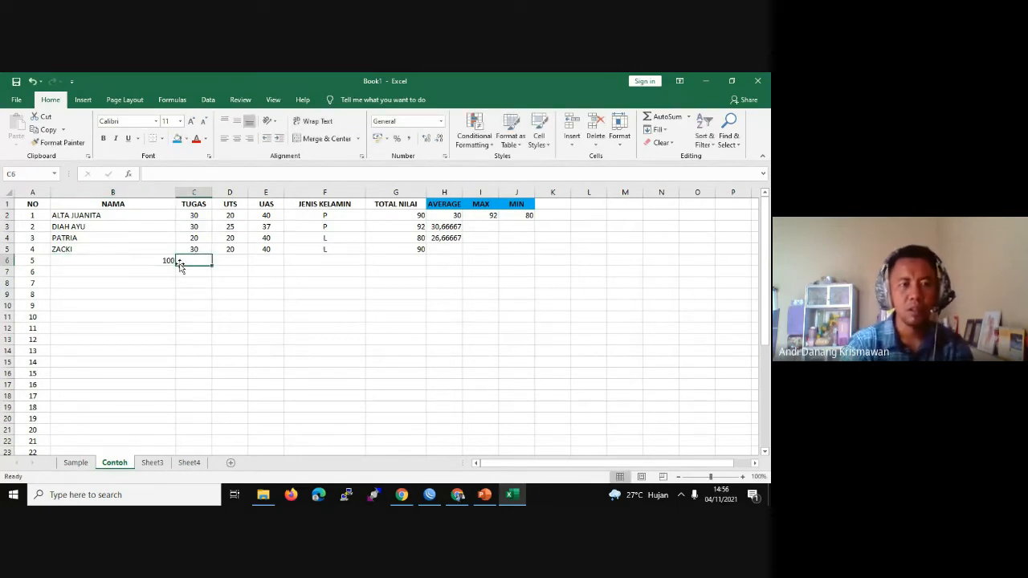
Step: Enter 200 in B7 and 300 in B8
{"action": "left_click", "coordinate": [160, 273]}
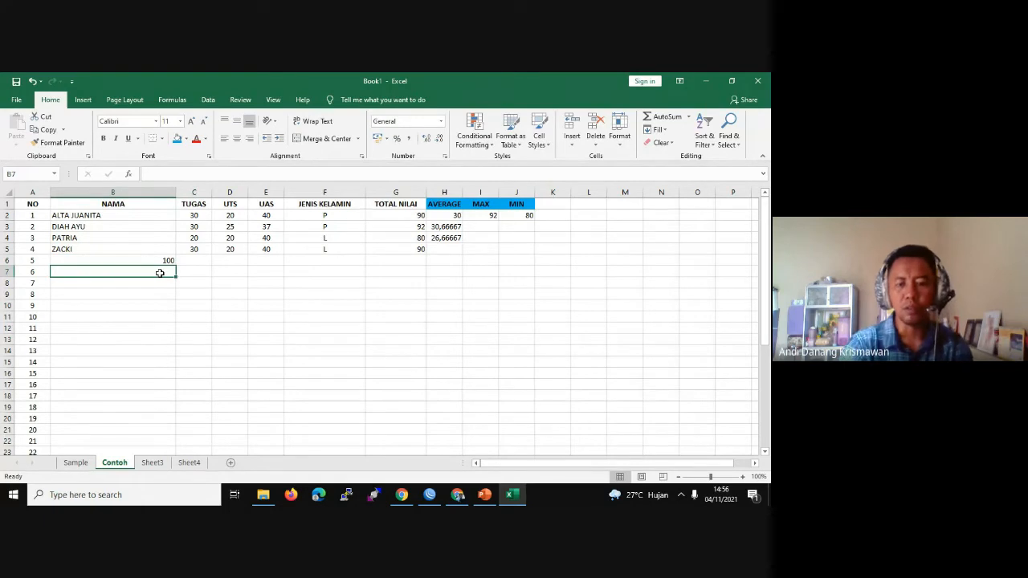
{"action": "type", "text": "200"}
{"action": "left_click", "coordinate": [154, 295]}
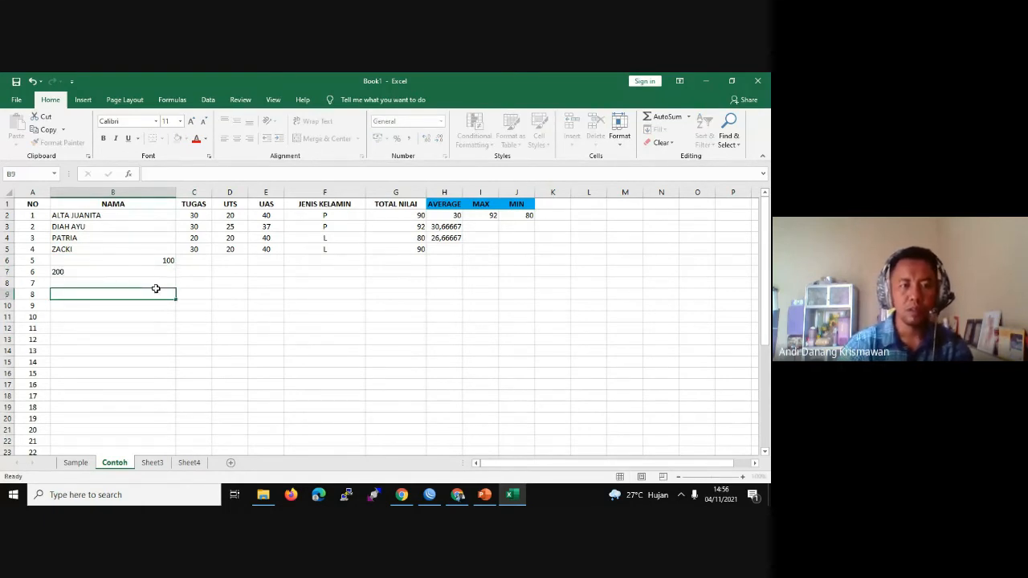
{"action": "left_click", "coordinate": [157, 279]}
{"action": "type", "text": "300"}
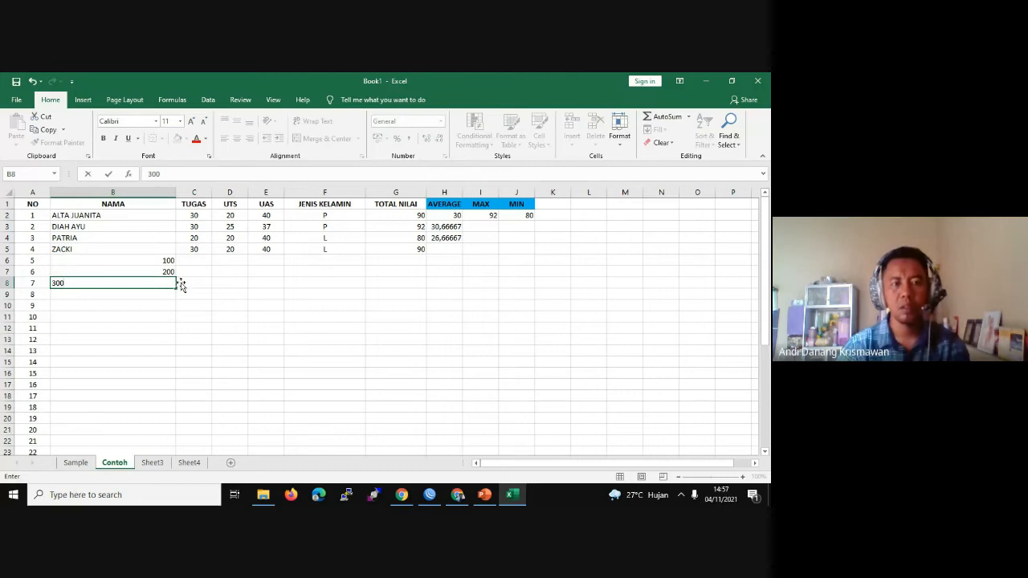
{"action": "left_click", "coordinate": [196, 282]}
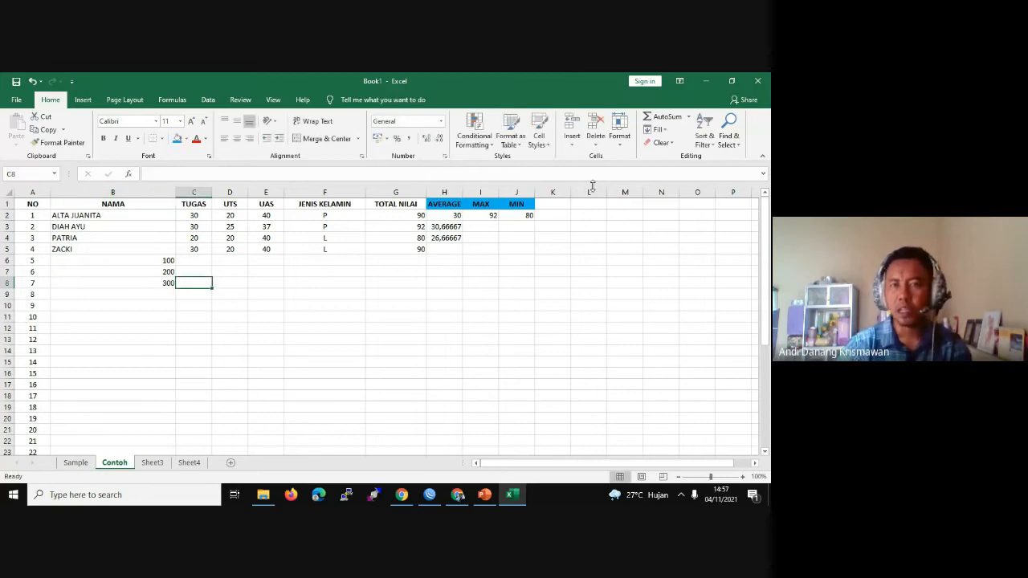
{"action": "left_click", "coordinate": [551, 204]}
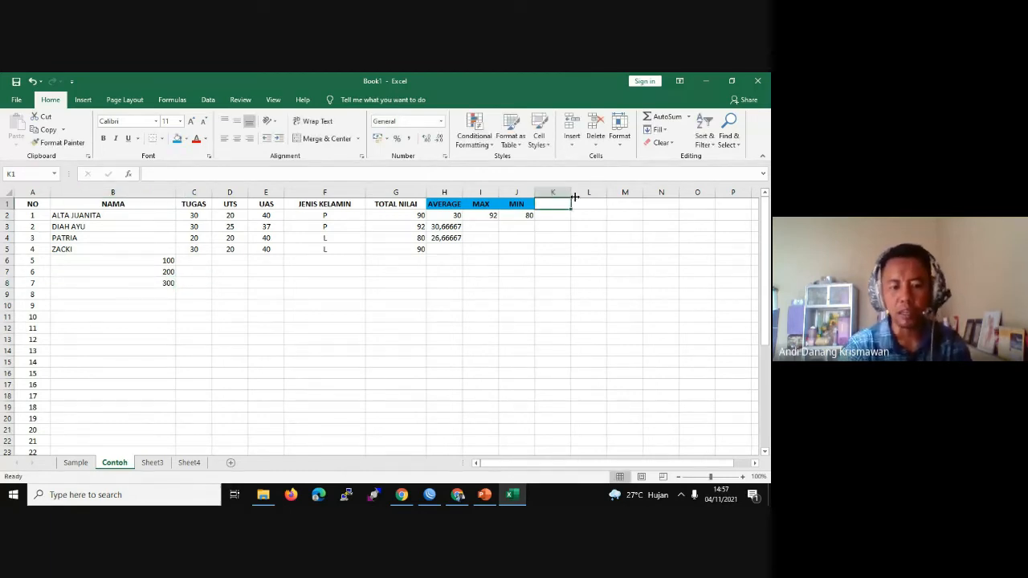
Step: Add a centred, blue-filled COUNT header in K1
{"action": "type", "text": "CO"}
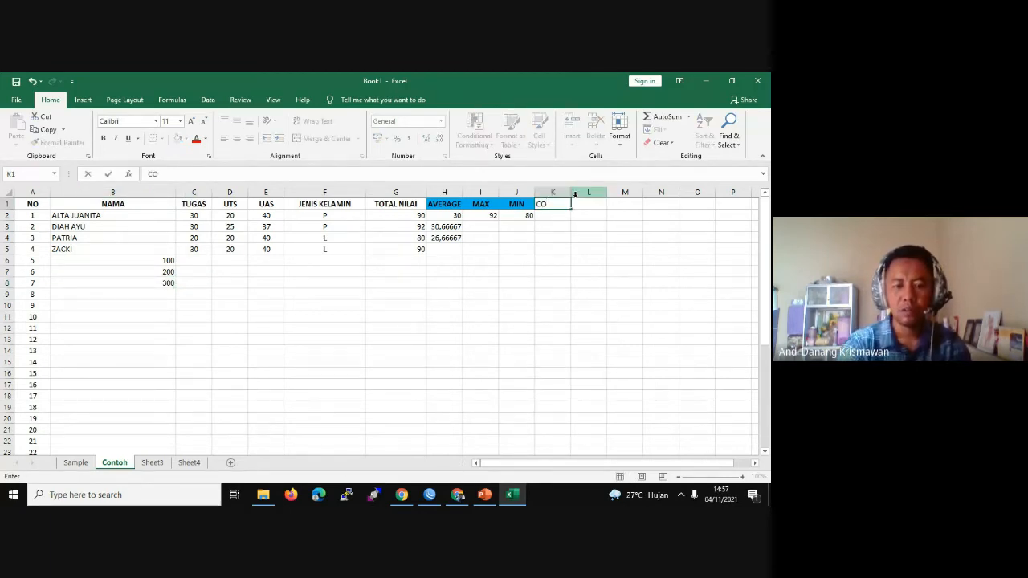
{"action": "type", "text": "UNT"}
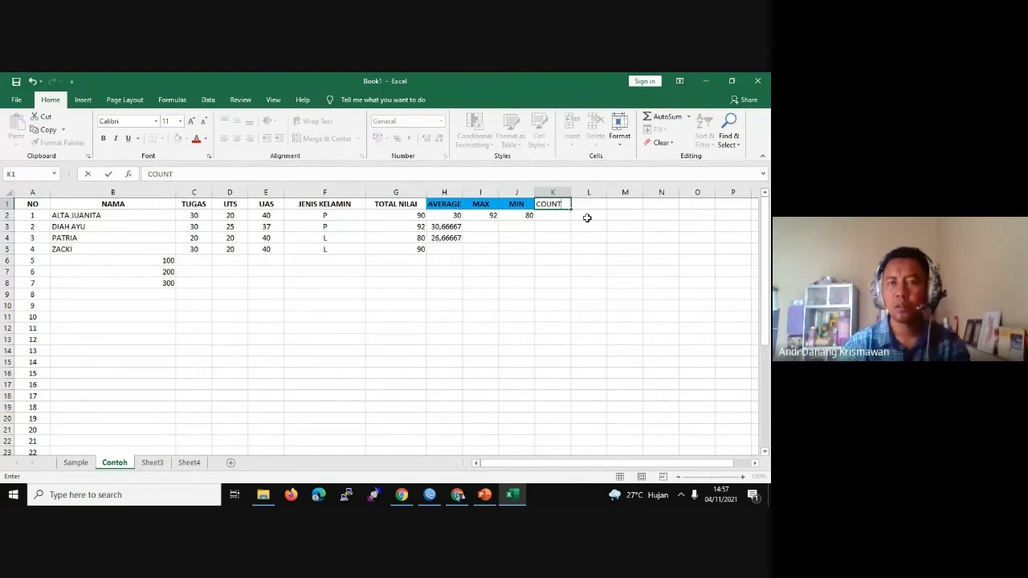
{"action": "left_click", "coordinate": [587, 215]}
{"action": "left_click", "coordinate": [560, 204]}
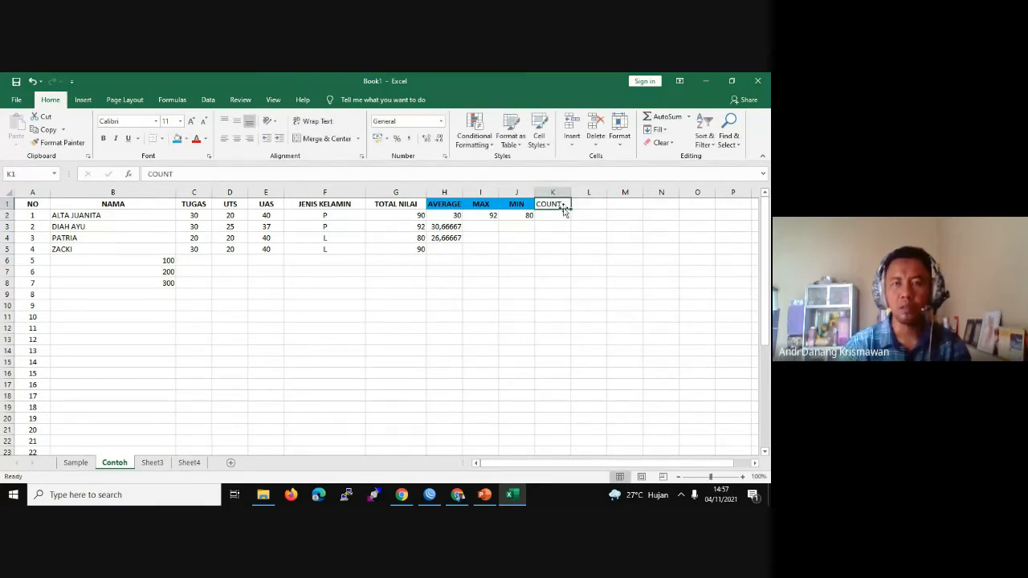
{"action": "left_click", "coordinate": [237, 138]}
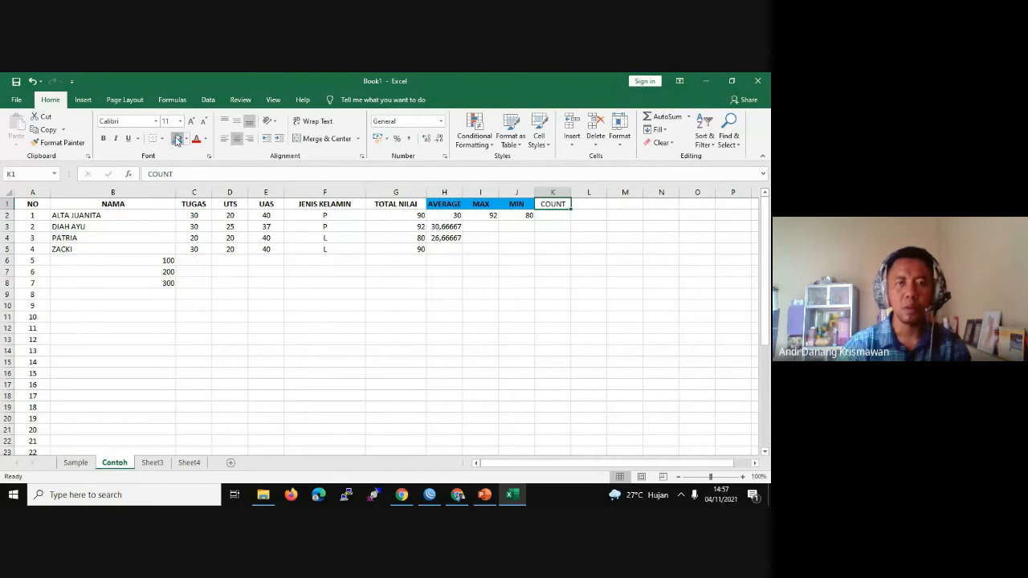
{"action": "left_click", "coordinate": [177, 138]}
Step: Enter =COUNT(B2:B8) in K2, which returns 3
{"action": "left_click", "coordinate": [550, 215]}
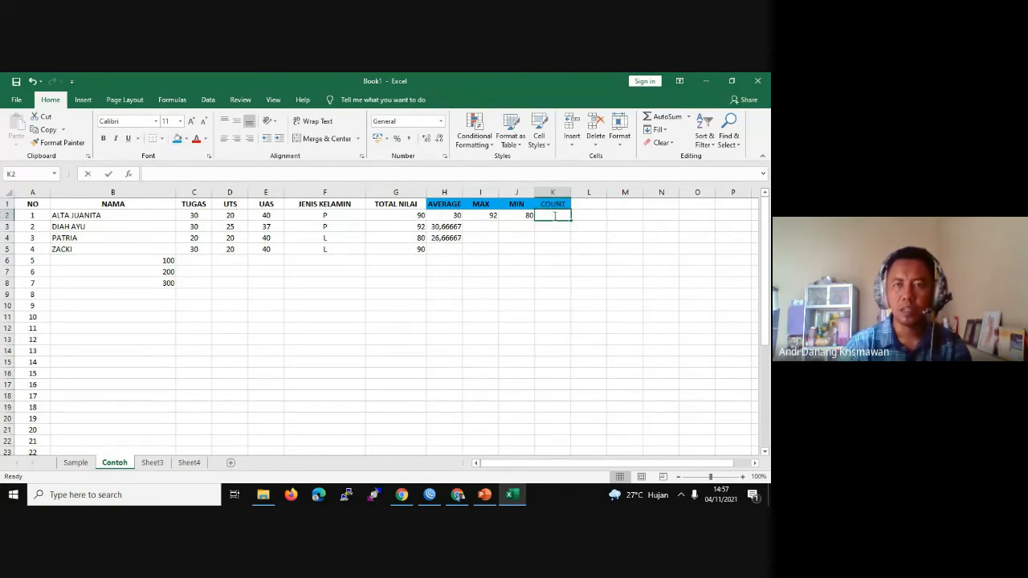
{"action": "type", "text": "="}
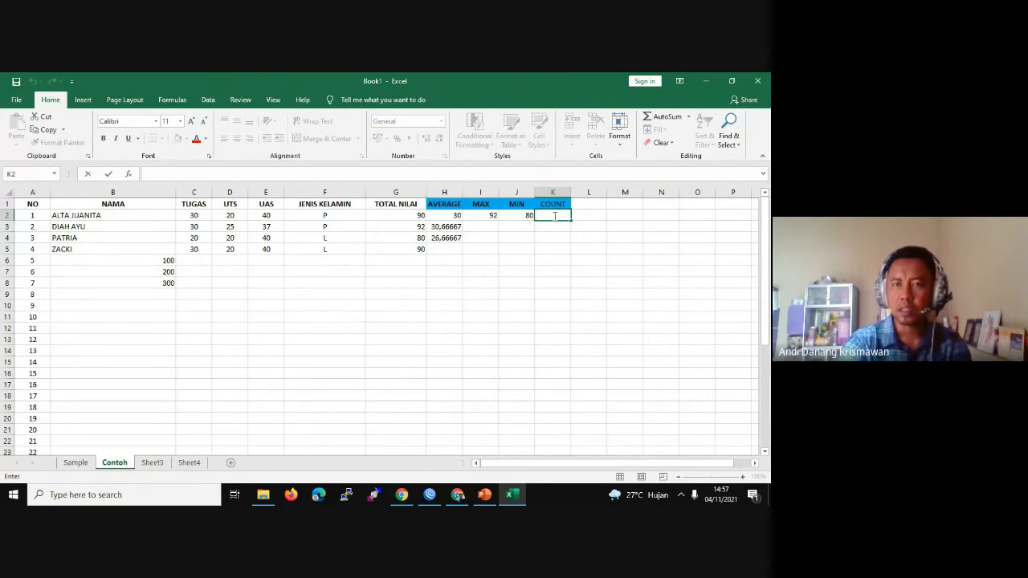
{"action": "type", "text": "=CO"}
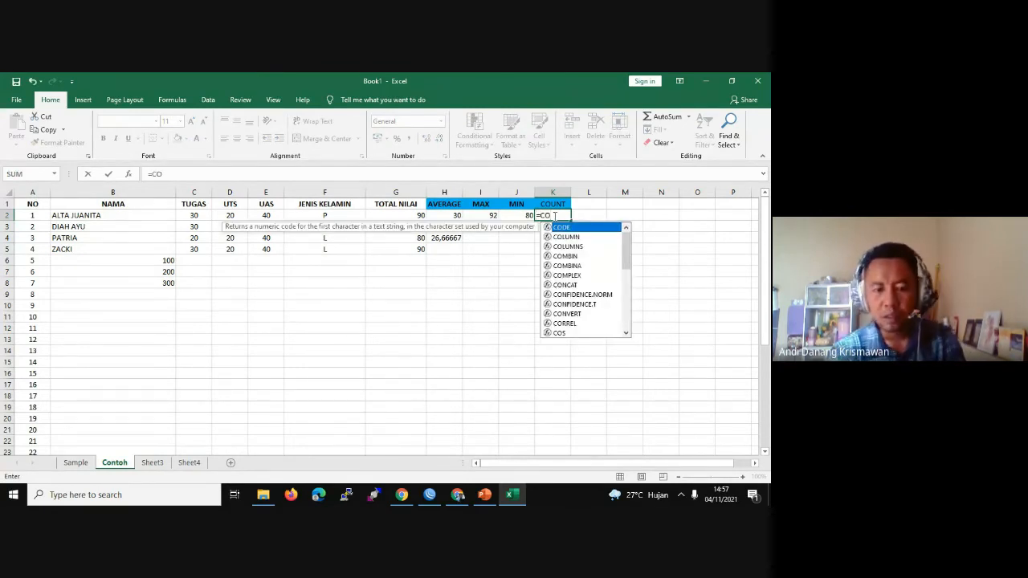
{"action": "type", "text": "UNT("}
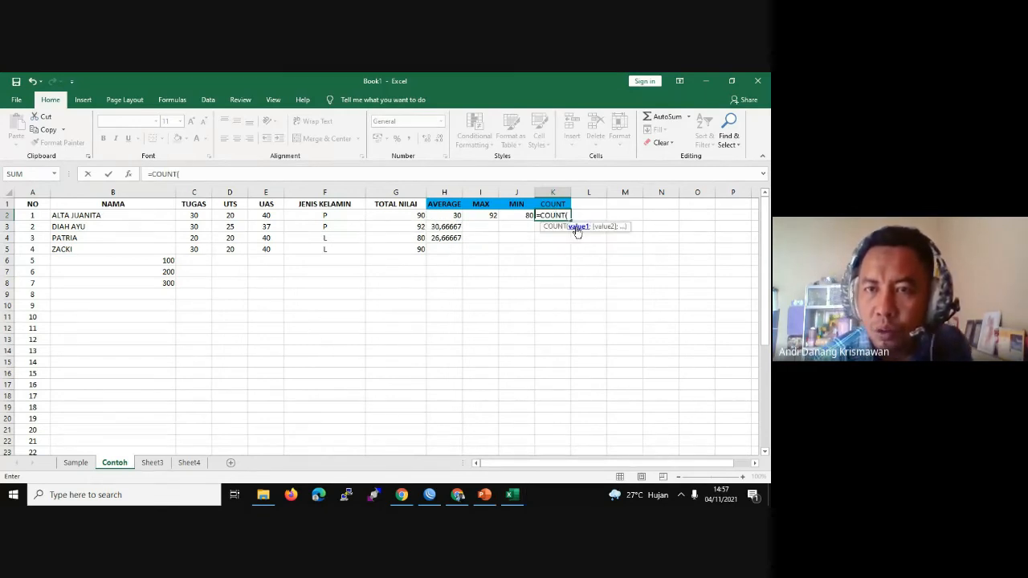
{"action": "double_click", "coordinate": [578, 228]}
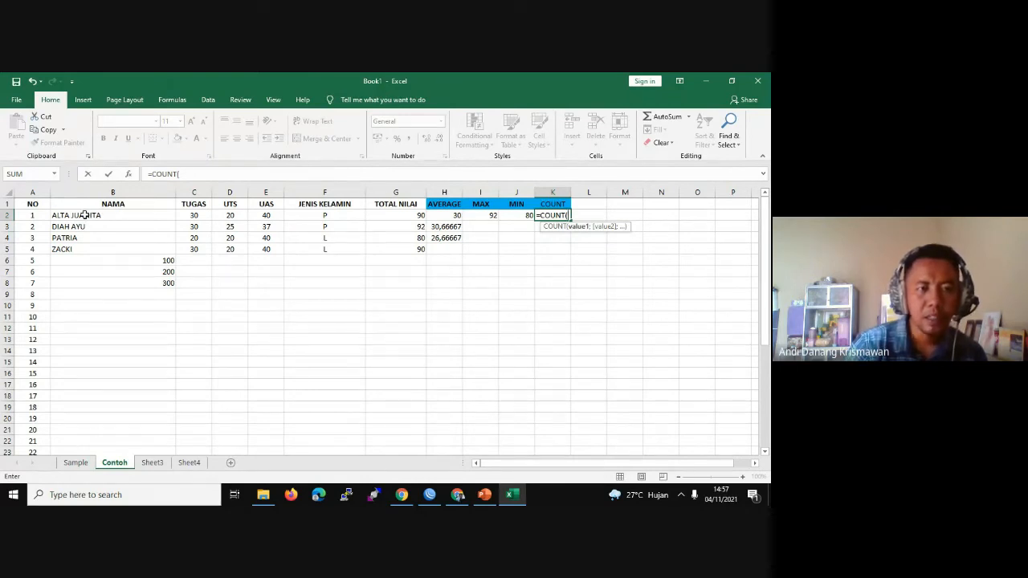
{"action": "left_click_drag", "start_coordinate": [90, 215], "coordinate": [137, 283]}
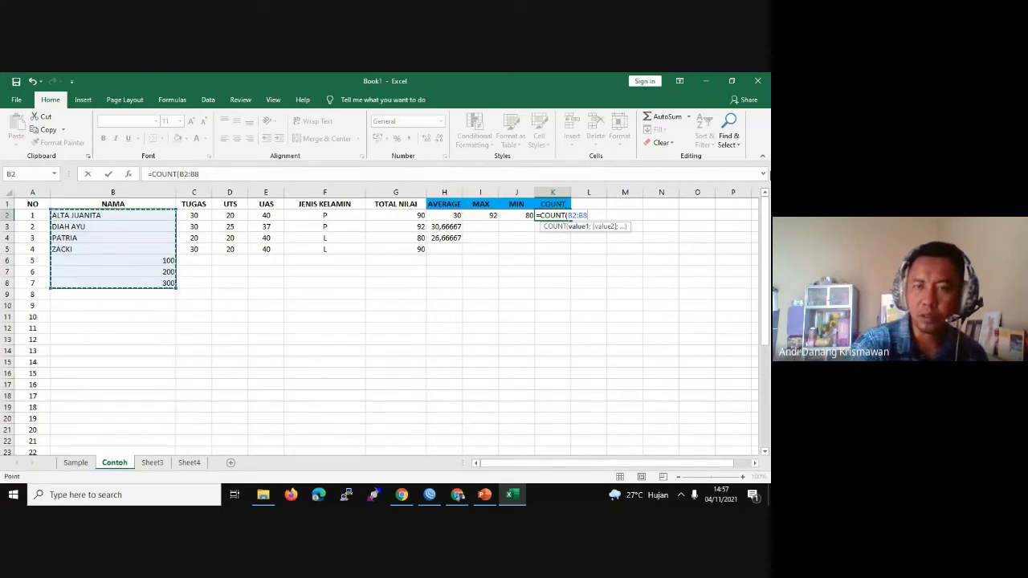
{"action": "type", "text": ")"}
{"action": "key", "text": "Return"}
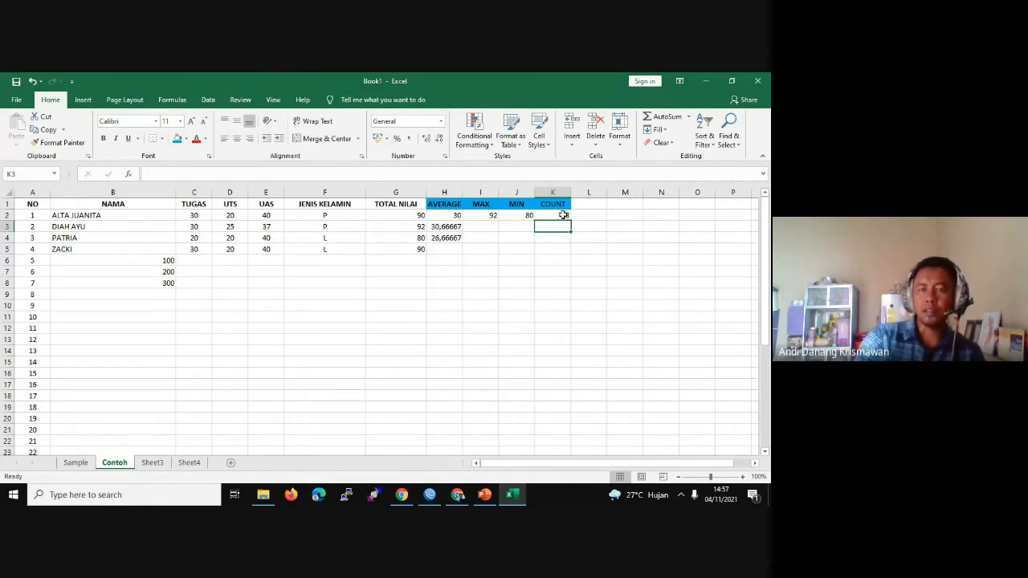
{"action": "left_click", "coordinate": [562, 215]}
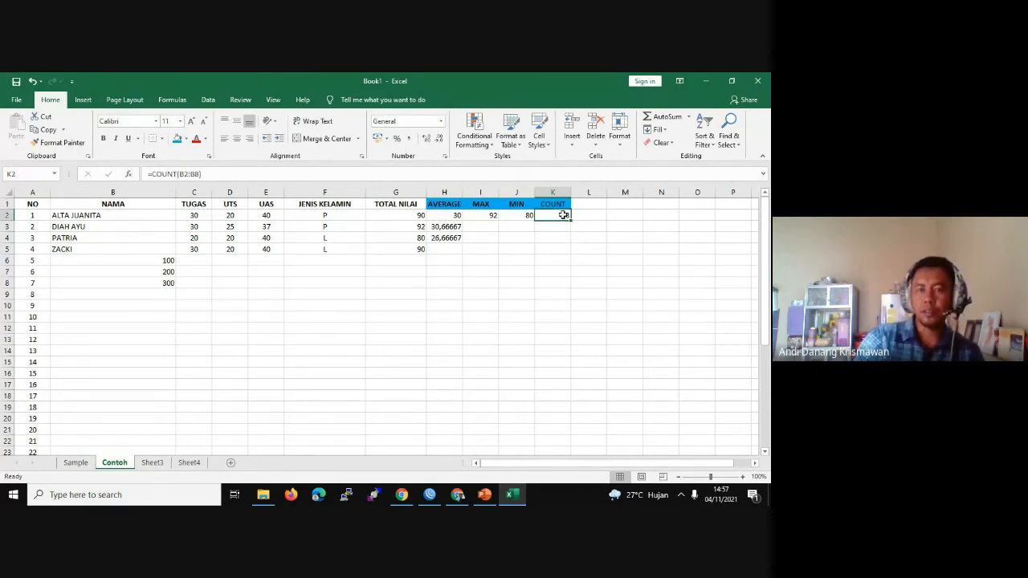
{"action": "left_click", "coordinate": [155, 265]}
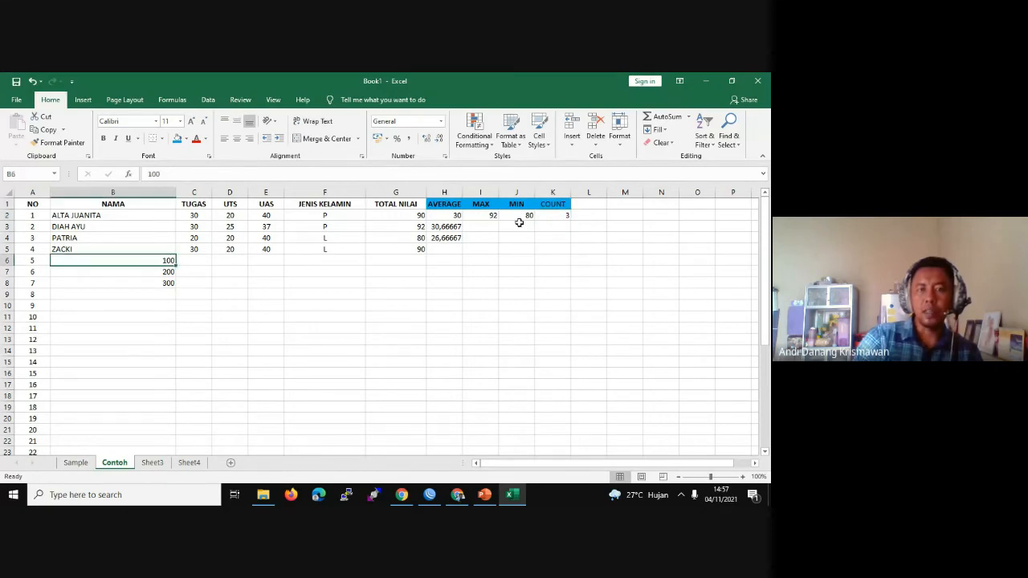
Step: Delete the 300 from B8 so the COUNT result in K2 becomes 2
{"action": "left_click", "coordinate": [554, 215]}
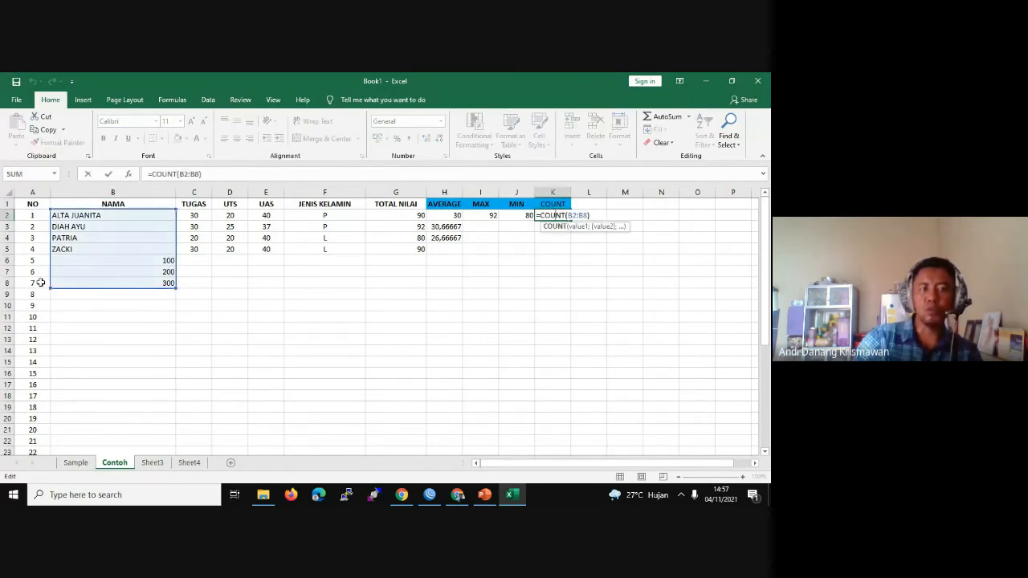
{"action": "key", "text": "Return"}
{"action": "left_click", "coordinate": [160, 283]}
{"action": "double_click", "coordinate": [160, 283]}
{"action": "left_click_drag", "start_coordinate": [160, 283], "coordinate": [177, 282]}
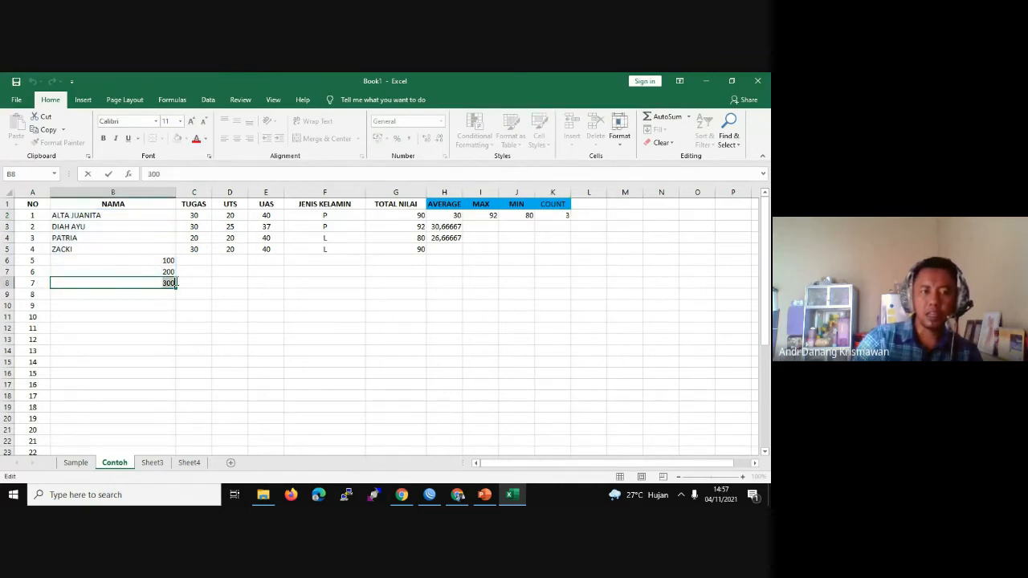
{"action": "key", "text": "BackSpace"}
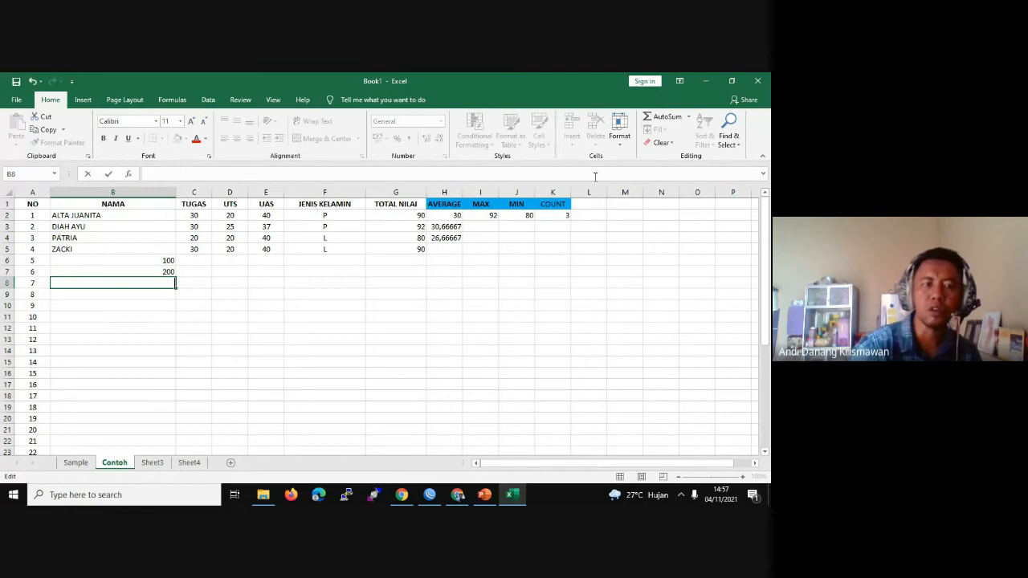
{"action": "key", "text": "Return"}
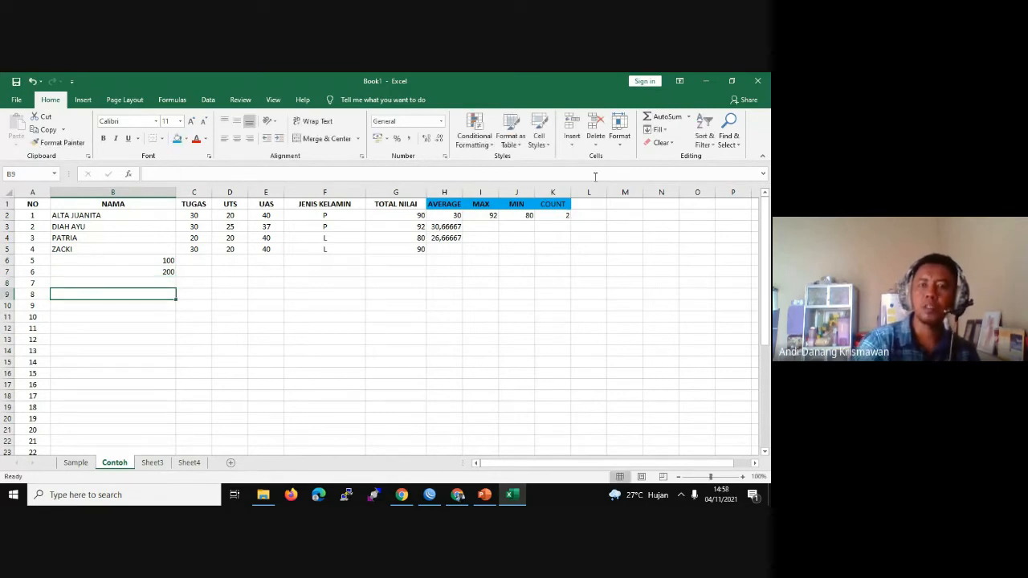
{"action": "left_click", "coordinate": [569, 216]}
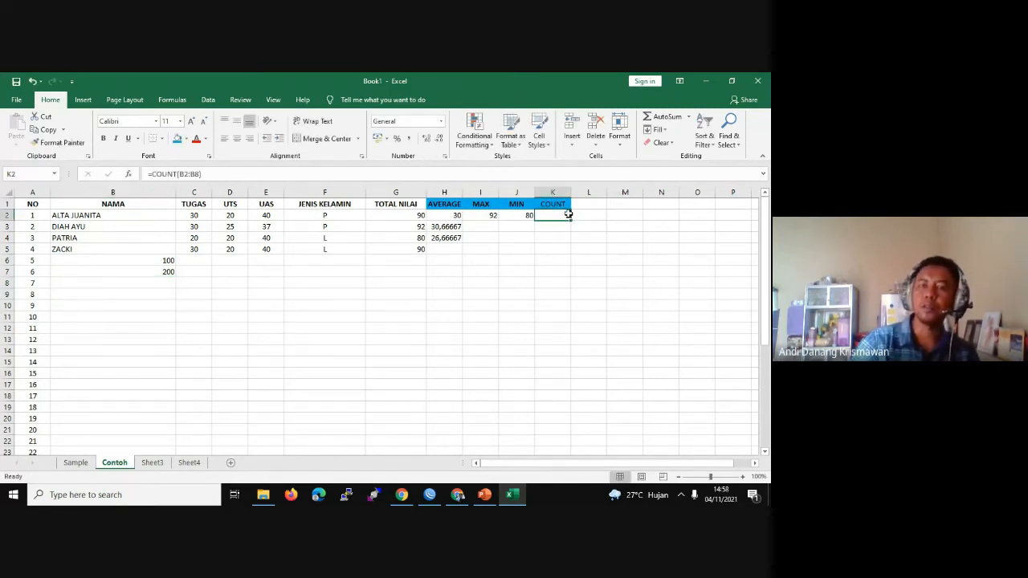
{"action": "left_click", "coordinate": [167, 263]}
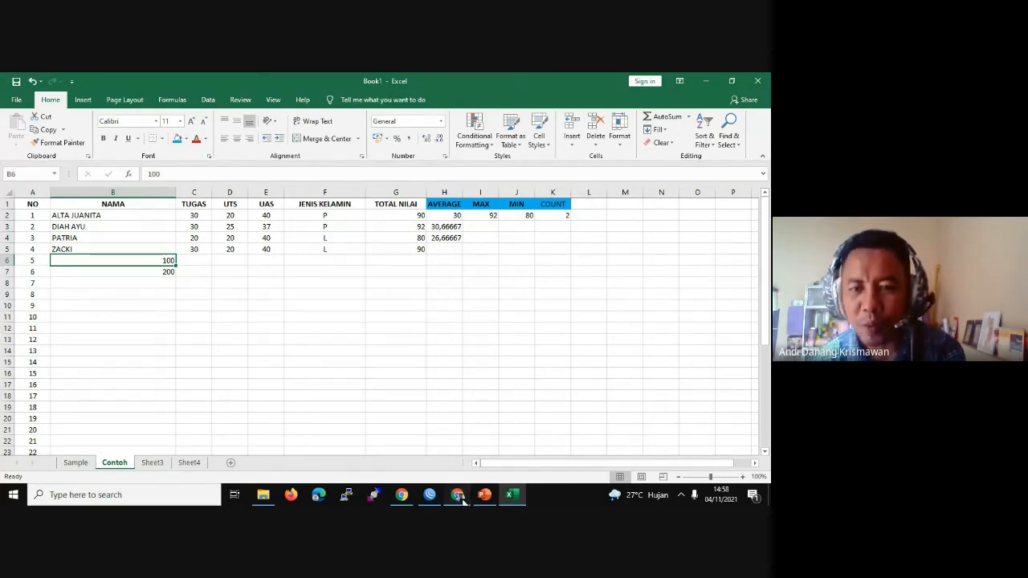
Step: Hide the Google Meet screen-sharing notice and bring Excel back to the front
{"action": "left_click", "coordinate": [458, 495]}
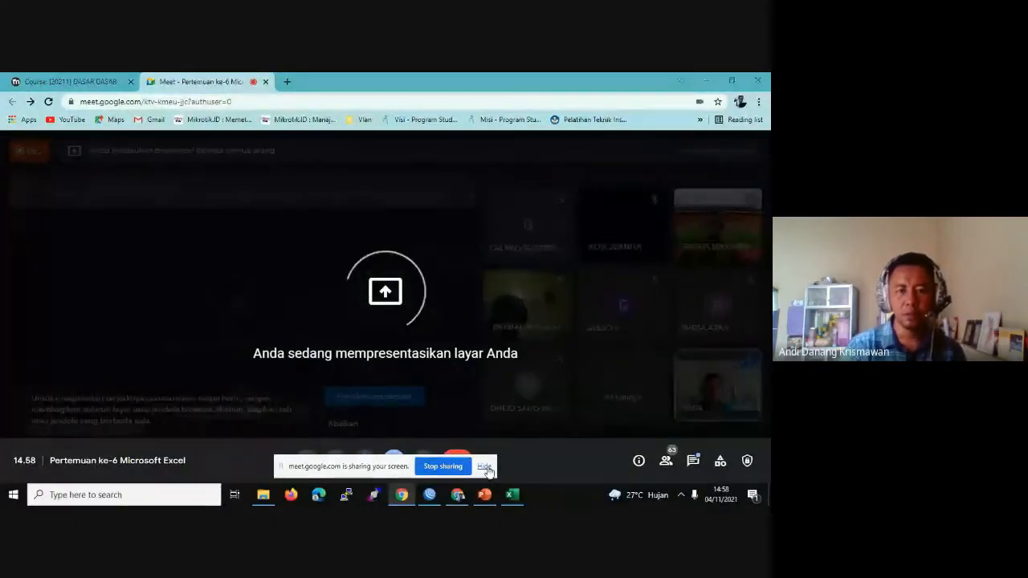
{"action": "left_click", "coordinate": [485, 468]}
{"action": "left_click", "coordinate": [512, 495]}
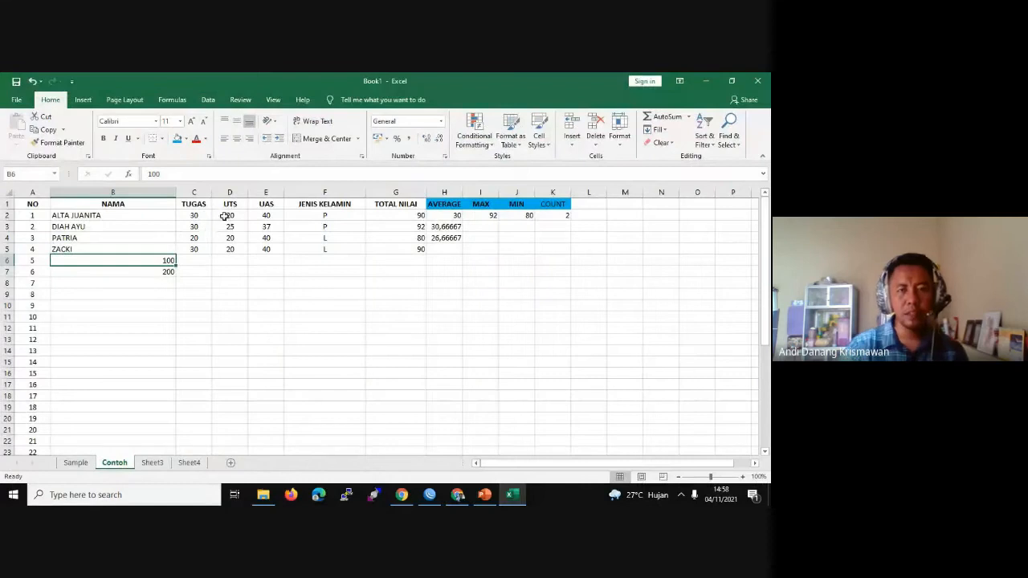
Step: Add a blue-filled COUNTA header in L1
{"action": "left_click", "coordinate": [594, 206]}
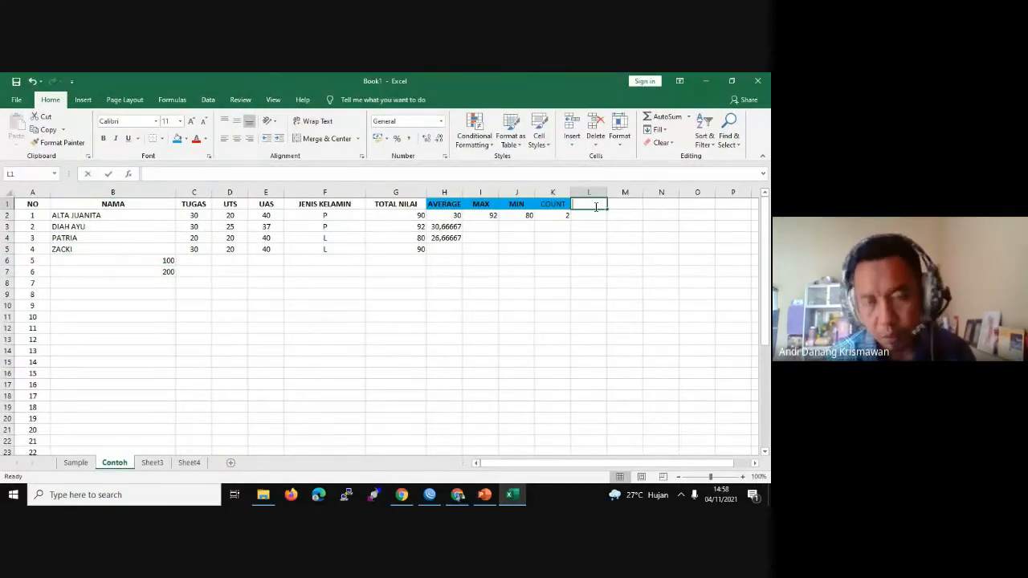
{"action": "type", "text": "COUNTA"}
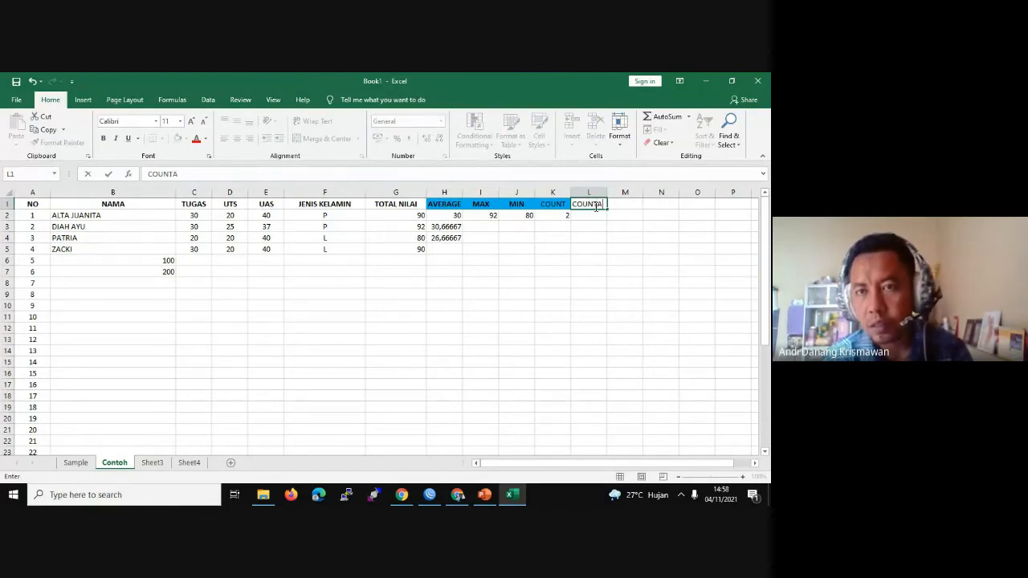
{"action": "key", "text": "Return"}
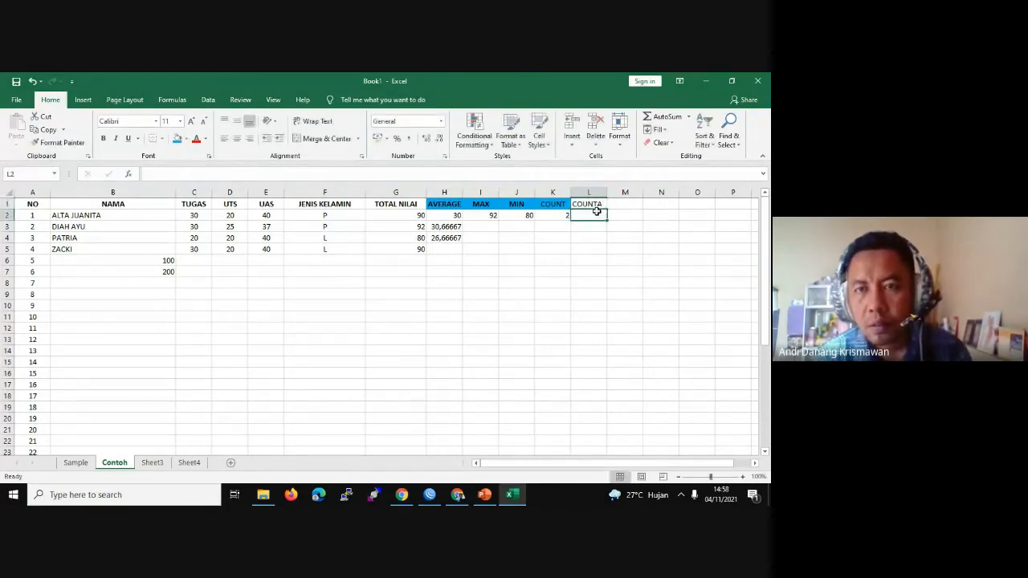
{"action": "left_click", "coordinate": [594, 206]}
{"action": "left_click", "coordinate": [175, 141]}
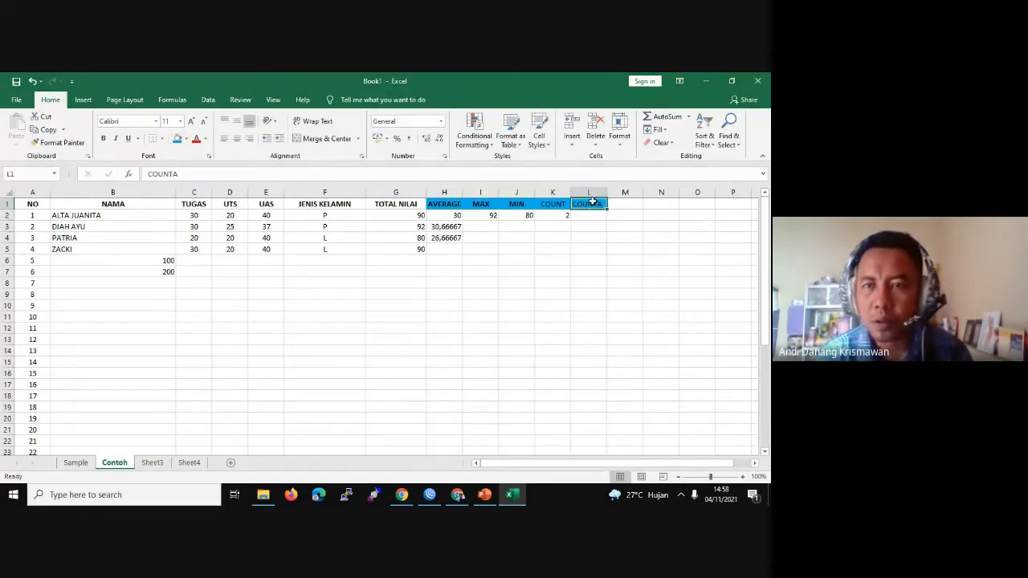
Step: Enter =COUNTA(B2:B8) in L2 to count the filled NAMA cells
{"action": "left_click", "coordinate": [589, 217]}
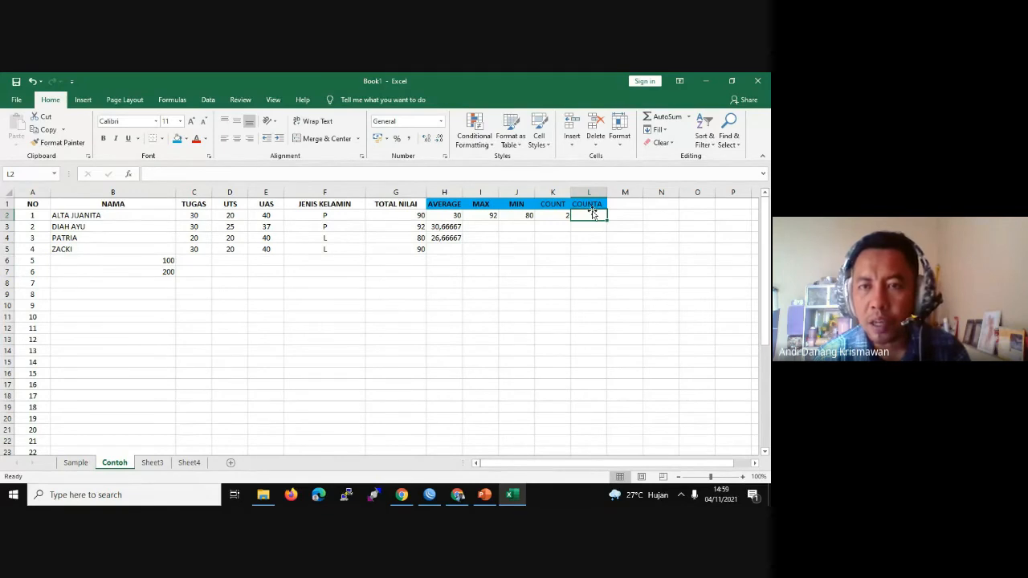
{"action": "double_click", "coordinate": [591, 217]}
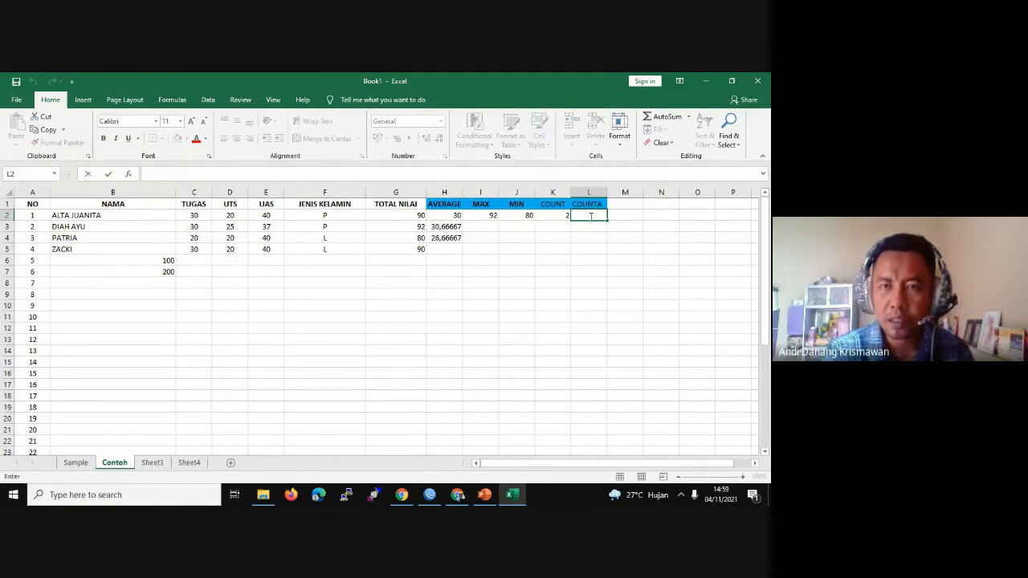
{"action": "type", "text": "=COUNTA"}
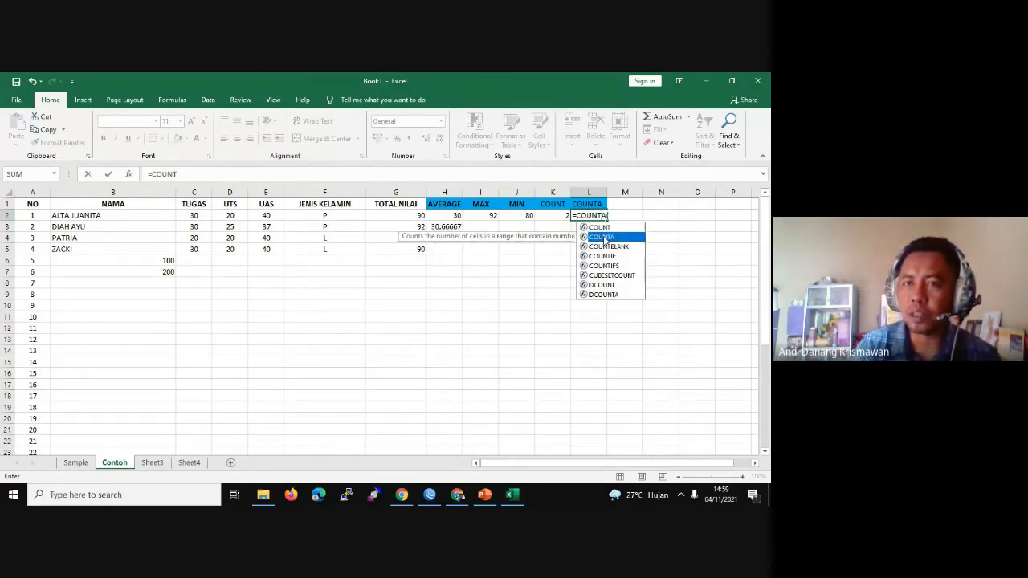
{"action": "double_click", "coordinate": [605, 237]}
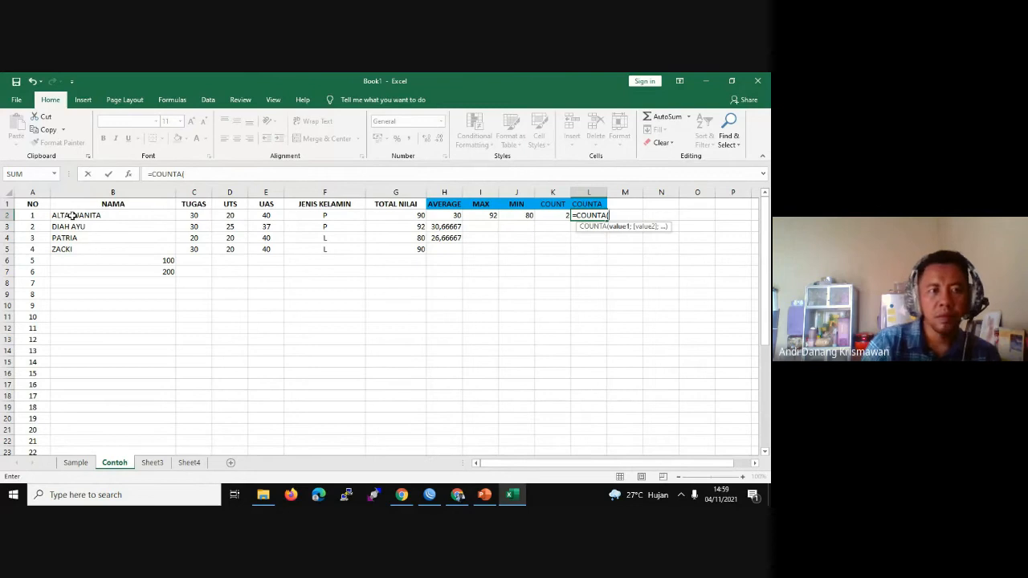
{"action": "left_click_drag", "start_coordinate": [74, 214], "coordinate": [114, 283]}
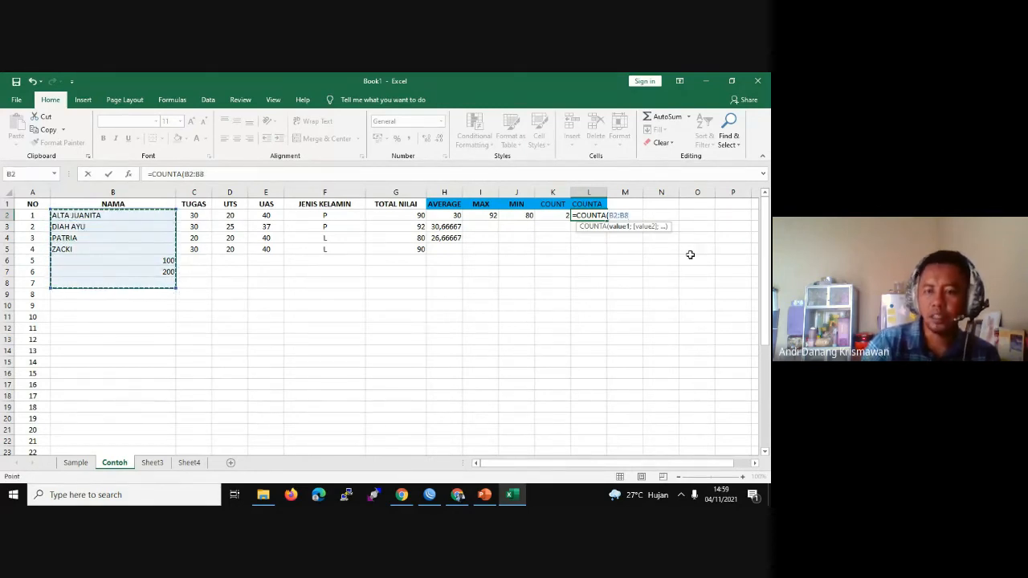
{"action": "type", "text": ")"}
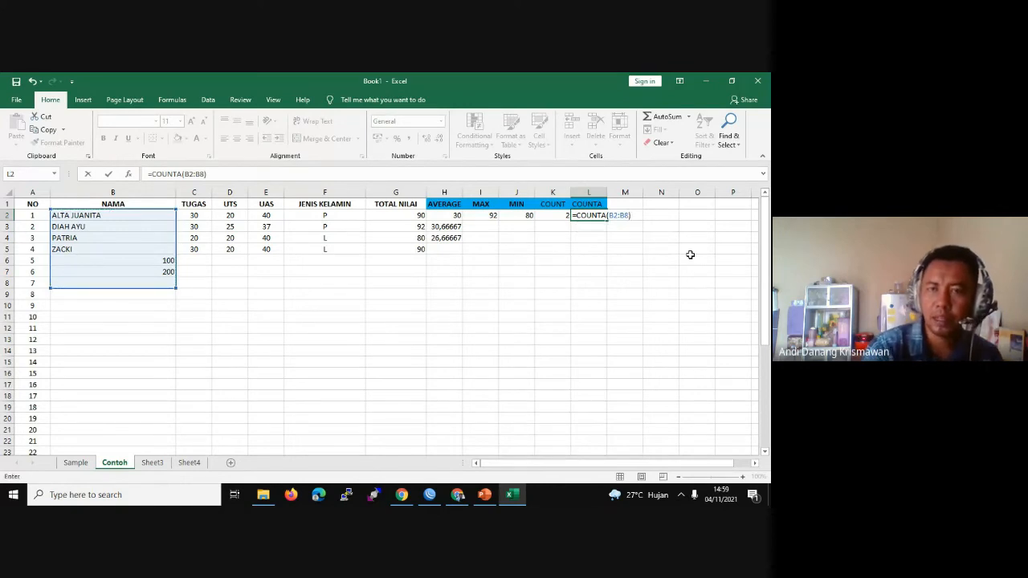
{"action": "key", "text": "Return"}
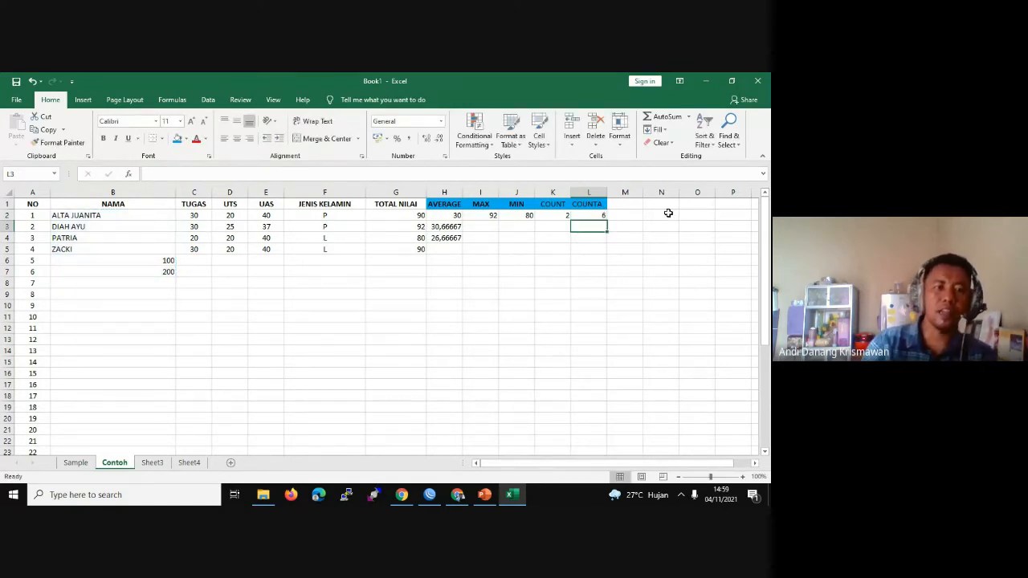
Step: Walk through the counted NAMA cells and show L2's B2:B8 range
{"action": "left_click", "coordinate": [62, 215]}
{"action": "left_click", "coordinate": [61, 227]}
{"action": "left_click", "coordinate": [61, 238]}
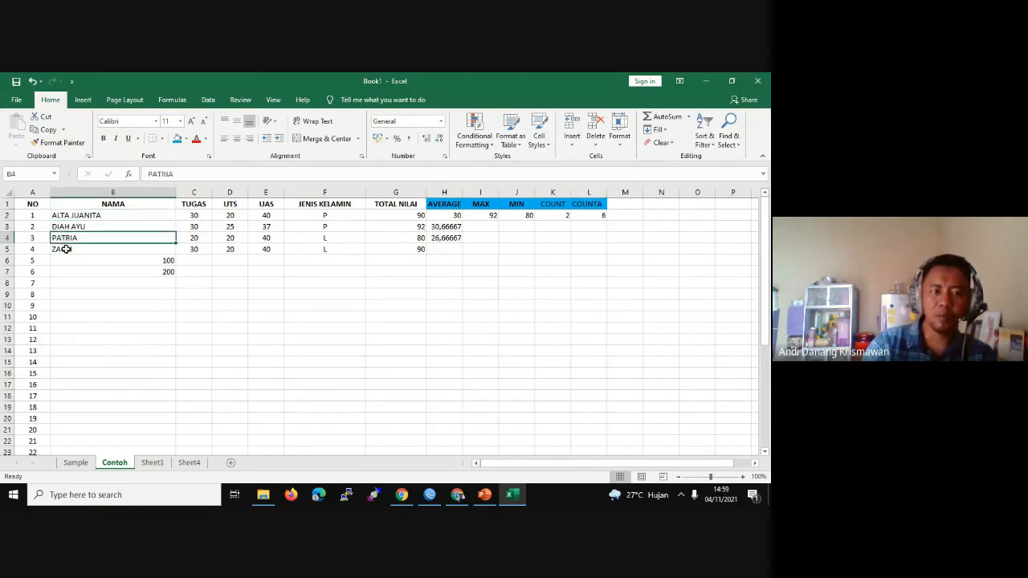
{"action": "left_click", "coordinate": [62, 249]}
{"action": "left_click", "coordinate": [61, 260]}
{"action": "left_click", "coordinate": [61, 271]}
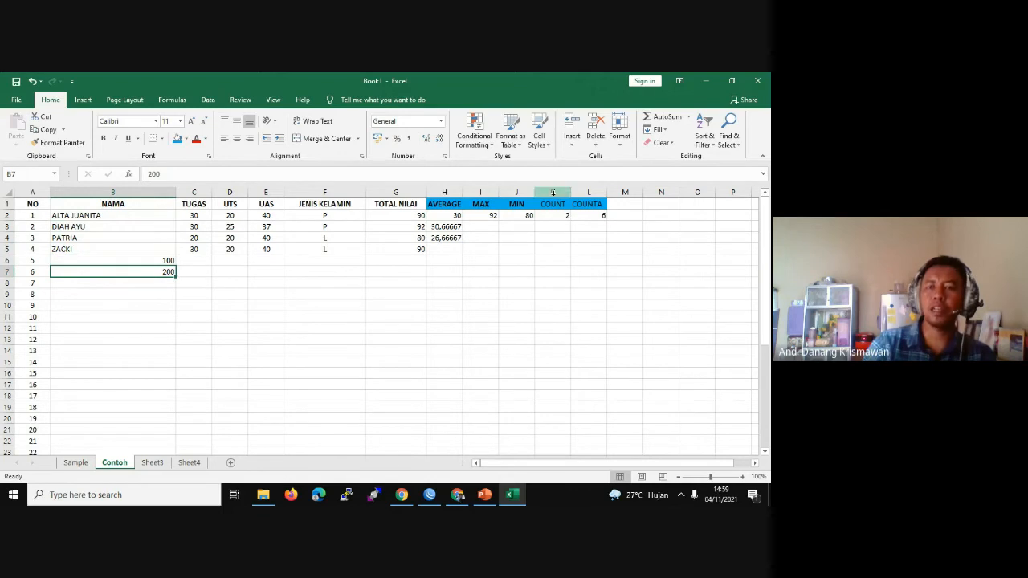
{"action": "left_click", "coordinate": [588, 217]}
{"action": "double_click", "coordinate": [589, 219]}
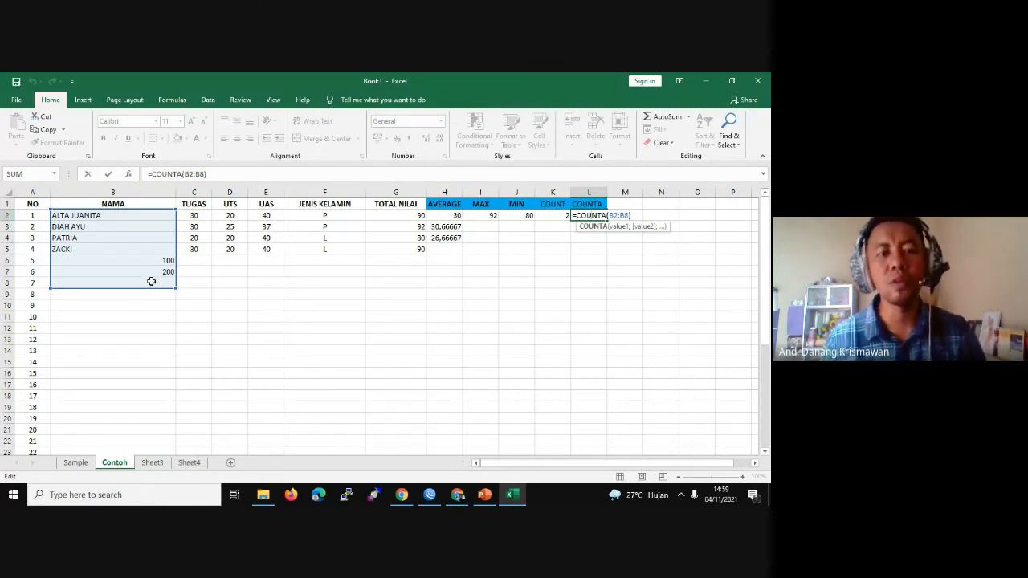
{"action": "left_click", "coordinate": [117, 274]}
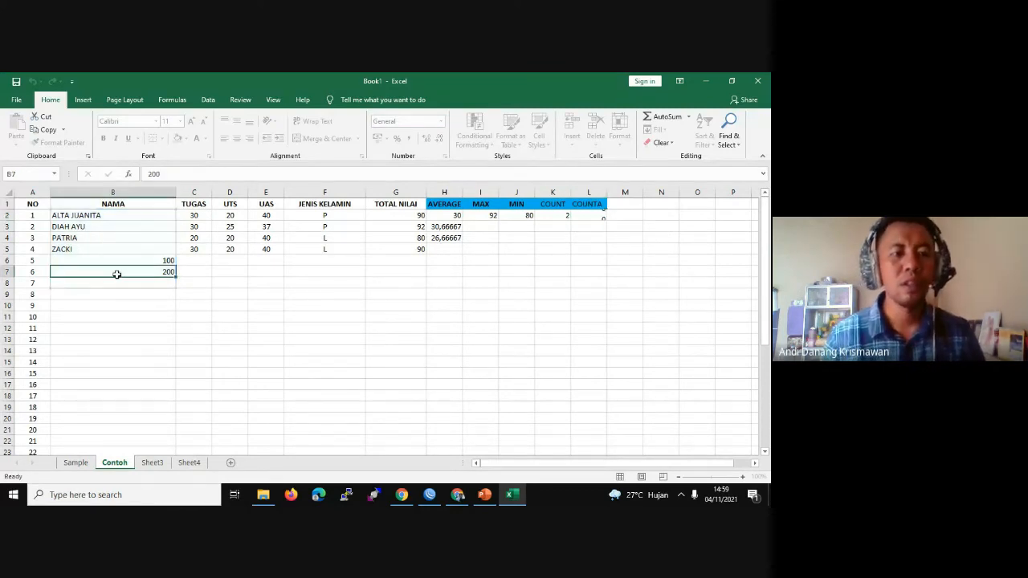
Step: Clear the student name from B5 and compare the COUNTA and COUNT results
{"action": "double_click", "coordinate": [85, 249]}
{"action": "left_click_drag", "start_coordinate": [84, 249], "coordinate": [16, 250]}
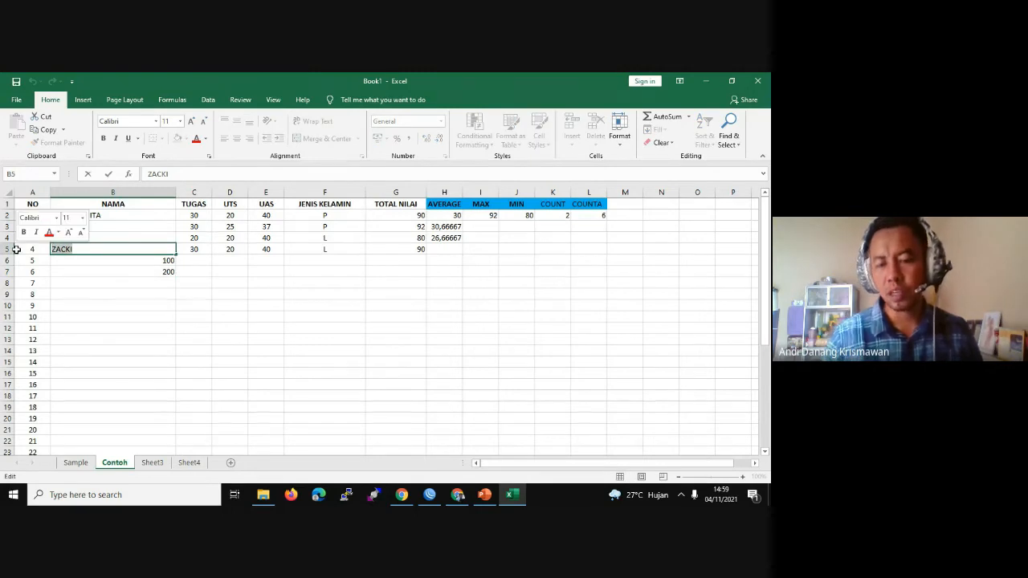
{"action": "key", "text": "BackSpace"}
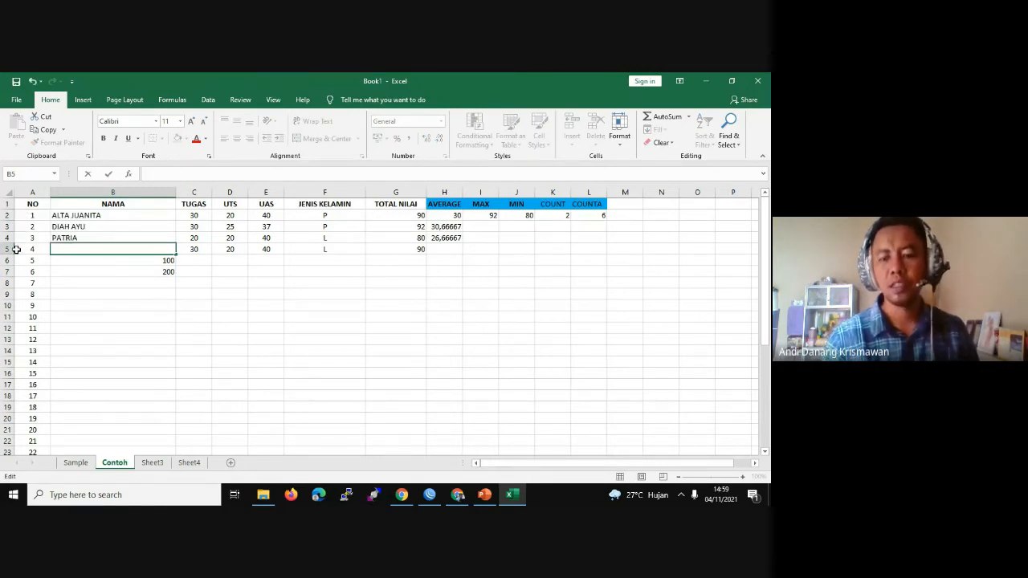
{"action": "key", "text": "Return"}
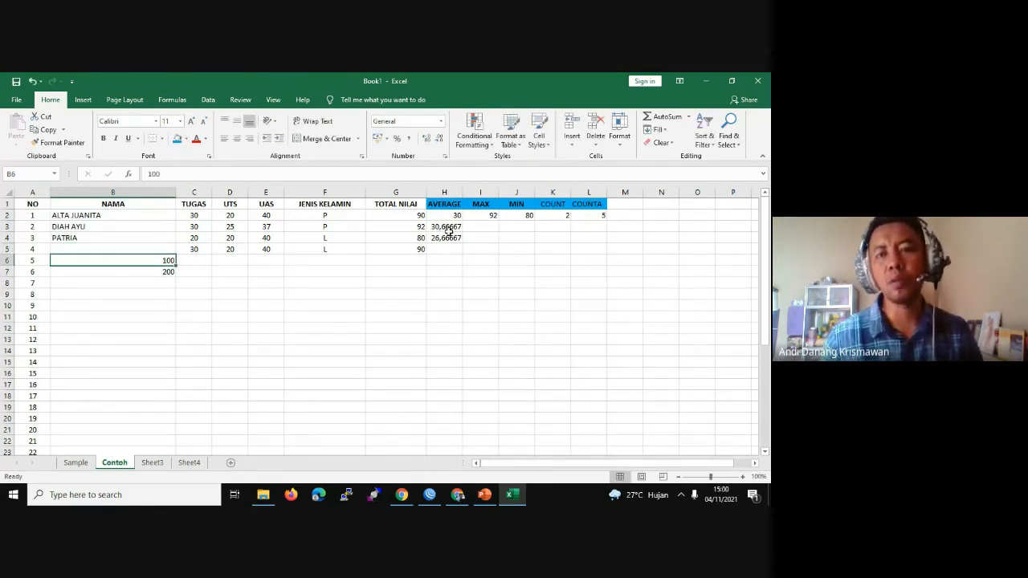
{"action": "left_click", "coordinate": [598, 215]}
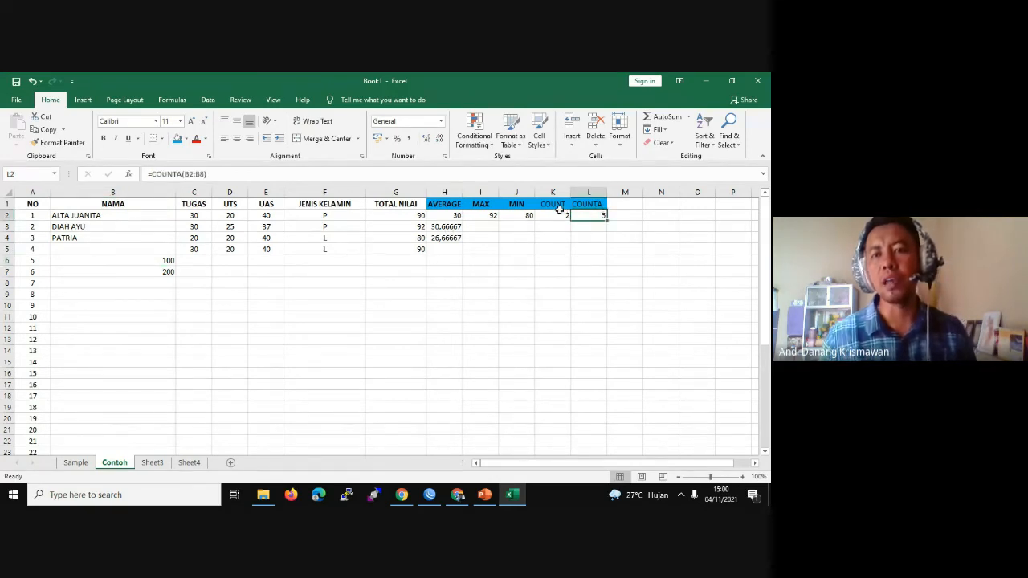
{"action": "left_click", "coordinate": [561, 205]}
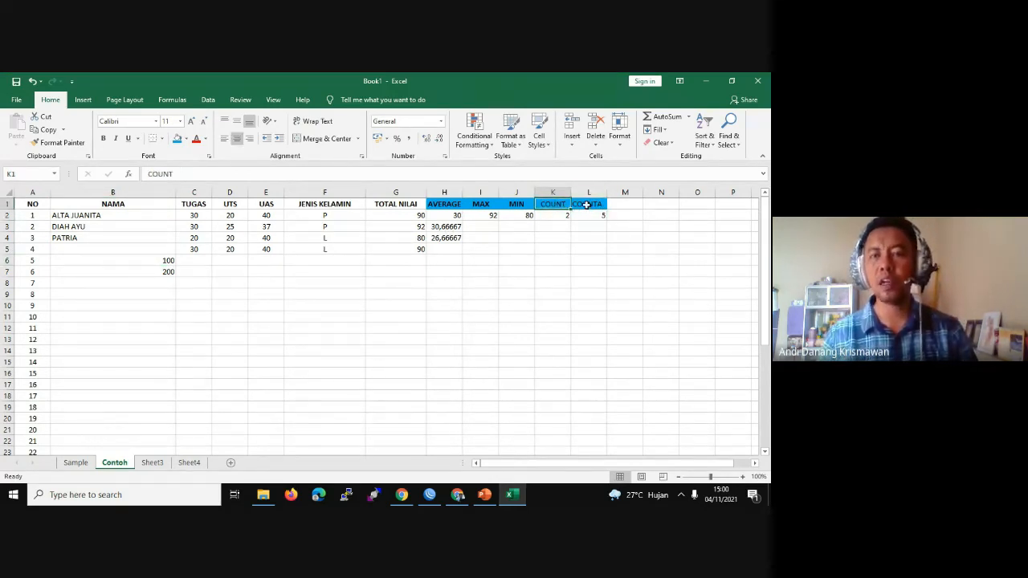
{"action": "left_click", "coordinate": [587, 205], "text": "ctrl"}
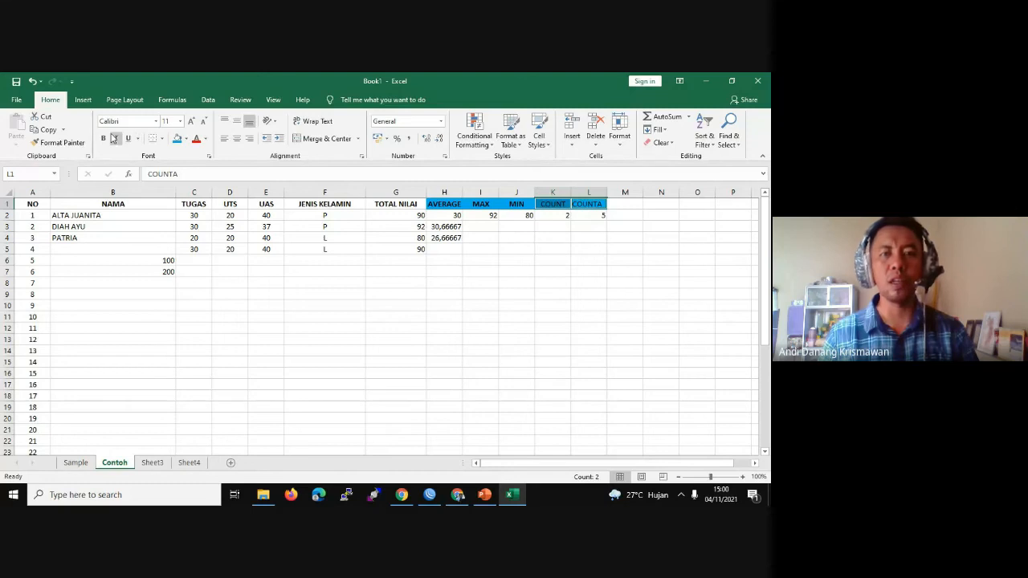
{"action": "left_click", "coordinate": [518, 259]}
{"action": "left_click", "coordinate": [592, 215]}
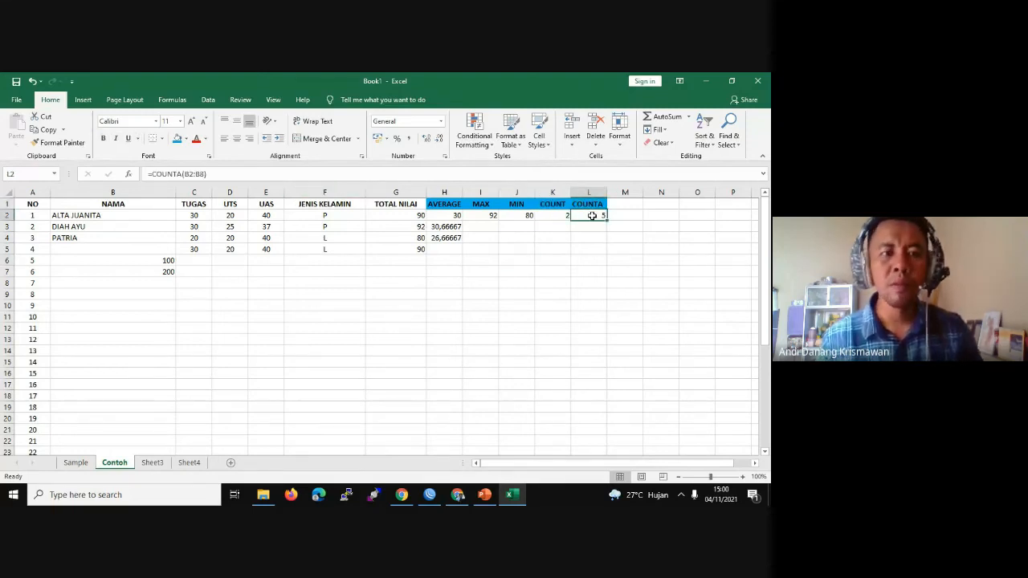
Step: Restore the name in B5 so the COUNTA result returns to 6
{"action": "left_click", "coordinate": [87, 249]}
{"action": "key", "text": "BackSpace"}
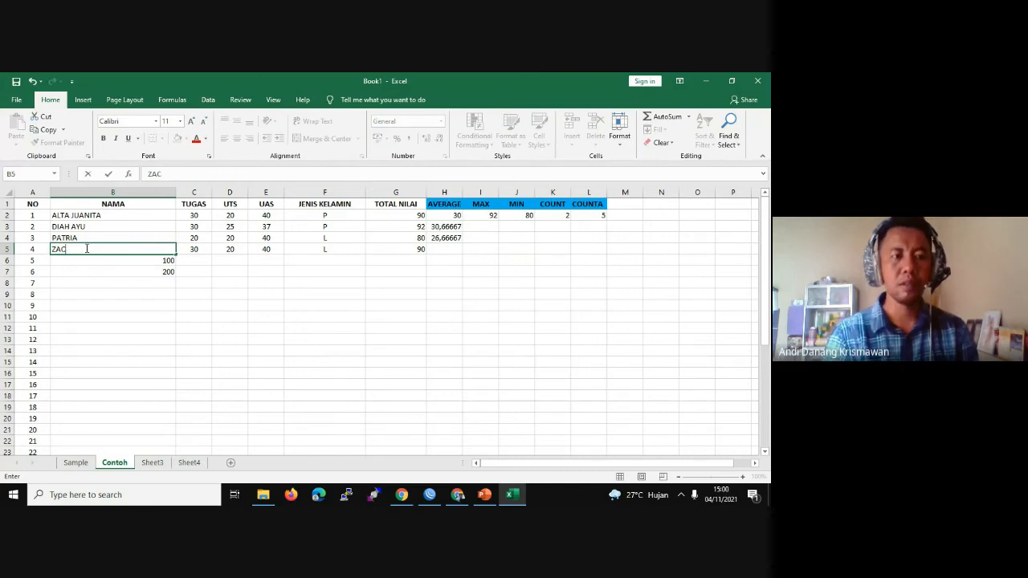
{"action": "key", "text": "Return"}
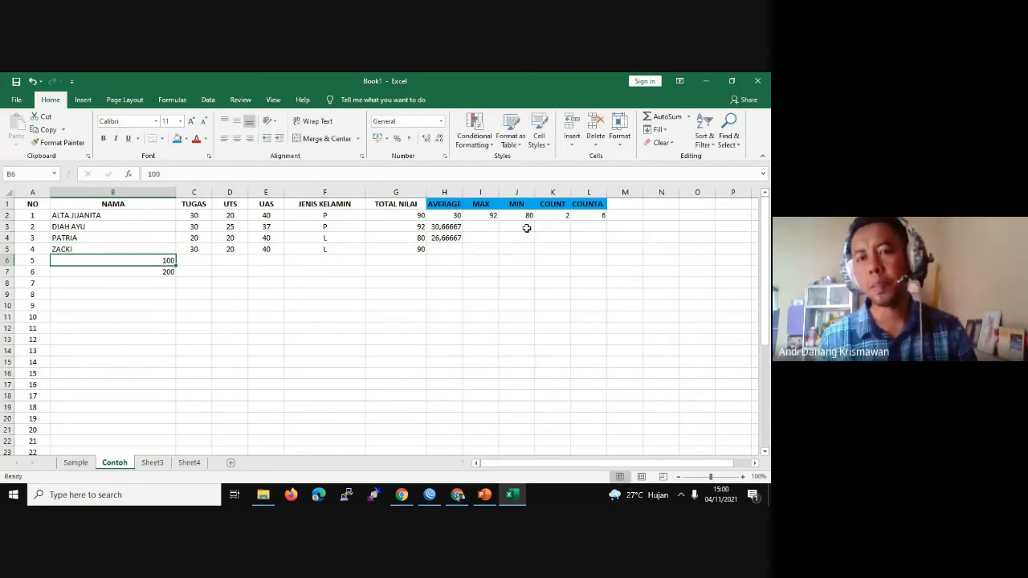
{"action": "left_click", "coordinate": [588, 216]}
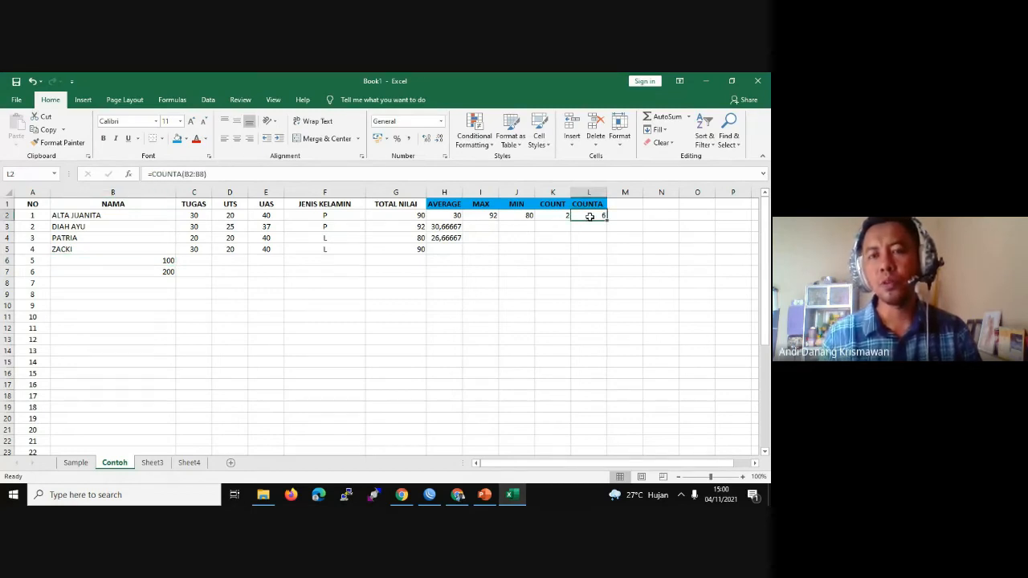
Step: Widen column M and add a centred COUNT IF header in M1
{"action": "left_click", "coordinate": [634, 204]}
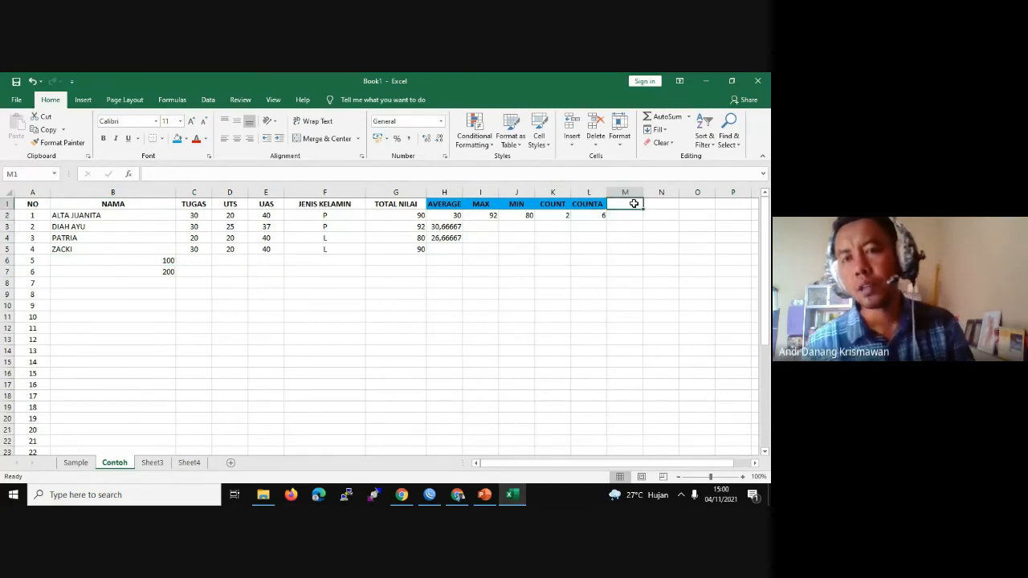
{"action": "left_click_drag", "start_coordinate": [638, 190], "coordinate": [683, 191]}
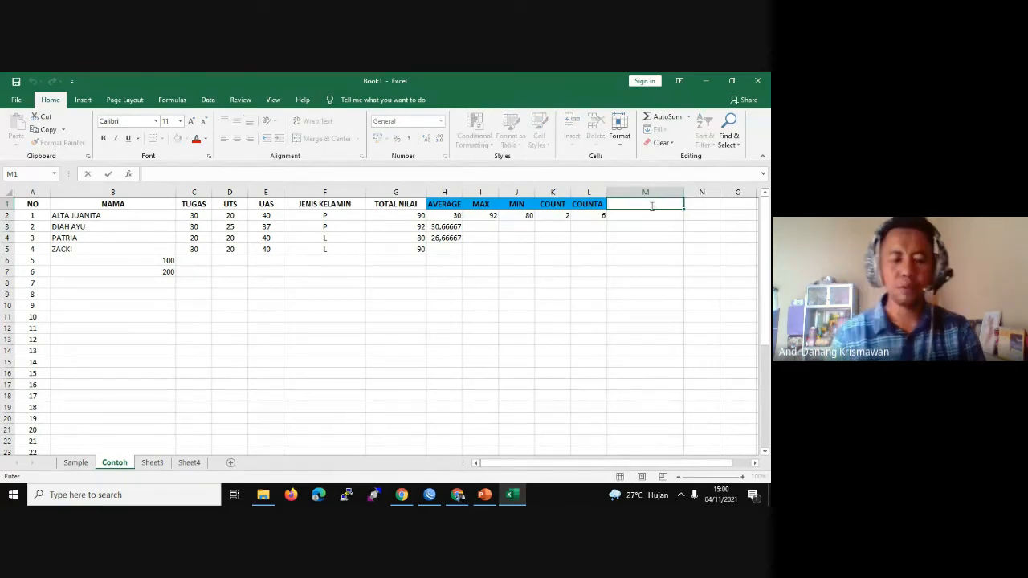
{"action": "type", "text": "COU"}
{"action": "key", "text": "BackSpace"}
{"action": "key", "text": "BackSpace"}
{"action": "key", "text": "BackSpace"}
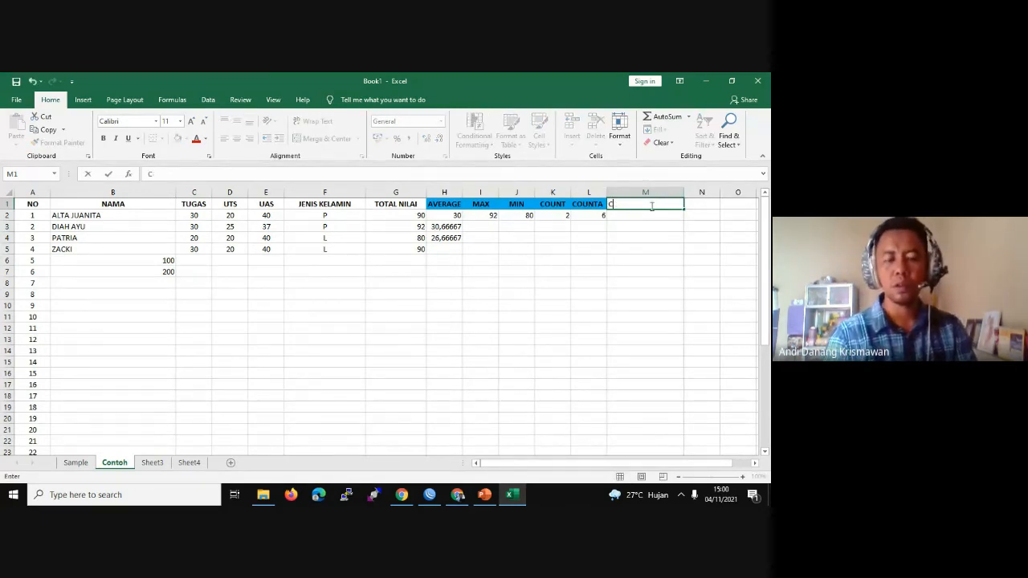
{"action": "type", "text": "COUNT"}
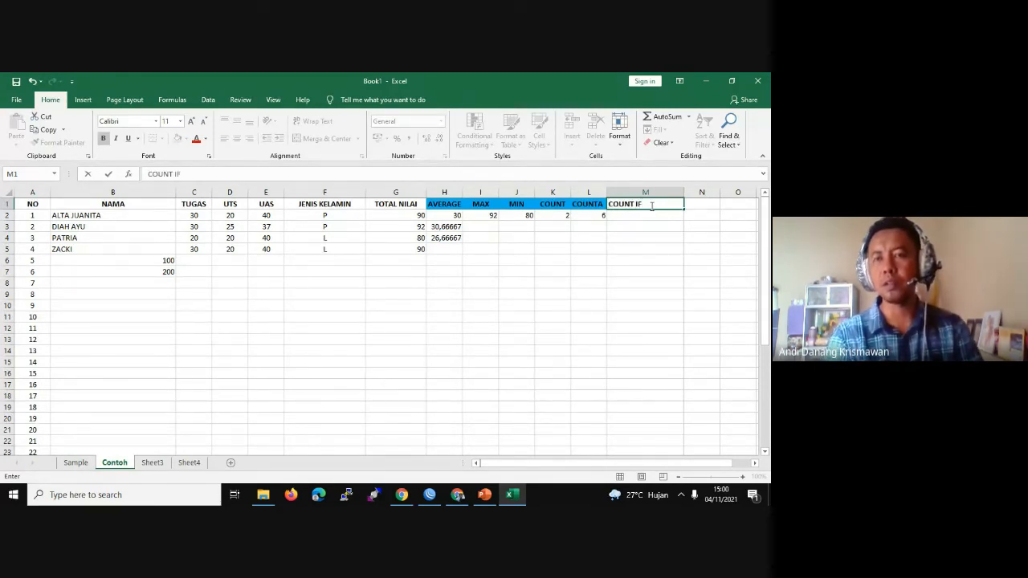
{"action": "type", "text": "IF"}
{"action": "key", "text": "Return"}
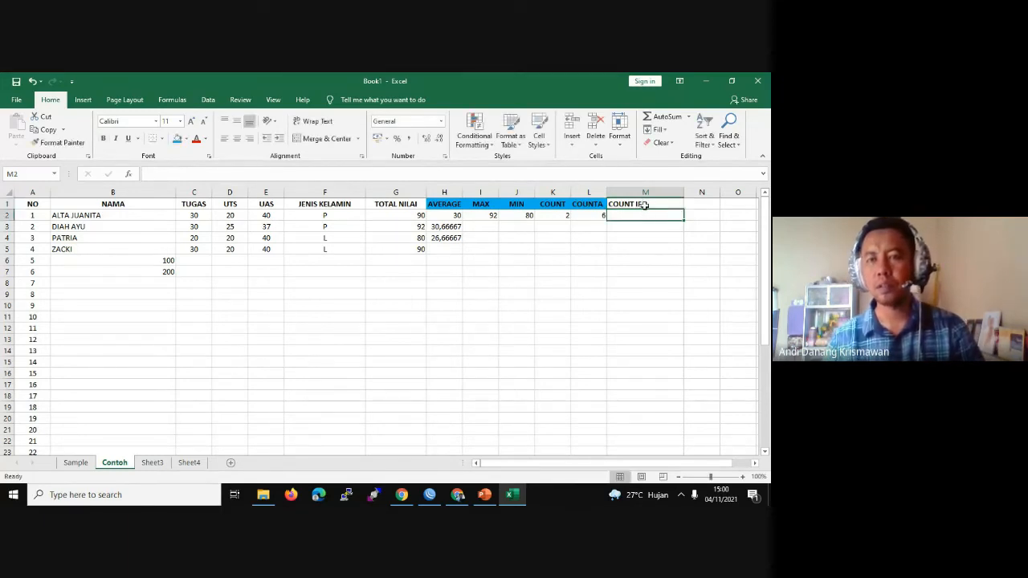
{"action": "left_click", "coordinate": [640, 204]}
{"action": "left_click", "coordinate": [237, 138]}
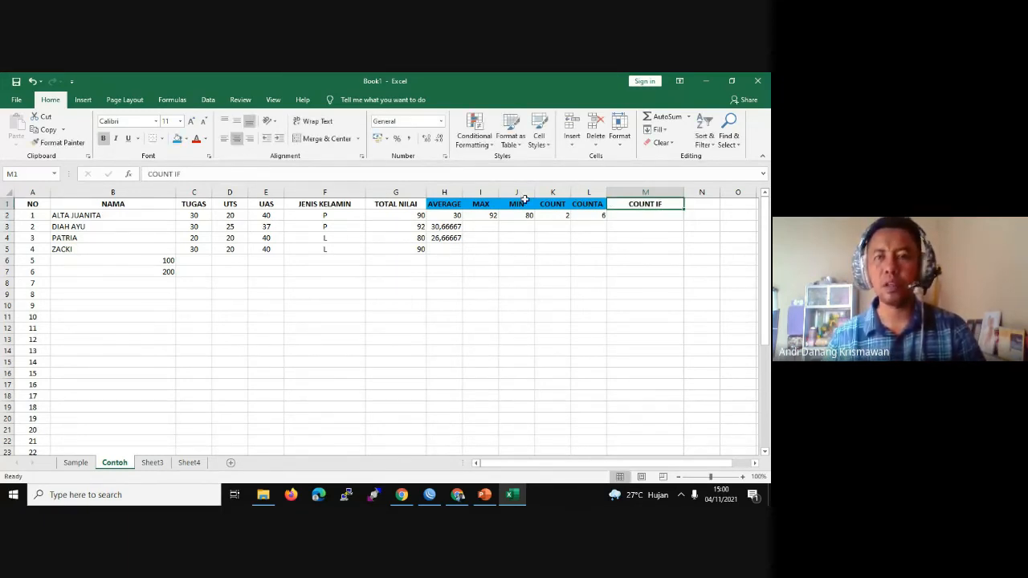
Step: Check the gender values in F4 and F5, then begin a formula in M2
{"action": "left_click", "coordinate": [638, 215]}
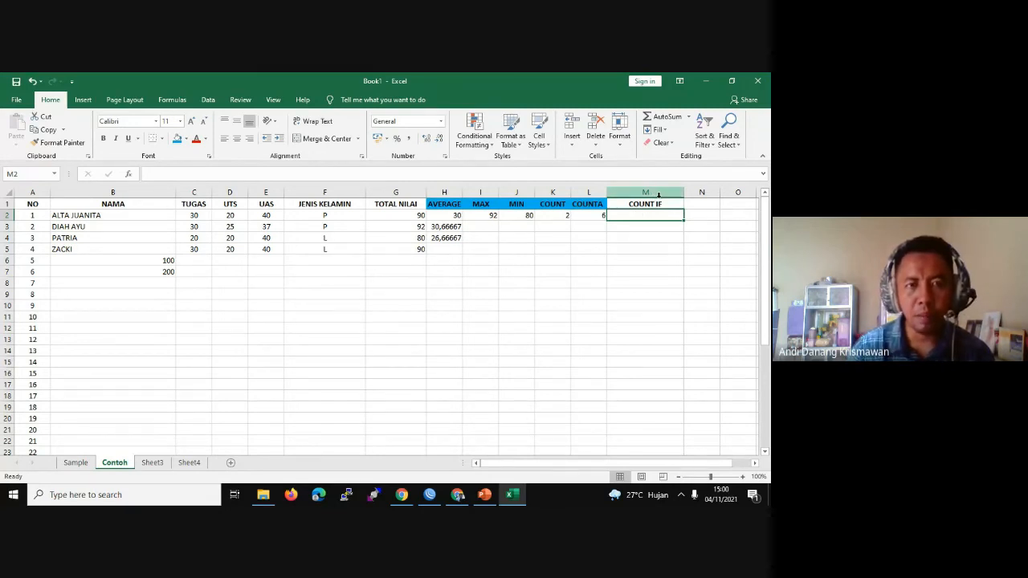
{"action": "left_click", "coordinate": [329, 249]}
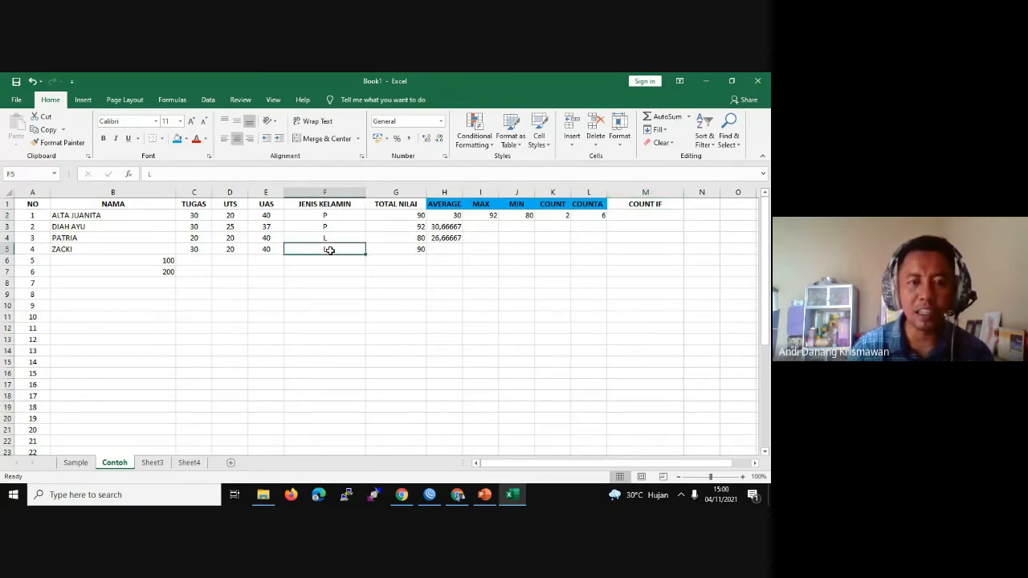
{"action": "left_click", "coordinate": [330, 239]}
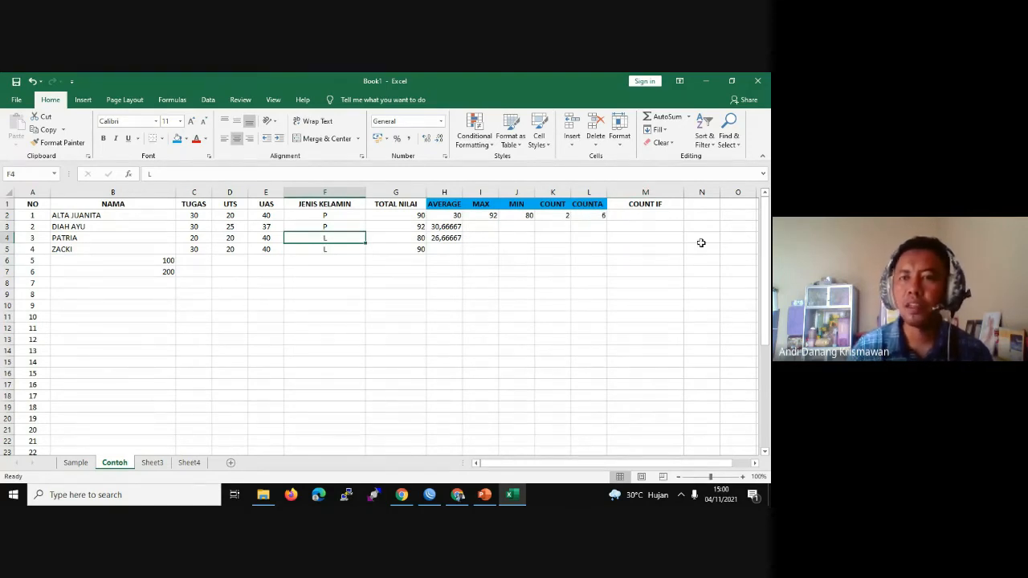
{"action": "double_click", "coordinate": [645, 215]}
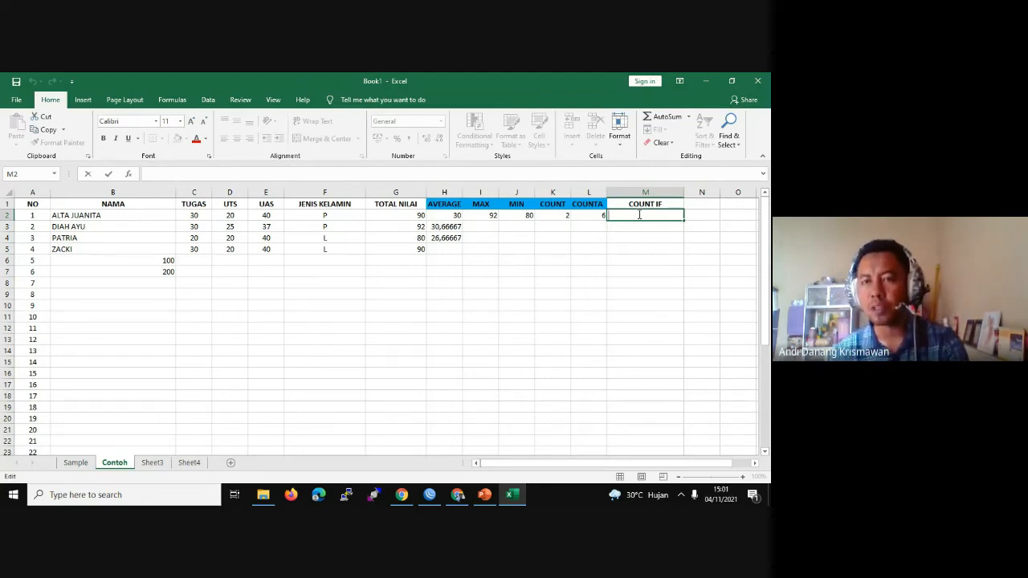
Step: Enter =COUNTIF(F2:F5;"L") in M2 to count the male students
{"action": "type", "text": "="}
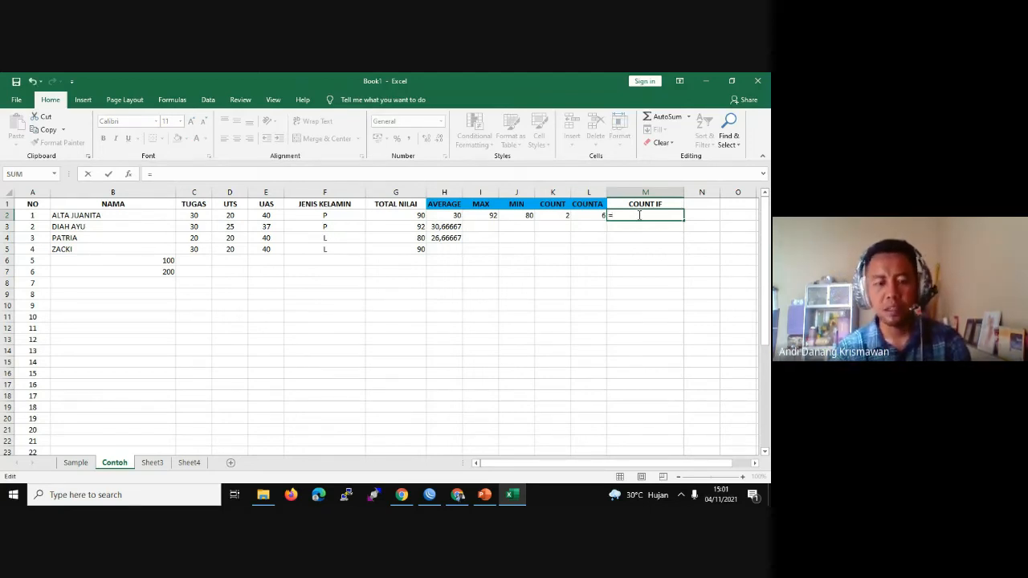
{"action": "type", "text": "COUN"}
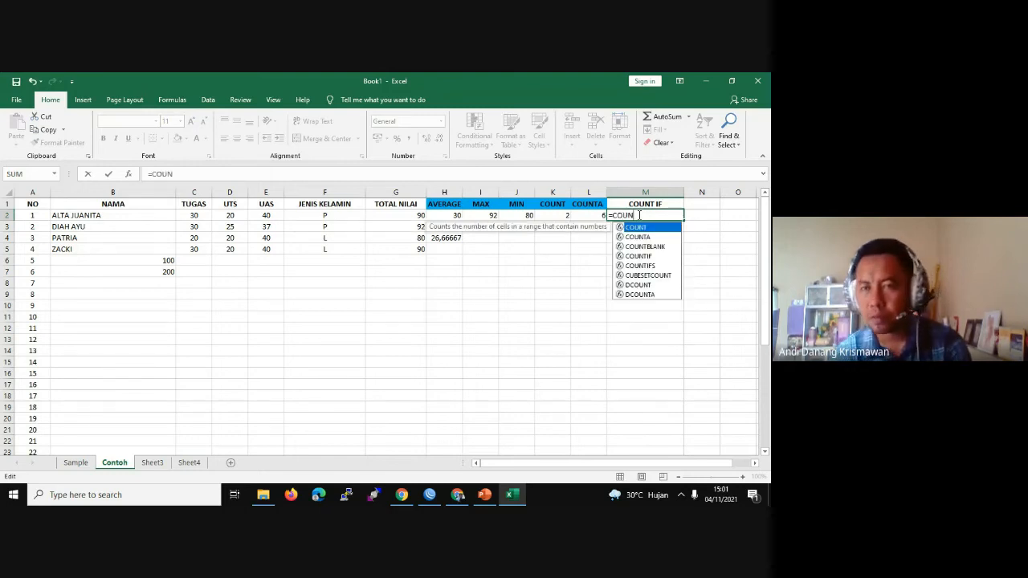
{"action": "double_click", "coordinate": [640, 256]}
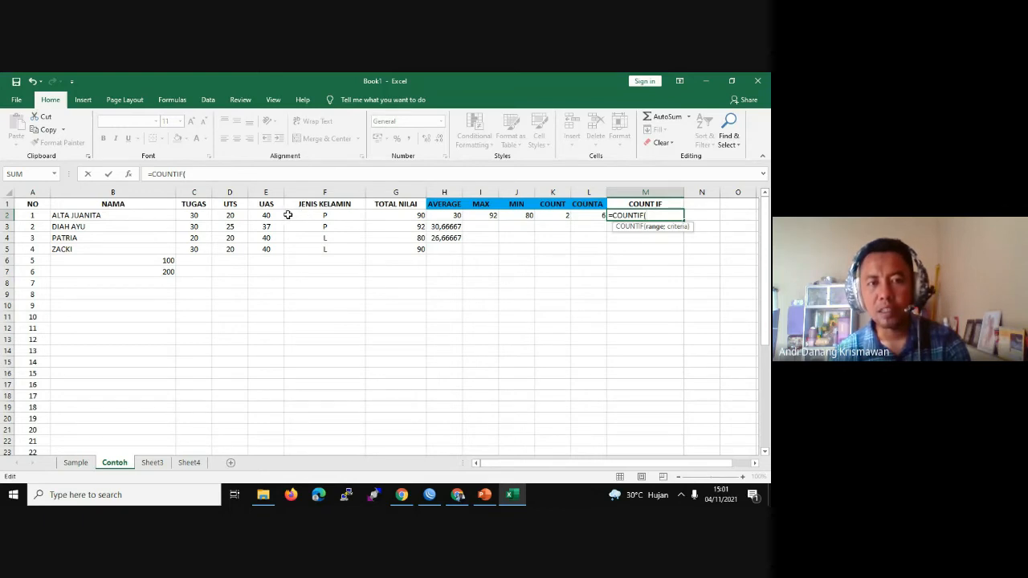
{"action": "left_click_drag", "start_coordinate": [289, 215], "coordinate": [320, 251]}
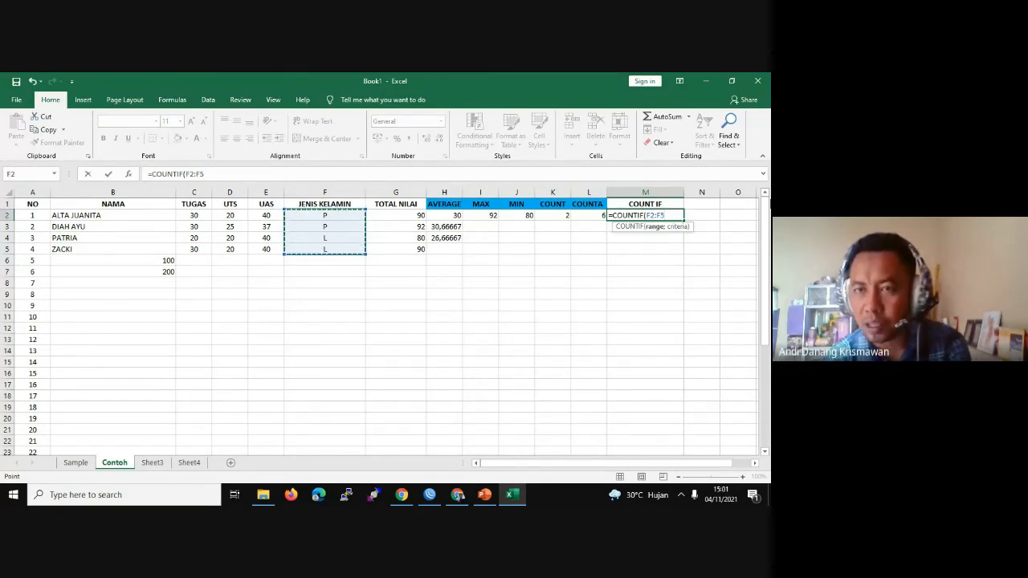
{"action": "type", "text": ";"}
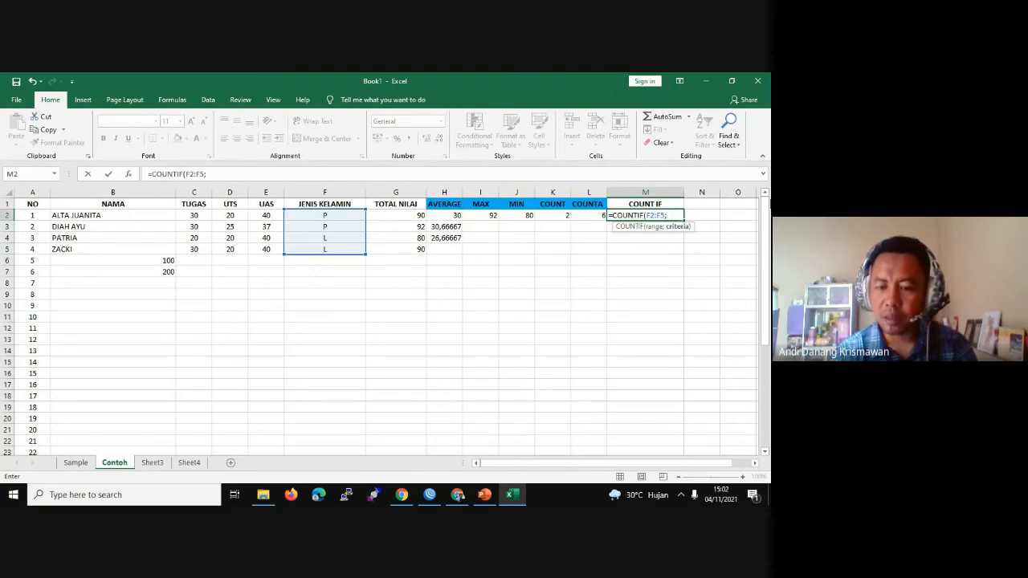
{"action": "type", "text": "\"L"}
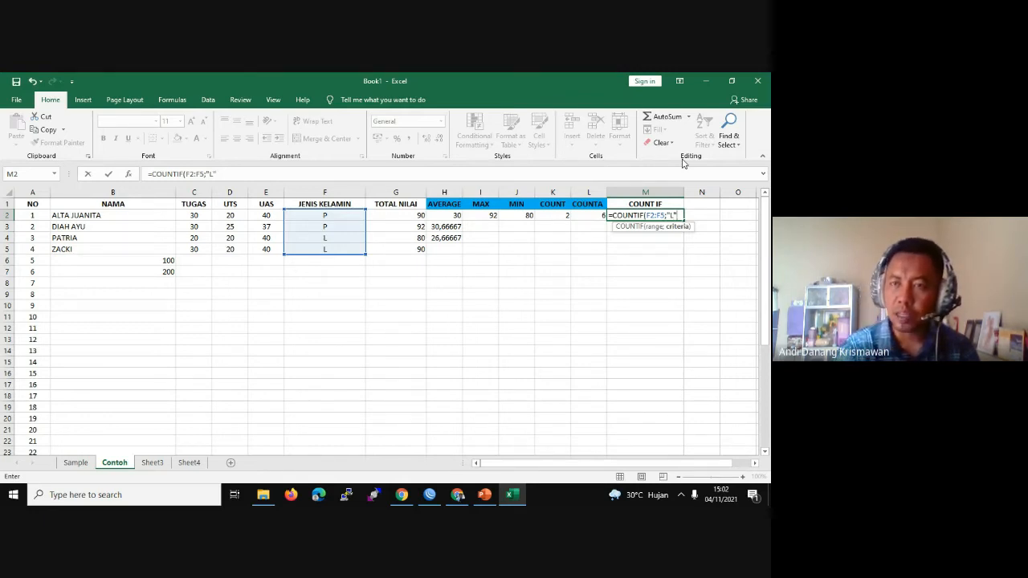
{"action": "type", "text": ")"}
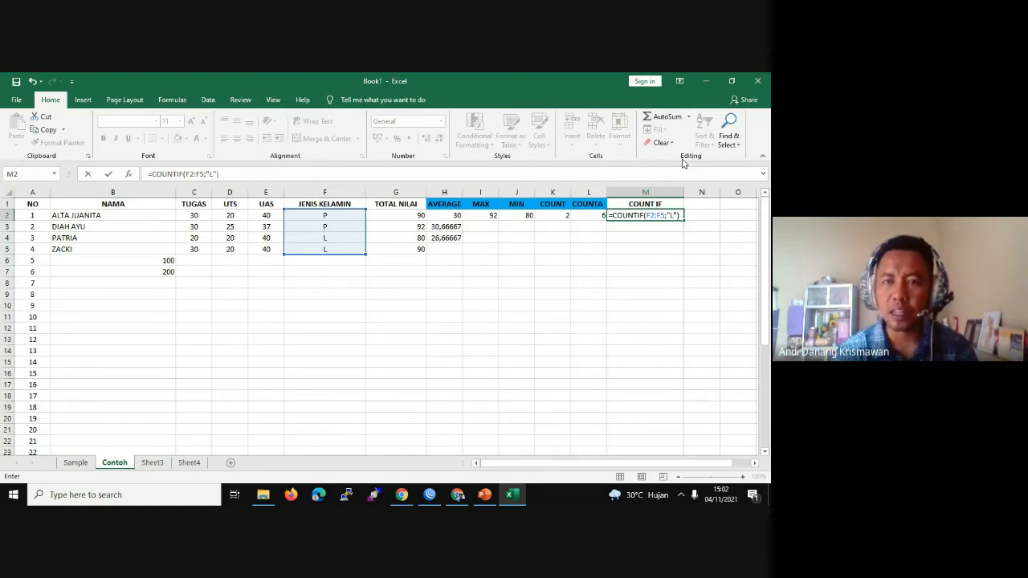
{"action": "key", "text": "Return"}
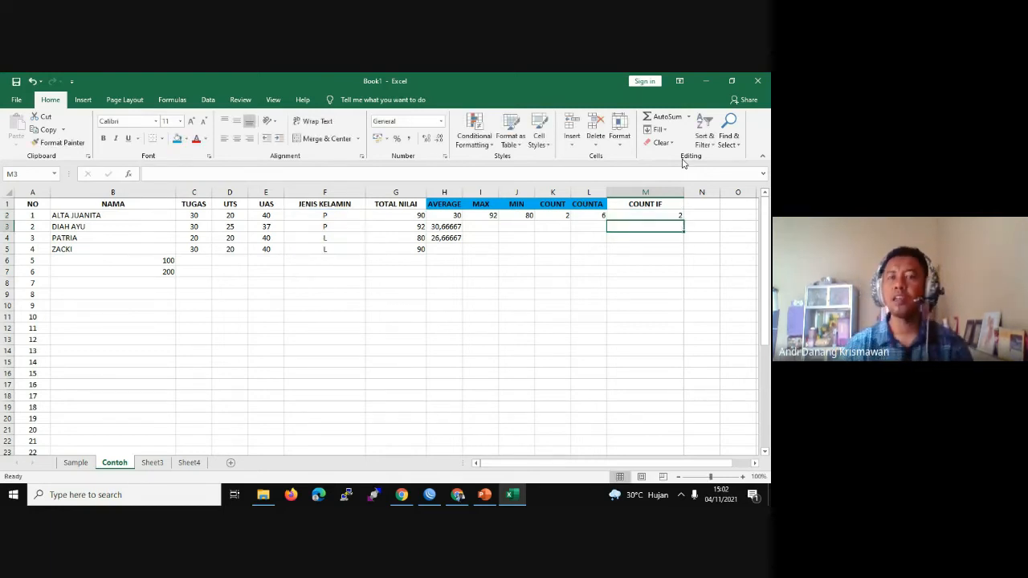
Step: Undo the stray range edits so M2 keeps =COUNTIF(F2:F5;"L")
{"action": "left_click", "coordinate": [647, 216]}
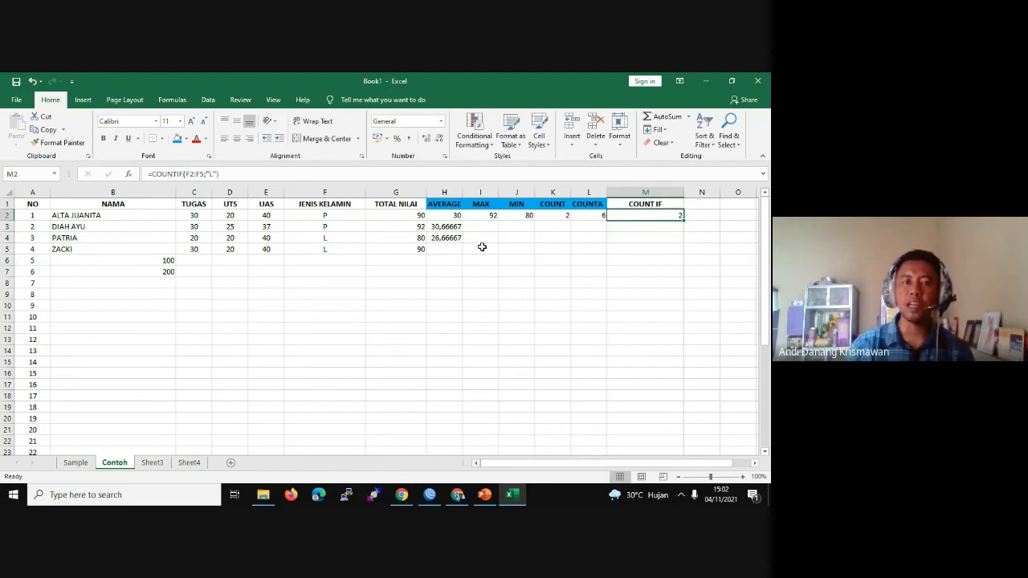
{"action": "left_click", "coordinate": [328, 239]}
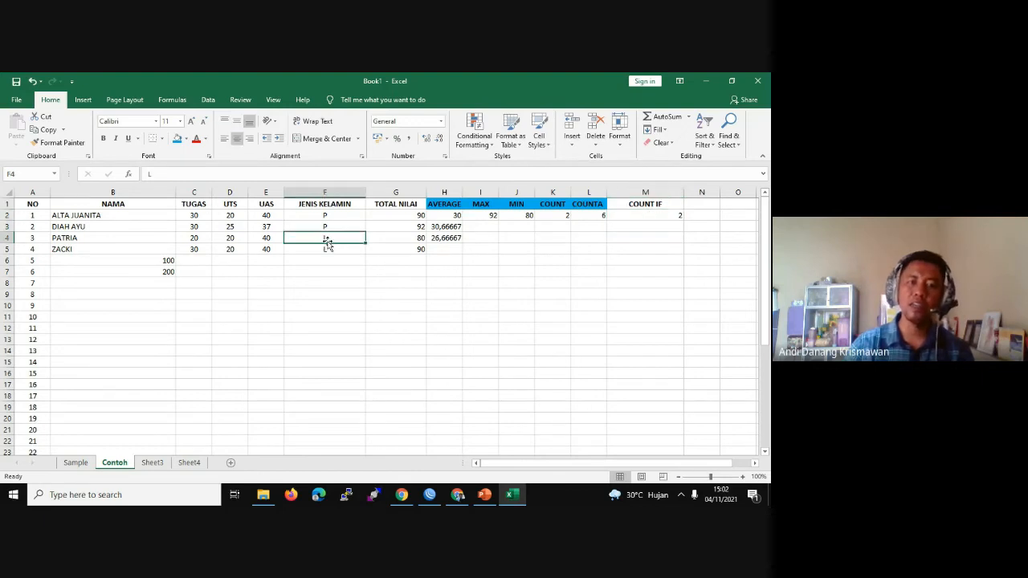
{"action": "double_click", "coordinate": [660, 216]}
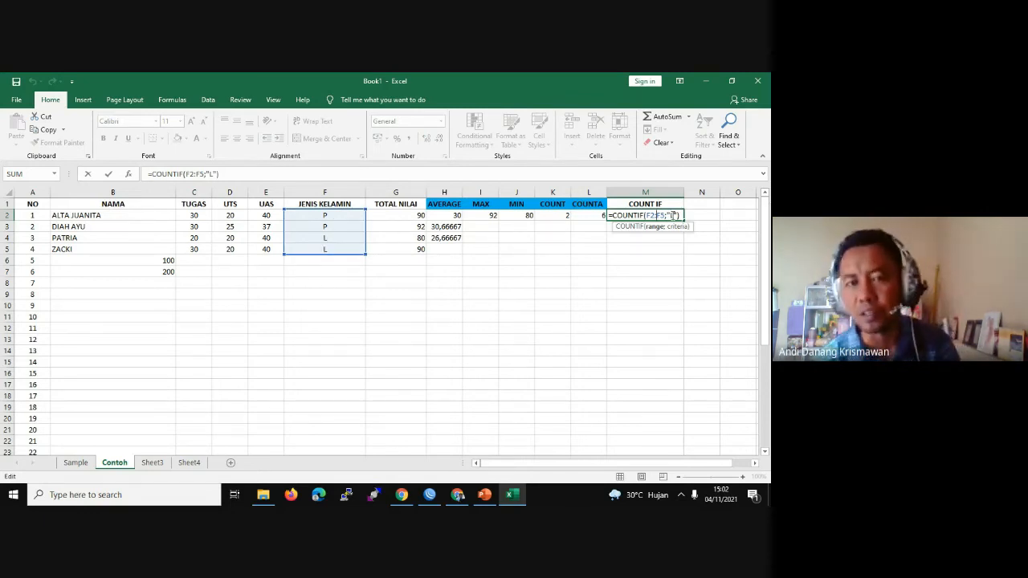
{"action": "left_click", "coordinate": [331, 242]}
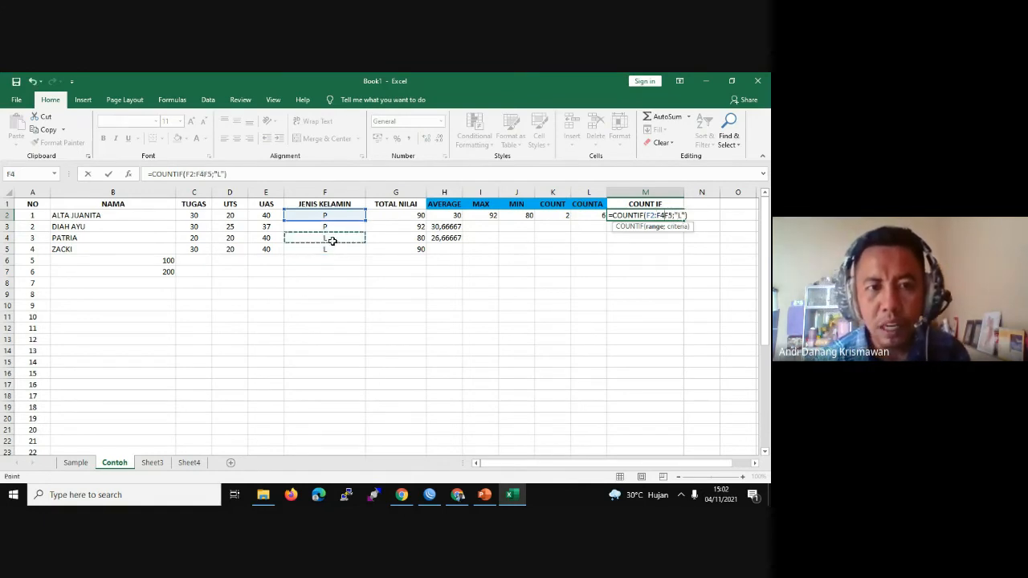
{"action": "left_click_drag", "start_coordinate": [434, 270], "coordinate": [426, 273]}
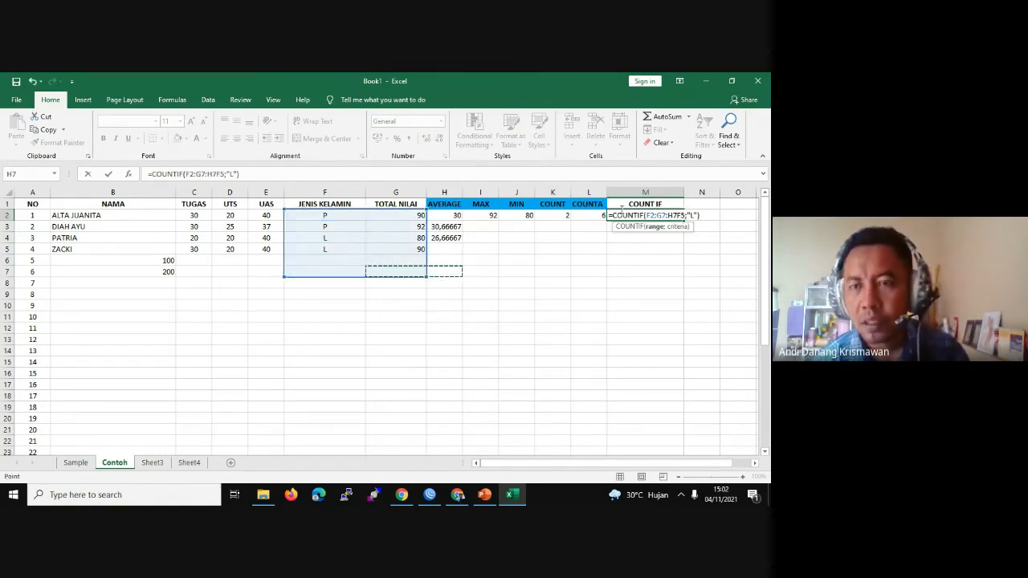
{"action": "key", "text": "ctrl+z"}
{"action": "key", "text": "ctrl+y"}
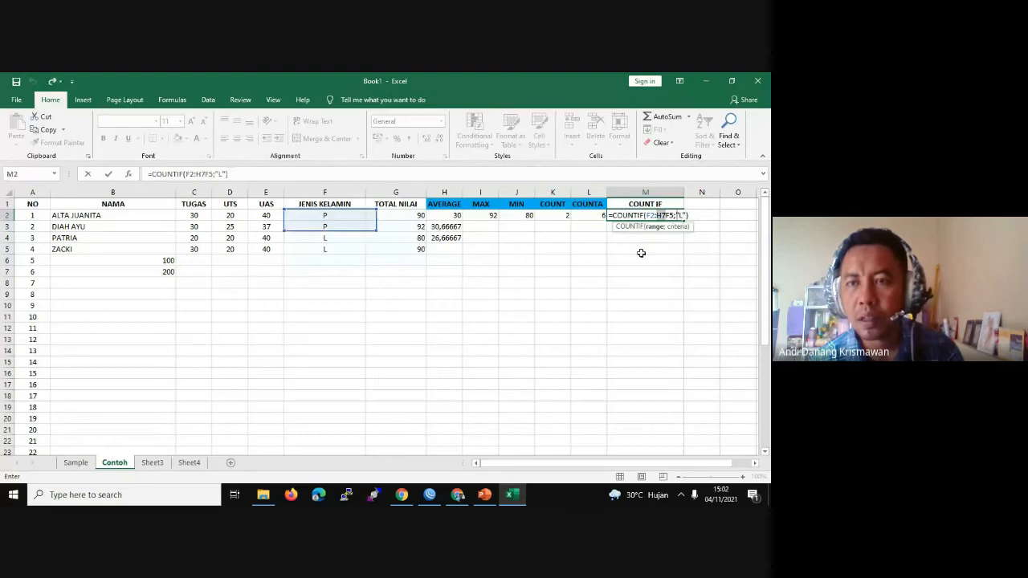
{"action": "key", "text": "ctrl+z"}
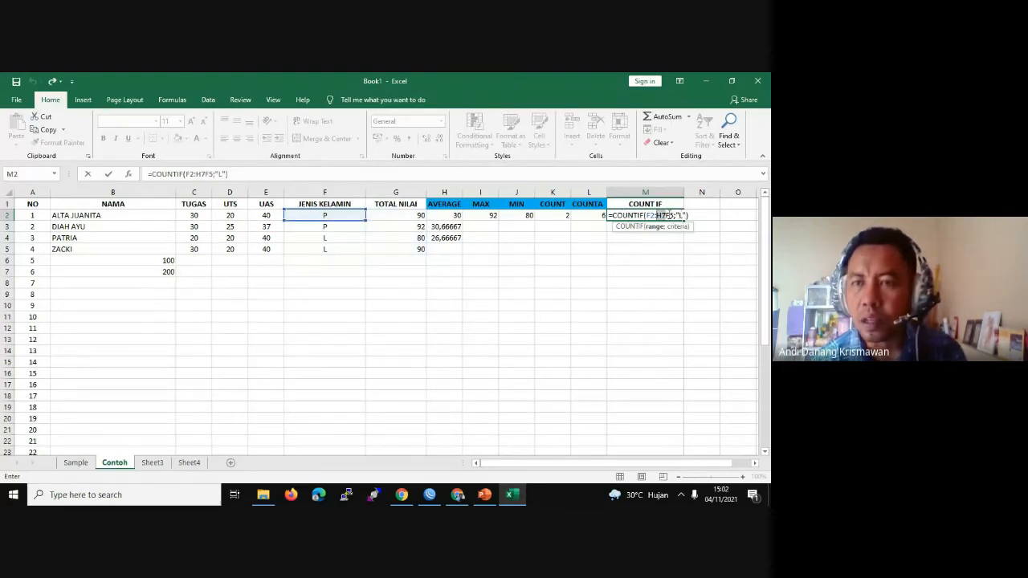
{"action": "left_click", "coordinate": [667, 216]}
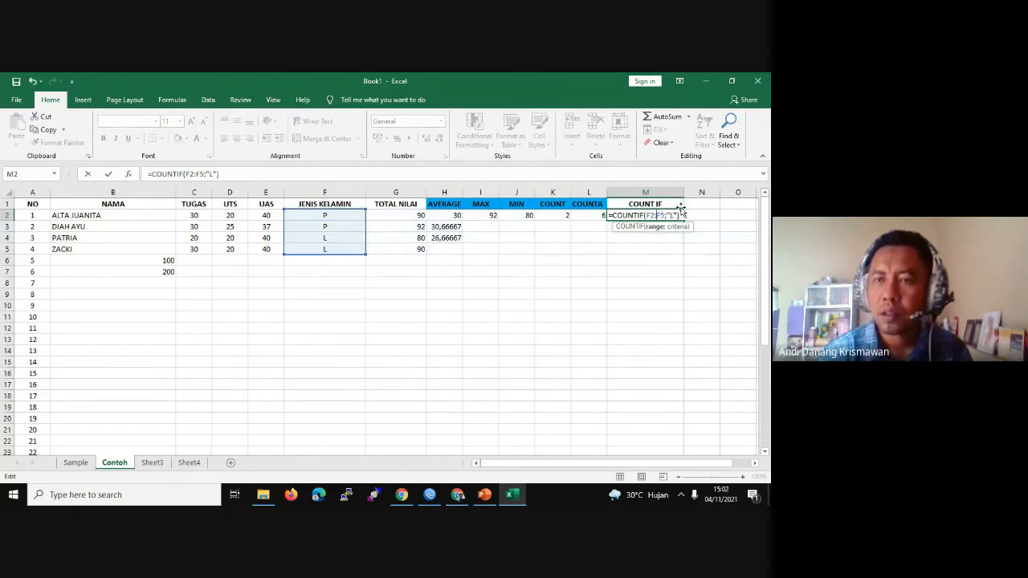
{"action": "left_click", "coordinate": [647, 259]}
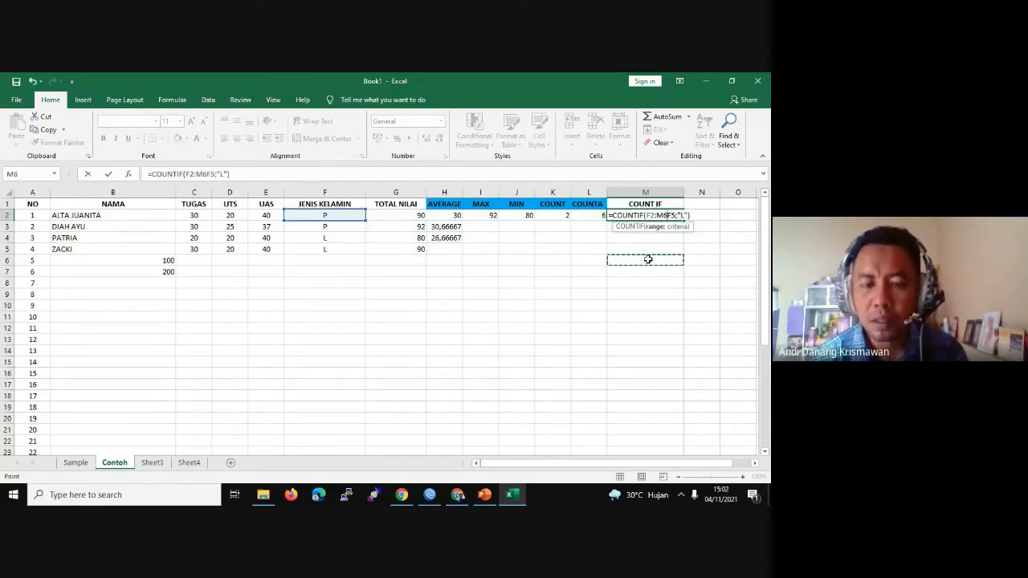
{"action": "key", "text": "ctrl+z"}
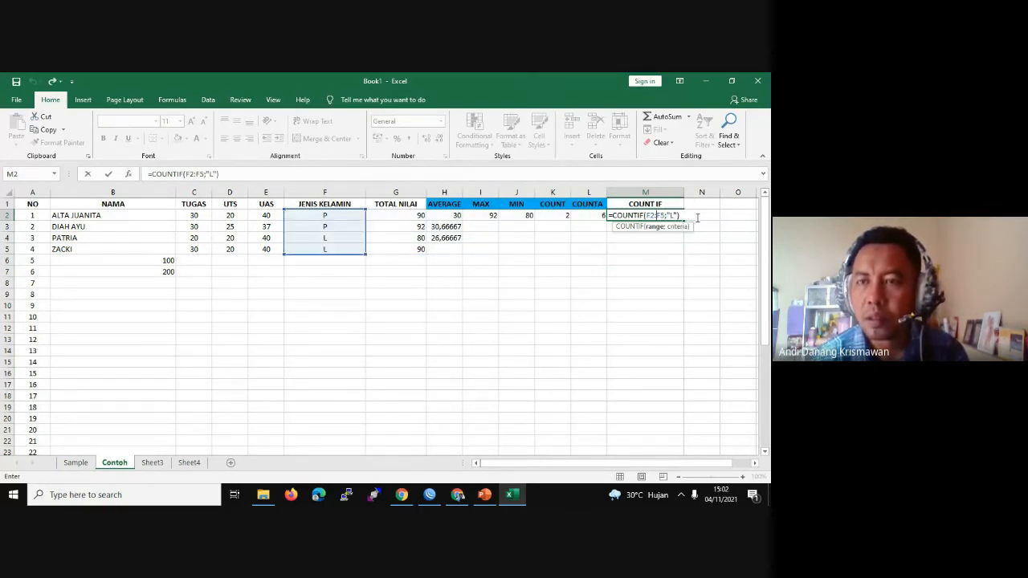
{"action": "left_click", "coordinate": [681, 215]}
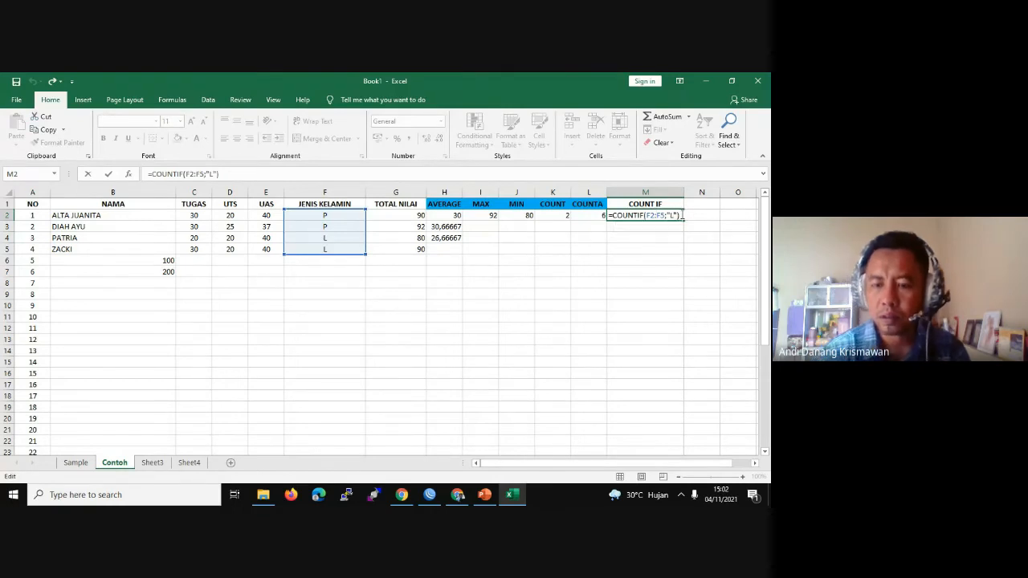
{"action": "key", "text": "Return"}
{"action": "left_click", "coordinate": [662, 218]}
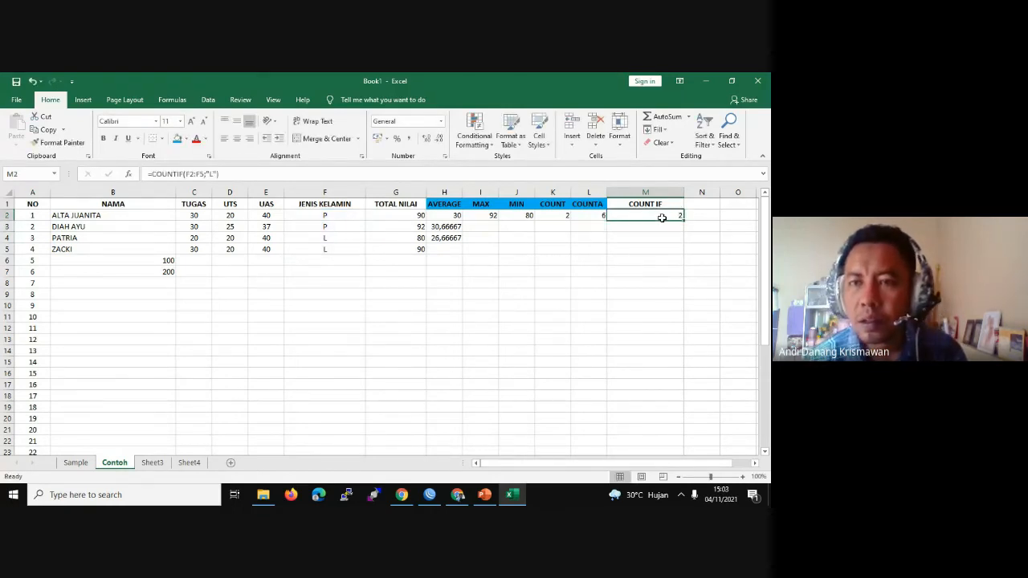
Step: Change the gender in F3 from P to L, raising the COUNTIF result to 3
{"action": "left_click", "coordinate": [326, 227]}
{"action": "double_click", "coordinate": [335, 227]}
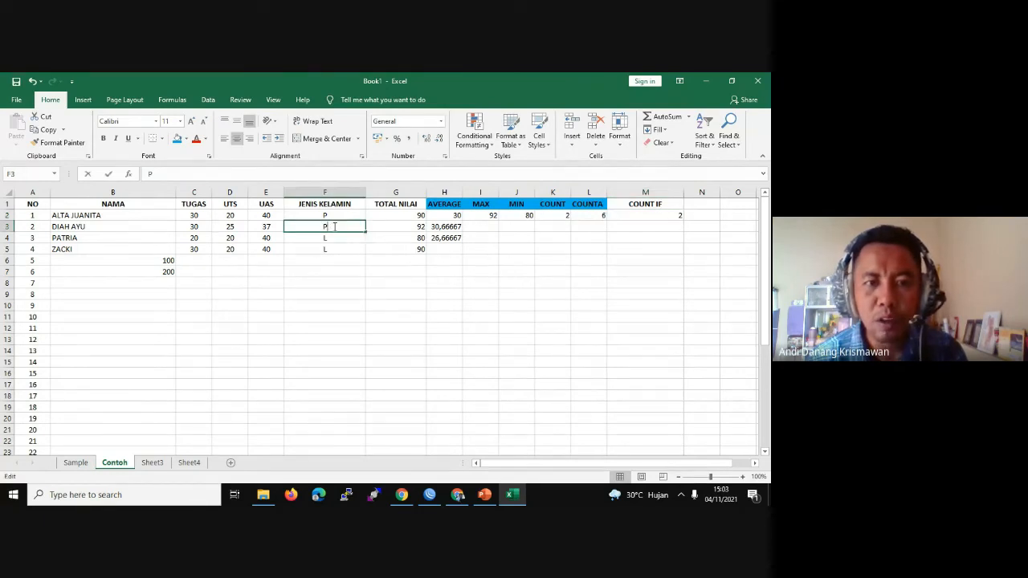
{"action": "double_click", "coordinate": [335, 227]}
{"action": "type", "text": "L"}
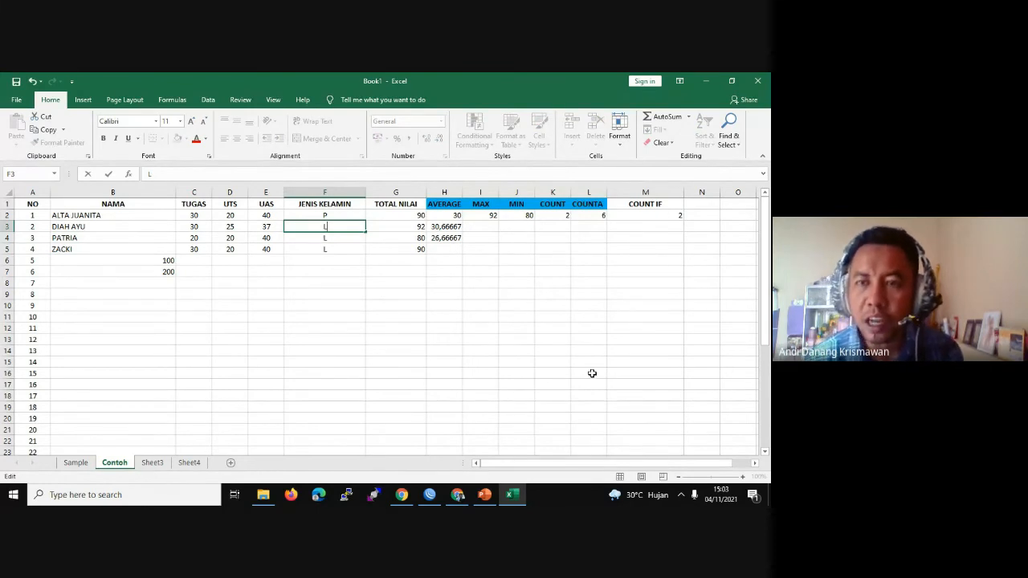
{"action": "key", "text": "Return"}
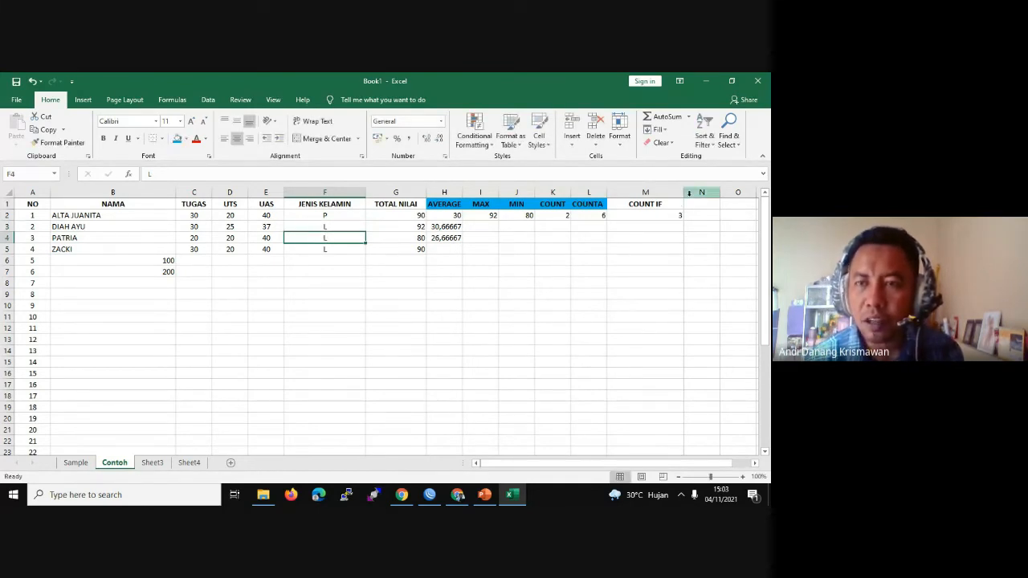
{"action": "double_click", "coordinate": [672, 204]}
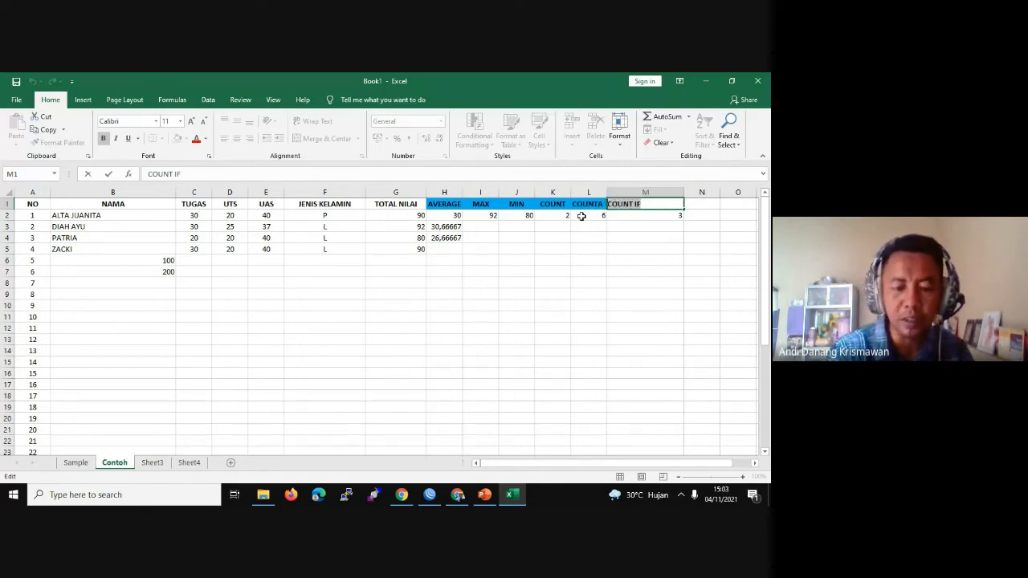
Step: Retype the M1 header as JUMLAH LAKI-LAKI
{"action": "type", "text": "JUM"}
{"action": "key", "text": "BackSpace"}
{"action": "key", "text": "BackSpace"}
{"action": "key", "text": "BackSpace"}
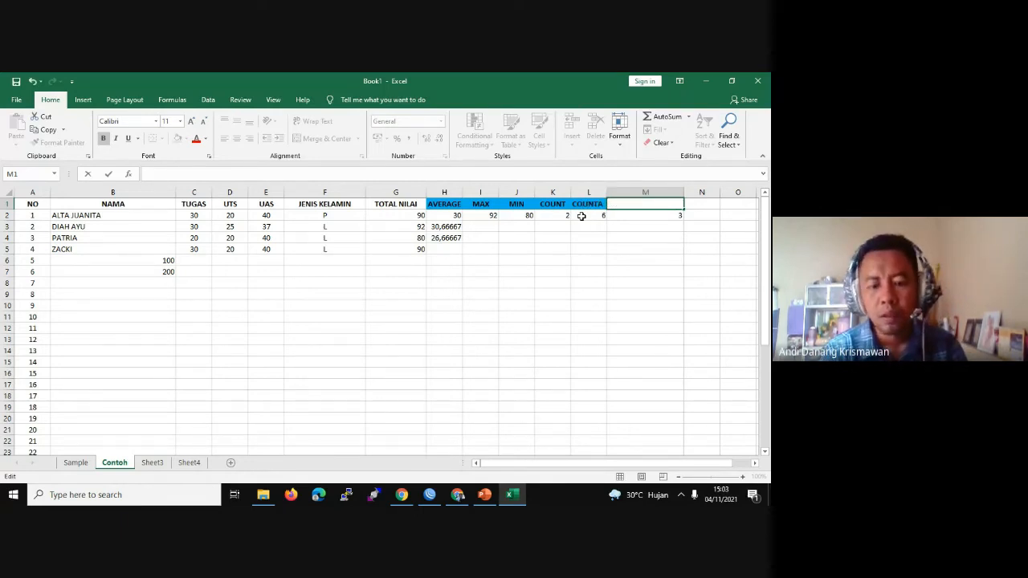
{"action": "type", "text": "JUMLAH"}
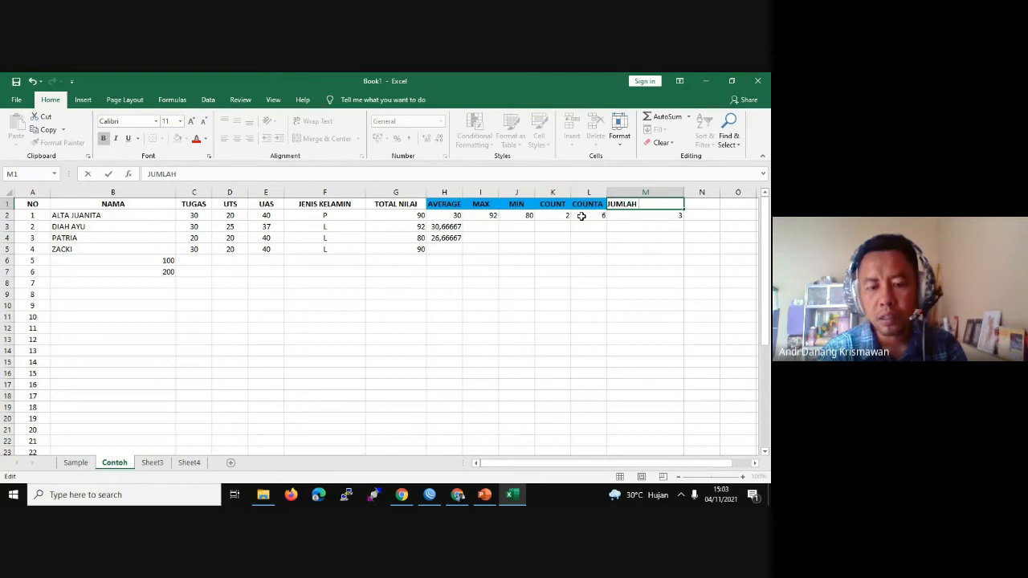
{"action": "type", "text": " LAK"}
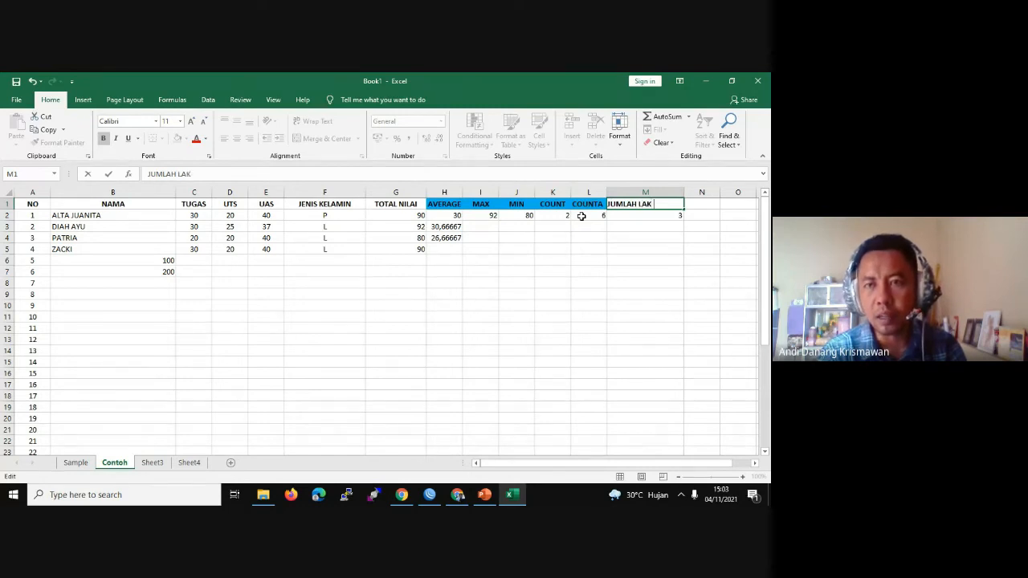
{"action": "type", "text": "I-LAKI"}
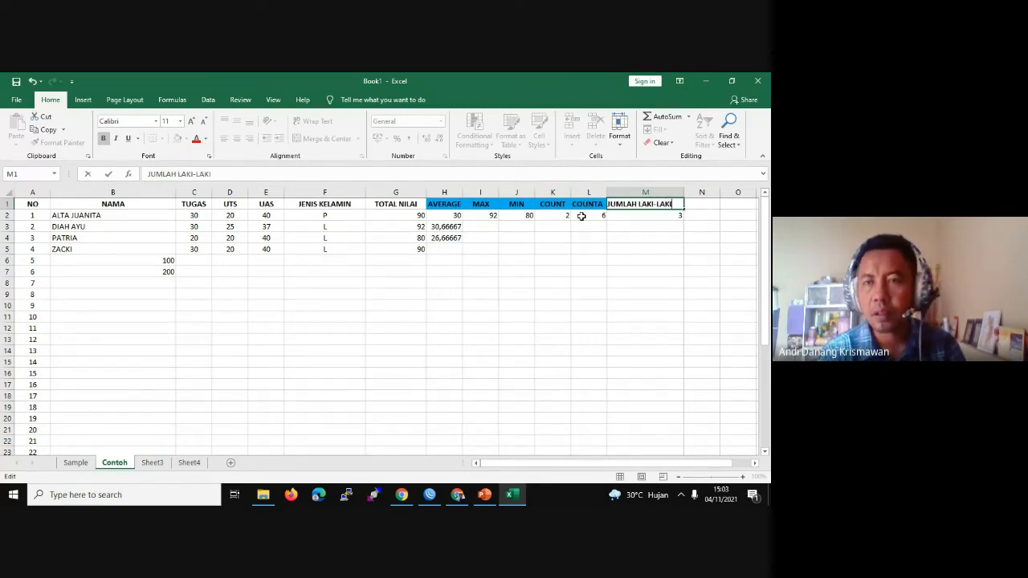
{"action": "left_click", "coordinate": [633, 225]}
Step: Change F2 to L to test the M2 male count, then set it back to P
{"action": "double_click", "coordinate": [331, 226]}
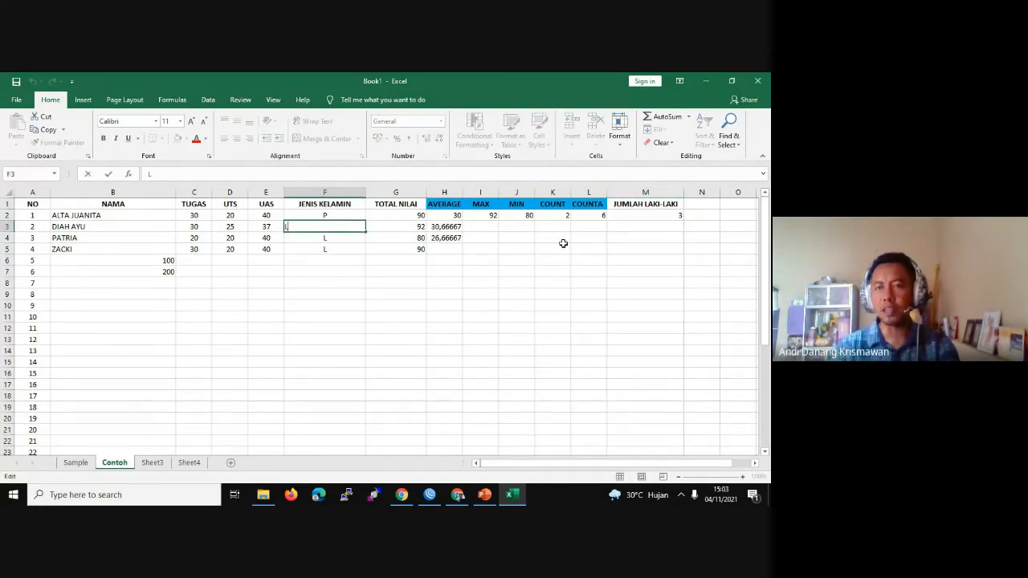
{"action": "left_click", "coordinate": [356, 216]}
{"action": "double_click", "coordinate": [356, 216]}
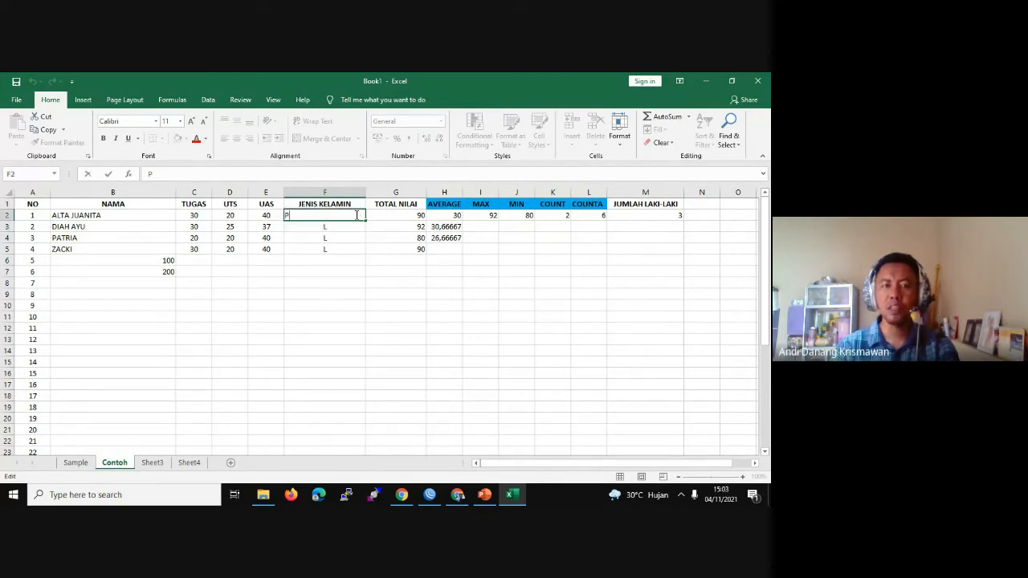
{"action": "key", "text": "BackSpace"}
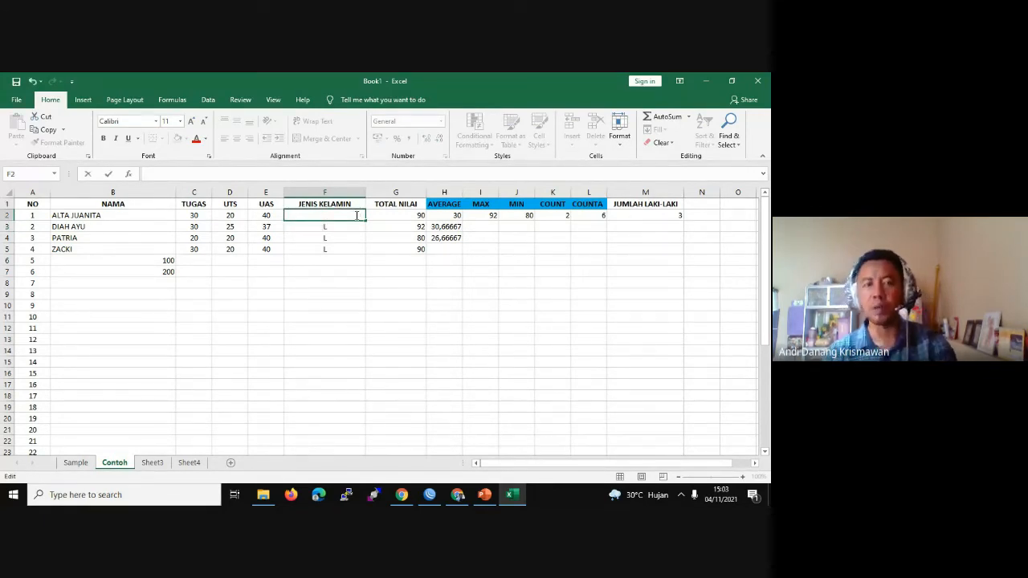
{"action": "type", "text": "L"}
{"action": "key", "text": "Return"}
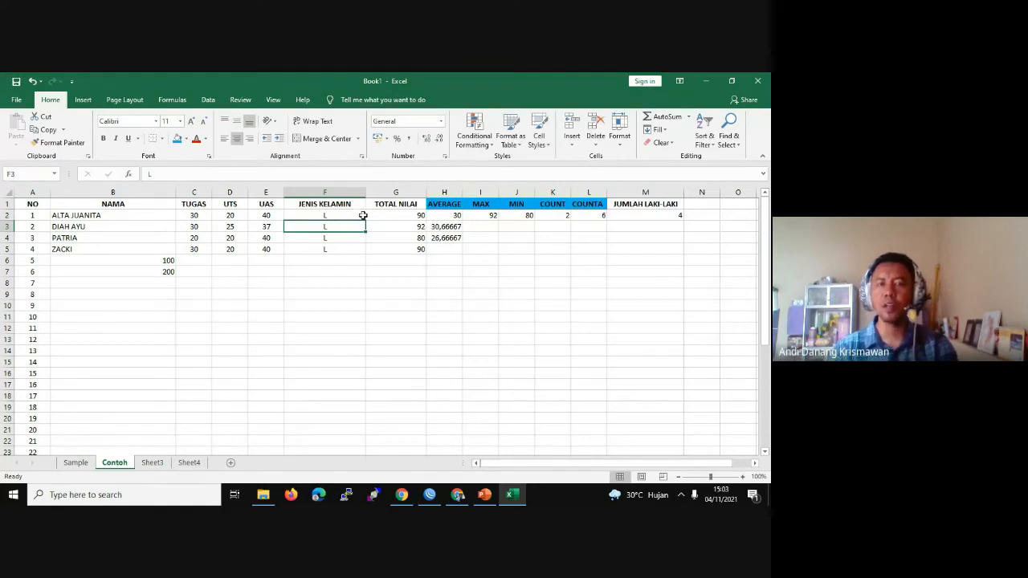
{"action": "left_click", "coordinate": [668, 220]}
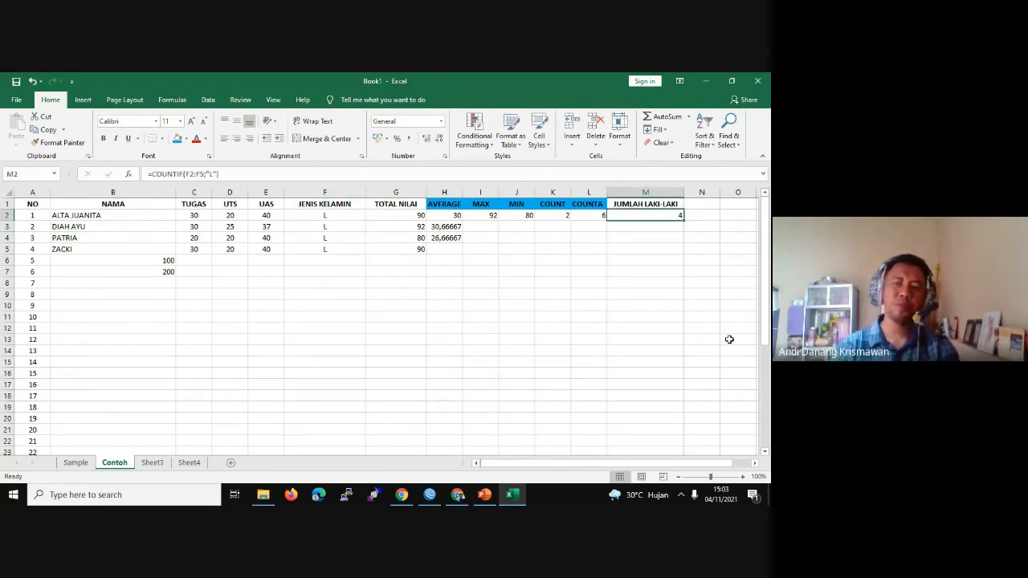
{"action": "double_click", "coordinate": [349, 215]}
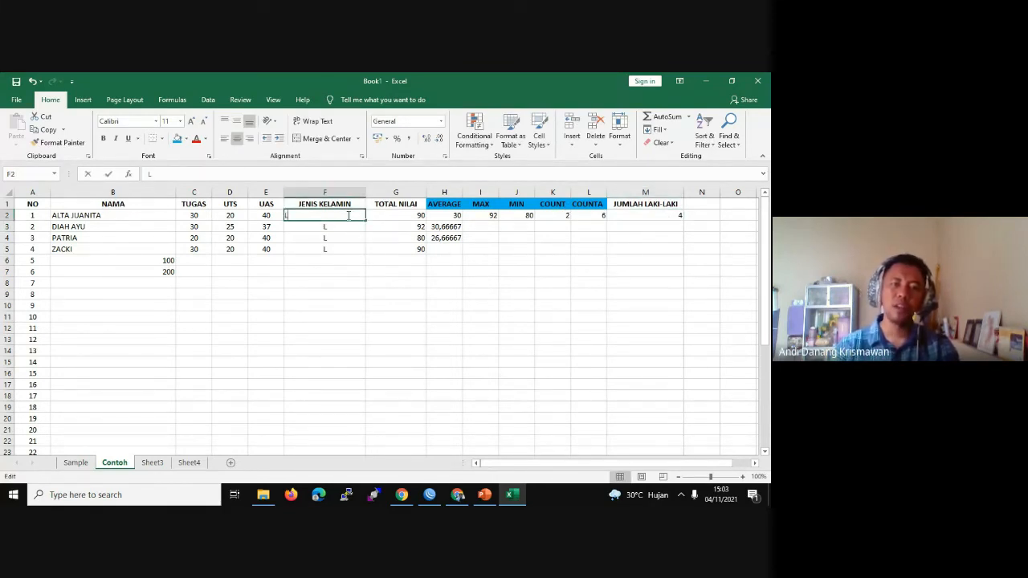
{"action": "key", "text": "BackSpace"}
{"action": "type", "text": "P"}
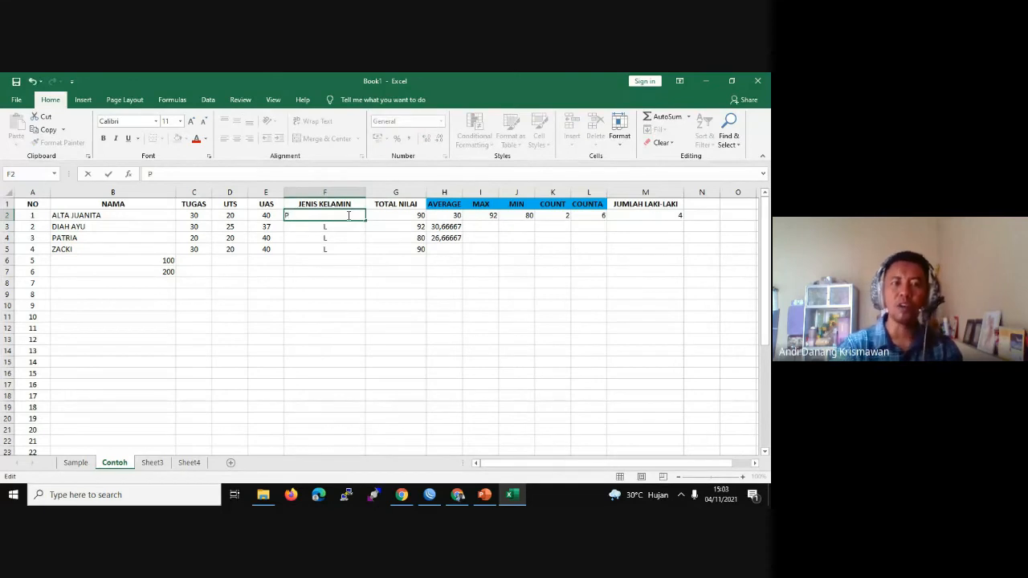
{"action": "key", "text": "Tab"}
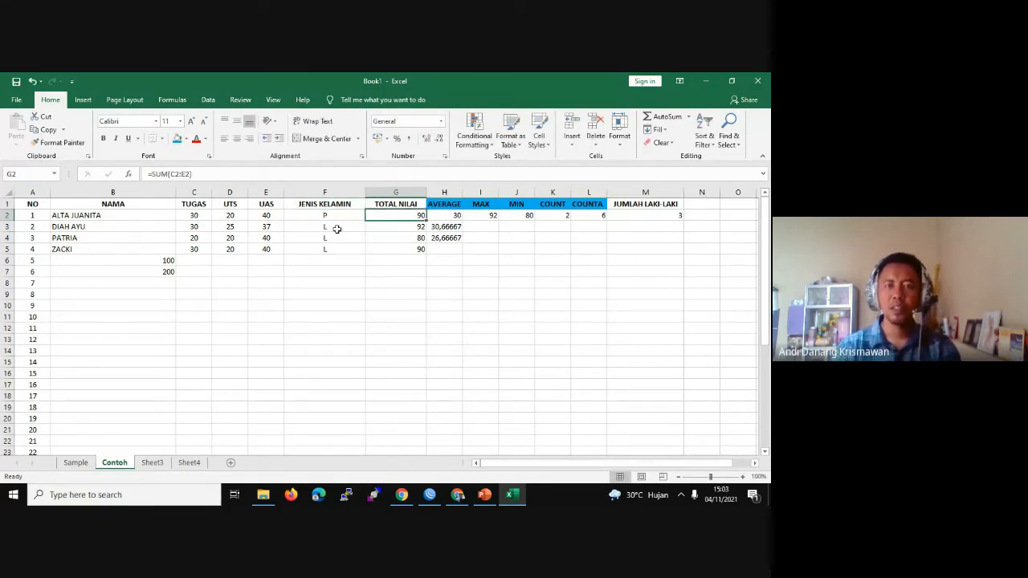
Step: Set F3, F4 and F5 to P so the male count drops to 0
{"action": "double_click", "coordinate": [335, 227]}
{"action": "key", "text": "BackSpace"}
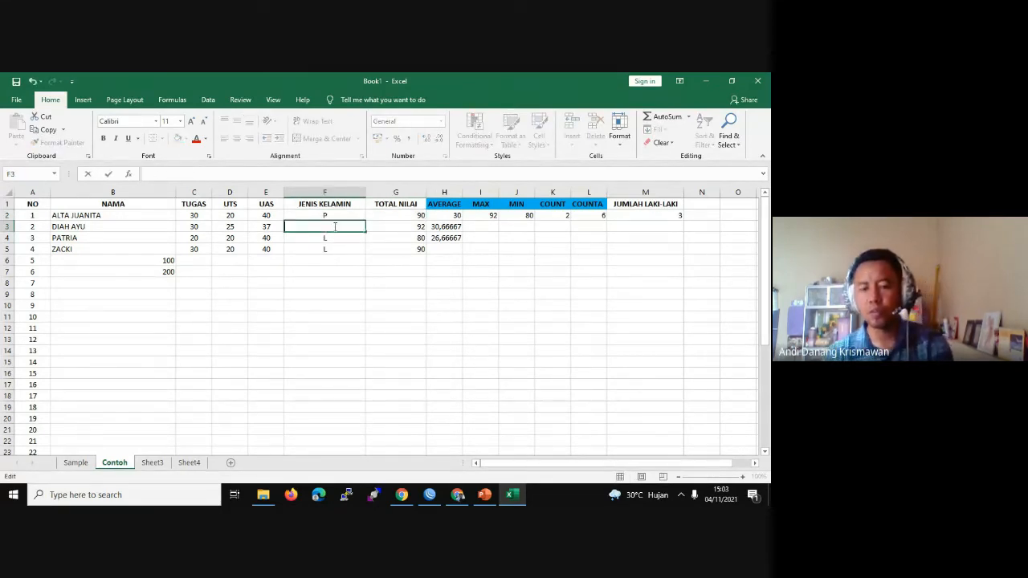
{"action": "type", "text": "P"}
{"action": "left_click", "coordinate": [322, 239]}
{"action": "double_click", "coordinate": [335, 235]}
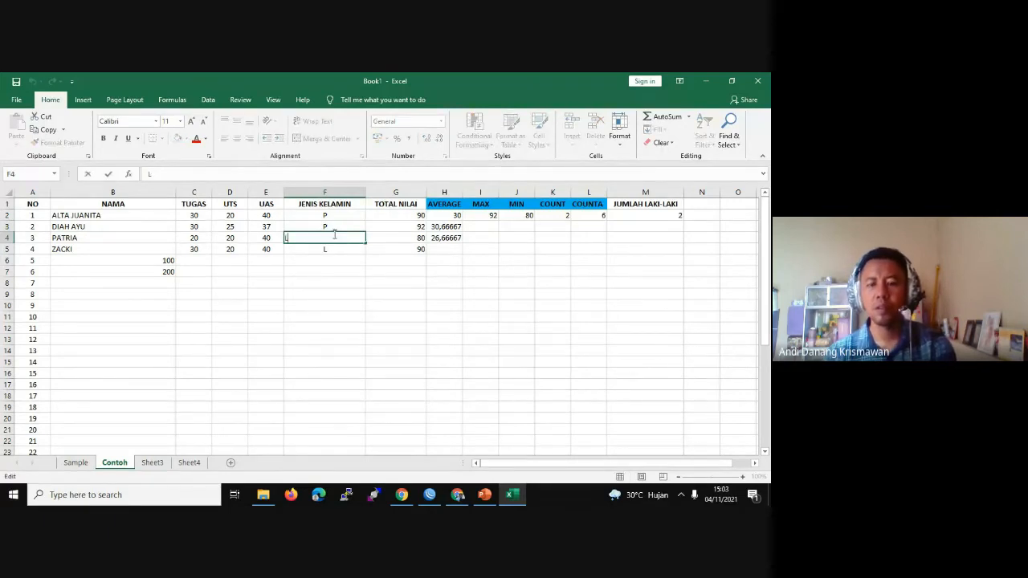
{"action": "key", "text": "BackSpace"}
{"action": "type", "text": "P"}
{"action": "key", "text": "Return"}
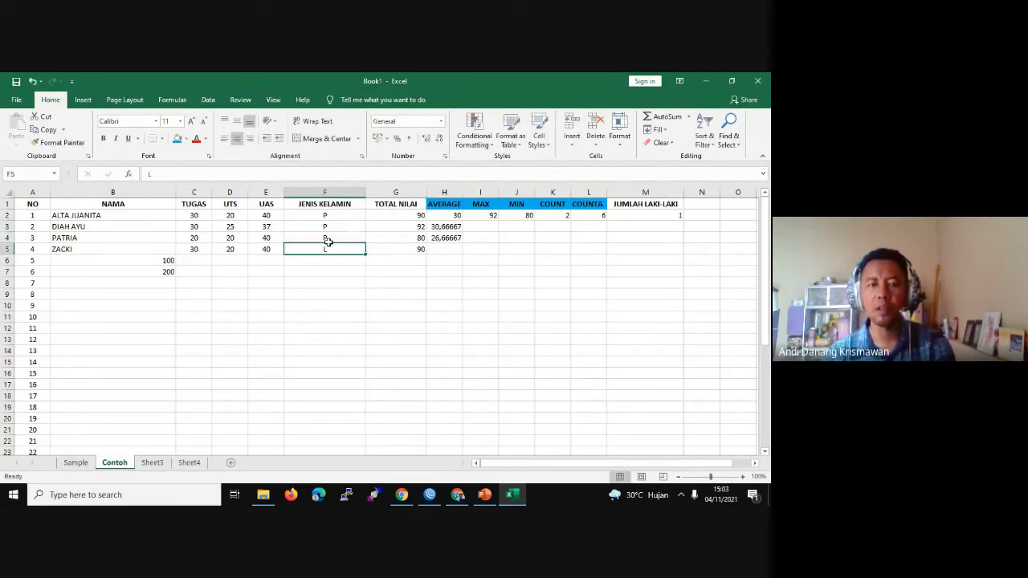
{"action": "double_click", "coordinate": [338, 249]}
{"action": "key", "text": "BackSpace"}
{"action": "type", "text": "P"}
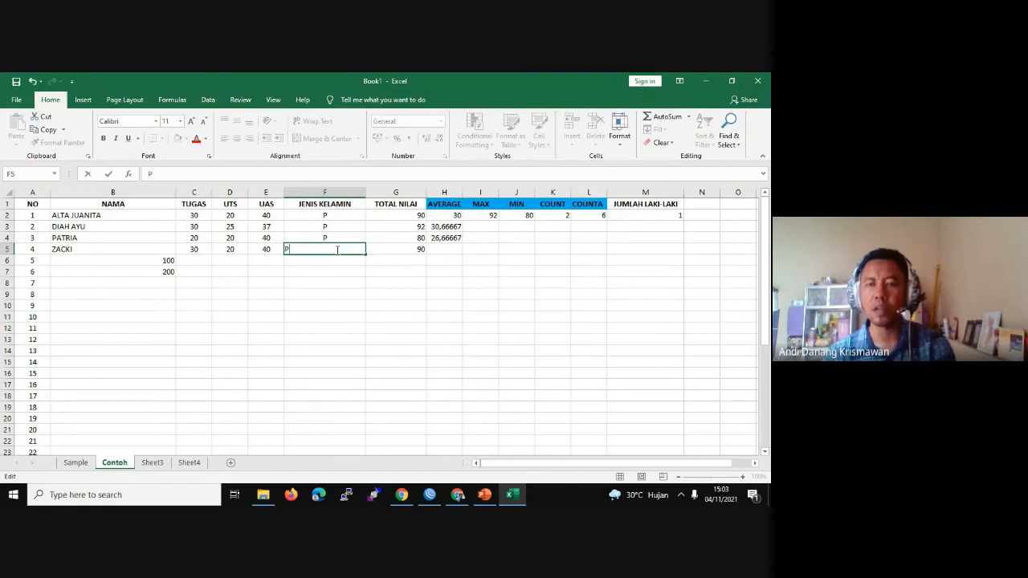
{"action": "key", "text": "Return"}
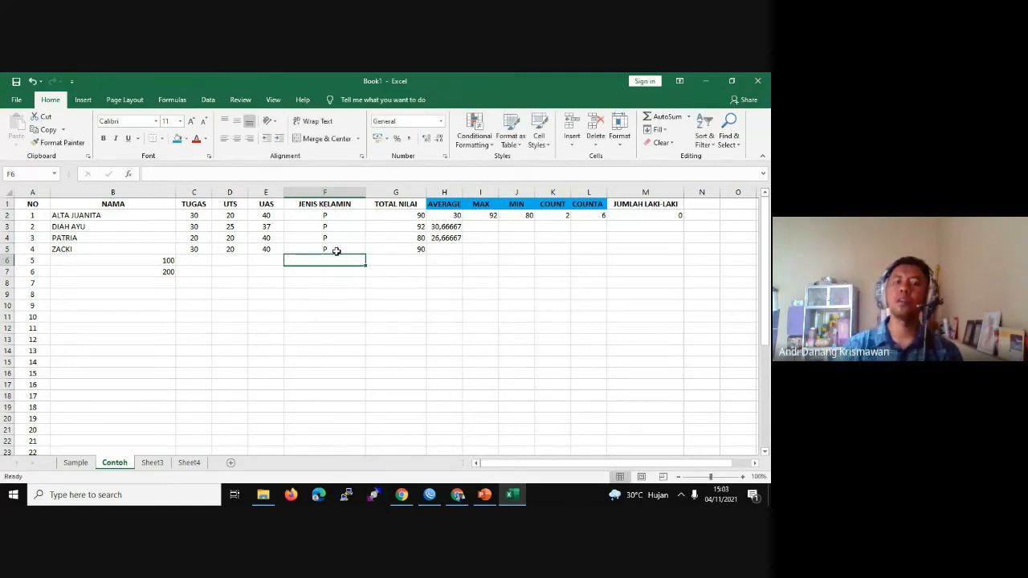
Step: Restore F4 and F5 to L so M2's male count returns to 2
{"action": "double_click", "coordinate": [336, 249]}
{"action": "key", "text": "BackSpace"}
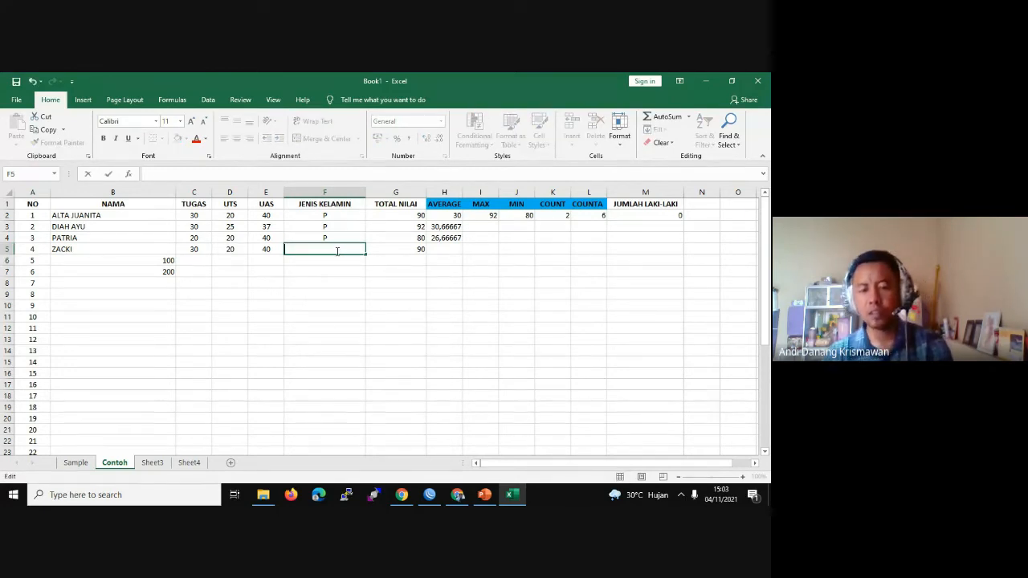
{"action": "type", "text": "L"}
{"action": "left_click", "coordinate": [336, 233]}
{"action": "key", "text": "ctrl+Up"}
{"action": "left_click", "coordinate": [336, 233]}
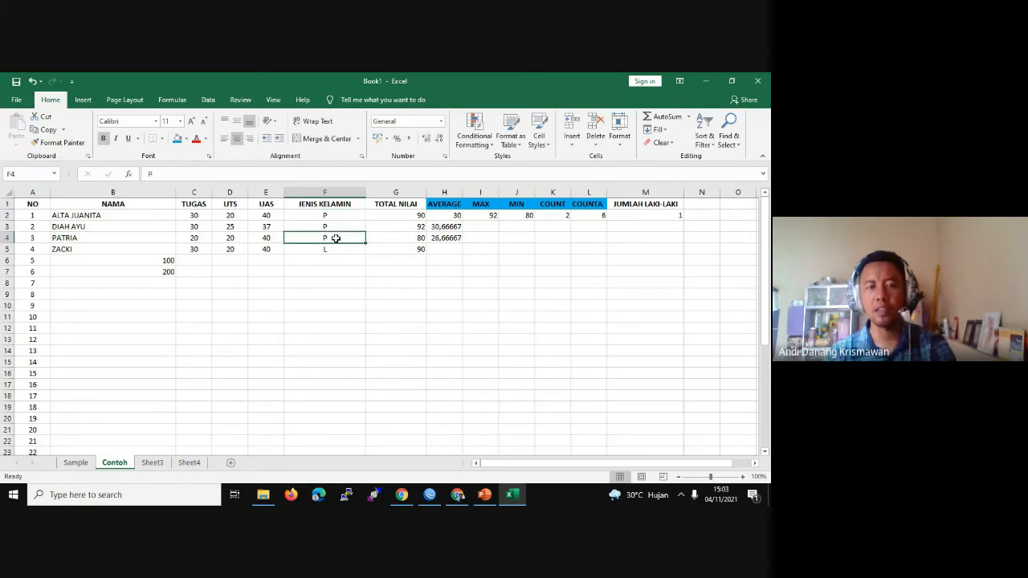
{"action": "key", "text": "BackSpace"}
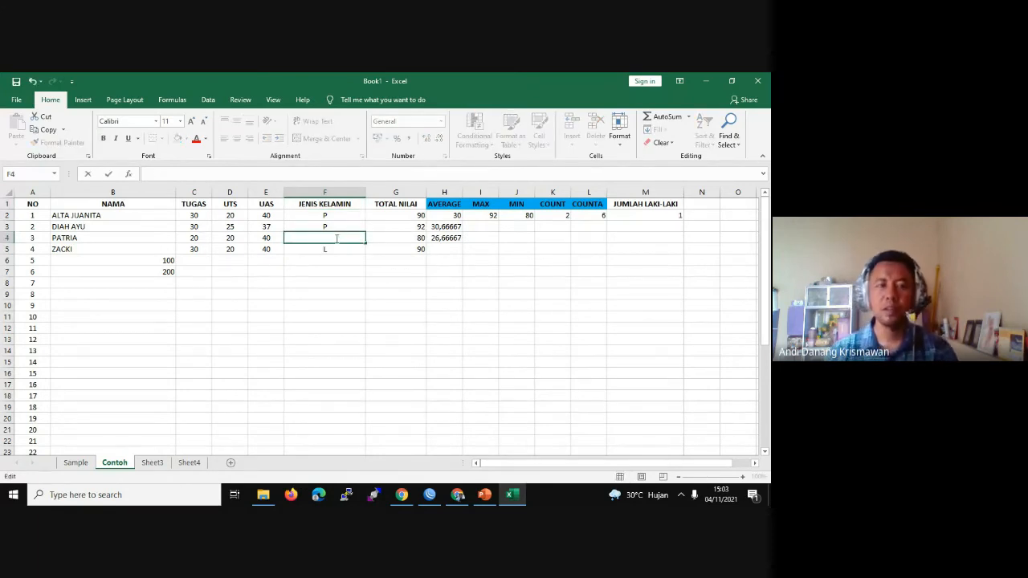
{"action": "type", "text": "L"}
{"action": "key", "text": "Return"}
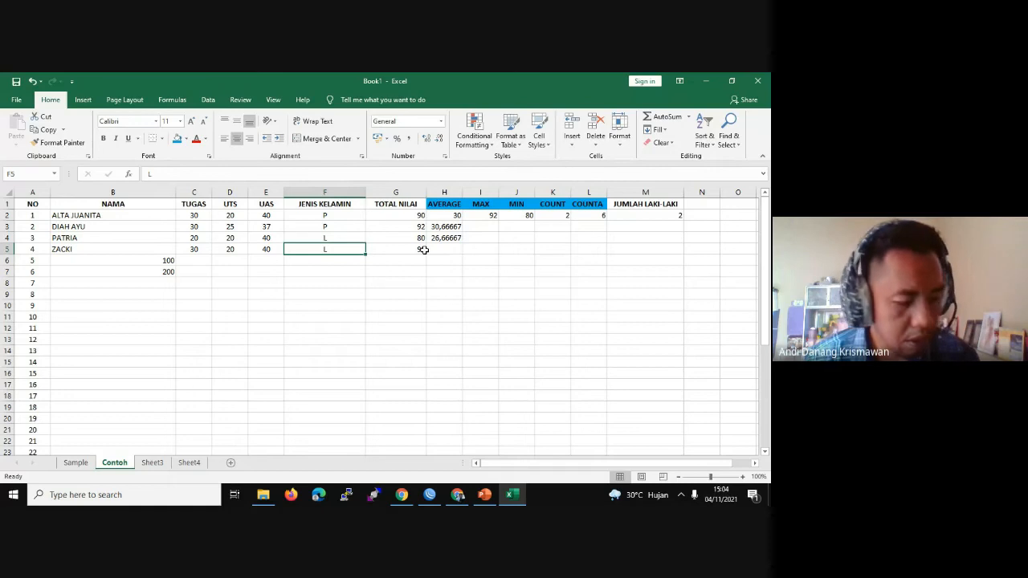
{"action": "left_click", "coordinate": [464, 249]}
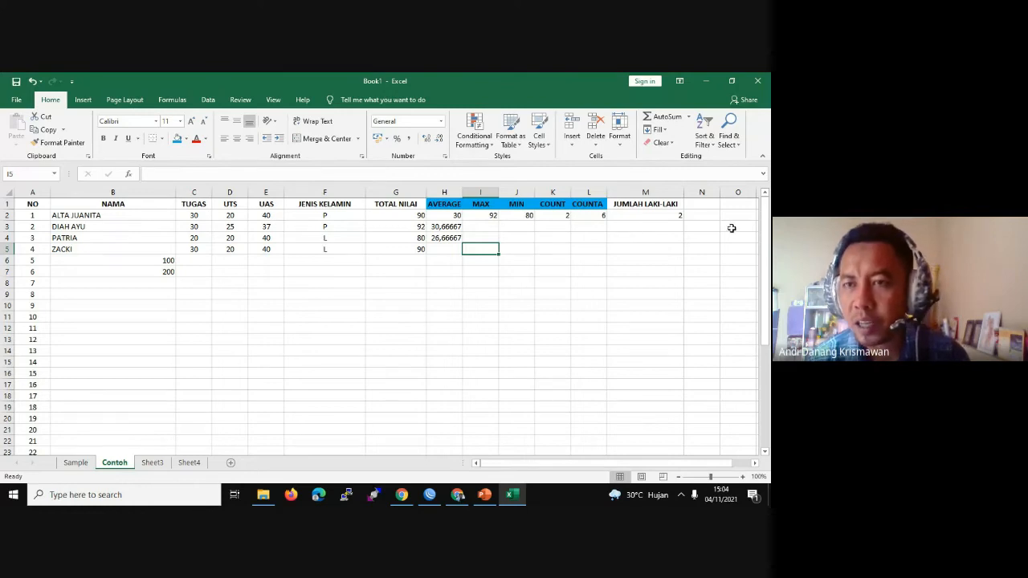
{"action": "left_click", "coordinate": [628, 227]}
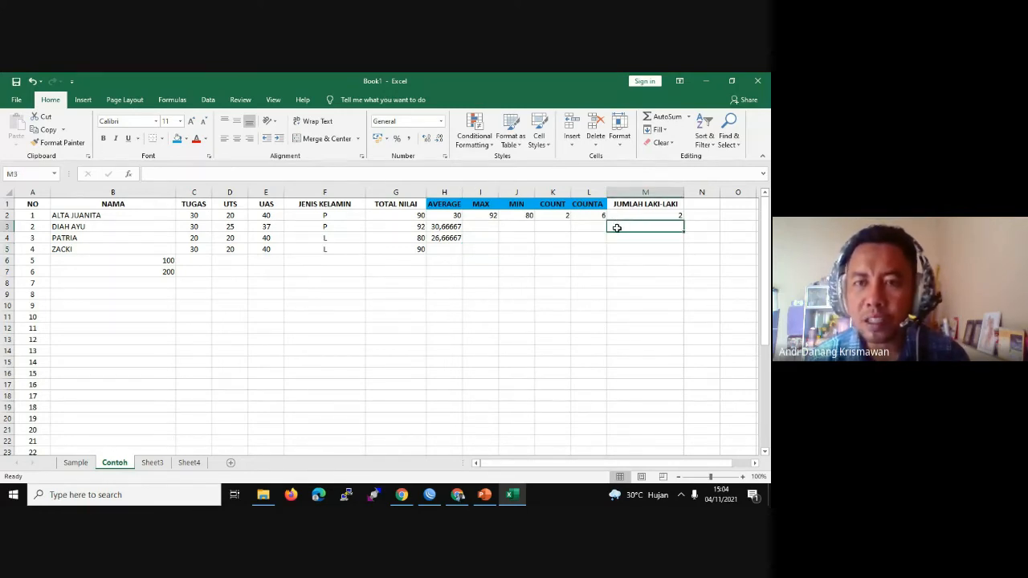
Step: Enter =COUNTIF(G2:G5;"=90") in M3 to count TOTAL NILAI scores equal to 90
{"action": "double_click", "coordinate": [616, 228]}
{"action": "type", "text": "="}
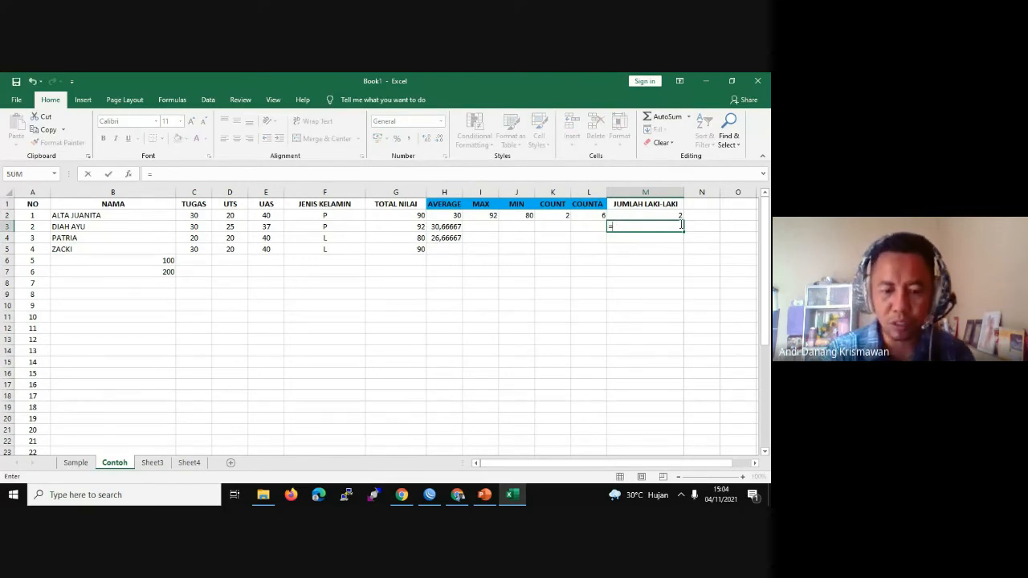
{"action": "type", "text": "CO"}
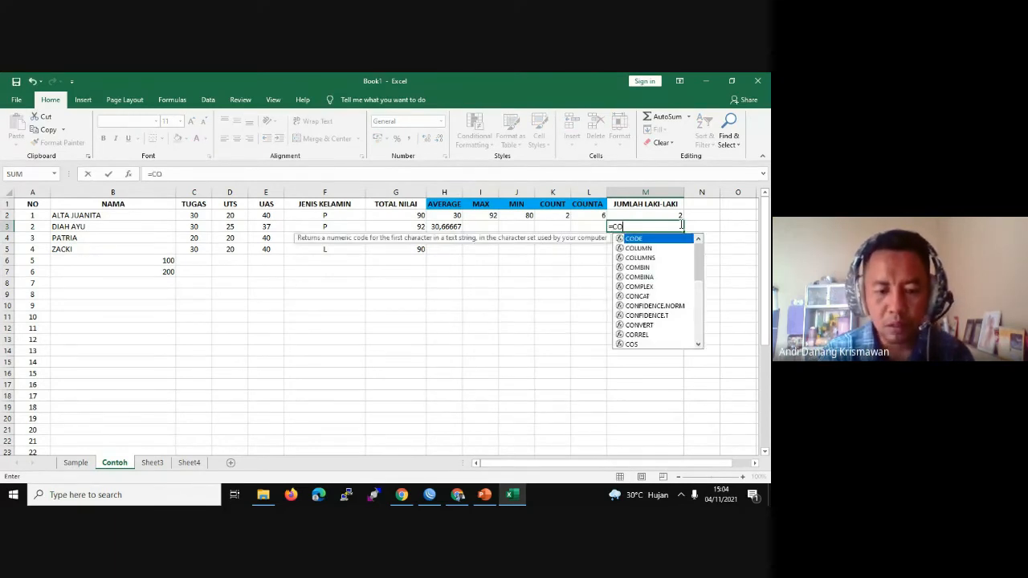
{"action": "type", "text": "UNT"}
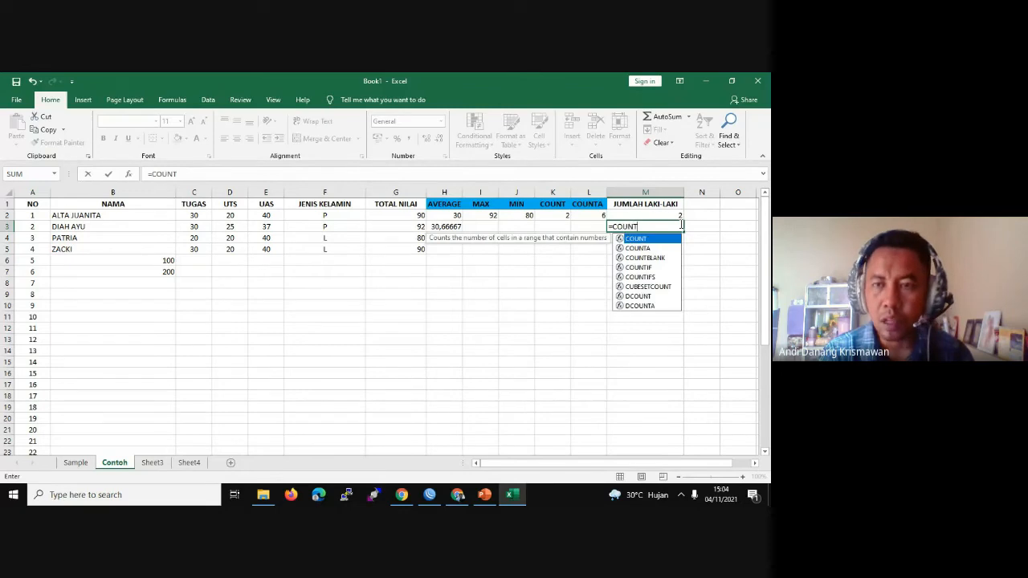
{"action": "type", "text": "IF"}
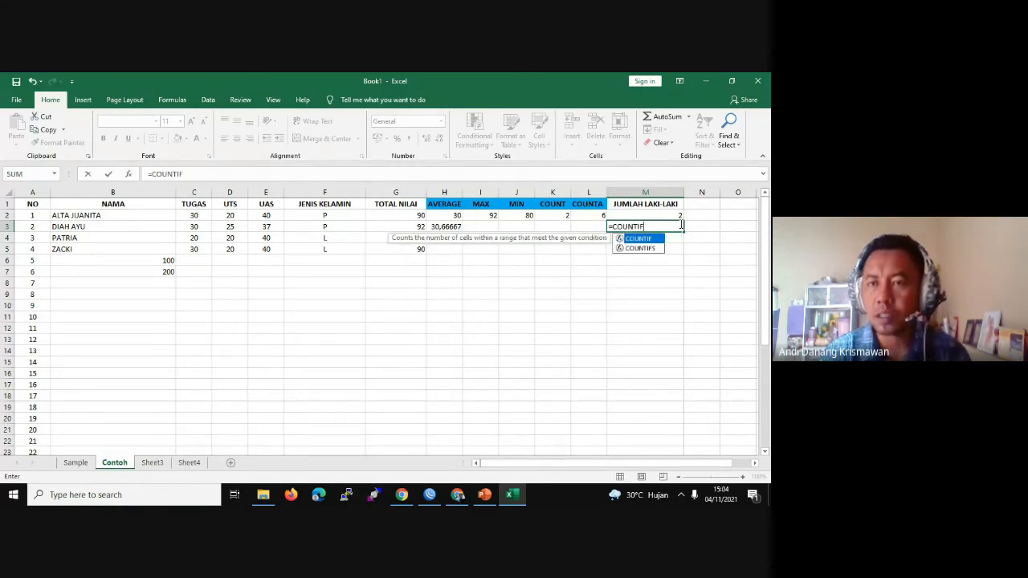
{"action": "double_click", "coordinate": [645, 239]}
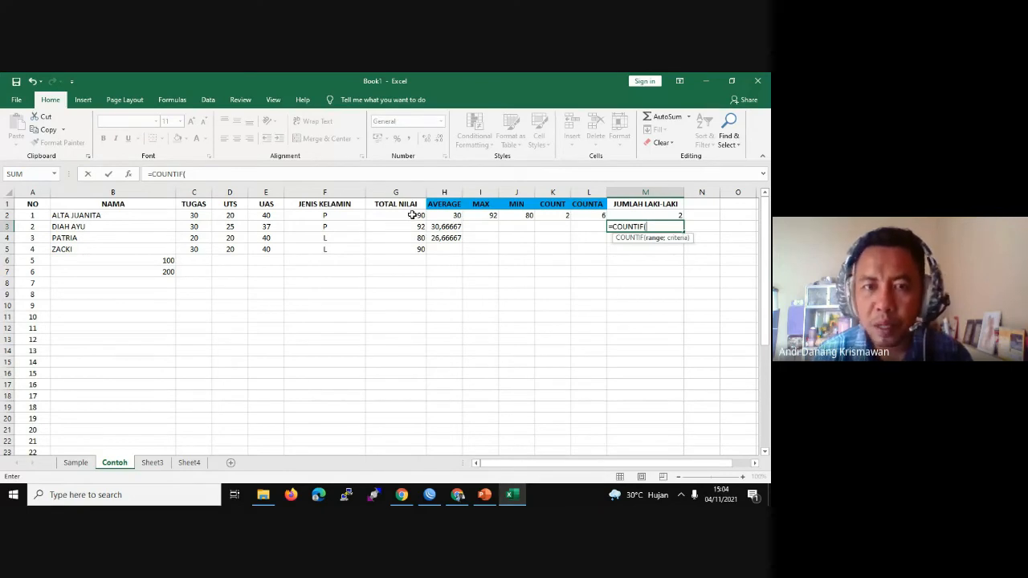
{"action": "left_click", "coordinate": [395, 218]}
{"action": "left_click_drag", "start_coordinate": [405, 249], "coordinate": [406, 250]}
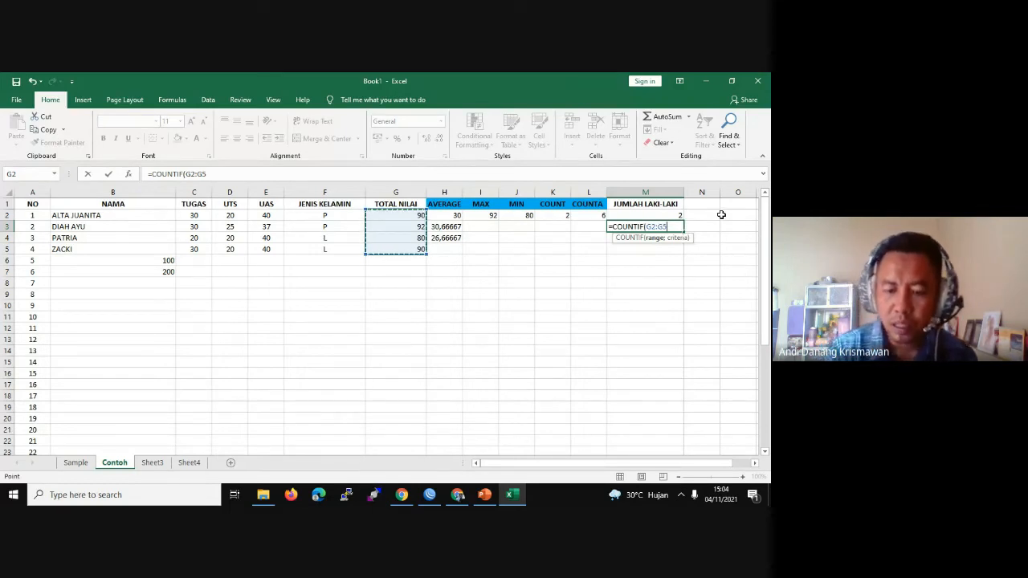
{"action": "type", "text": ";\"="}
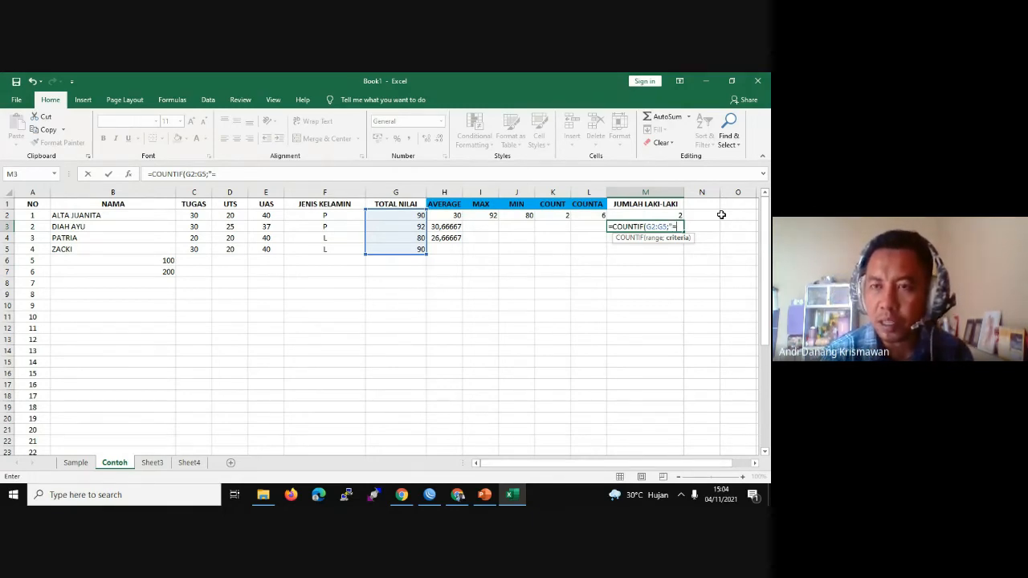
{"action": "type", "text": "90"}
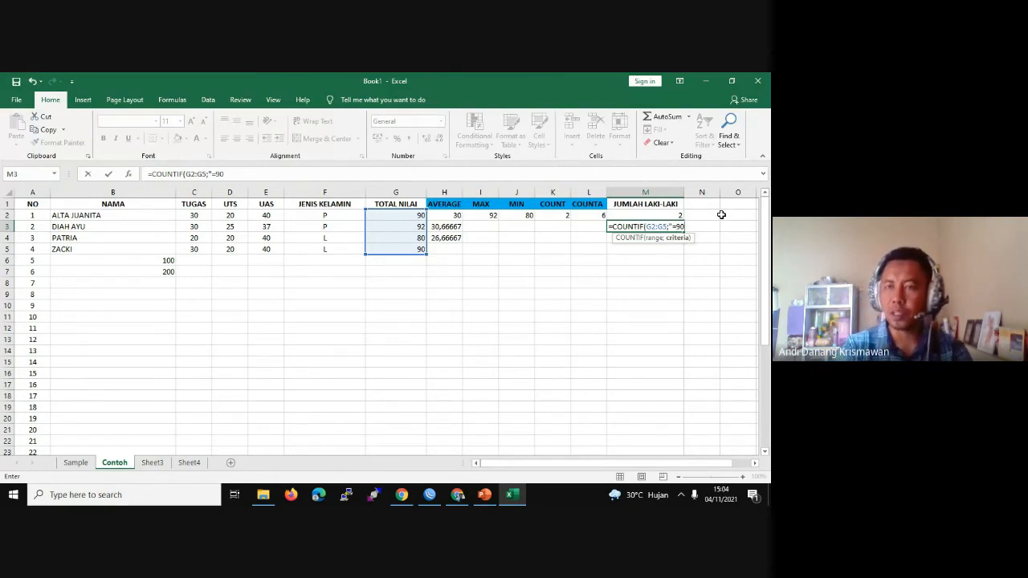
{"action": "type", "text": "\")"}
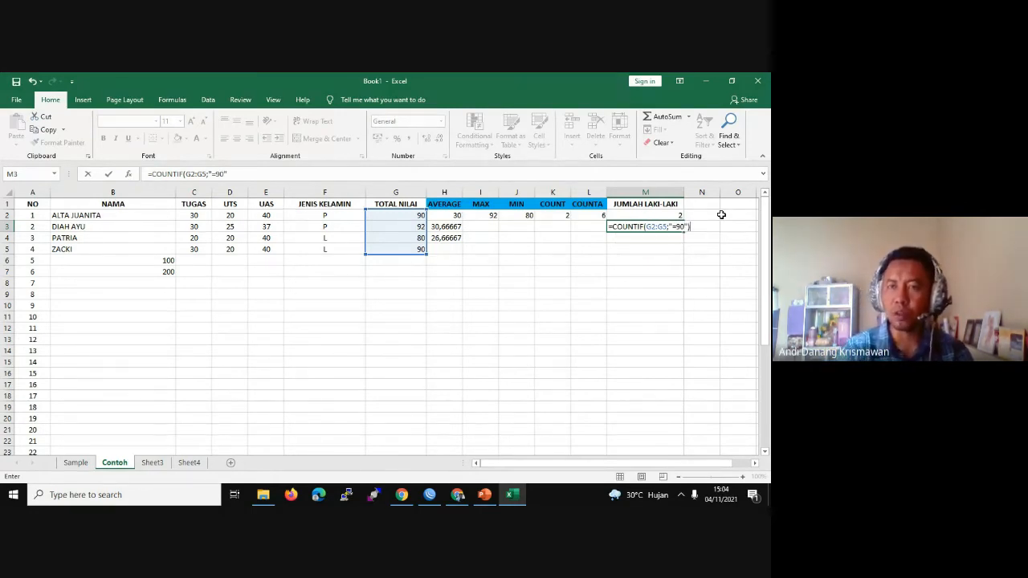
{"action": "key", "text": "Return"}
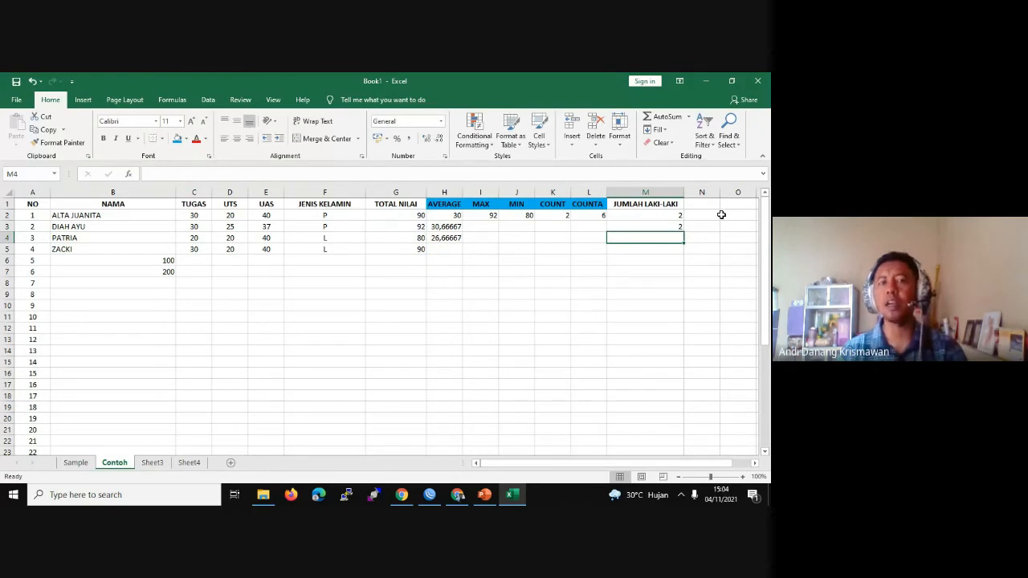
Step: Change row 3's UTS score in D3 to 20 and UAS score in E3 to 40
{"action": "left_click", "coordinate": [665, 227]}
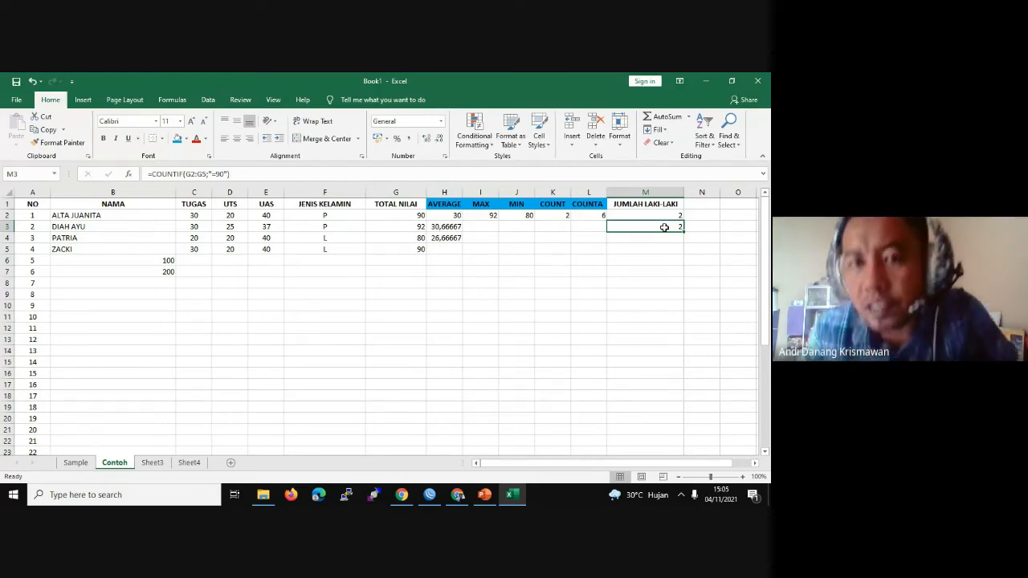
{"action": "double_click", "coordinate": [418, 228]}
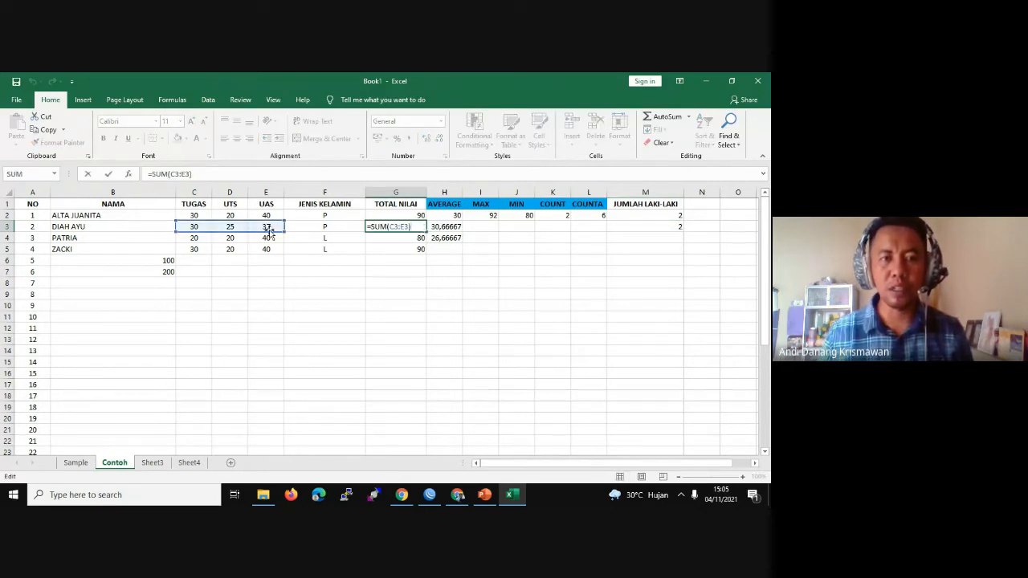
{"action": "left_click", "coordinate": [378, 264]}
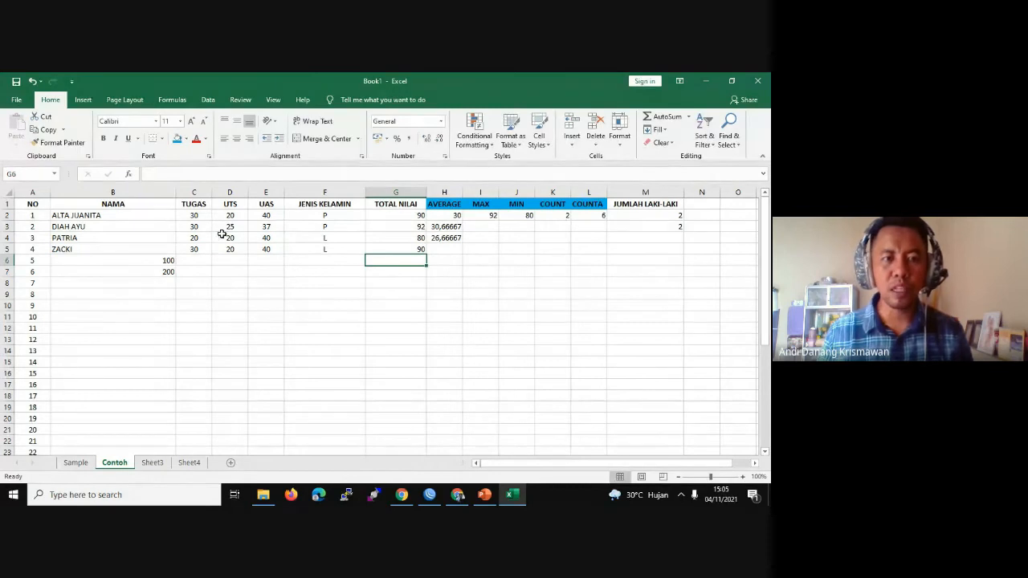
{"action": "left_click", "coordinate": [198, 229]}
{"action": "left_click", "coordinate": [233, 226]}
{"action": "double_click", "coordinate": [235, 227]}
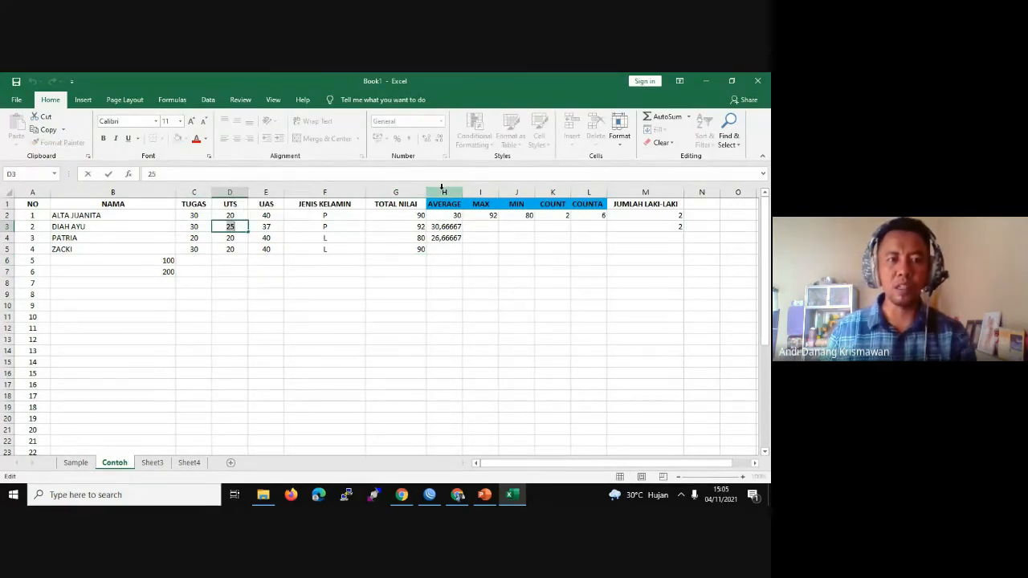
{"action": "key", "text": "BackSpace"}
{"action": "type", "text": "0"}
{"action": "key", "text": "Tab"}
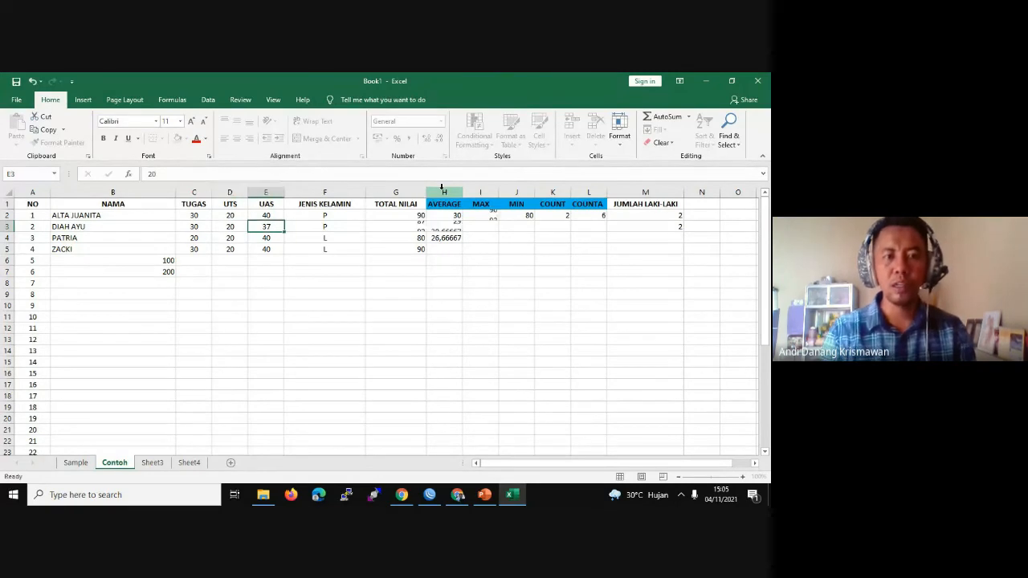
{"action": "type", "text": "40"}
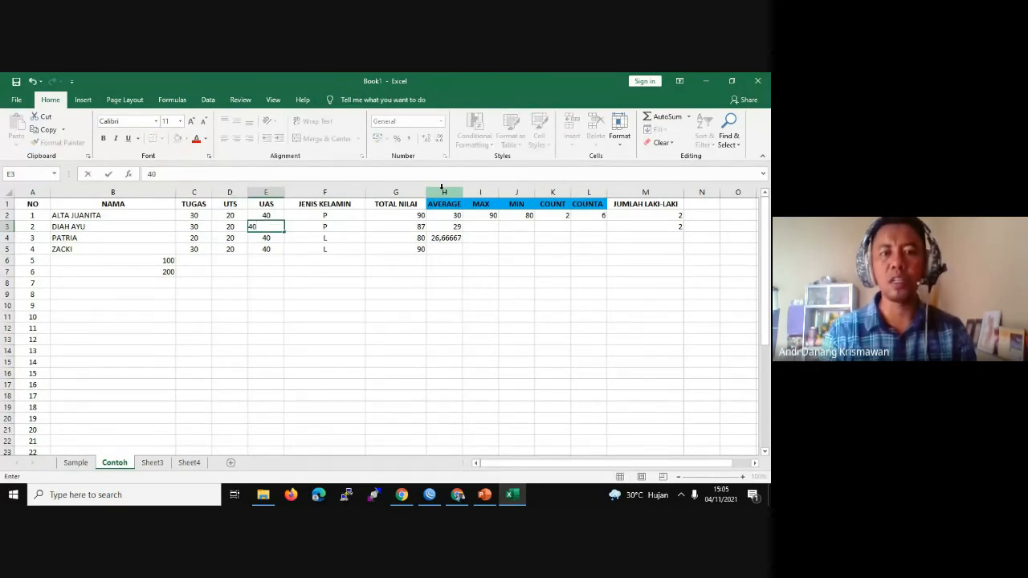
{"action": "key", "text": "Return"}
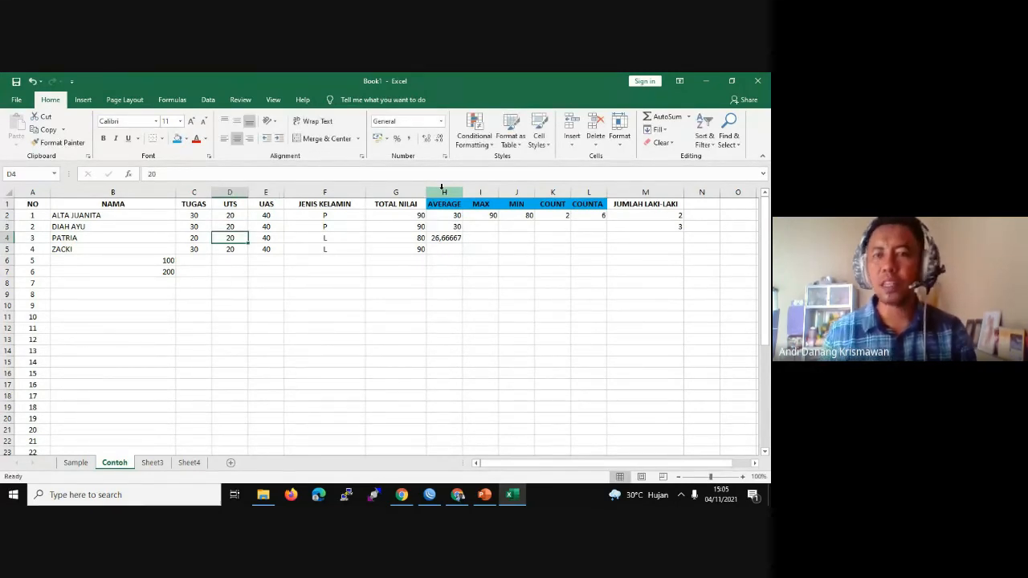
Step: Check the column G totals and confirm M3's count of 90 scores rises to 3
{"action": "left_click", "coordinate": [681, 229]}
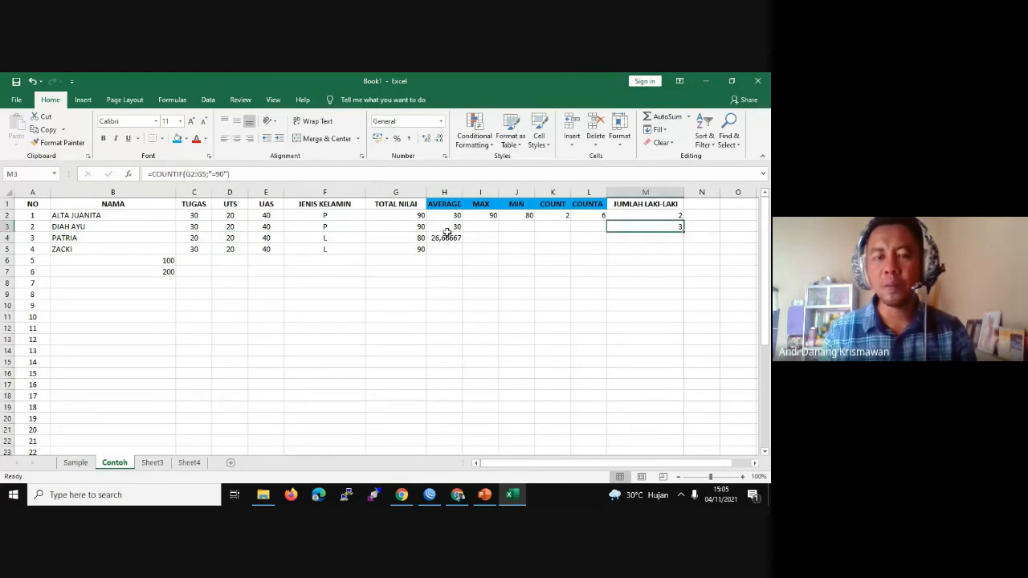
{"action": "left_click", "coordinate": [420, 227]}
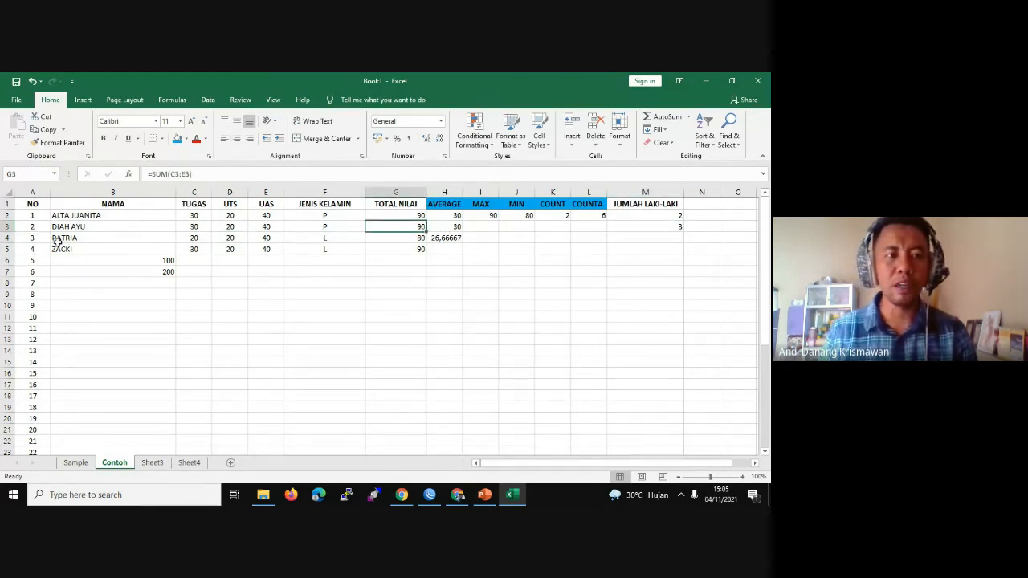
{"action": "left_click", "coordinate": [67, 216]}
{"action": "left_click", "coordinate": [415, 215]}
{"action": "left_click", "coordinate": [417, 250]}
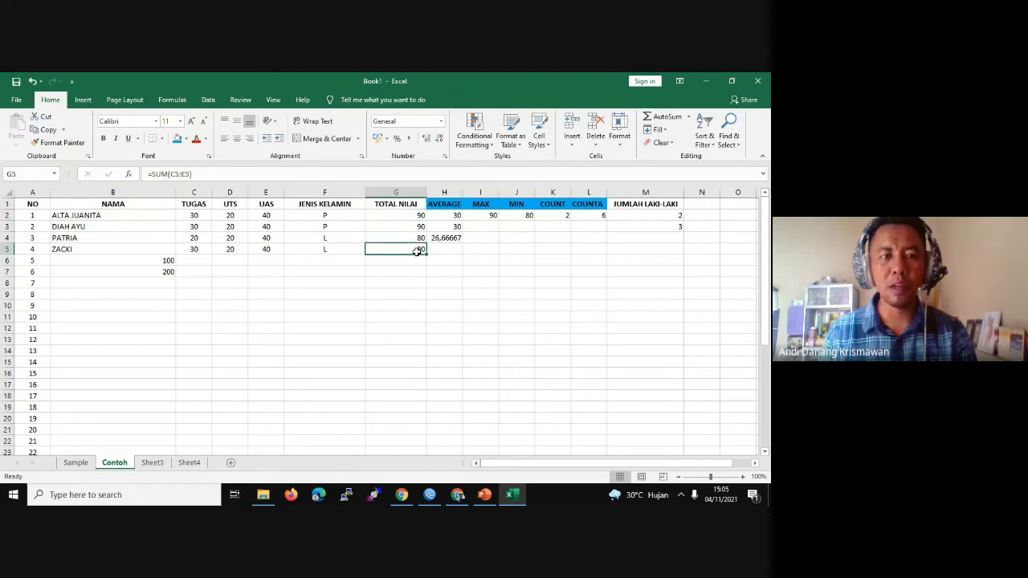
{"action": "left_click", "coordinate": [417, 227]}
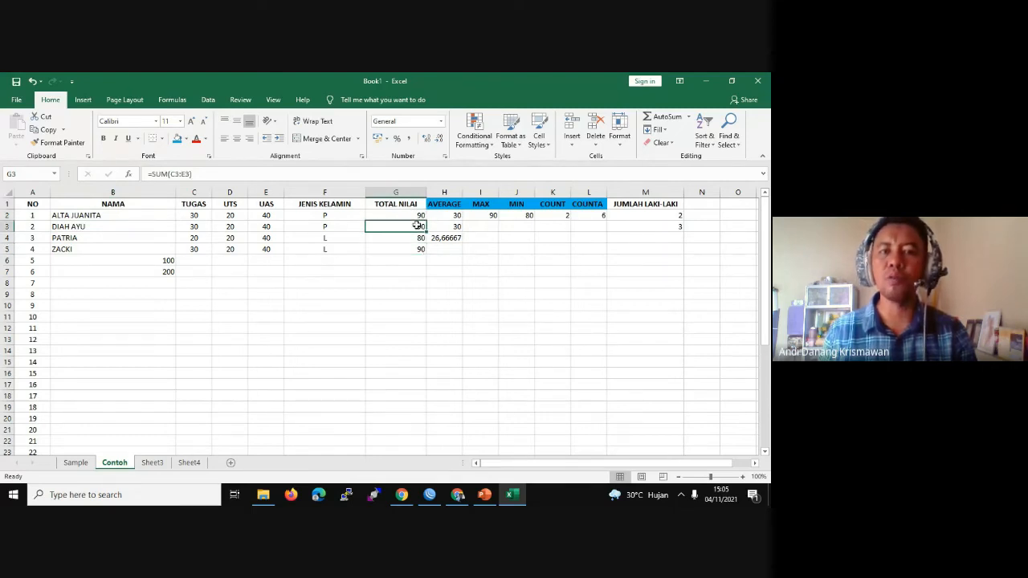
{"action": "left_click", "coordinate": [418, 215]}
{"action": "left_click", "coordinate": [680, 227]}
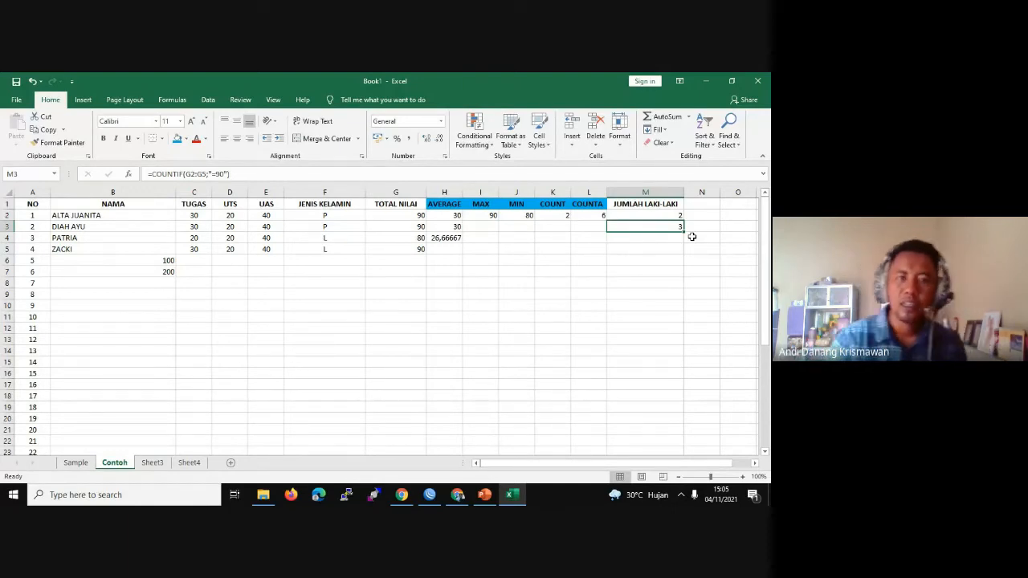
{"action": "left_click", "coordinate": [408, 227]}
{"action": "left_click", "coordinate": [409, 217]}
{"action": "left_click", "coordinate": [408, 249]}
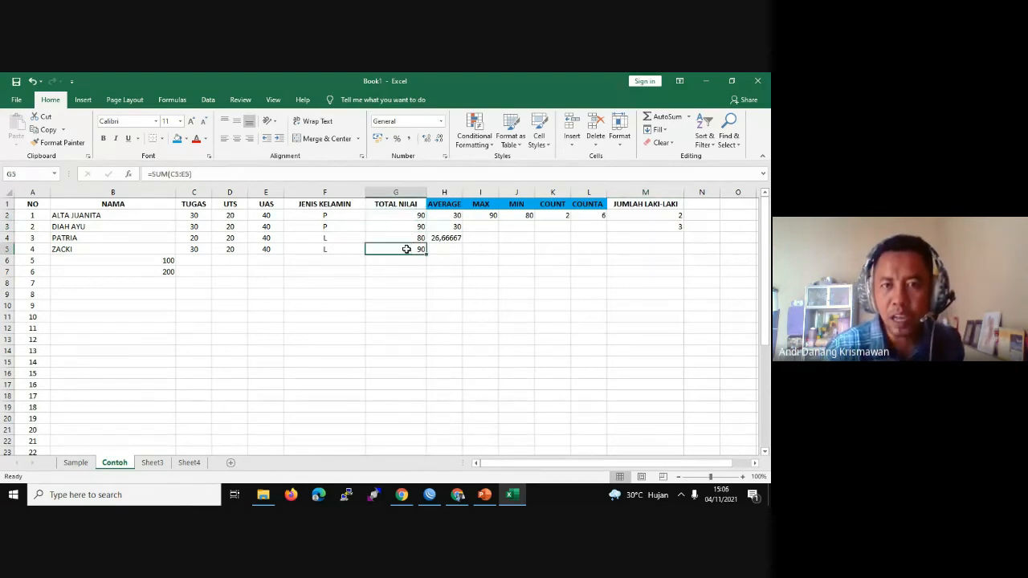
{"action": "left_click", "coordinate": [404, 228]}
{"action": "left_click", "coordinate": [408, 216]}
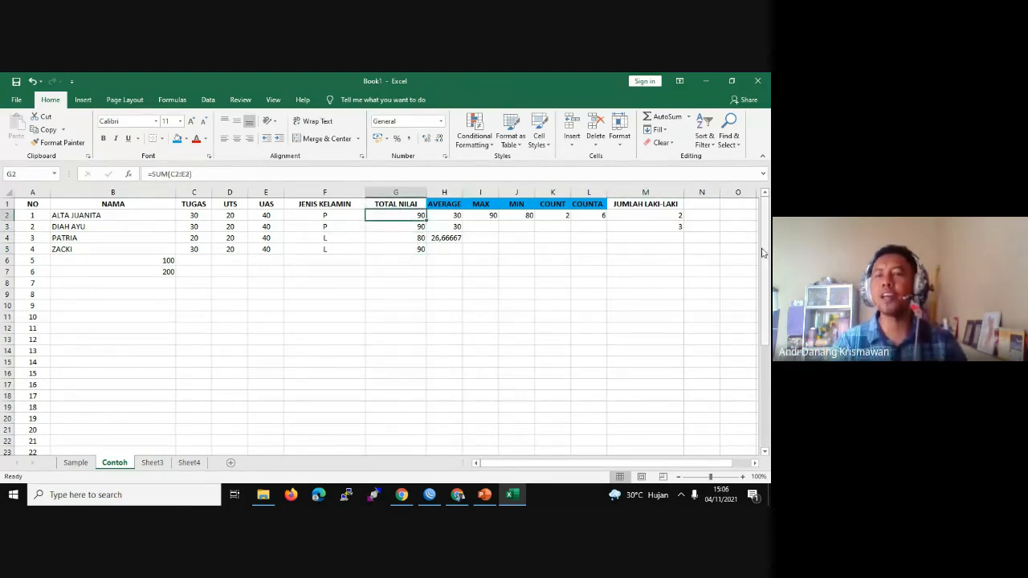
{"action": "left_click", "coordinate": [709, 203]}
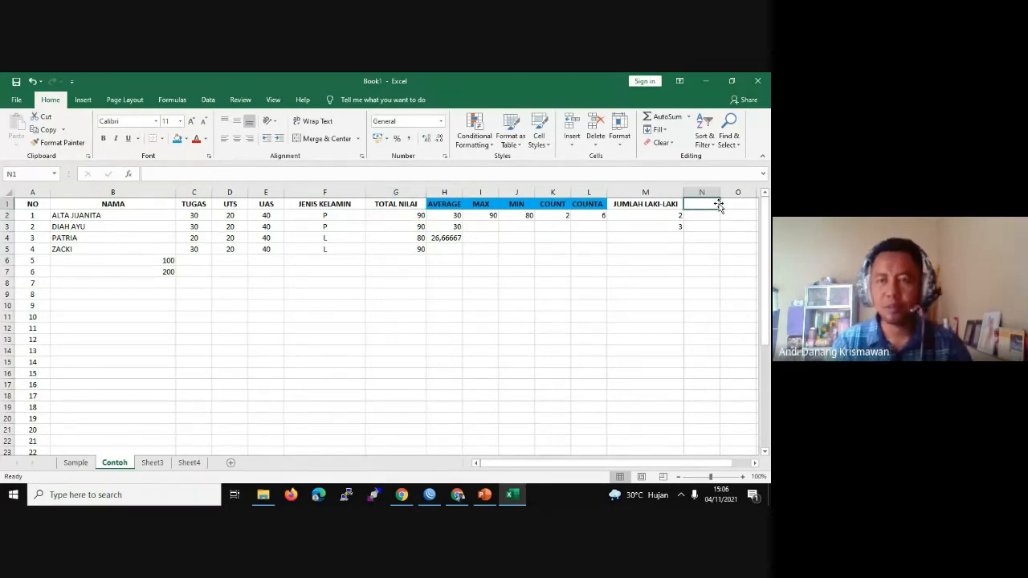
Step: Type the bold heading NILAI 90 JENIS KELAMIN PEREMPUAN in N1
{"action": "left_click_drag", "start_coordinate": [722, 194], "coordinate": [740, 193]}
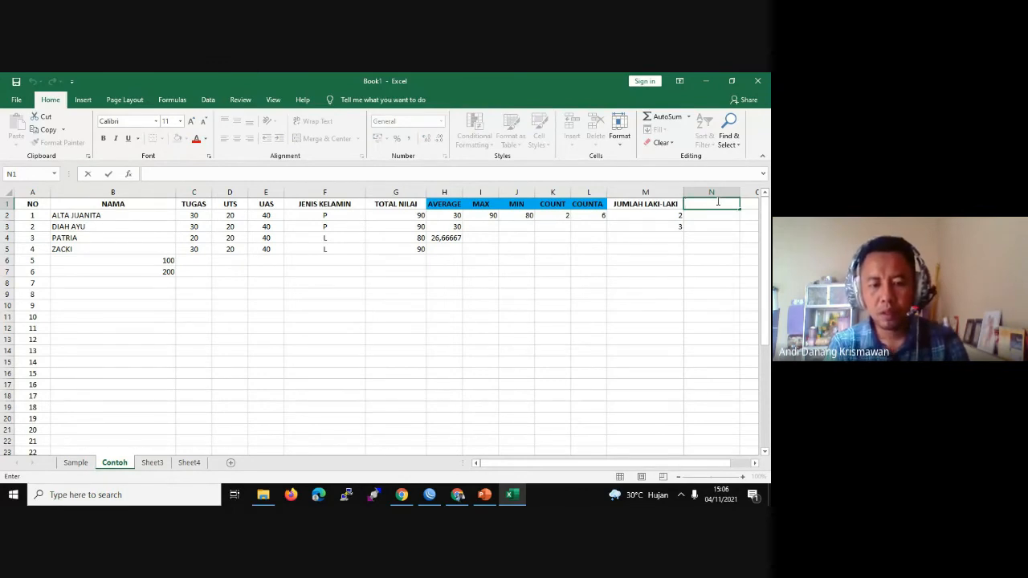
{"action": "type", "text": "NILAI"}
{"action": "key", "text": "BackSpace"}
{"action": "key", "text": "BackSpace"}
{"action": "key", "text": "BackSpace"}
{"action": "key", "text": "BackSpace"}
{"action": "key", "text": "BackSpace"}
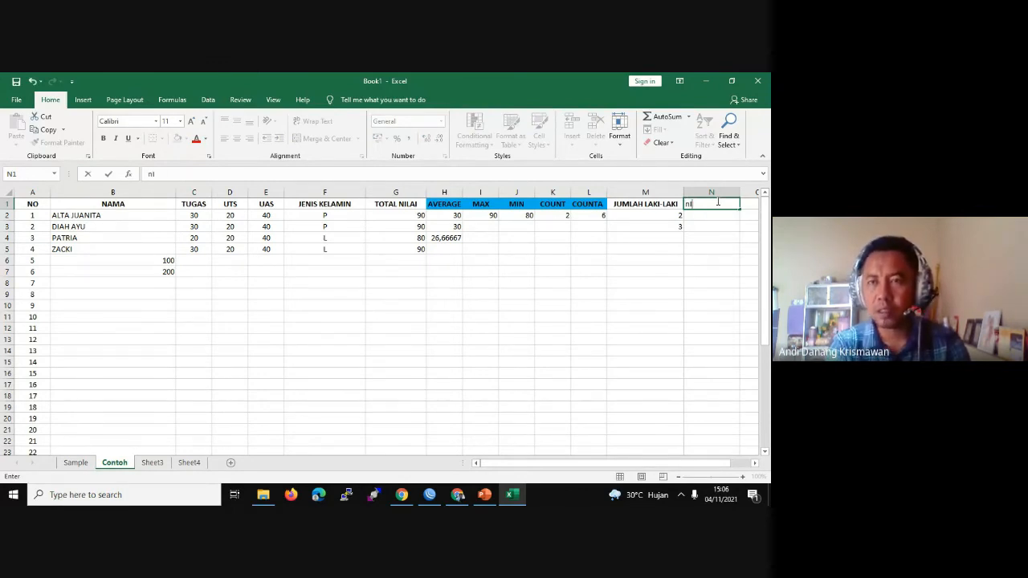
{"action": "key", "text": "ctrl+b"}
{"action": "type", "text": "NILAI"}
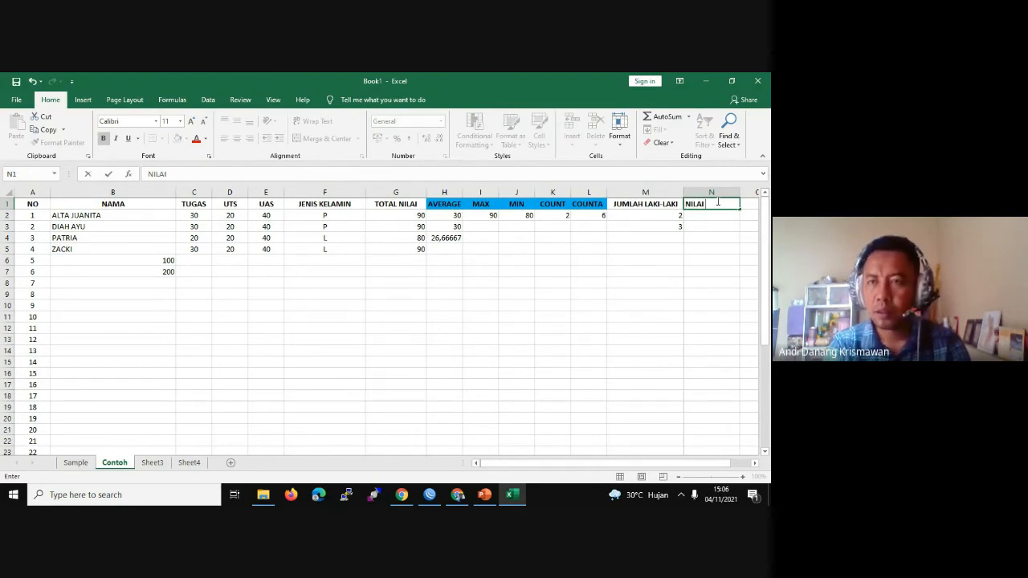
{"action": "type", "text": " 90"}
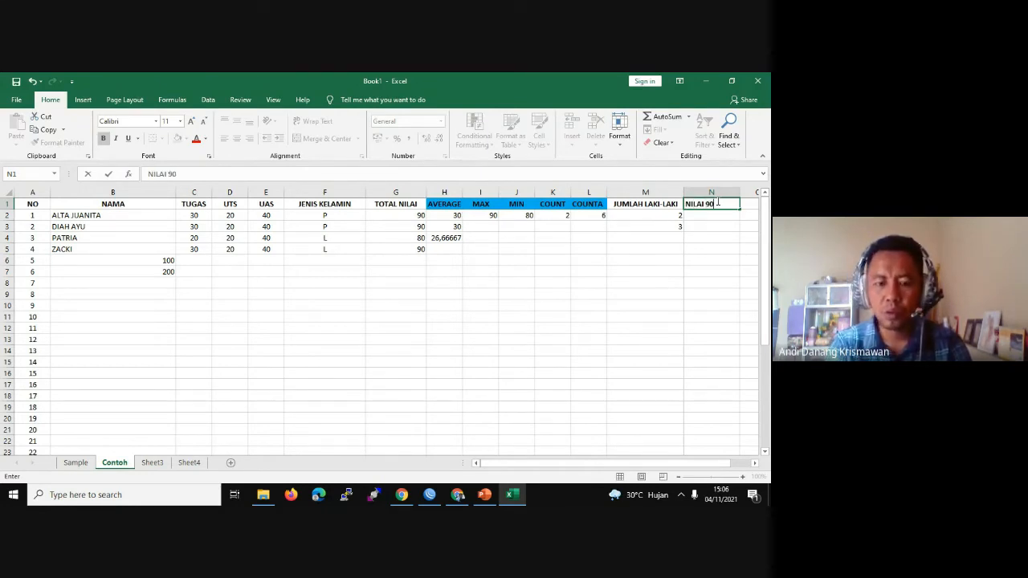
{"action": "type", "text": " P"}
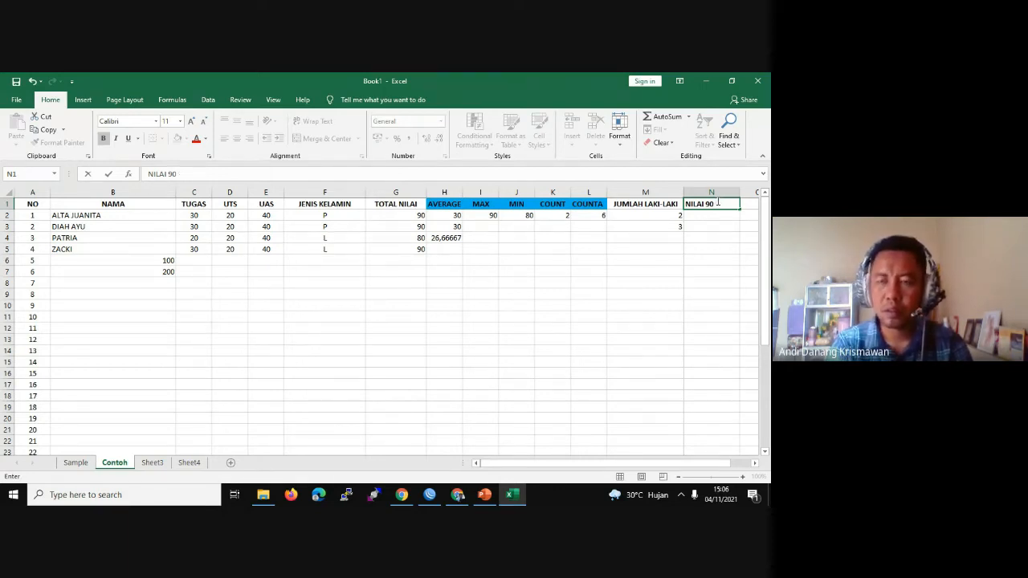
{"action": "type", "text": "JENI"}
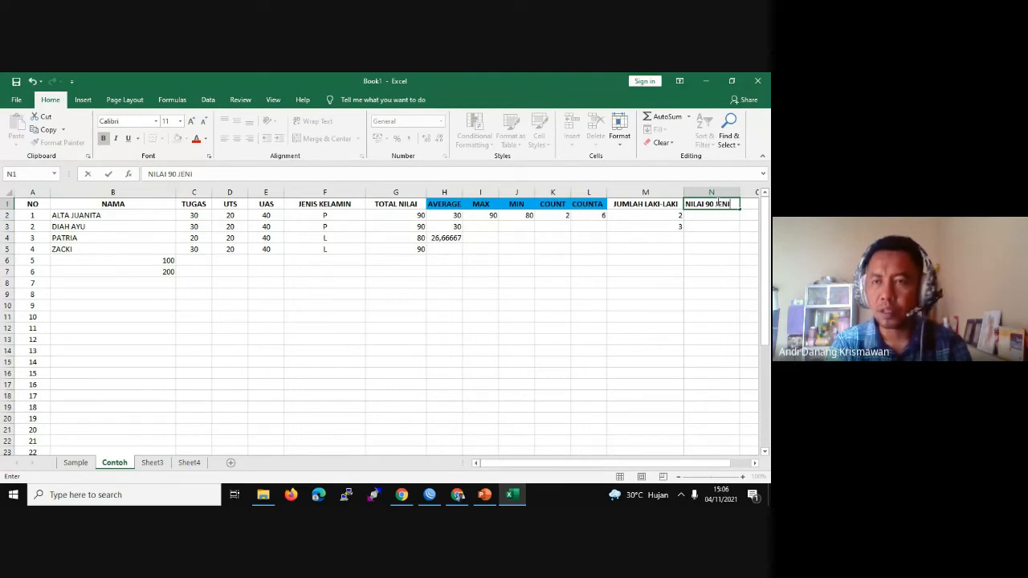
{"action": "key", "text": "BackSpace"}
{"action": "key", "text": "BackSpace"}
{"action": "key", "text": "BackSpace"}
{"action": "type", "text": "JE"}
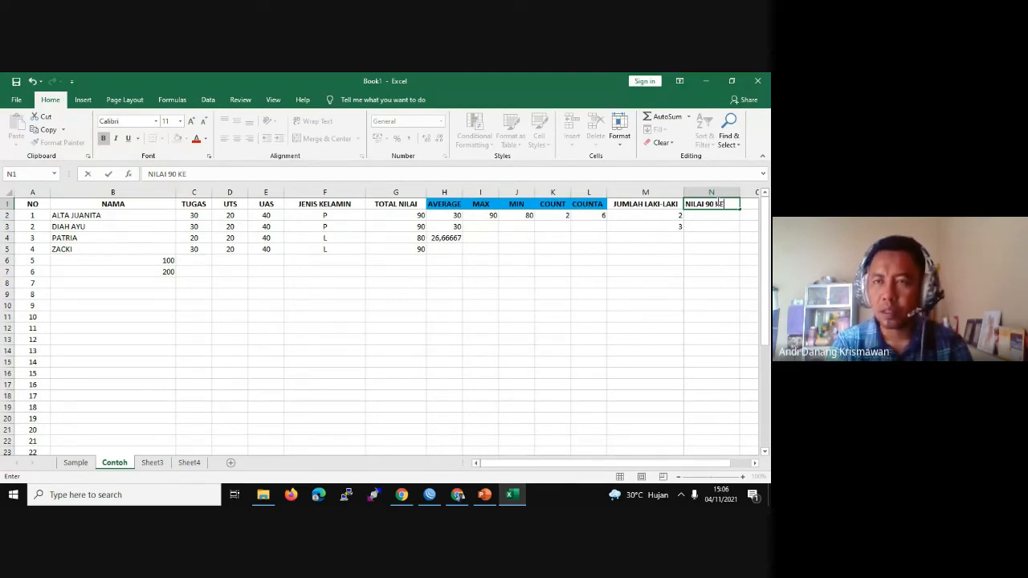
{"action": "key", "text": "BackSpace"}
{"action": "key", "text": "BackSpace"}
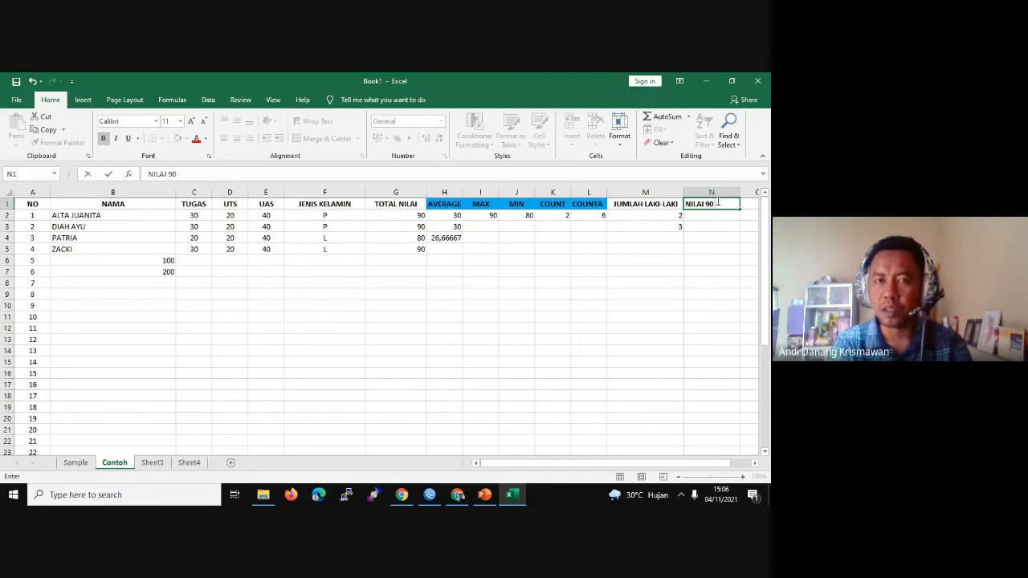
{"action": "type", "text": "JENIS K"}
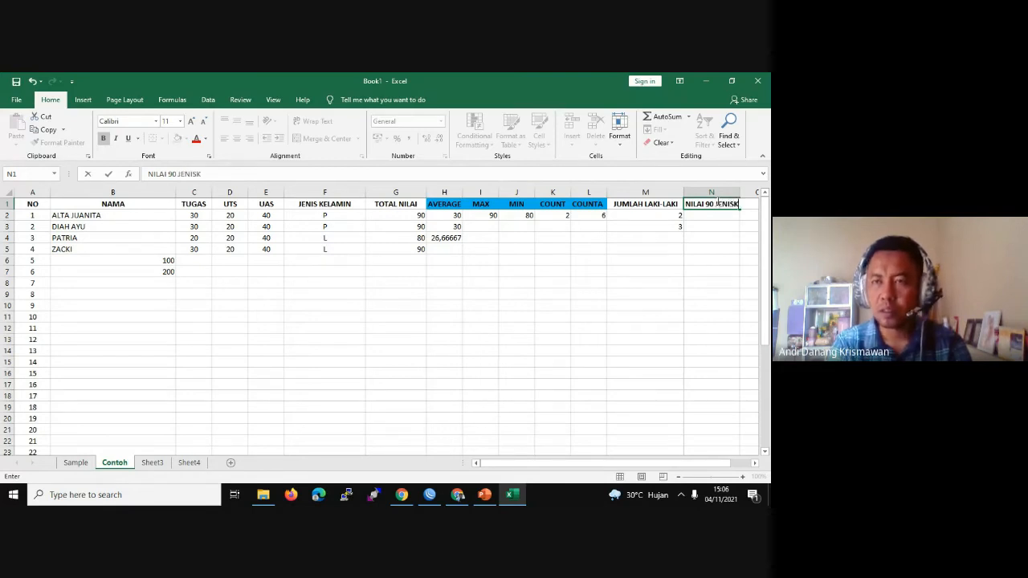
{"action": "type", "text": "ELAMI"}
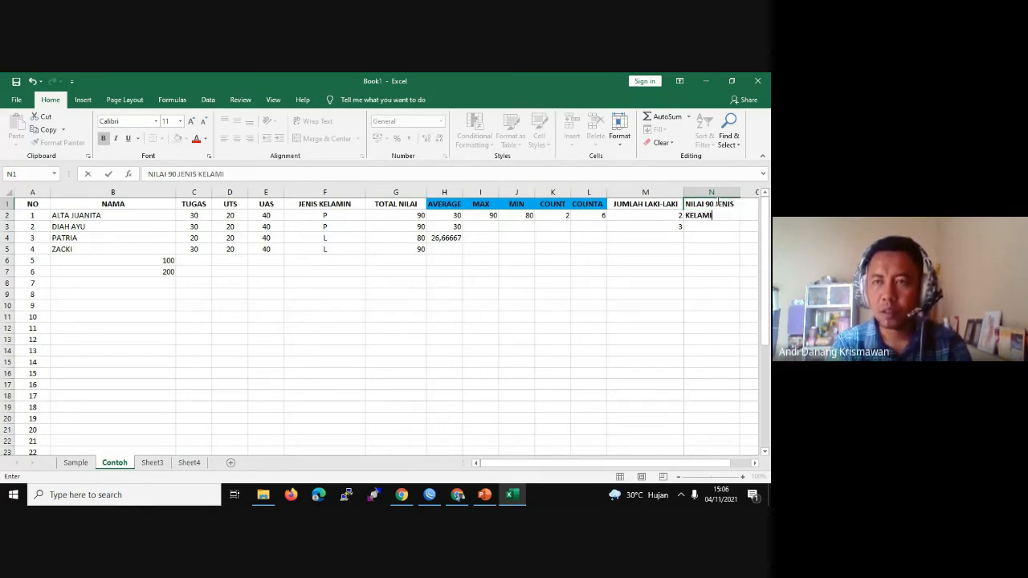
{"action": "type", "text": "N PE"}
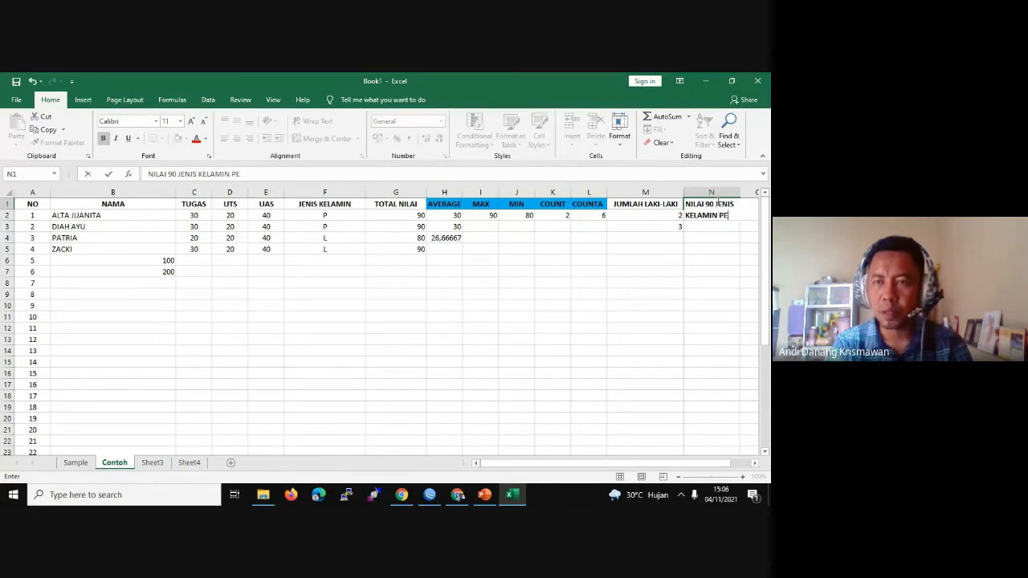
{"action": "type", "text": "REMPUAN"}
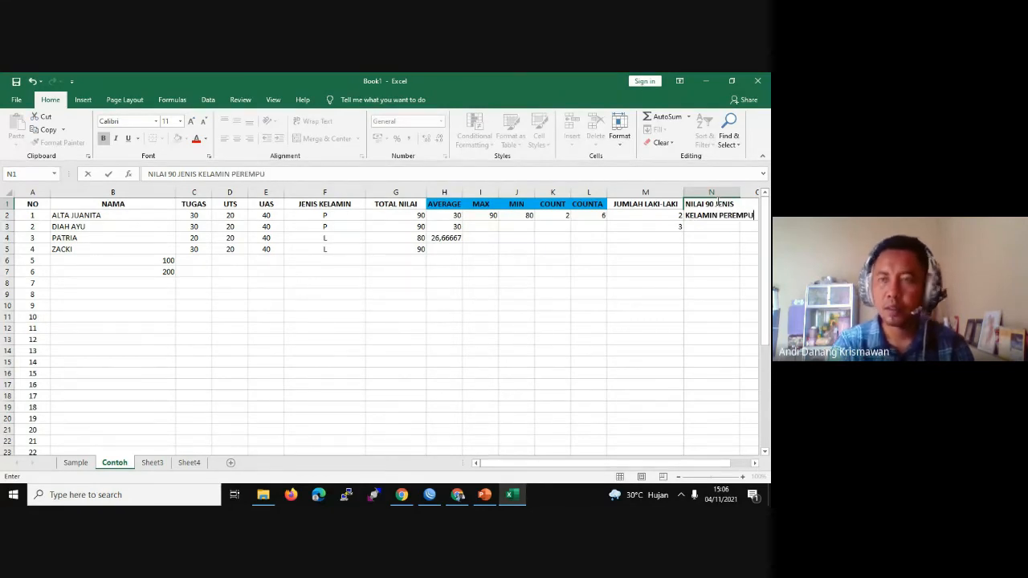
Step: Commit the N1 heading and widen column N to fit it
{"action": "left_click", "coordinate": [711, 283]}
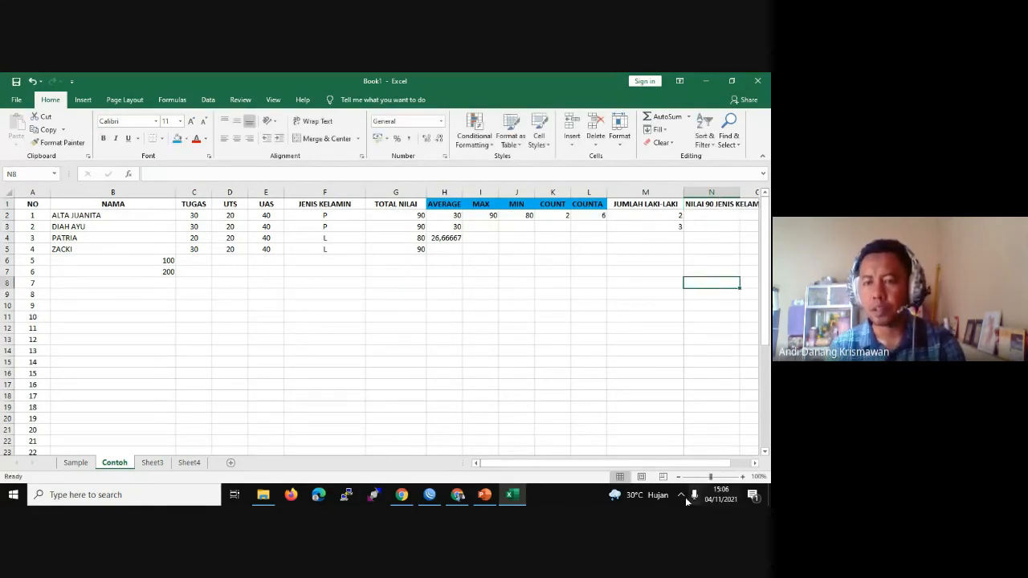
{"action": "left_click_drag", "start_coordinate": [705, 463], "coordinate": [724, 464]}
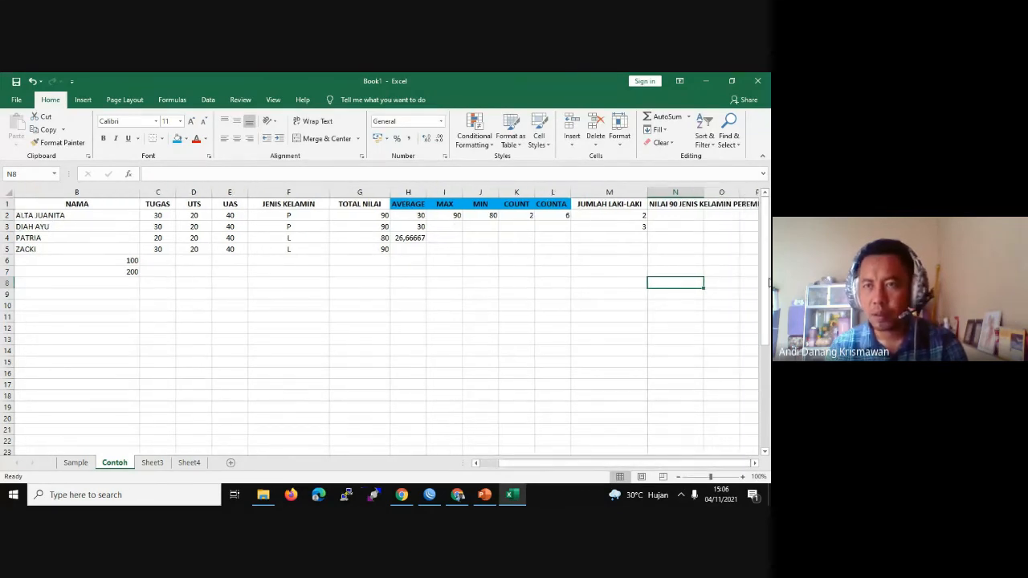
{"action": "left_click_drag", "start_coordinate": [706, 194], "coordinate": [752, 195]}
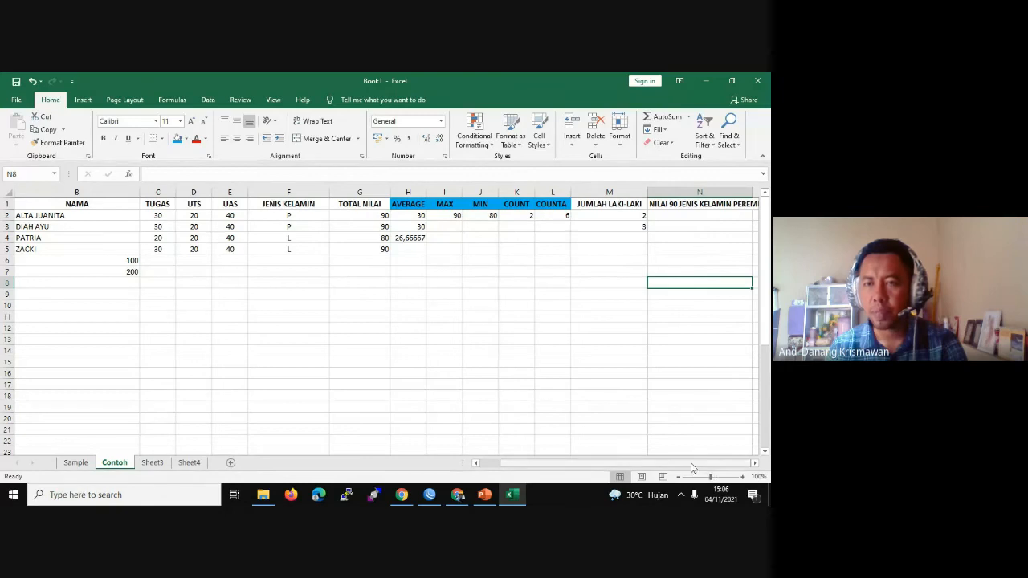
Step: Enter =COUNTIFS(G2:G5;"=90";F2:F5;"P") in N2 to count females scoring 90
{"action": "left_click", "coordinate": [675, 216]}
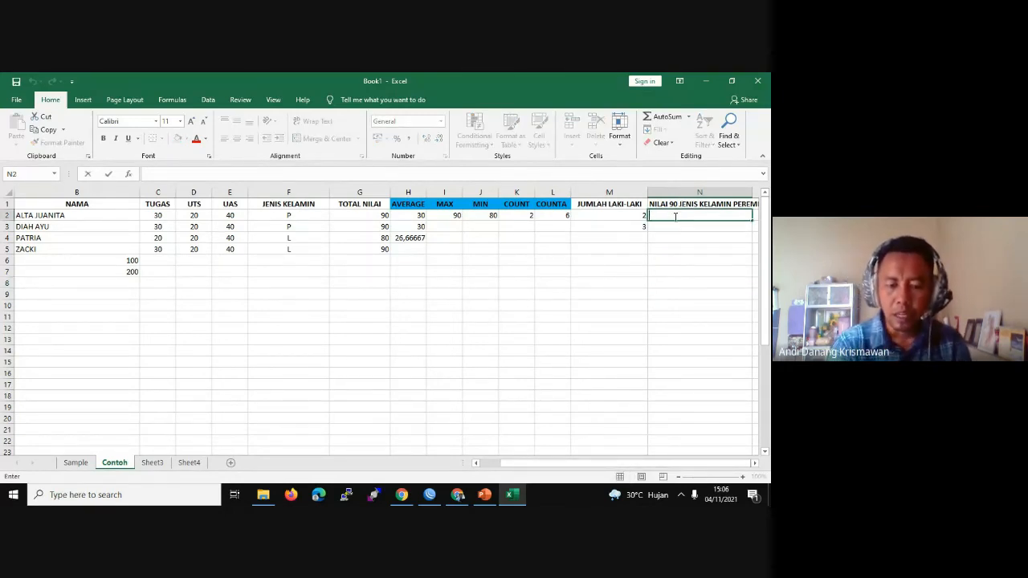
{"action": "type", "text": "=COUN"}
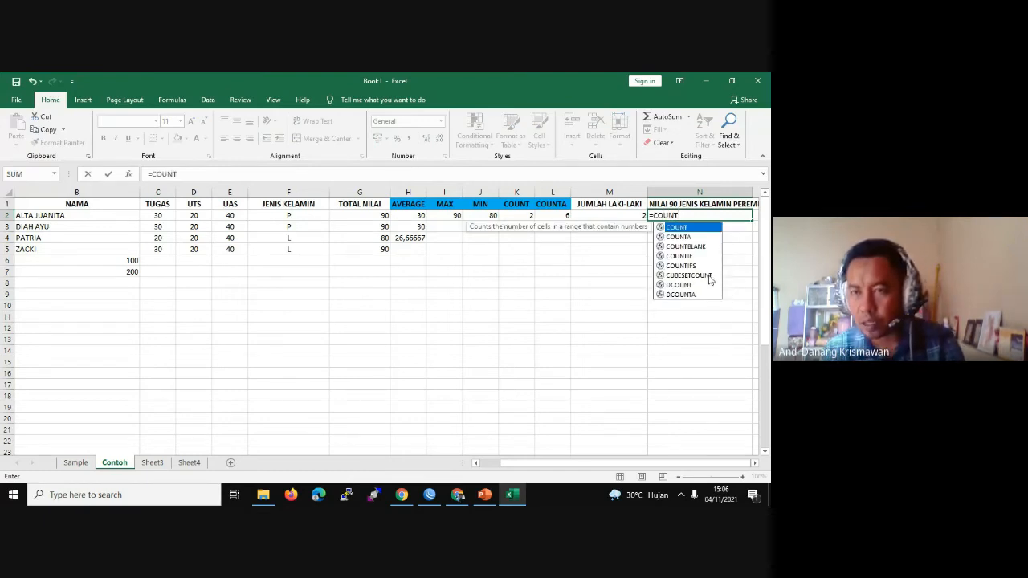
{"action": "type", "text": "T"}
{"action": "double_click", "coordinate": [681, 267]}
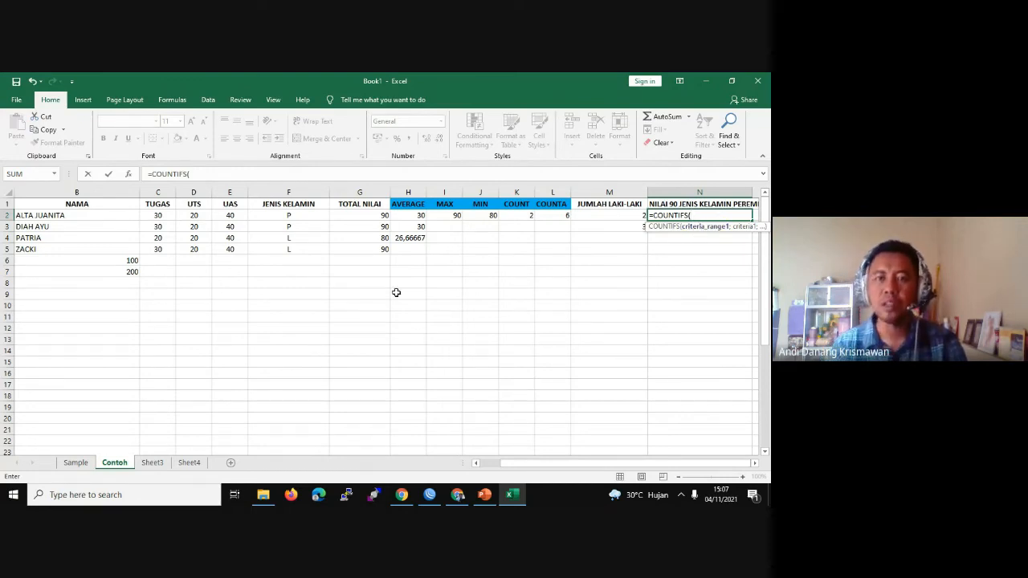
{"action": "left_click_drag", "start_coordinate": [361, 213], "coordinate": [367, 251]}
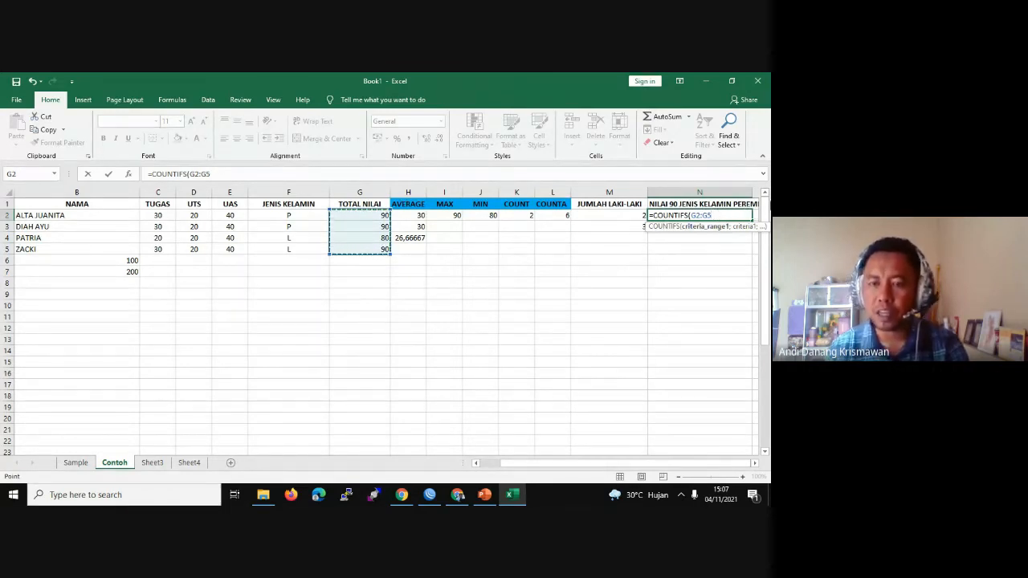
{"action": "type", "text": ";"}
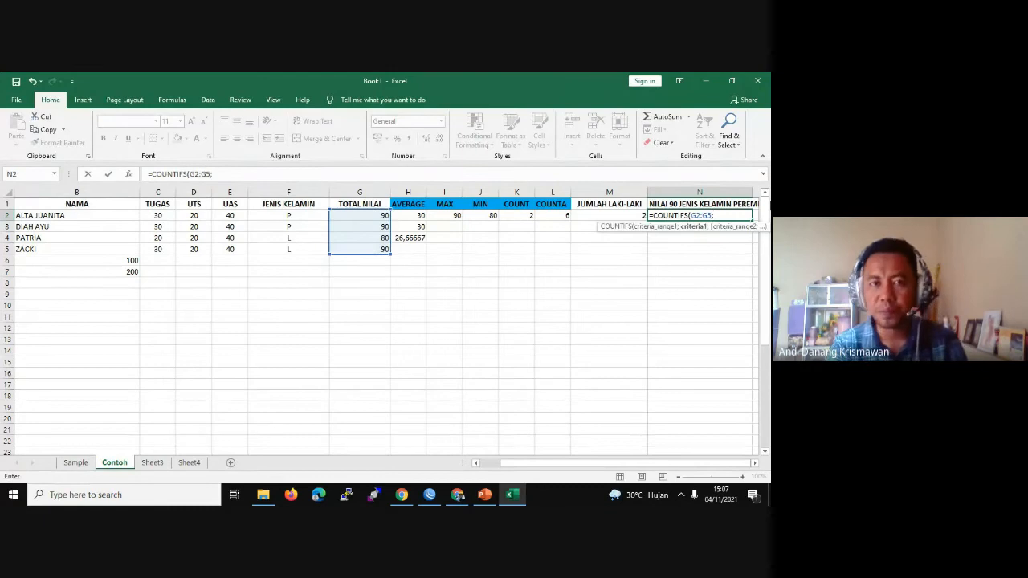
{"action": "type", "text": "\""}
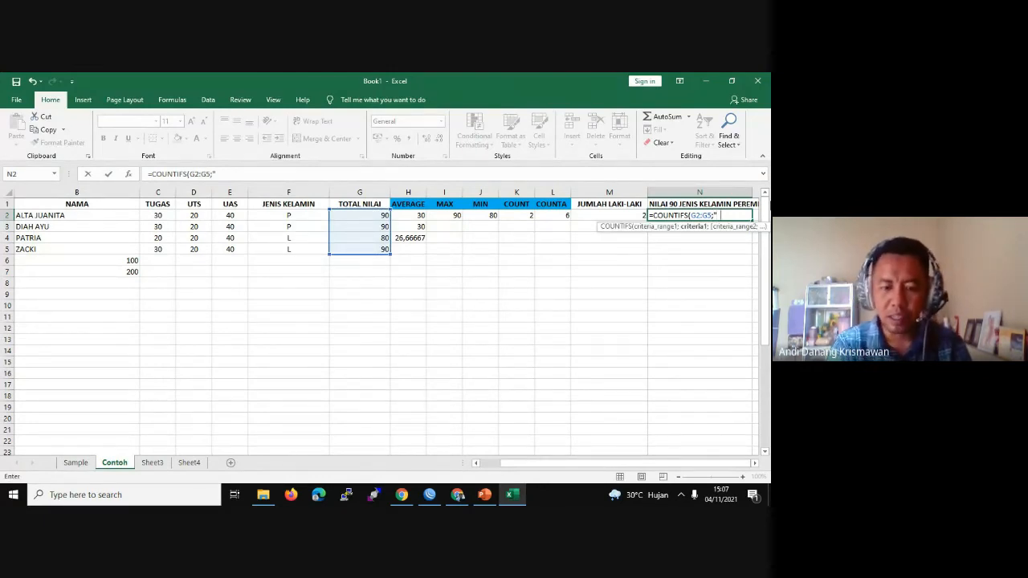
{"action": "type", "text": "=90"}
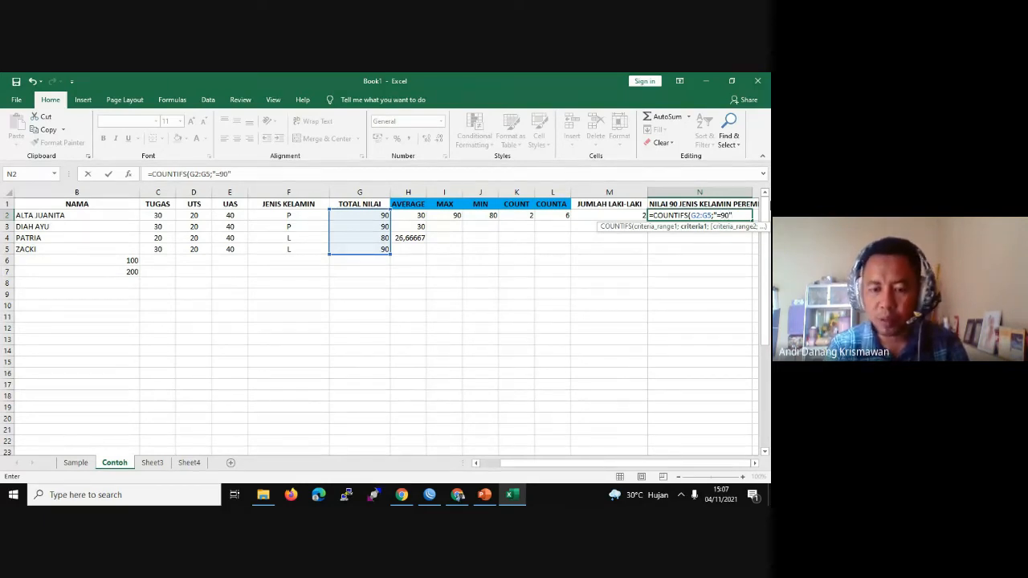
{"action": "type", "text": "\";"}
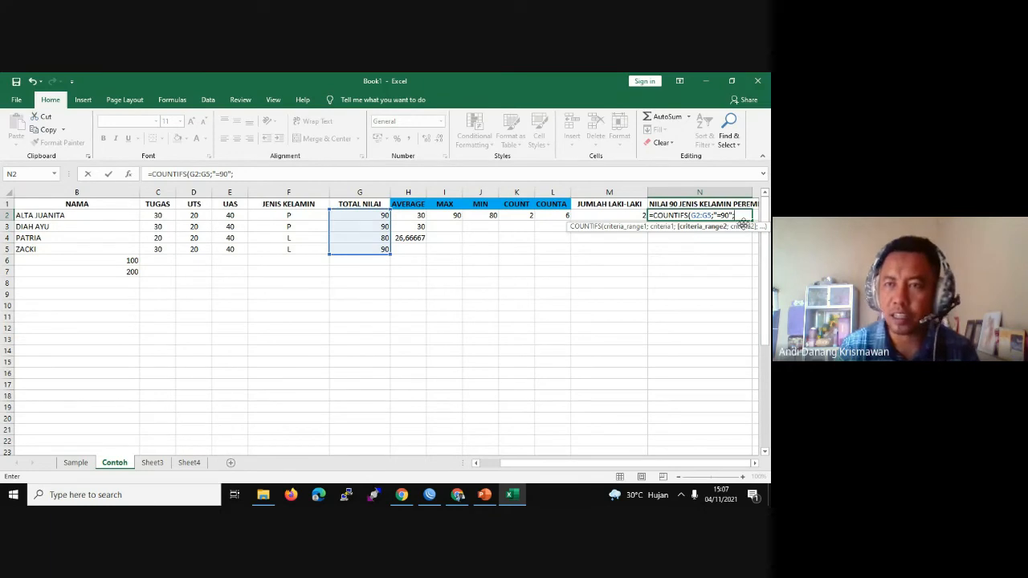
{"action": "left_click", "coordinate": [283, 215]}
{"action": "left_click_drag", "start_coordinate": [283, 214], "coordinate": [297, 249]}
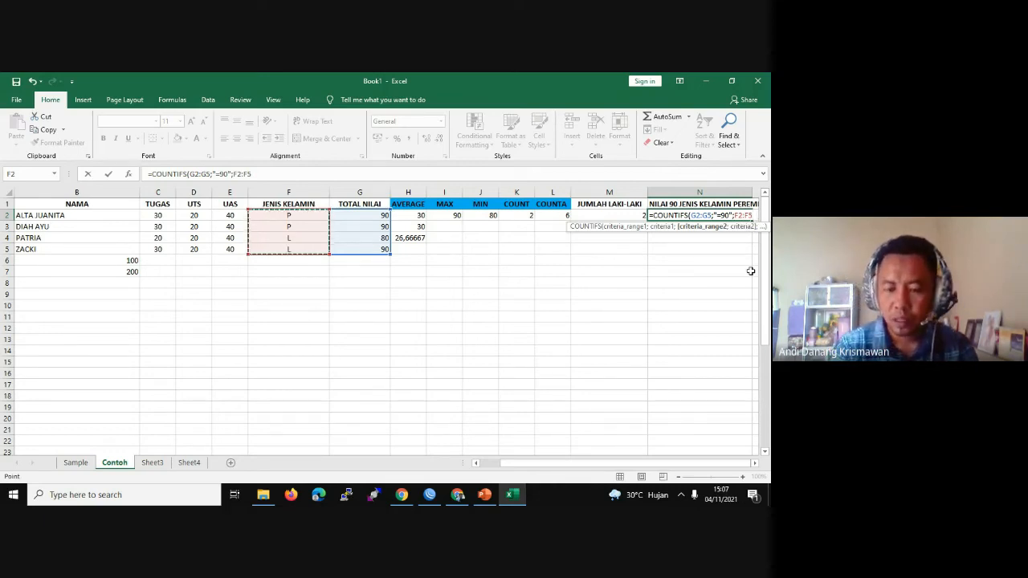
{"action": "type", "text": ";"}
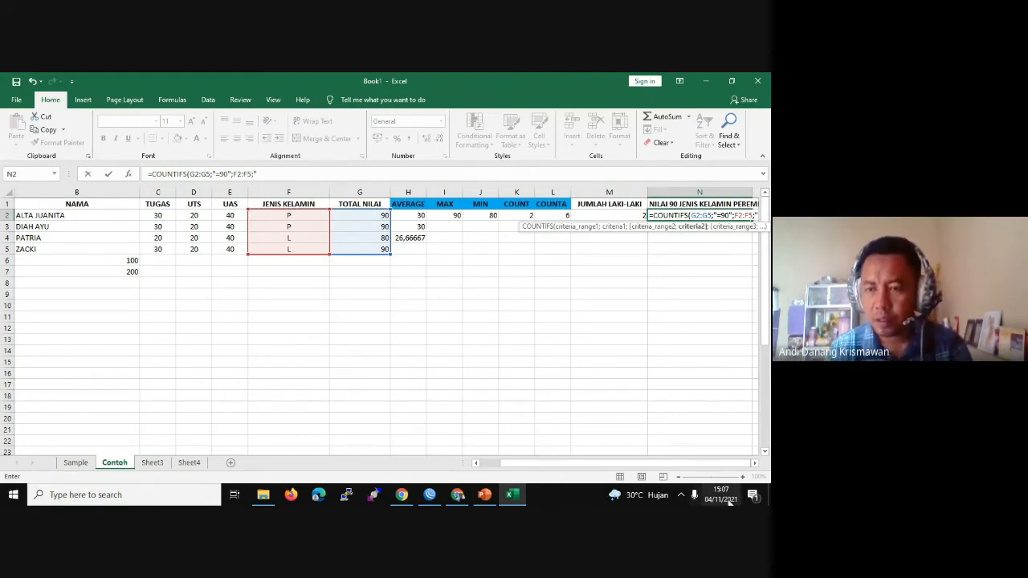
{"action": "left_click", "coordinate": [755, 463]}
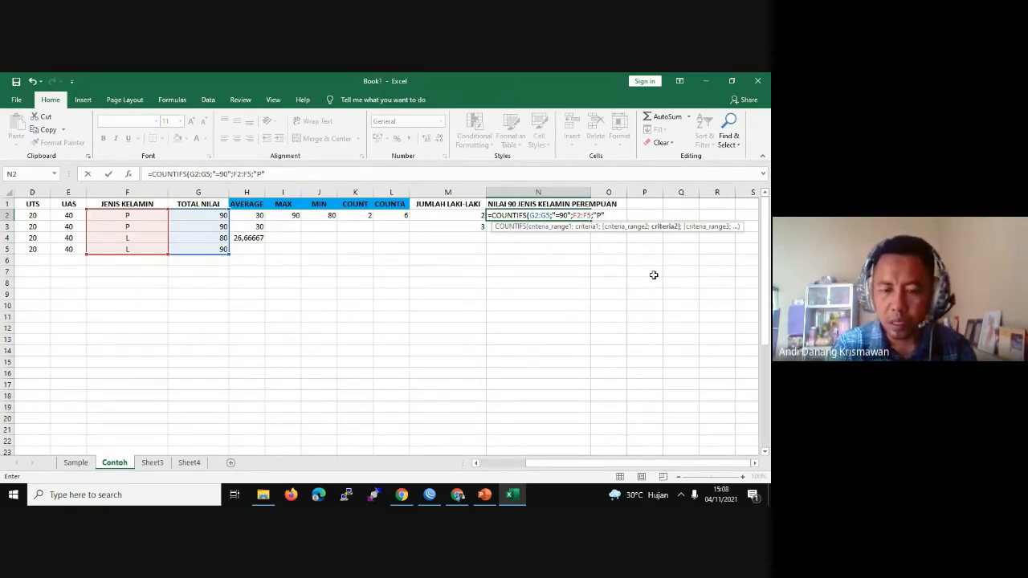
{"action": "type", "text": ")"}
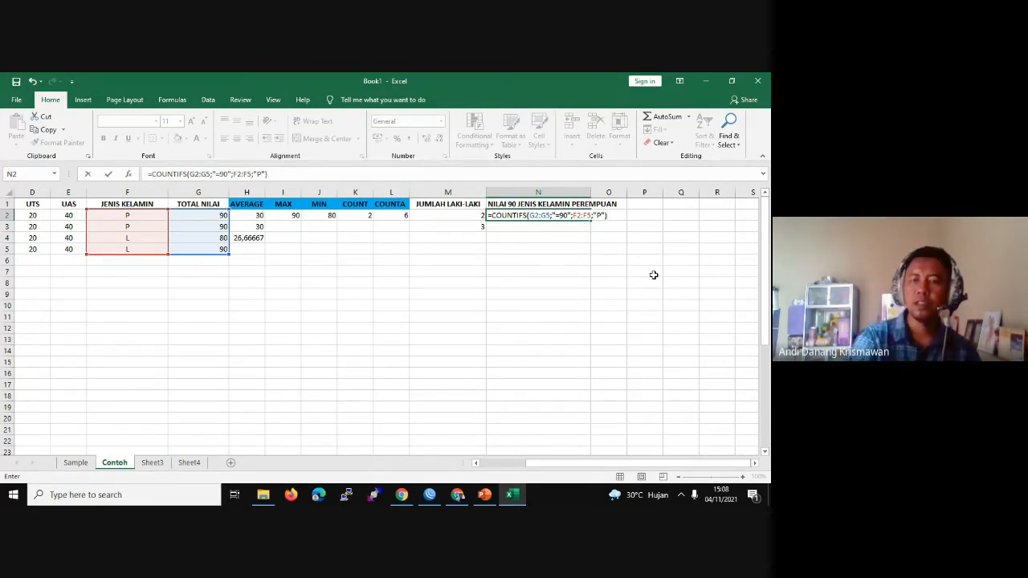
{"action": "key", "text": "Return"}
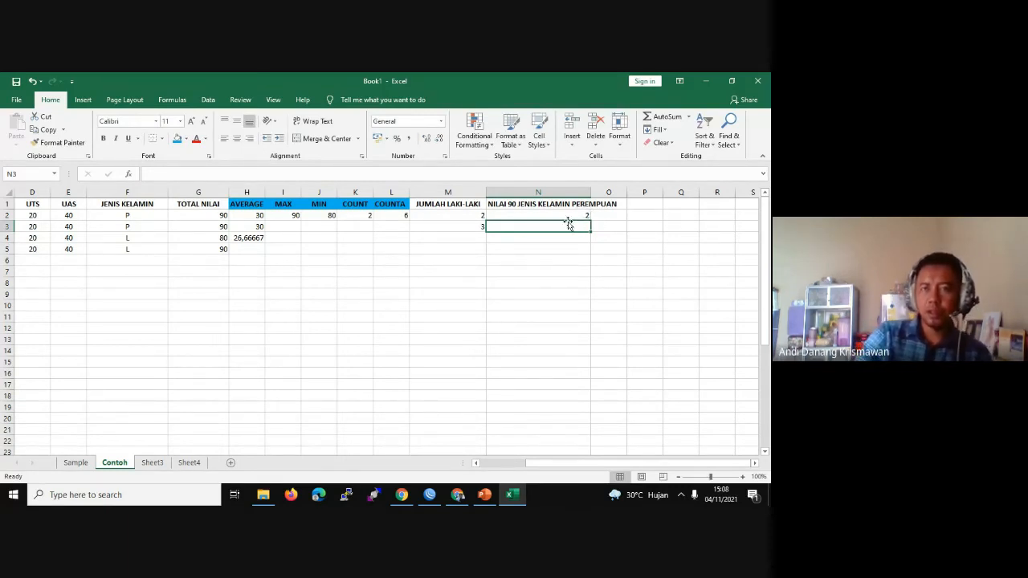
Step: Review N2's COUNTIFS formula, then change F5 to P to test the counts
{"action": "left_click", "coordinate": [556, 214]}
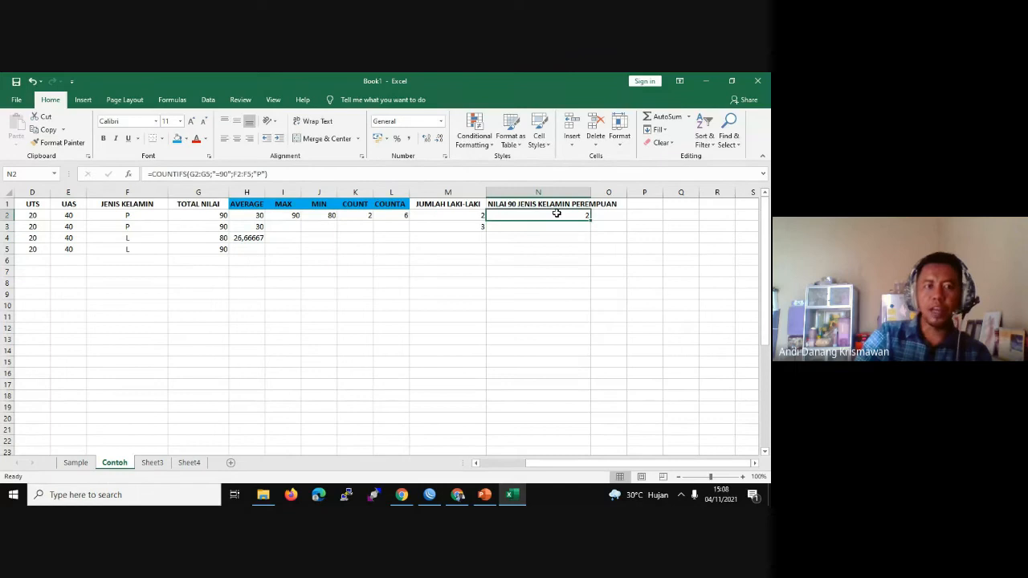
{"action": "left_click", "coordinate": [138, 212]}
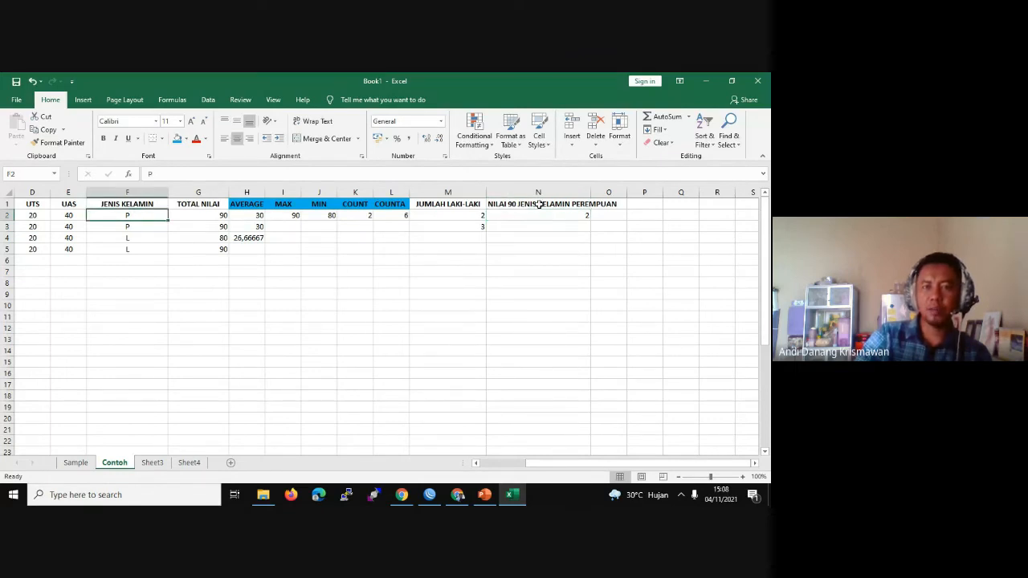
{"action": "left_click", "coordinate": [151, 227]}
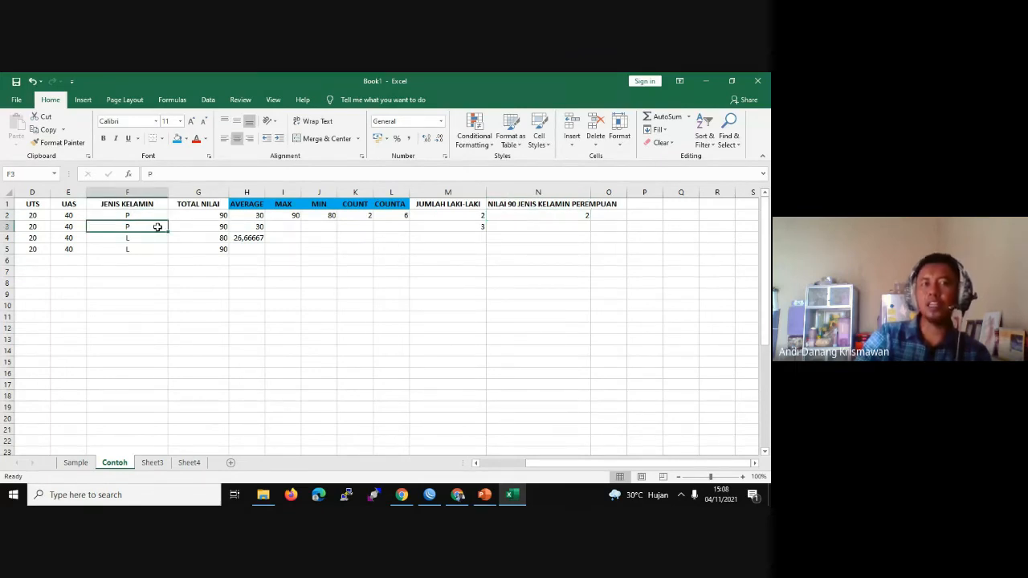
{"action": "left_click", "coordinate": [564, 215]}
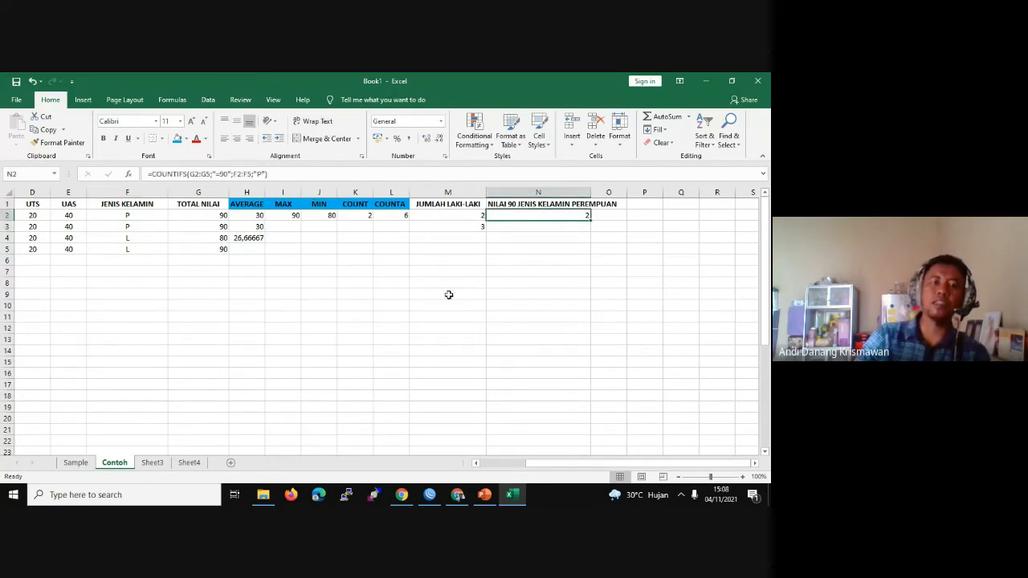
{"action": "double_click", "coordinate": [147, 250]}
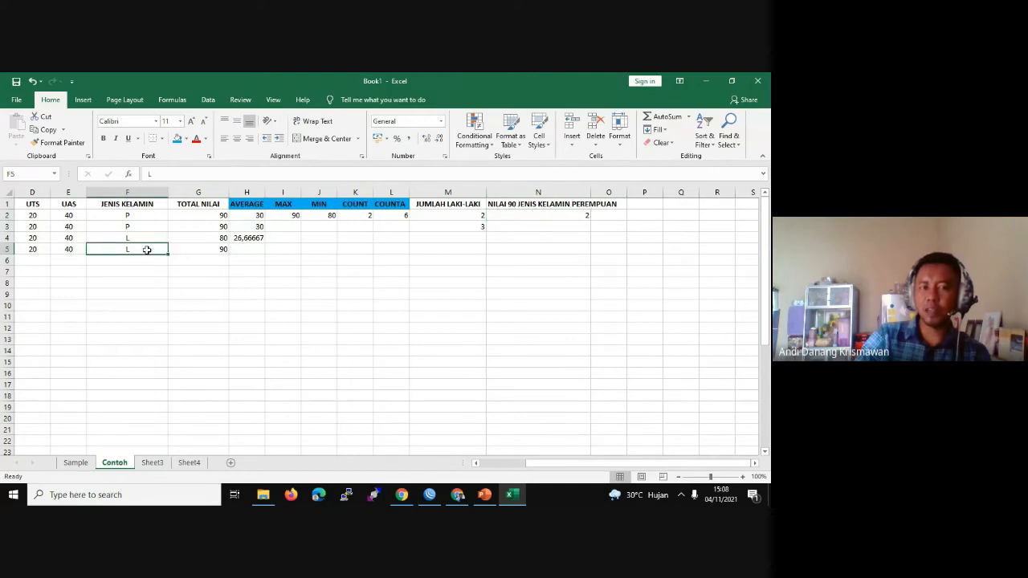
{"action": "key", "text": "BackSpace"}
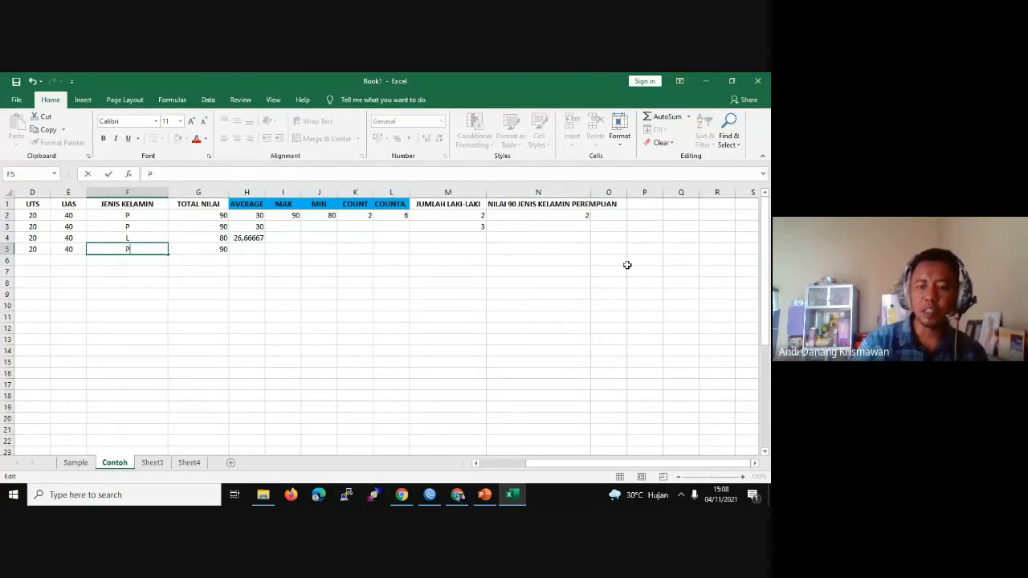
{"action": "key", "text": "Return"}
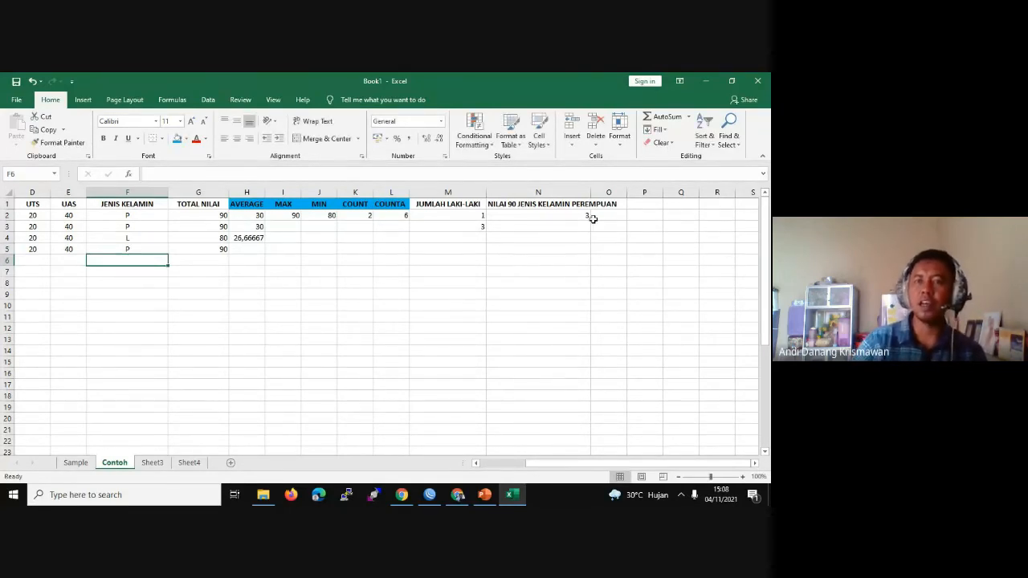
{"action": "left_click", "coordinate": [584, 217]}
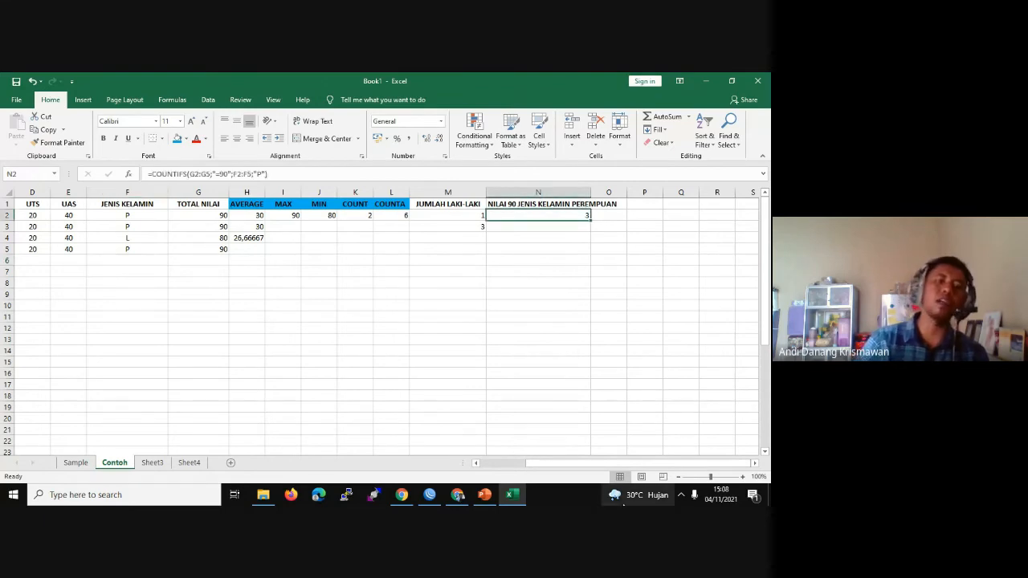
Step: Restore F5 to L and bring the Google Meet window to the front
{"action": "double_click", "coordinate": [147, 248]}
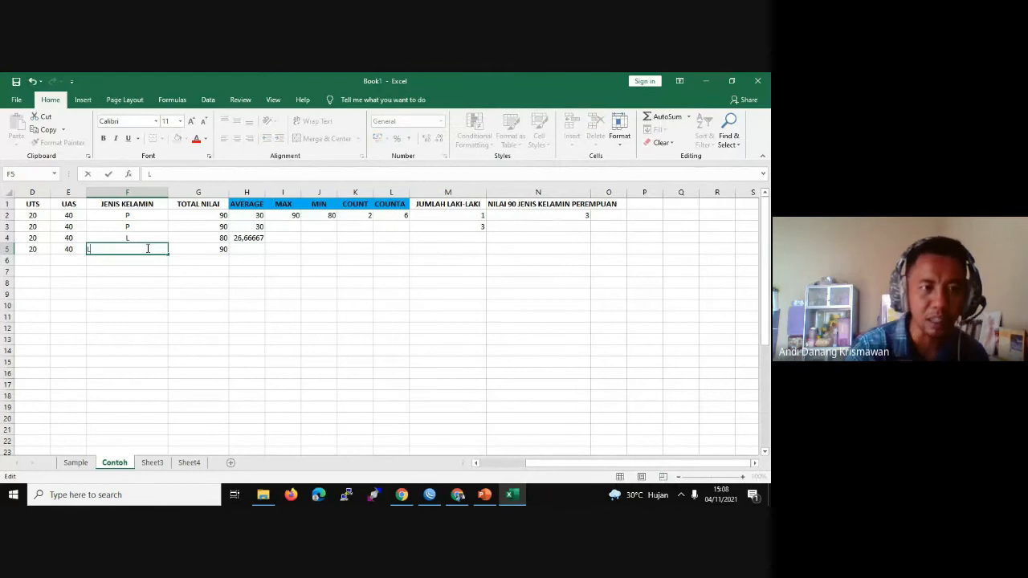
{"action": "type", "text": "L"}
{"action": "key", "text": "Return"}
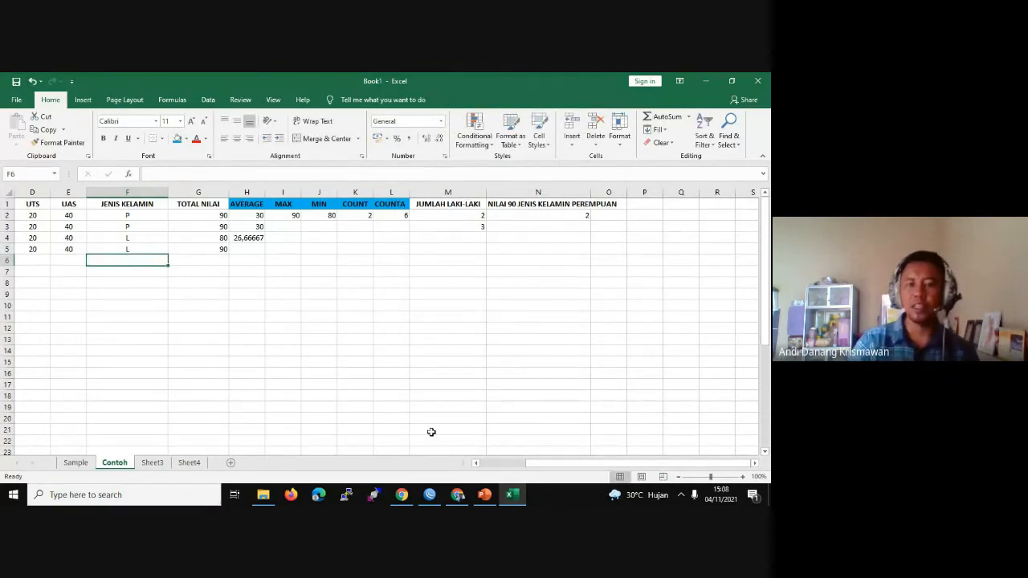
{"action": "left_click", "coordinate": [457, 495]}
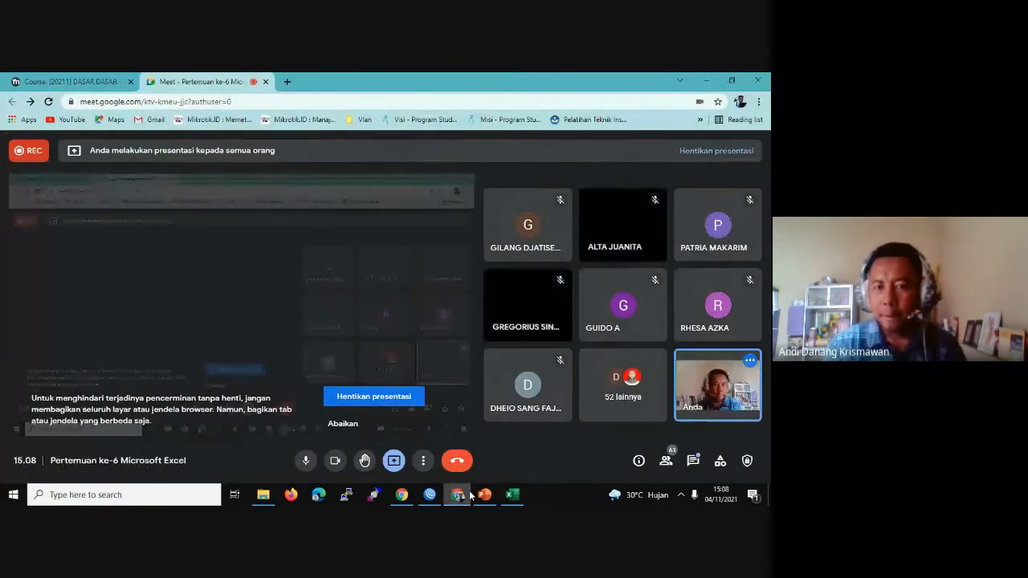